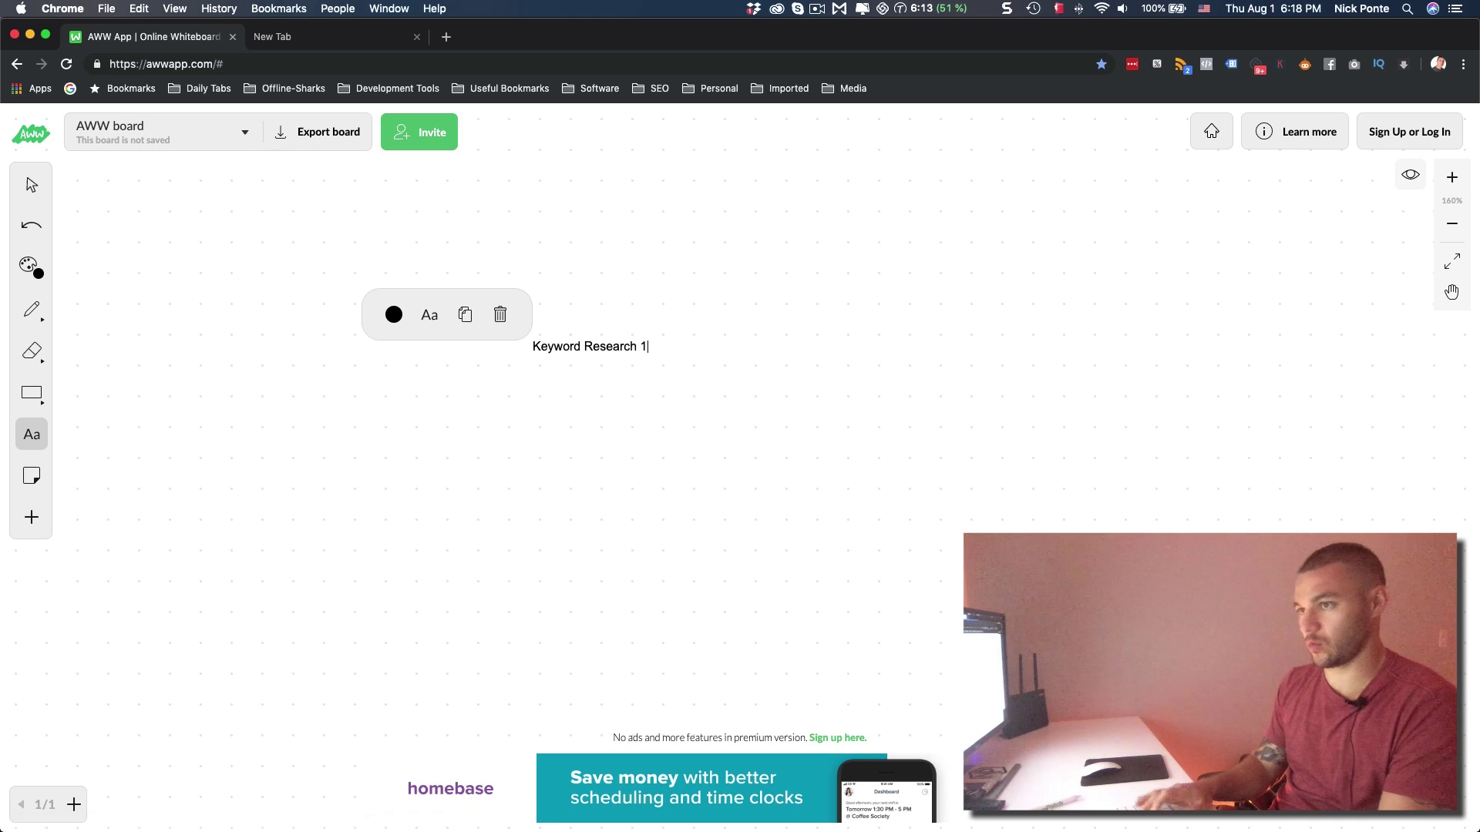
Zoom in on the whiteboard and pan the "Keyword Research 101" title toward the middle of the board.
click(1452, 179)
click(1452, 179)
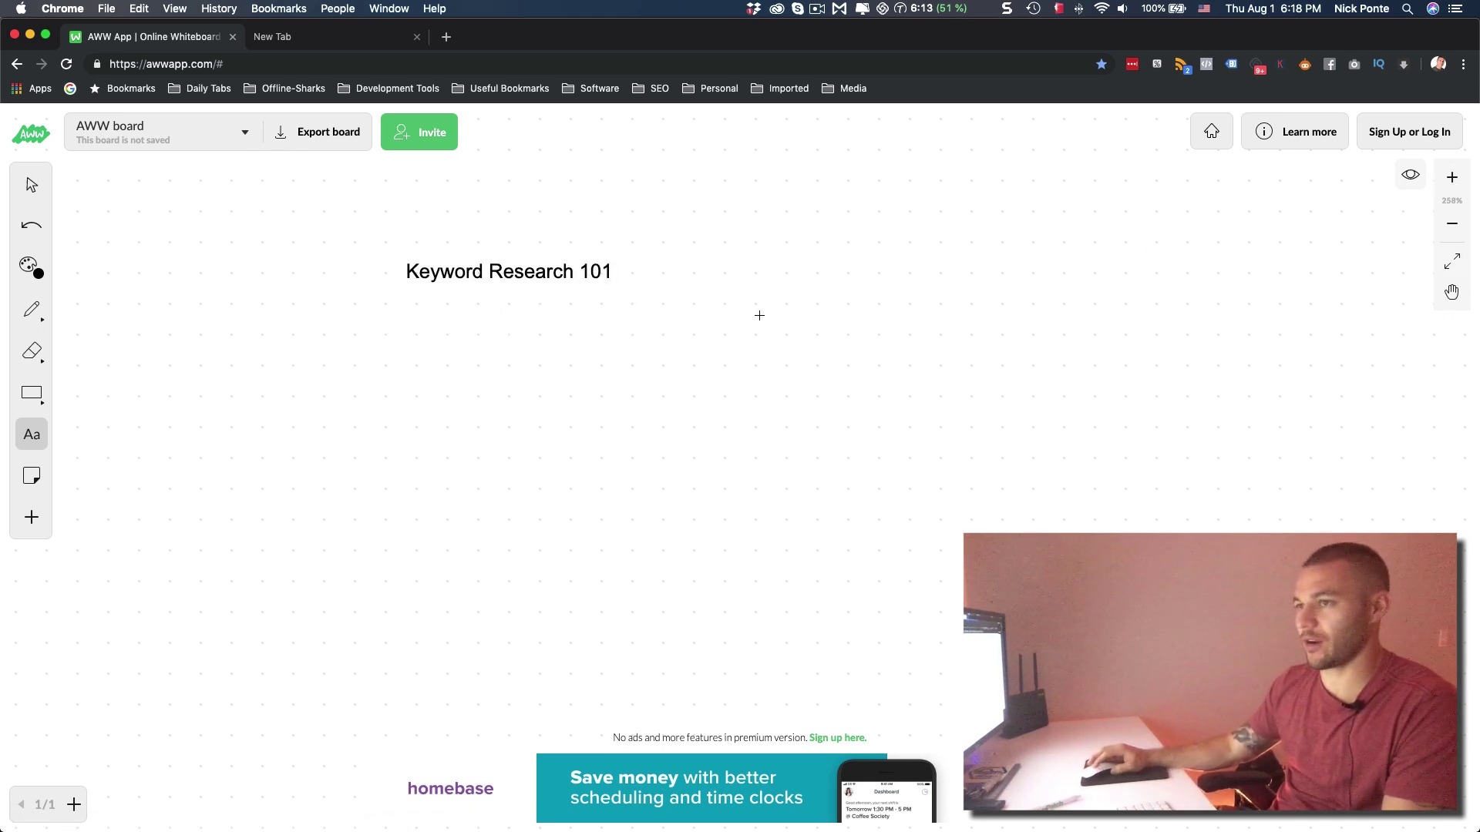
click(1452, 292)
drag(594, 340, 757, 375)
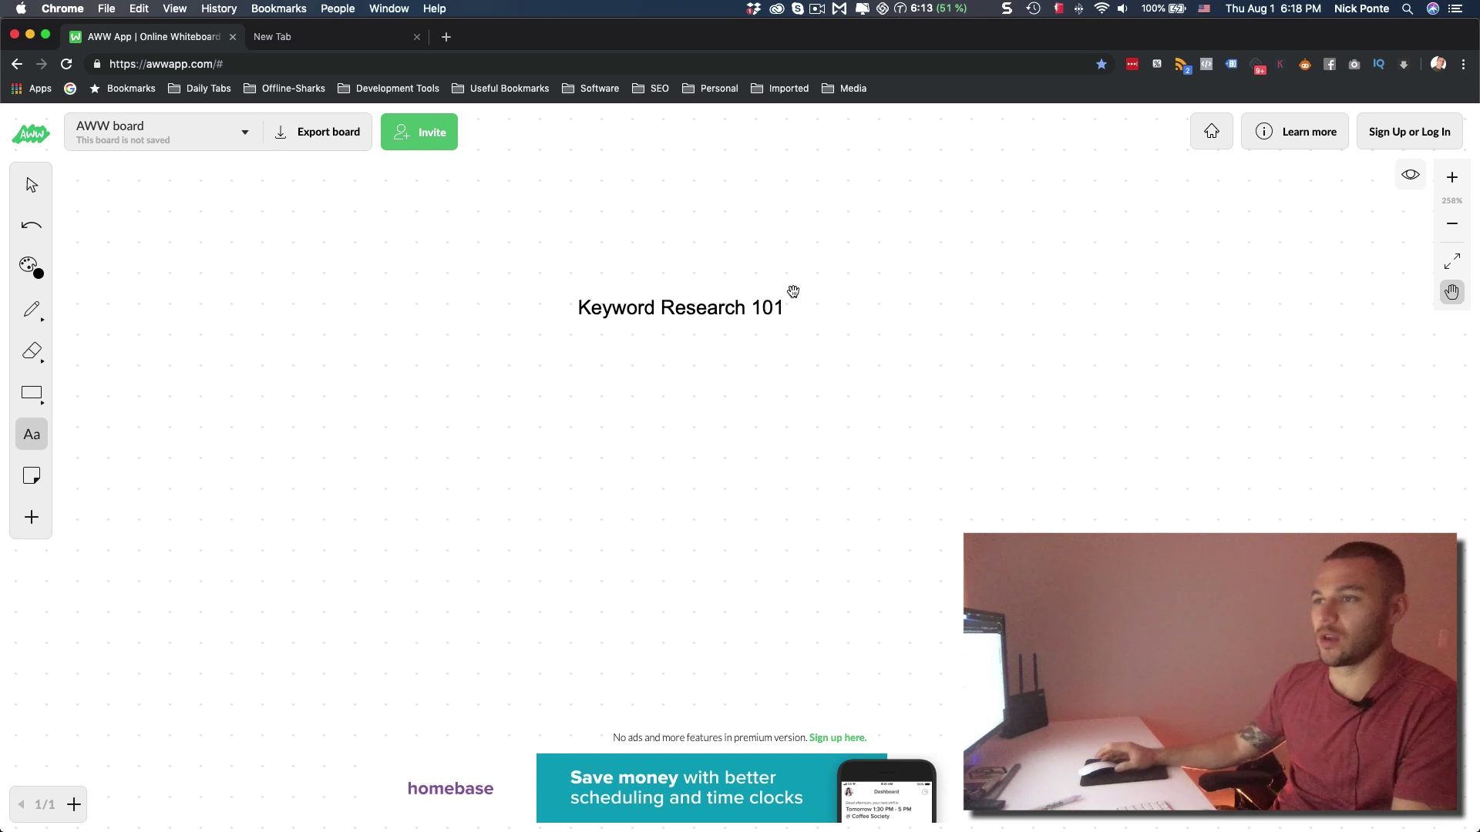
Go to google.com in the empty browser tab and search for "roofer on maui".
click(323, 40)
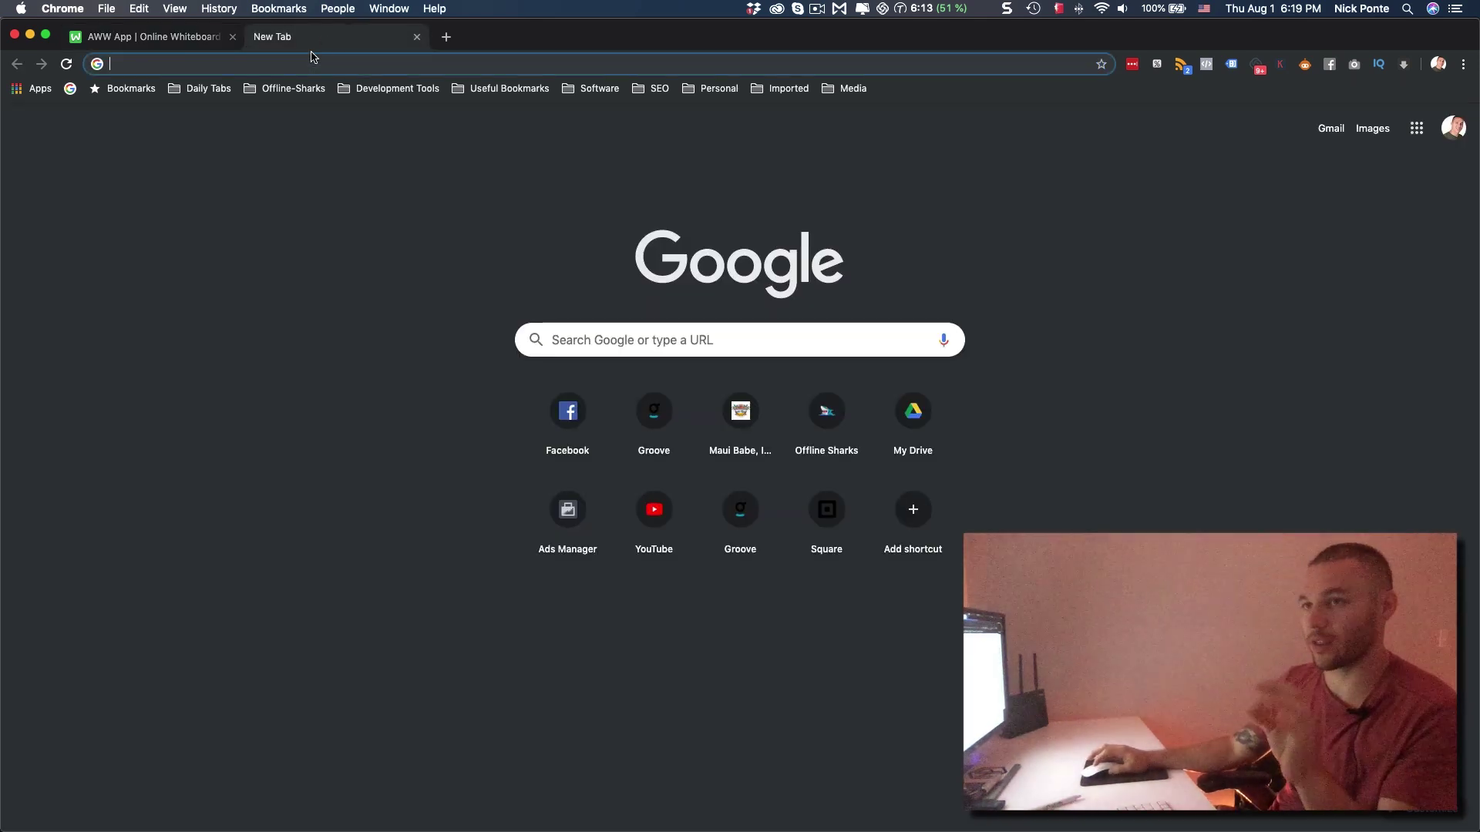
text(google.com)
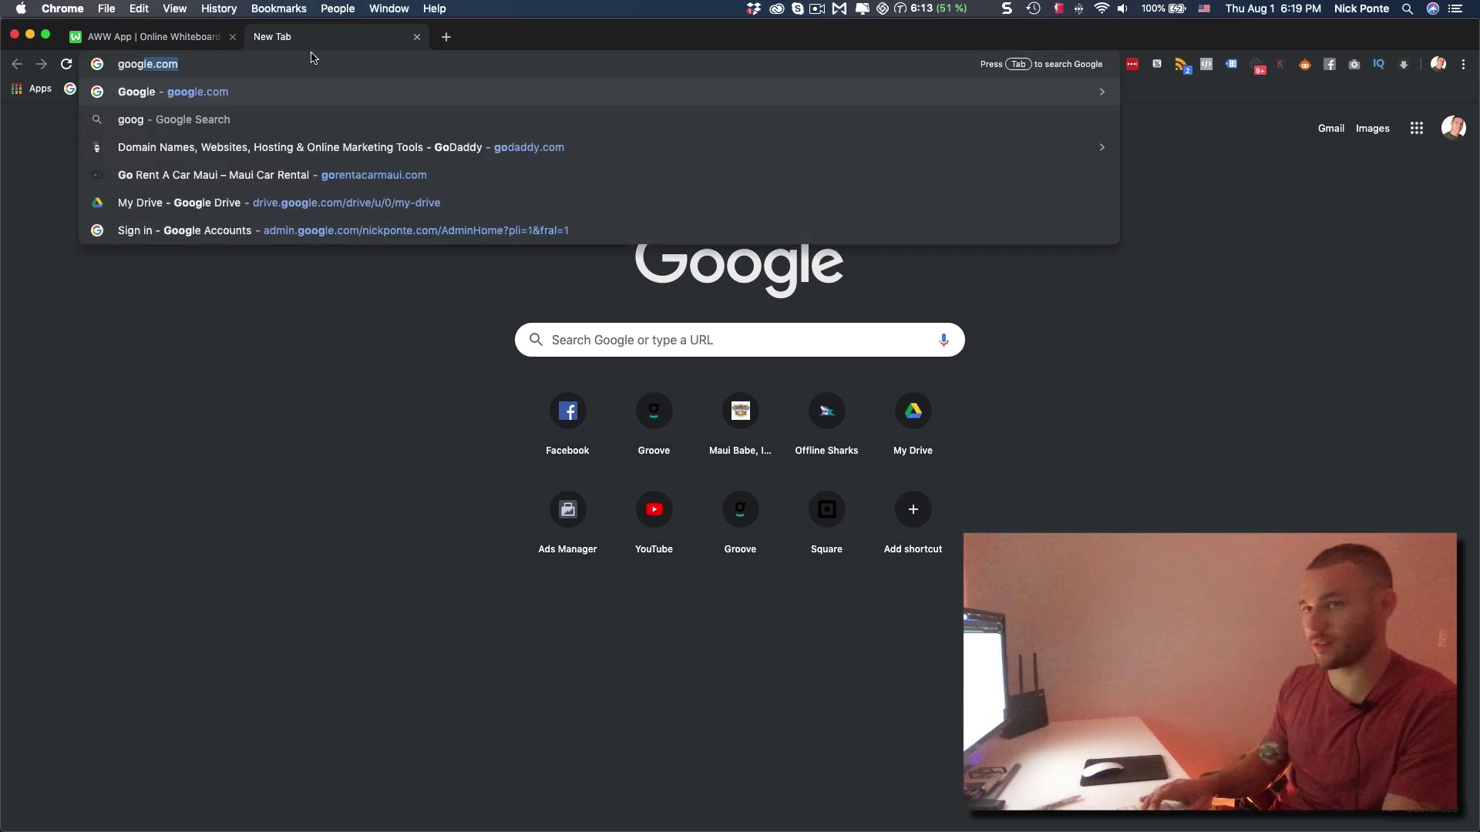
key(Return)
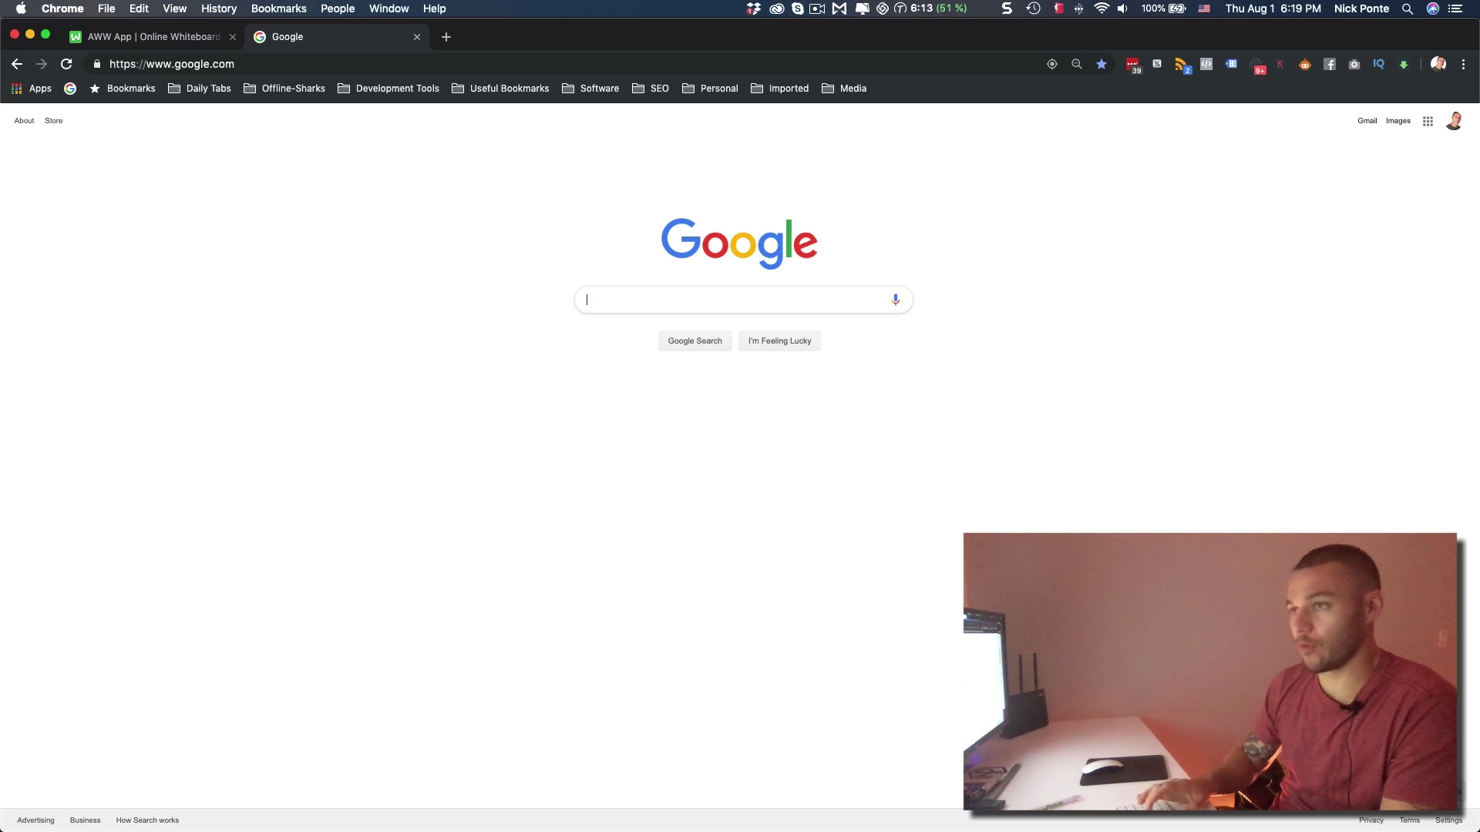
text(roofer)
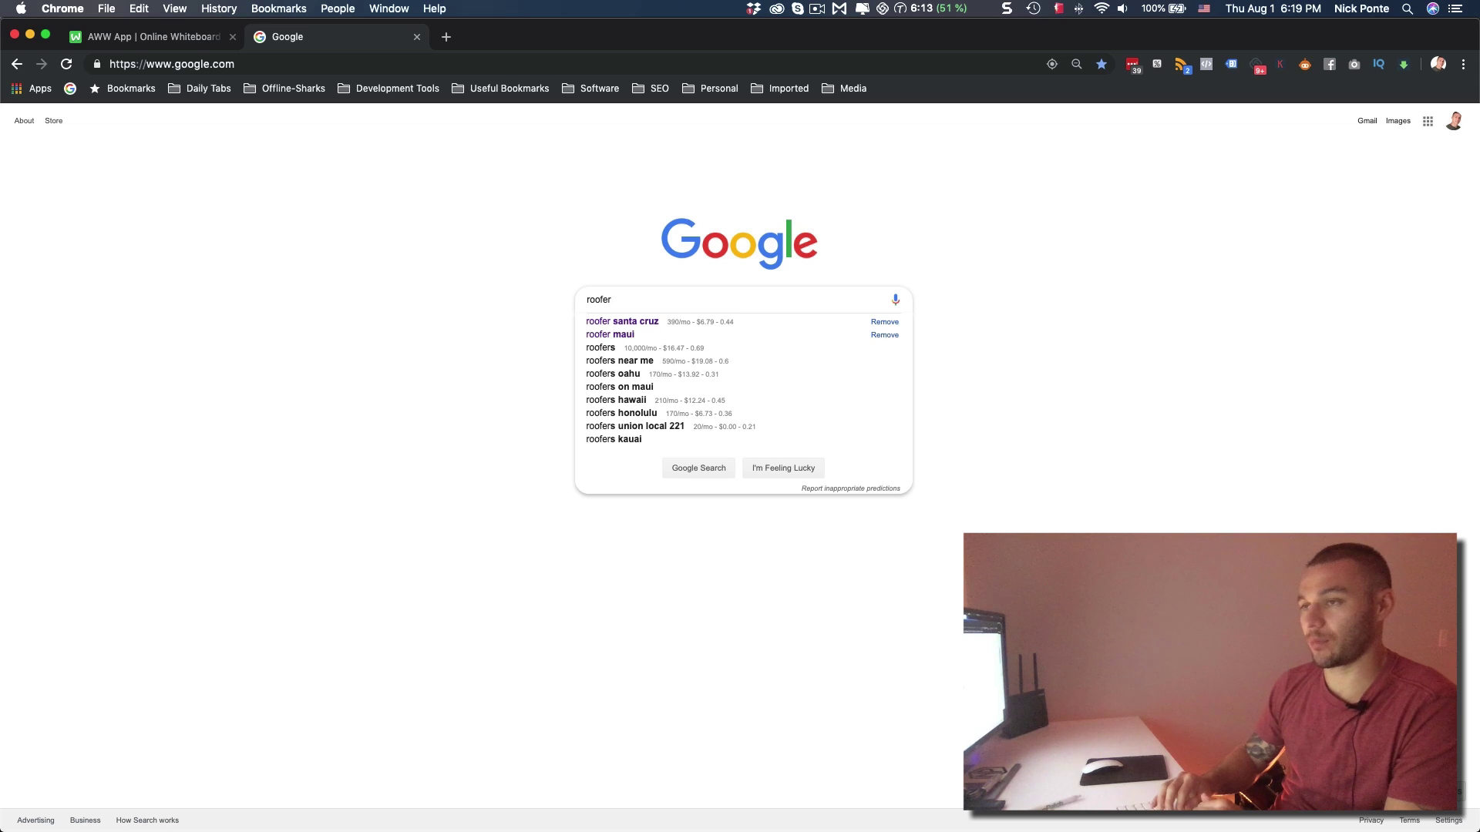
text( on maui)
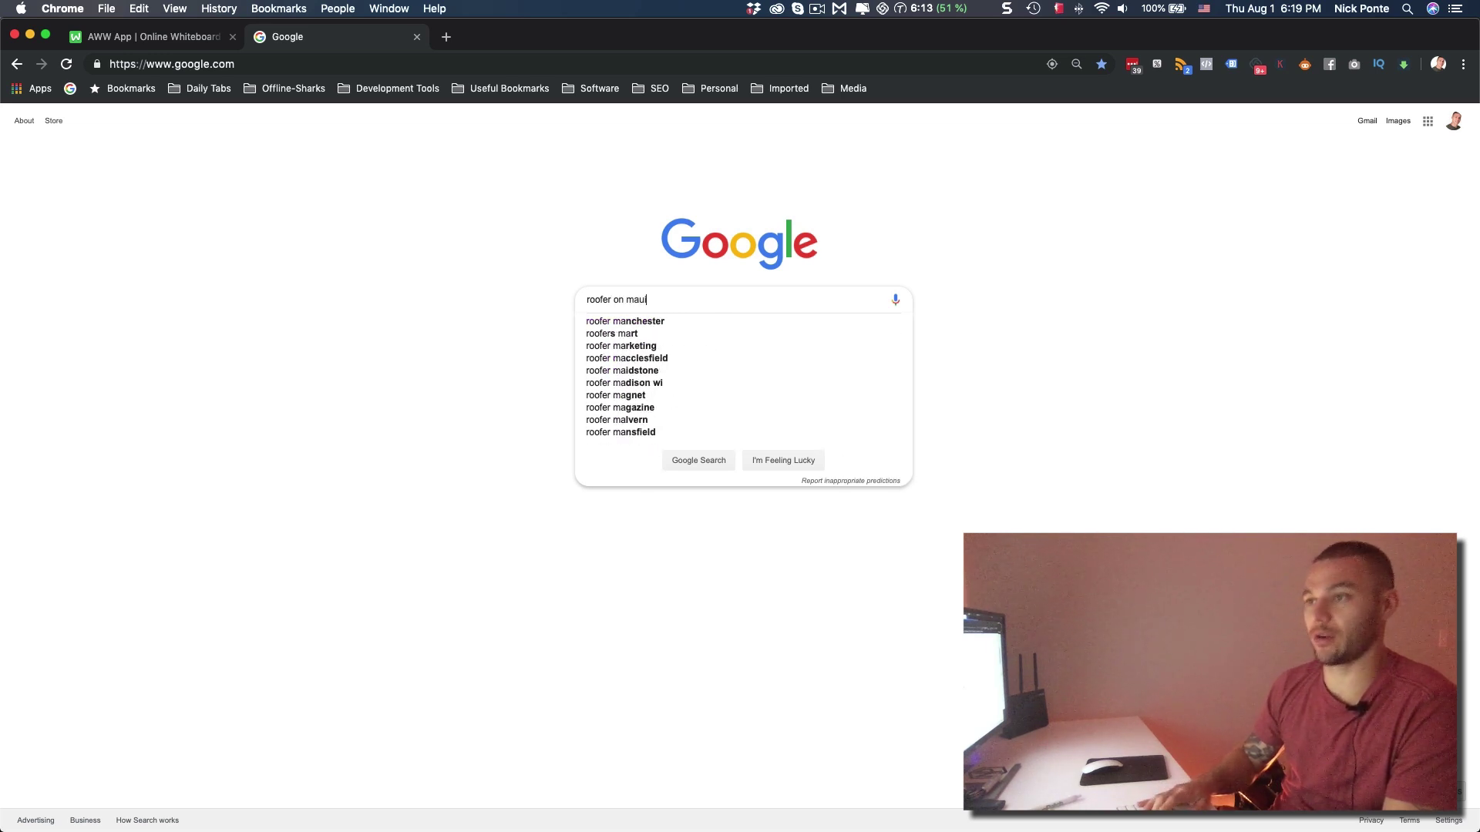
key(super+a)
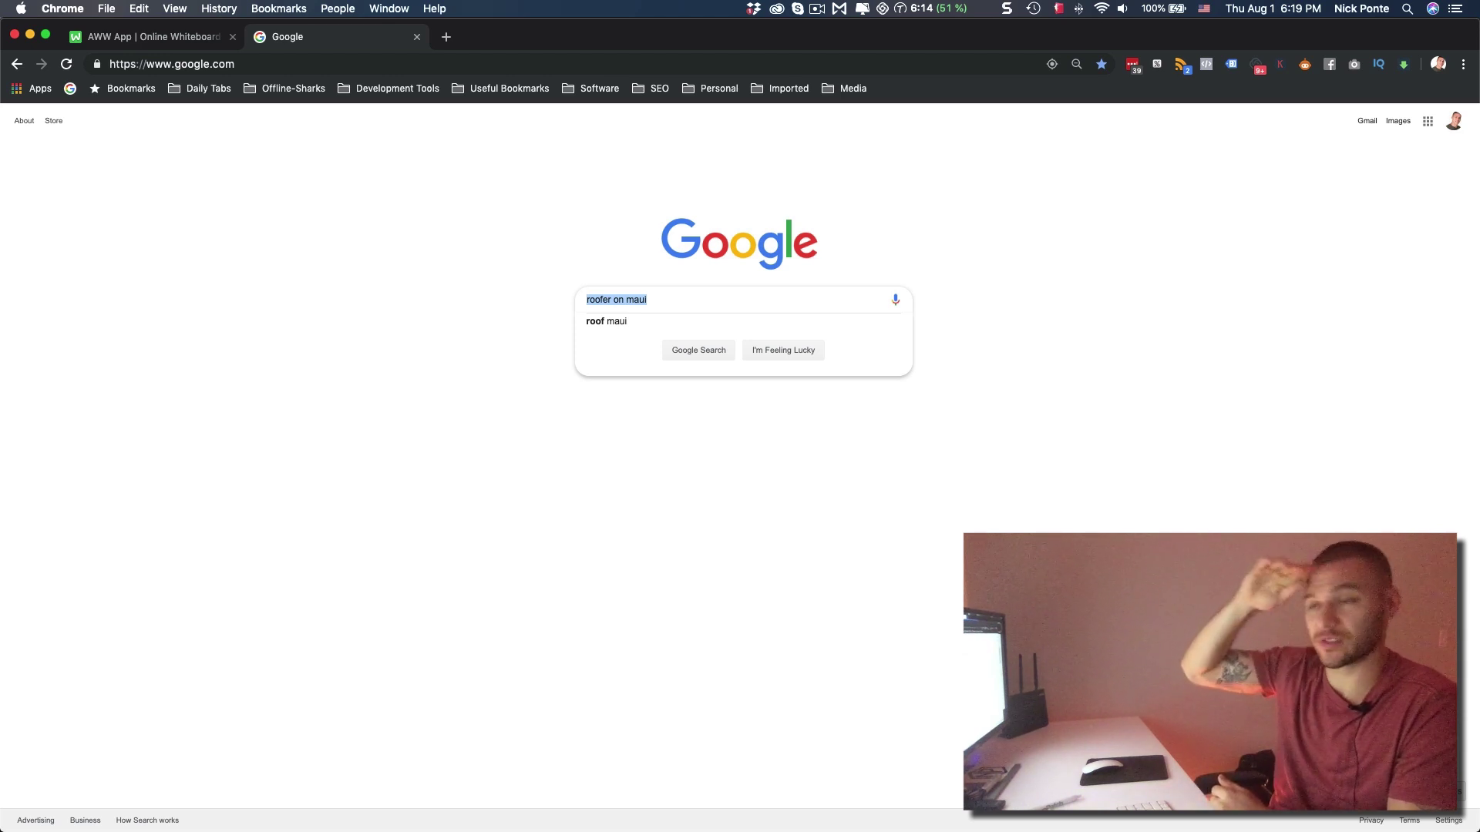
key(Return)
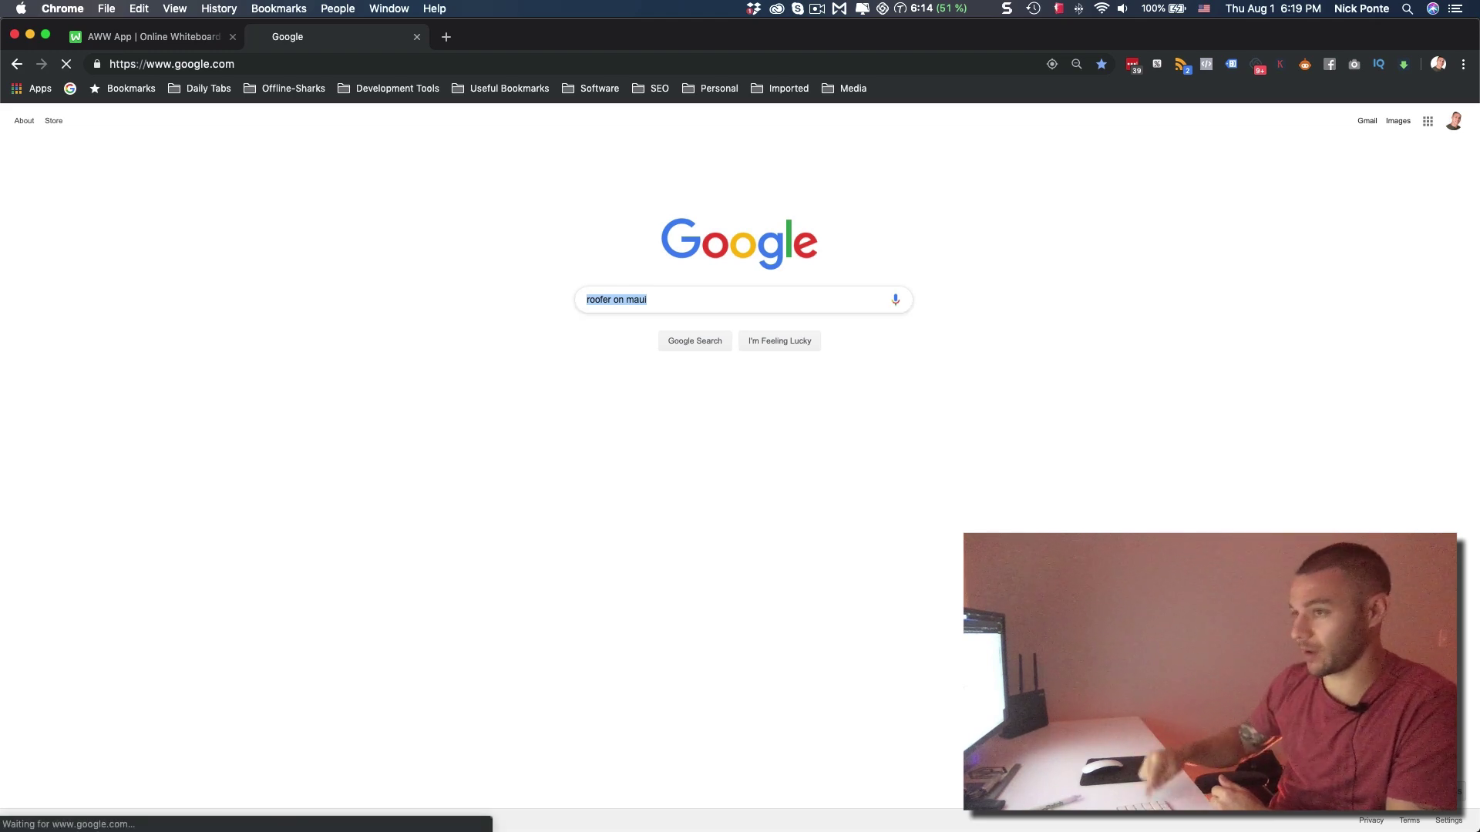
Examine the ads, map listings and first organic results, highlighting the two Yelp entries and the mauiroofingcontractor.com entry in turn.
scroll(245, 525, down, 1)
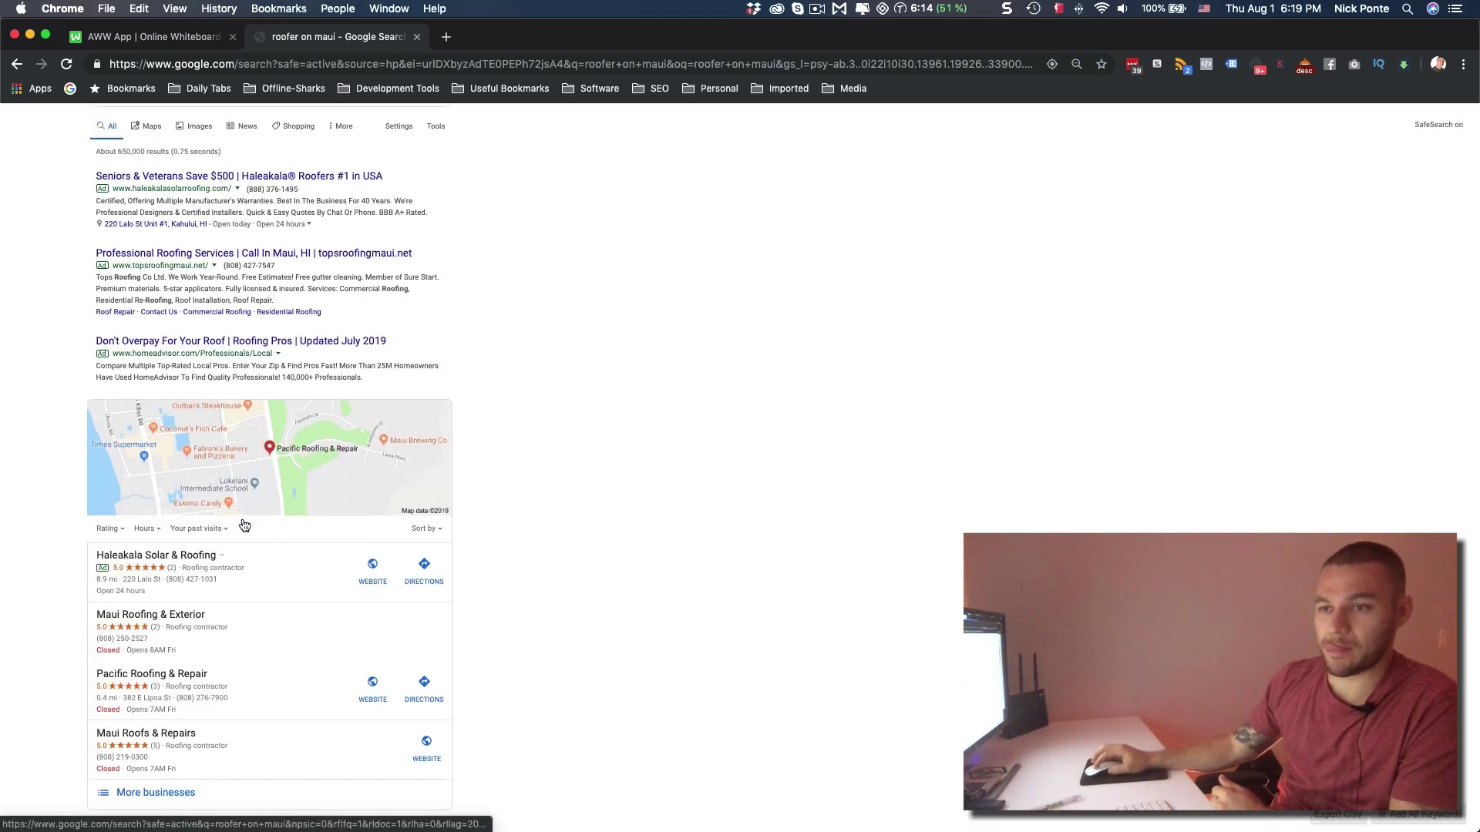
scroll(245, 525, down, 3)
scroll(121, 517, down, 2)
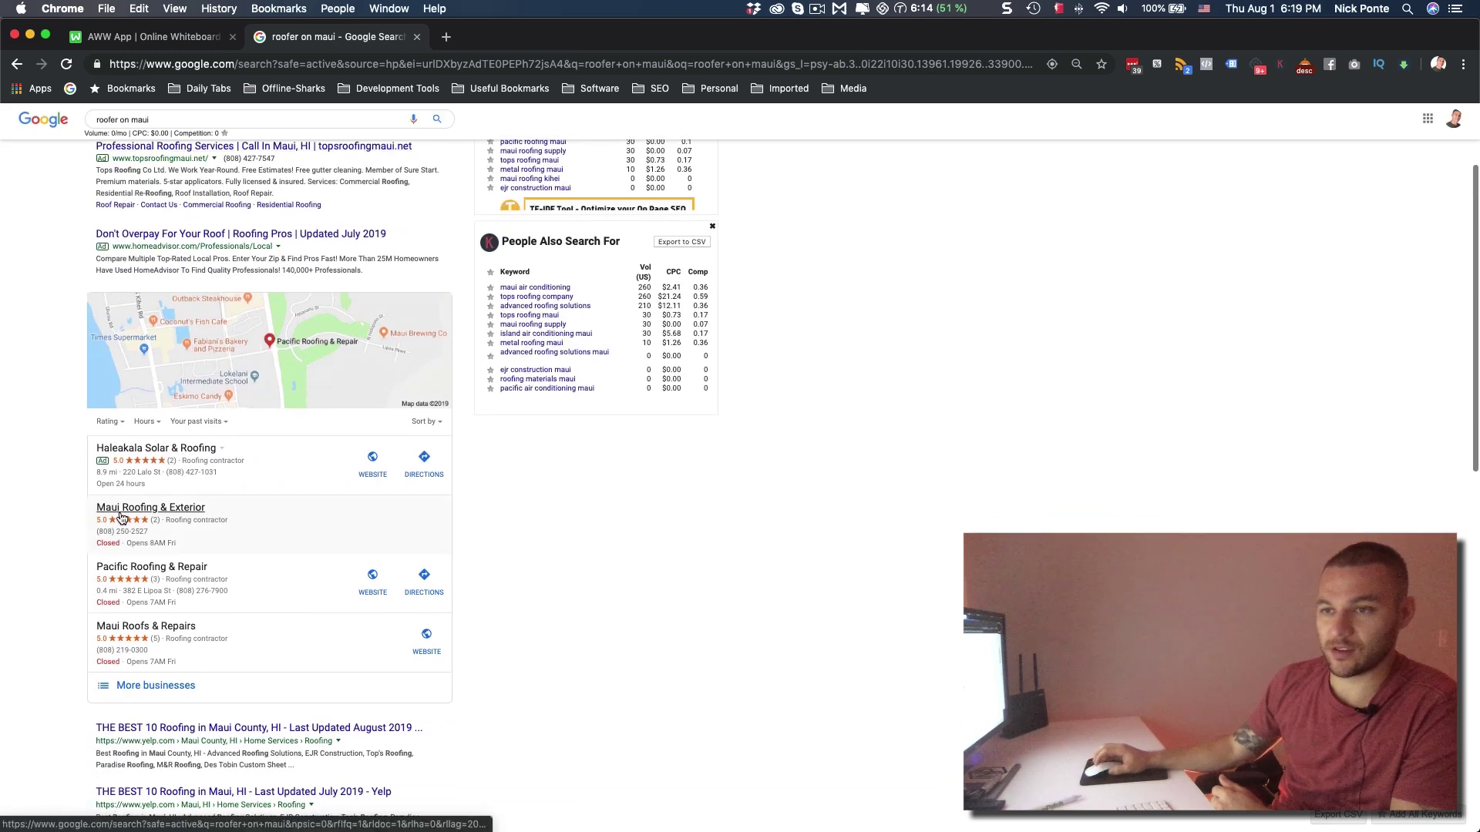
scroll(121, 516, down, 2)
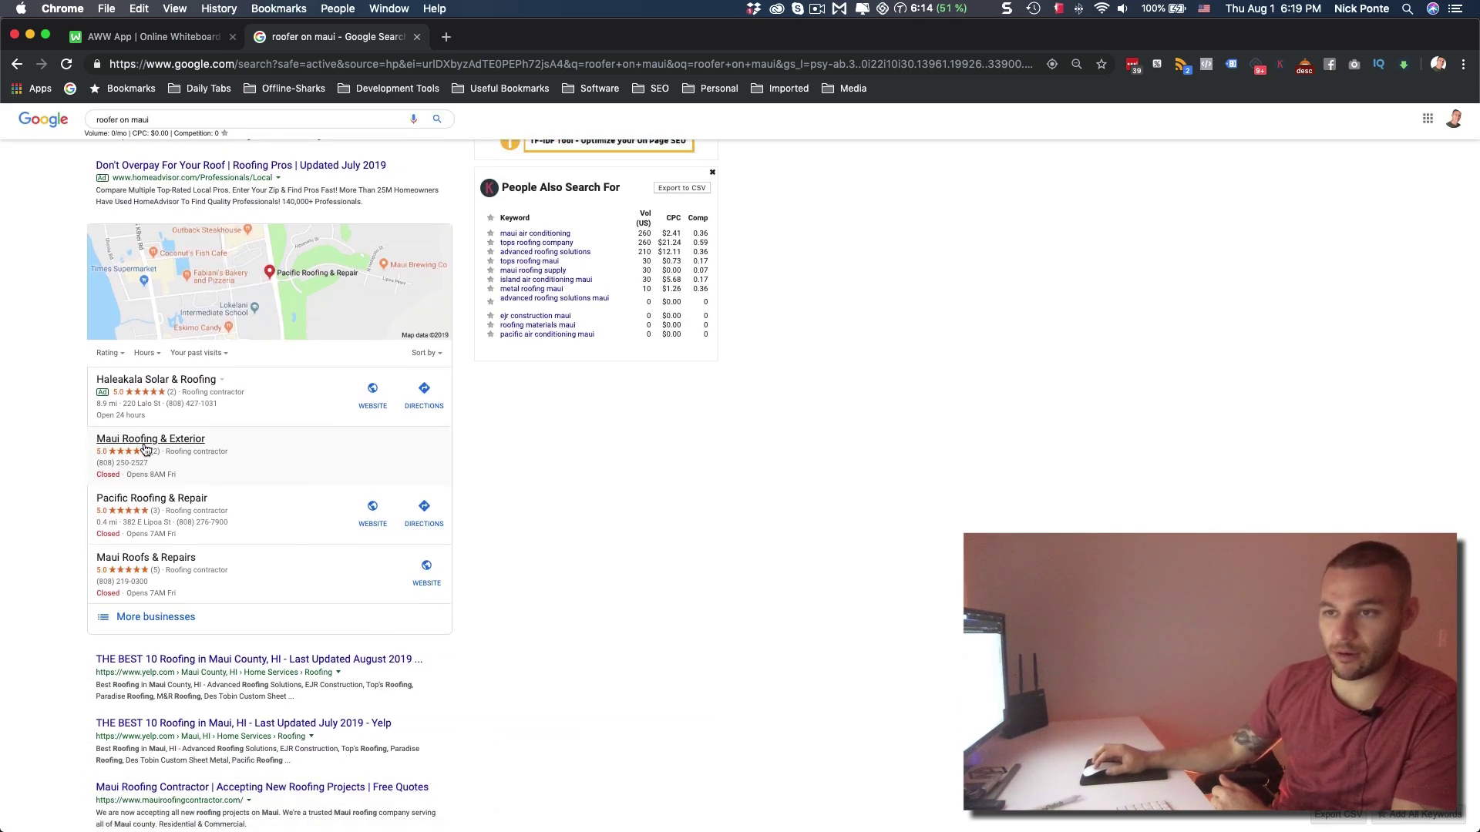
scroll(297, 568, down, 2)
drag(425, 613, 95, 576)
scroll(250, 588, down, 2)
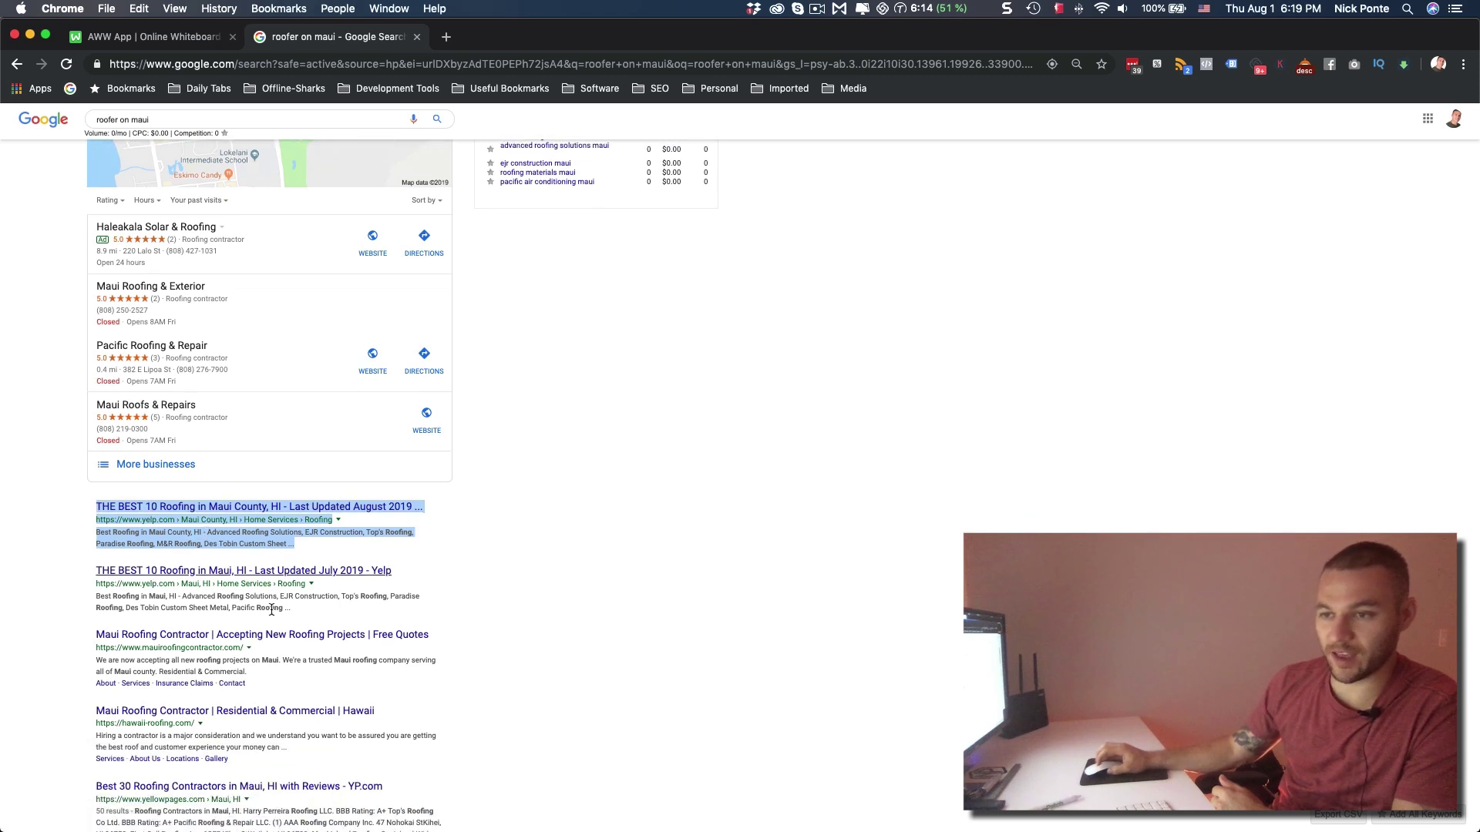
drag(290, 610, 94, 572)
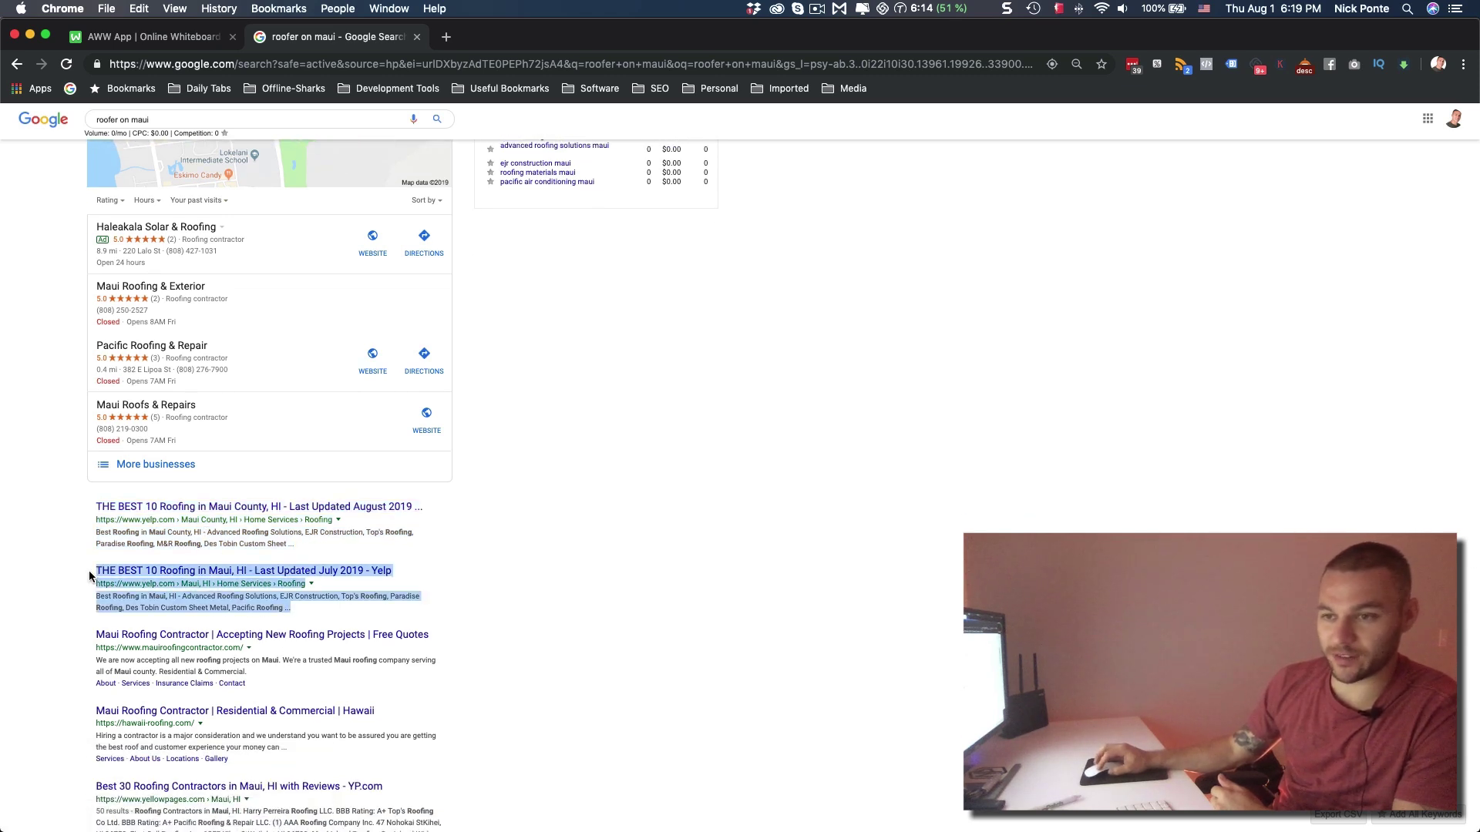
drag(285, 685, 86, 632)
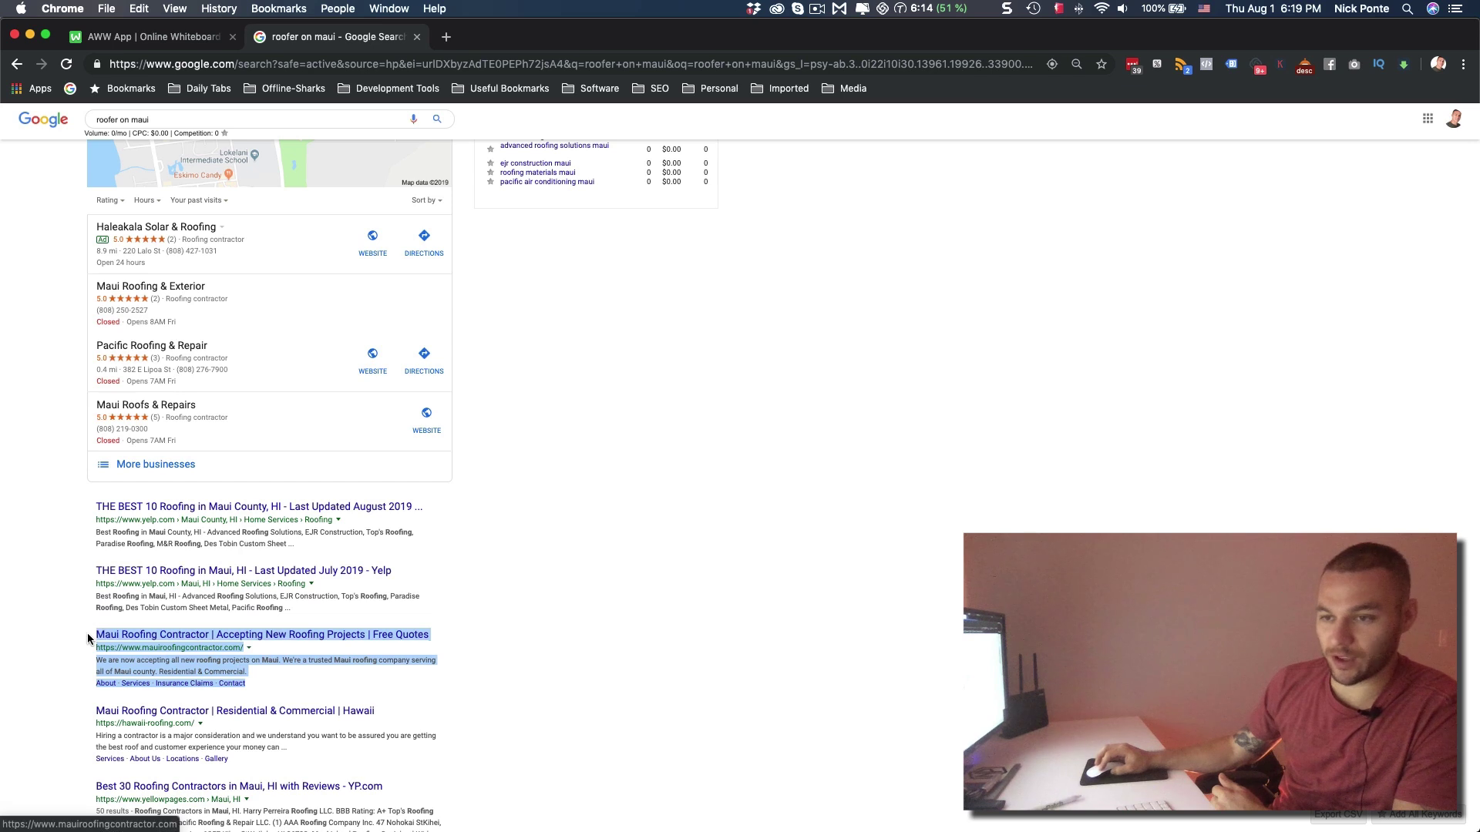
scroll(293, 678, up, 1)
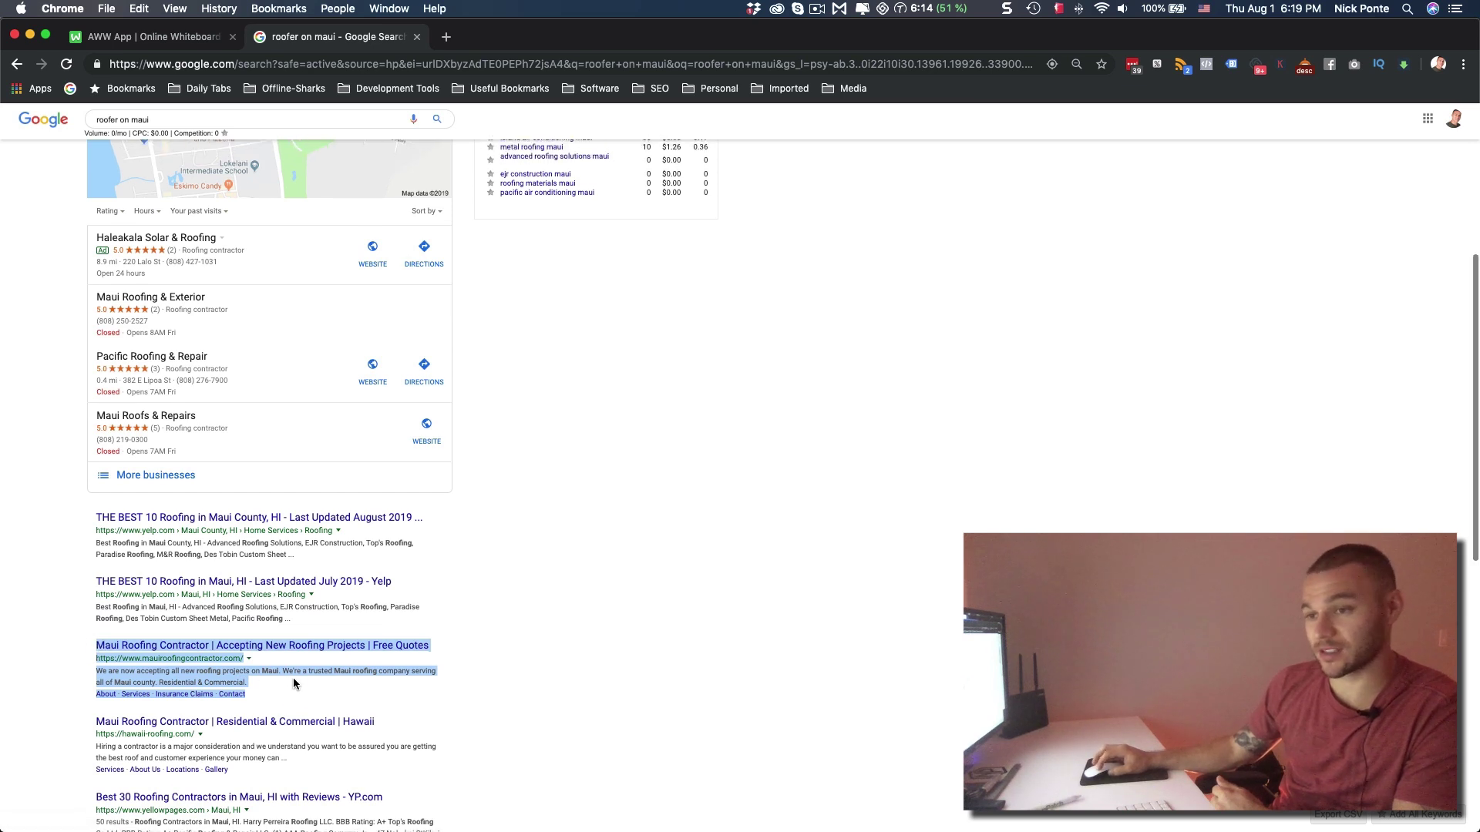
click(315, 691)
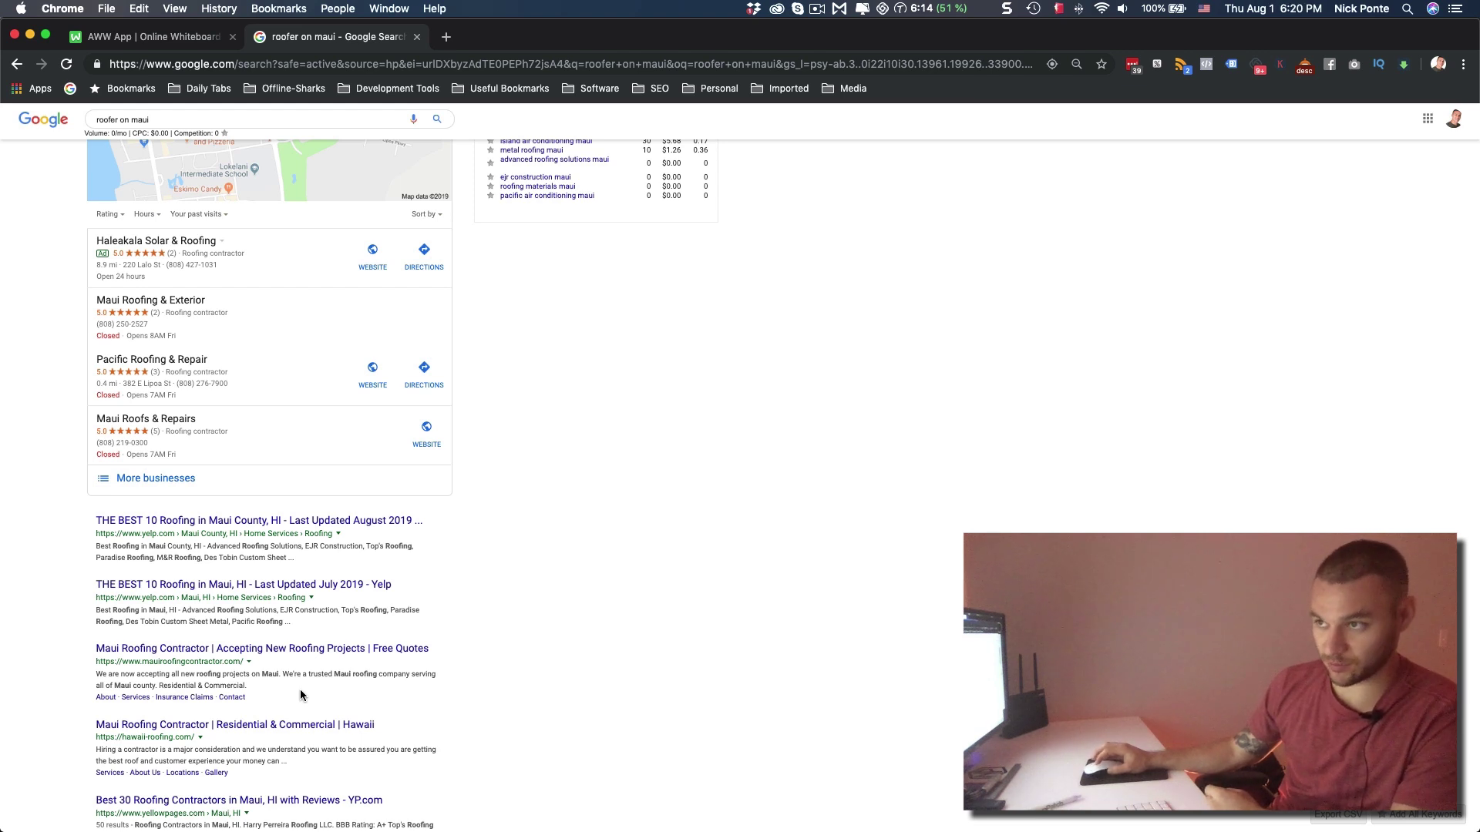
Look through the remaining organic results for the roofer search and return to the start of the results page.
scroll(309, 682, down, 3)
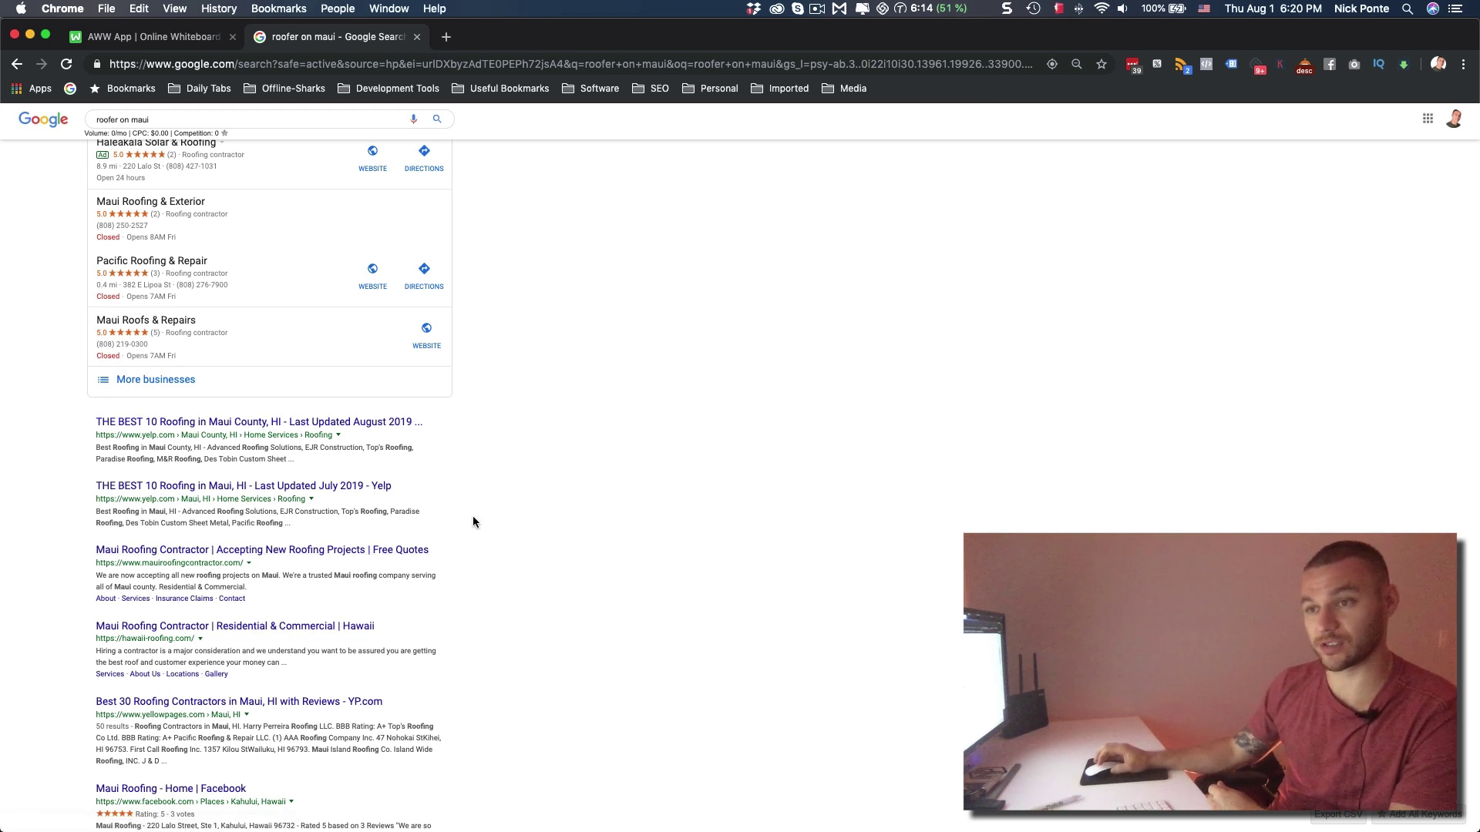
scroll(478, 534, down, 3)
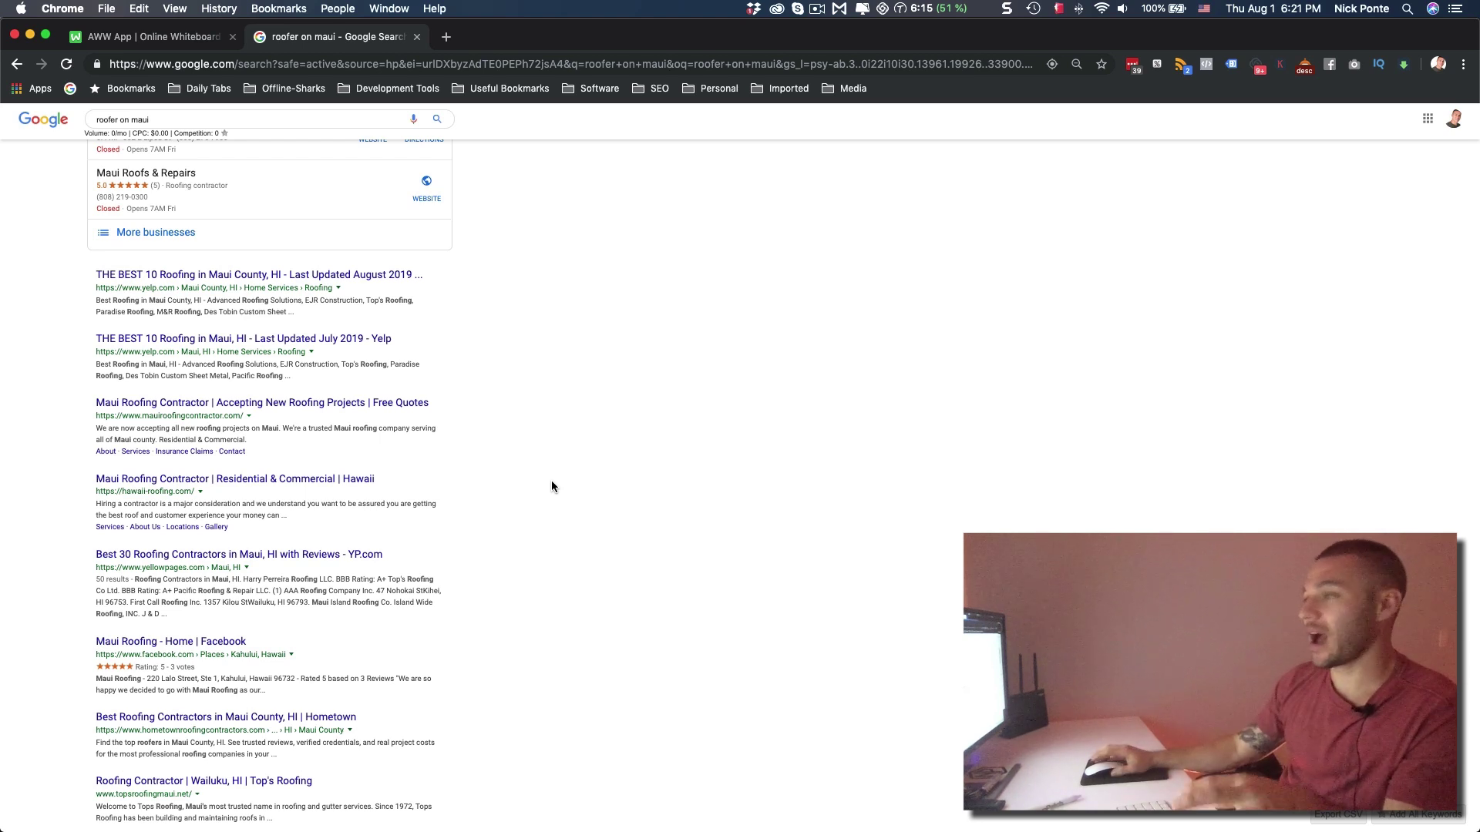
scroll(534, 469, up, 2)
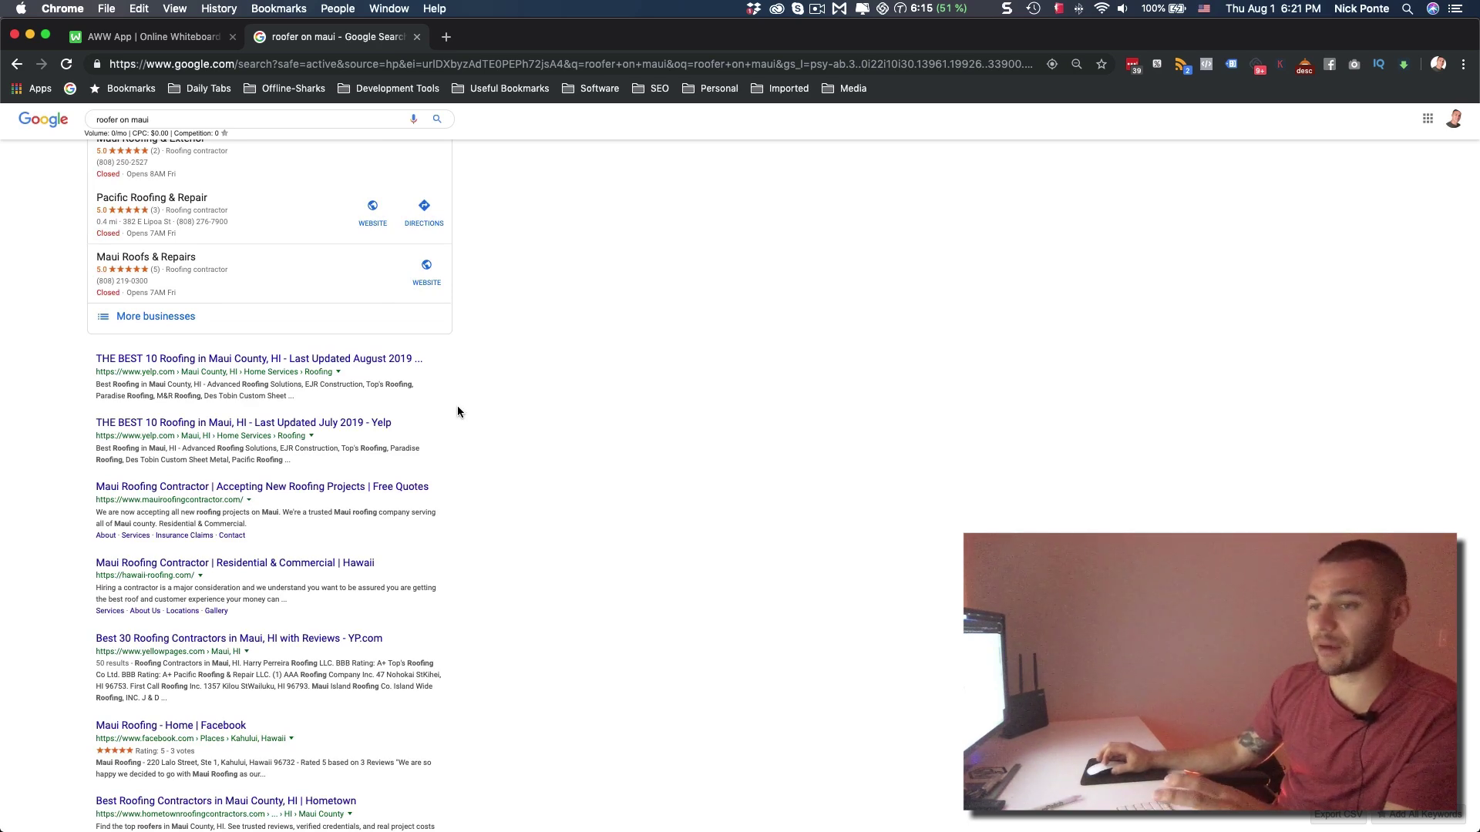
scroll(457, 412, down, 4)
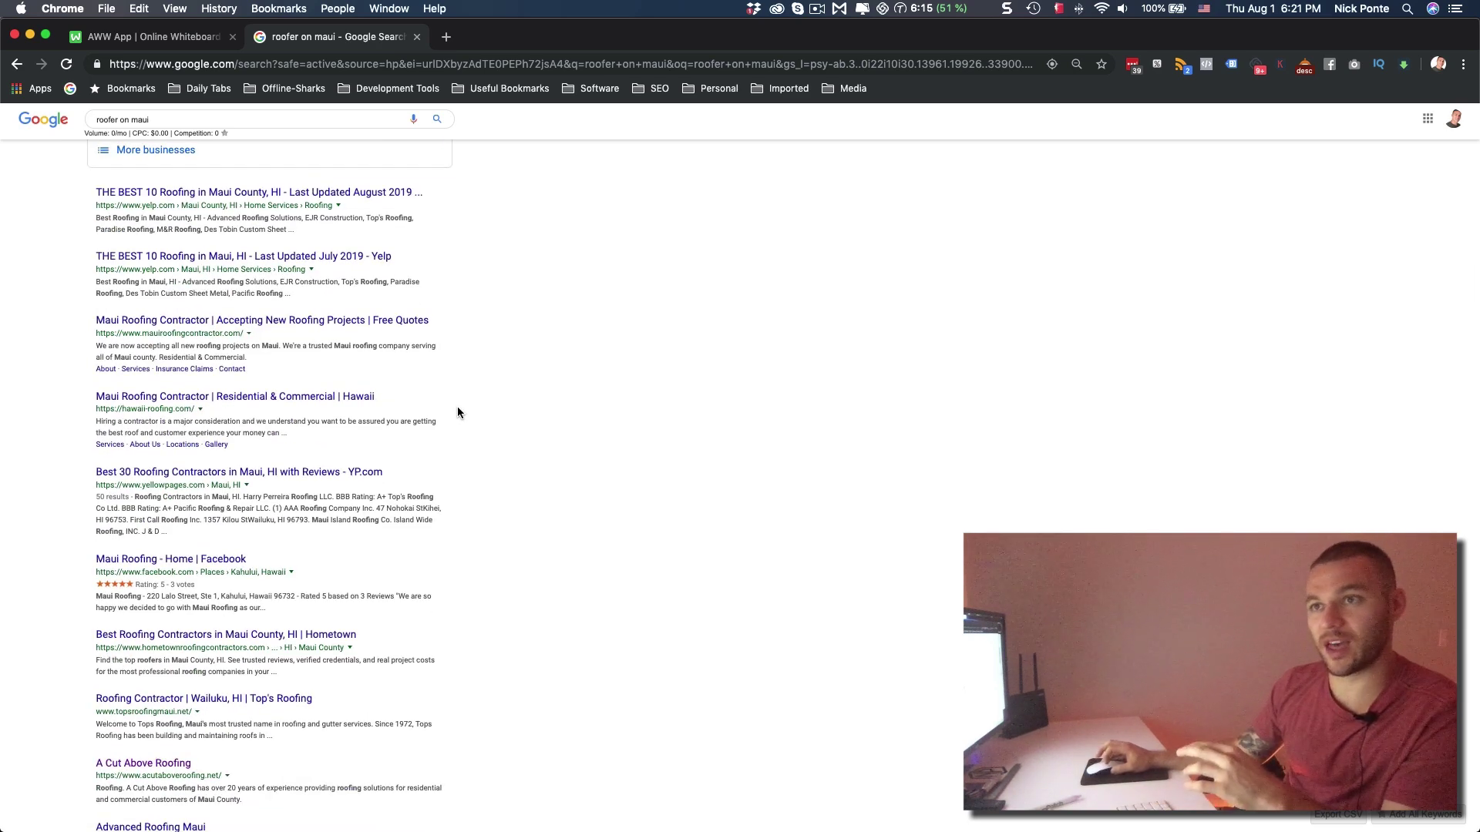
scroll(578, 407, down, 5)
scroll(594, 399, up, 9)
scroll(592, 399, down, 4)
scroll(592, 400, up, 15)
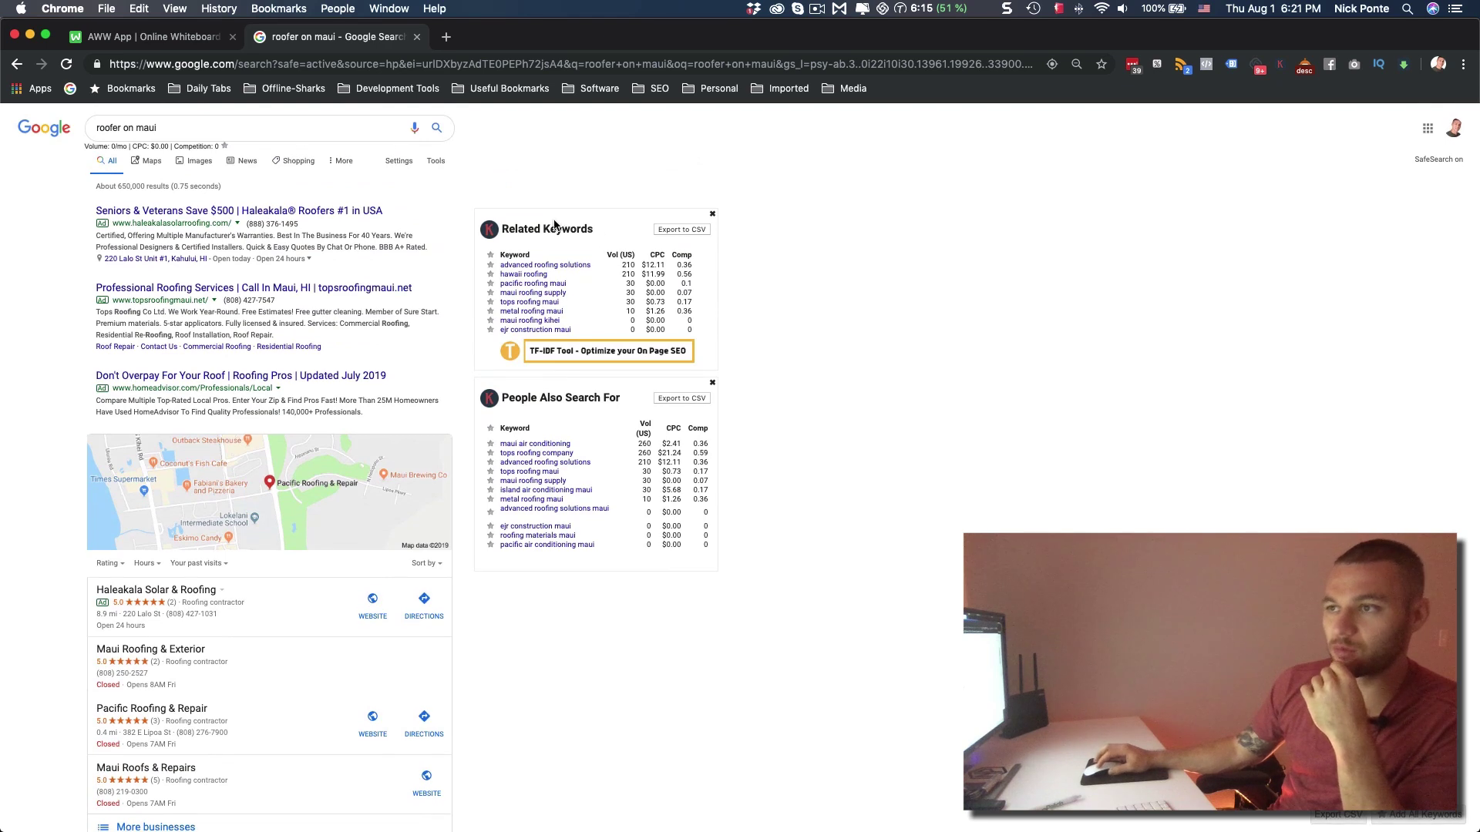
Highlight the Related Keywords heading and view the Keywords Everywhere extension's options, closing them again.
drag(594, 229, 497, 230)
click(736, 305)
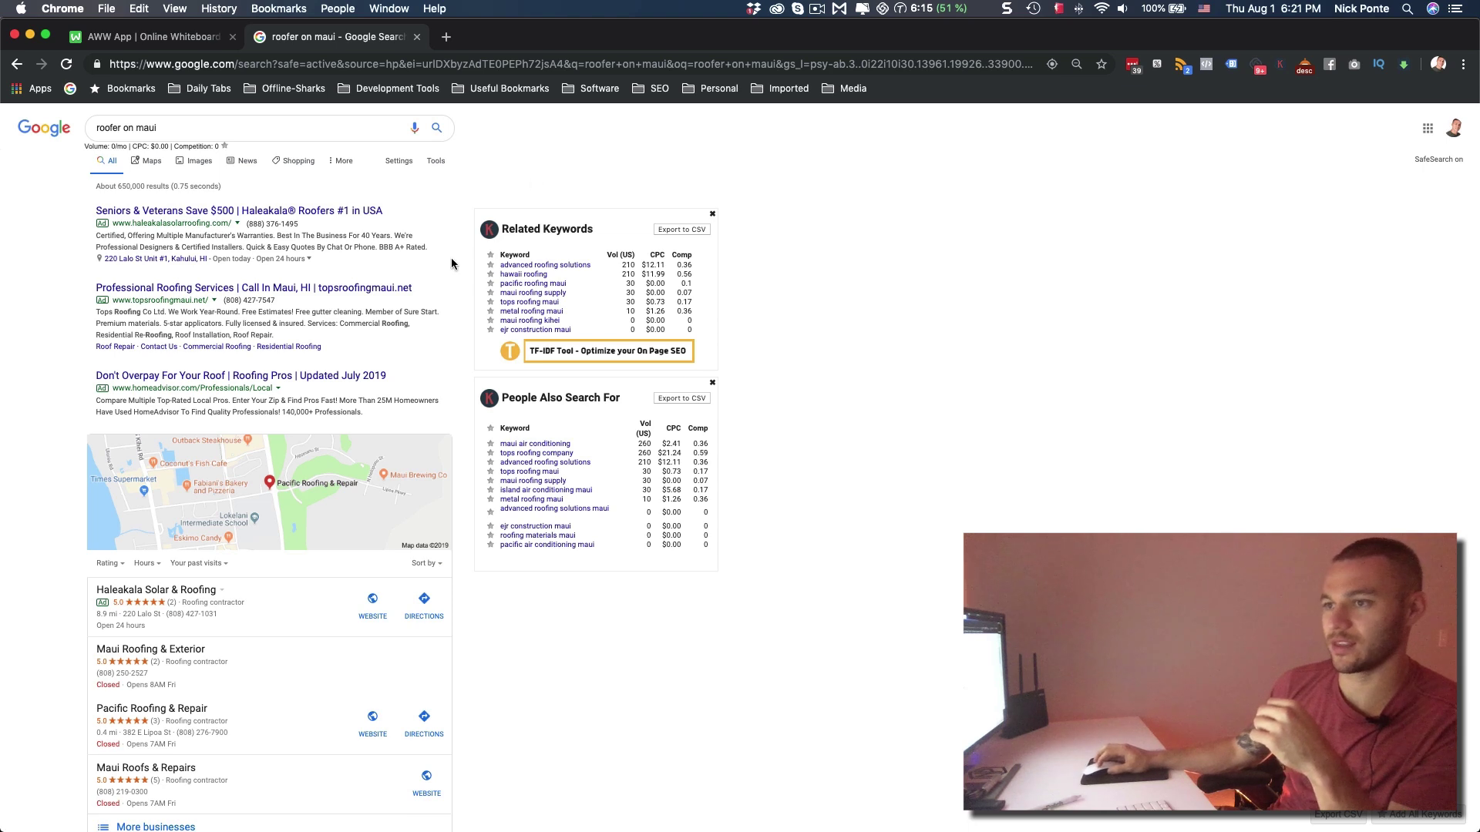
click(1281, 65)
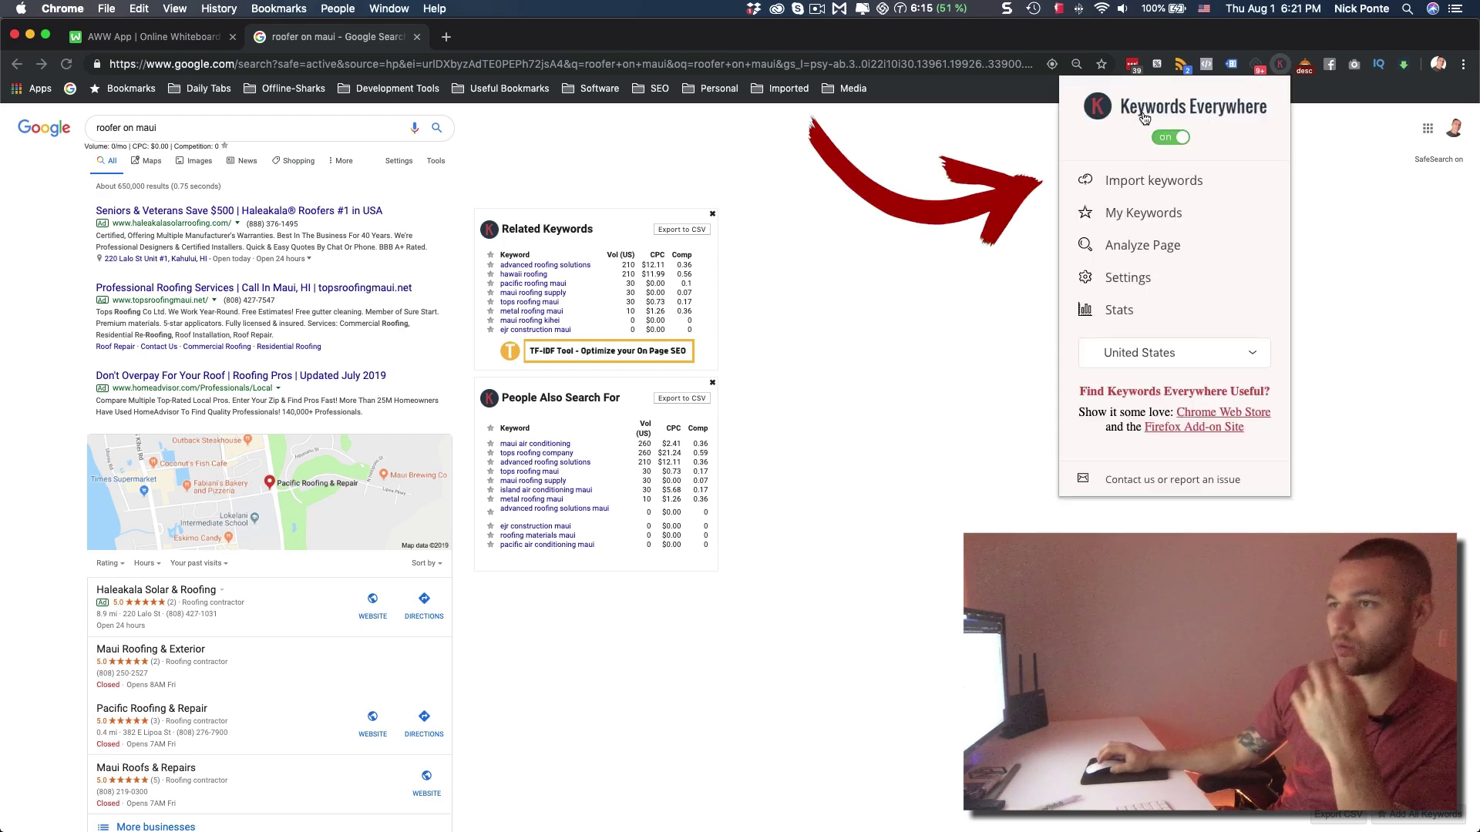
click(853, 373)
Open the Keywords Everywhere website in a new browser tab.
key(super+t)
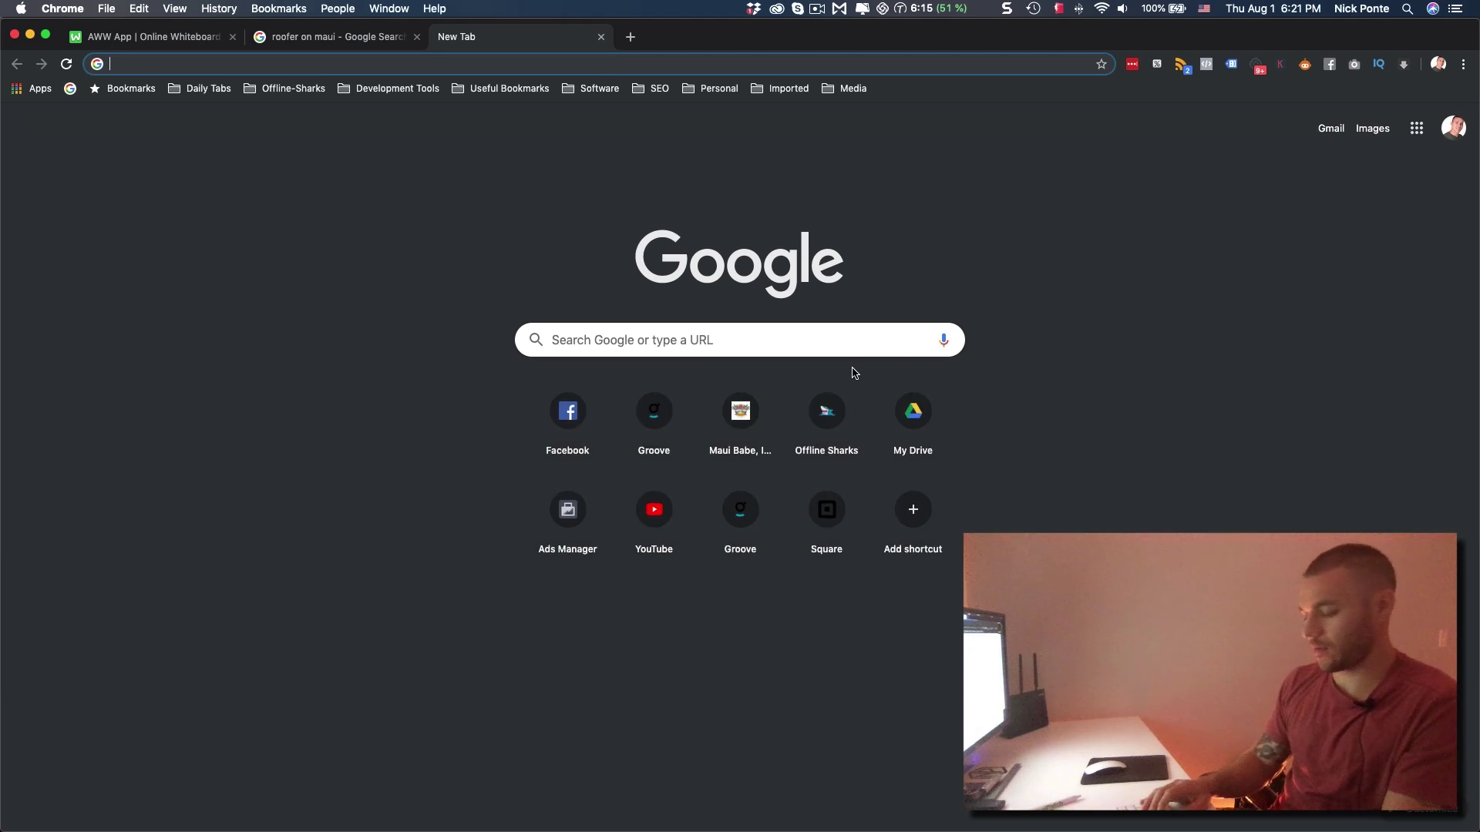
text(keywords everywhere)
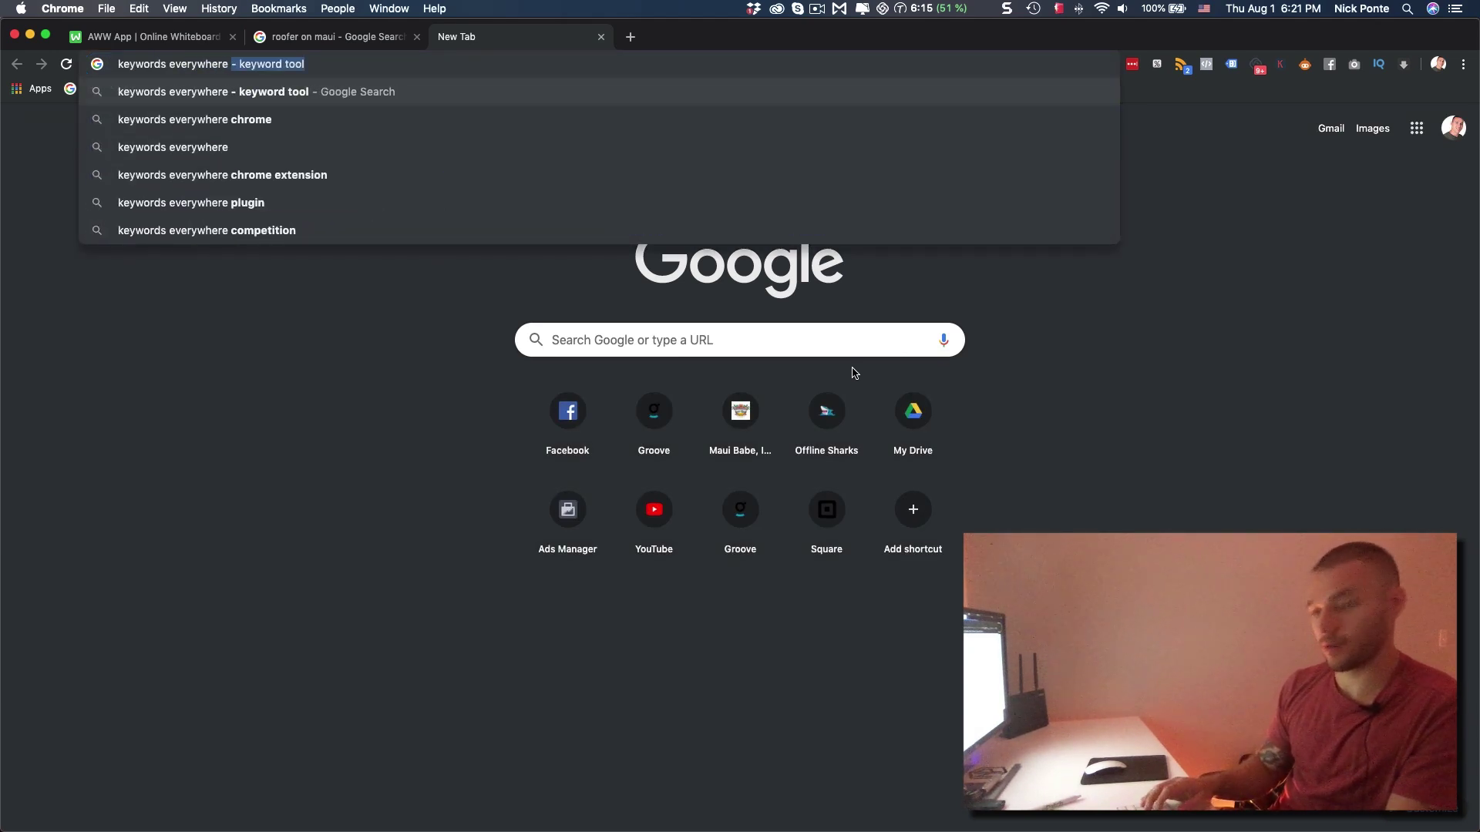
key(Return)
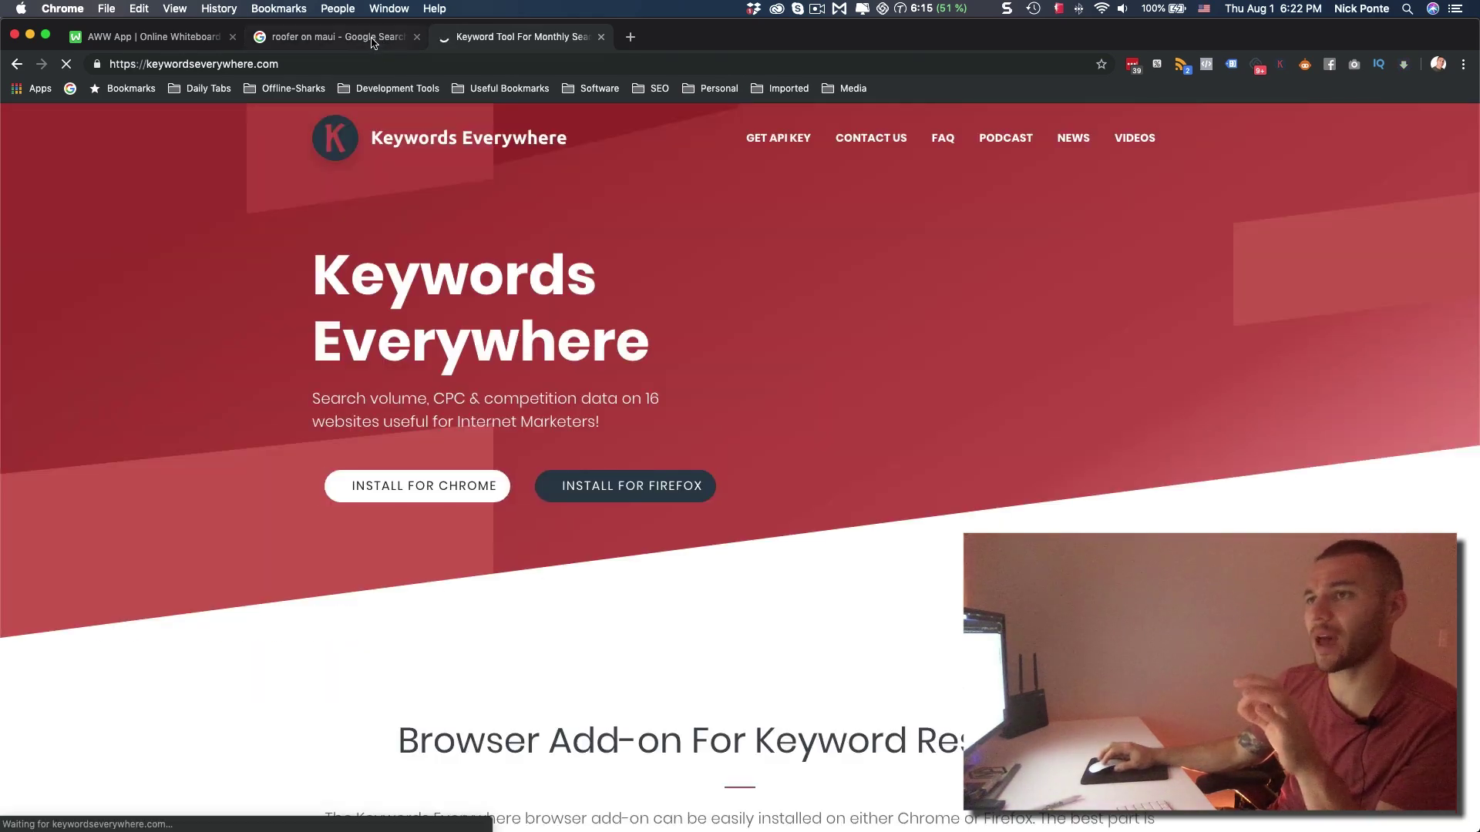
Return to the "roofer on maui" results and examine the volume and CPC of "advanced roofing solutions" under Related Keywords.
click(372, 42)
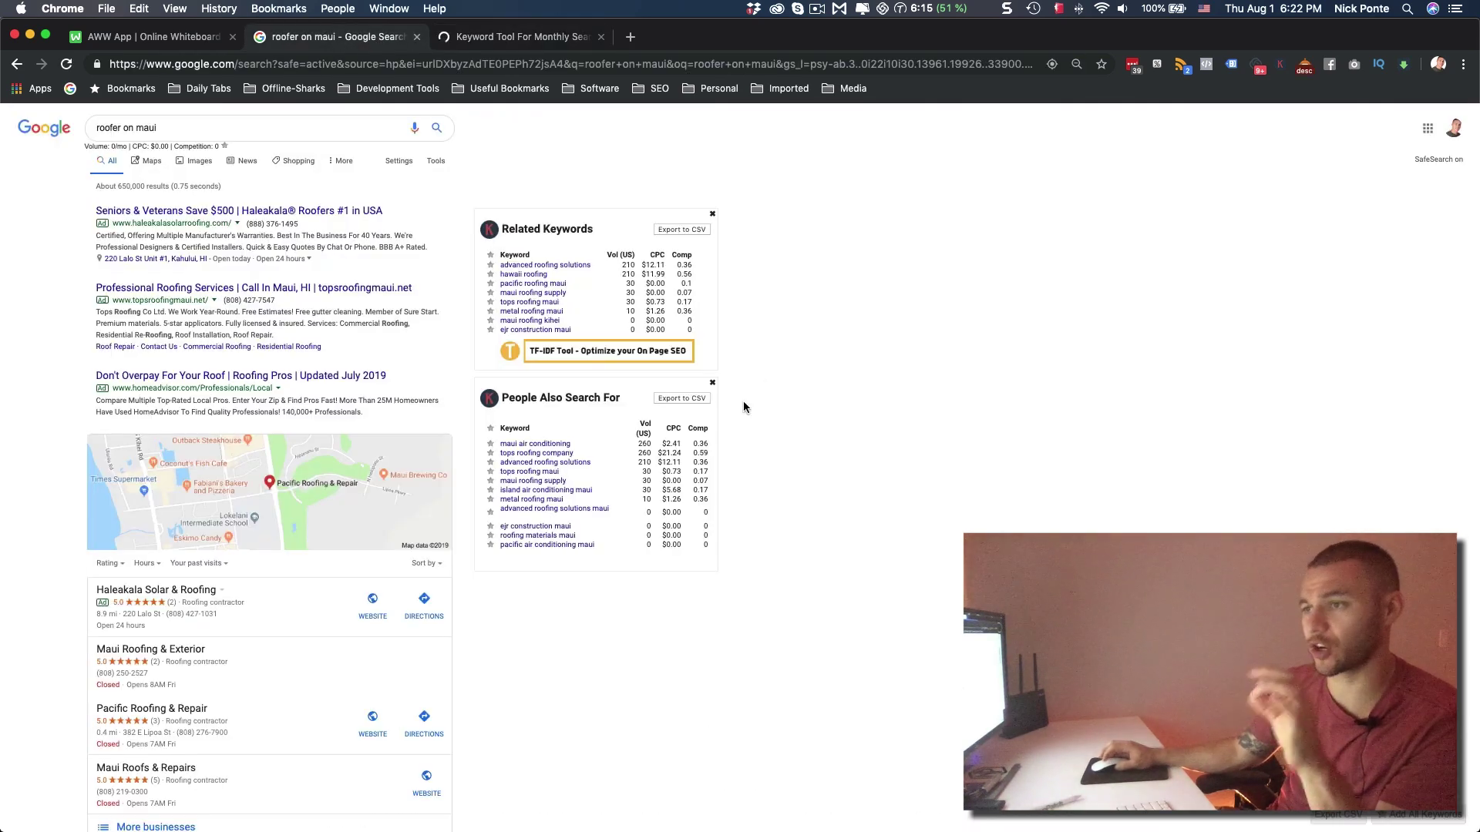
triple_click(184, 127)
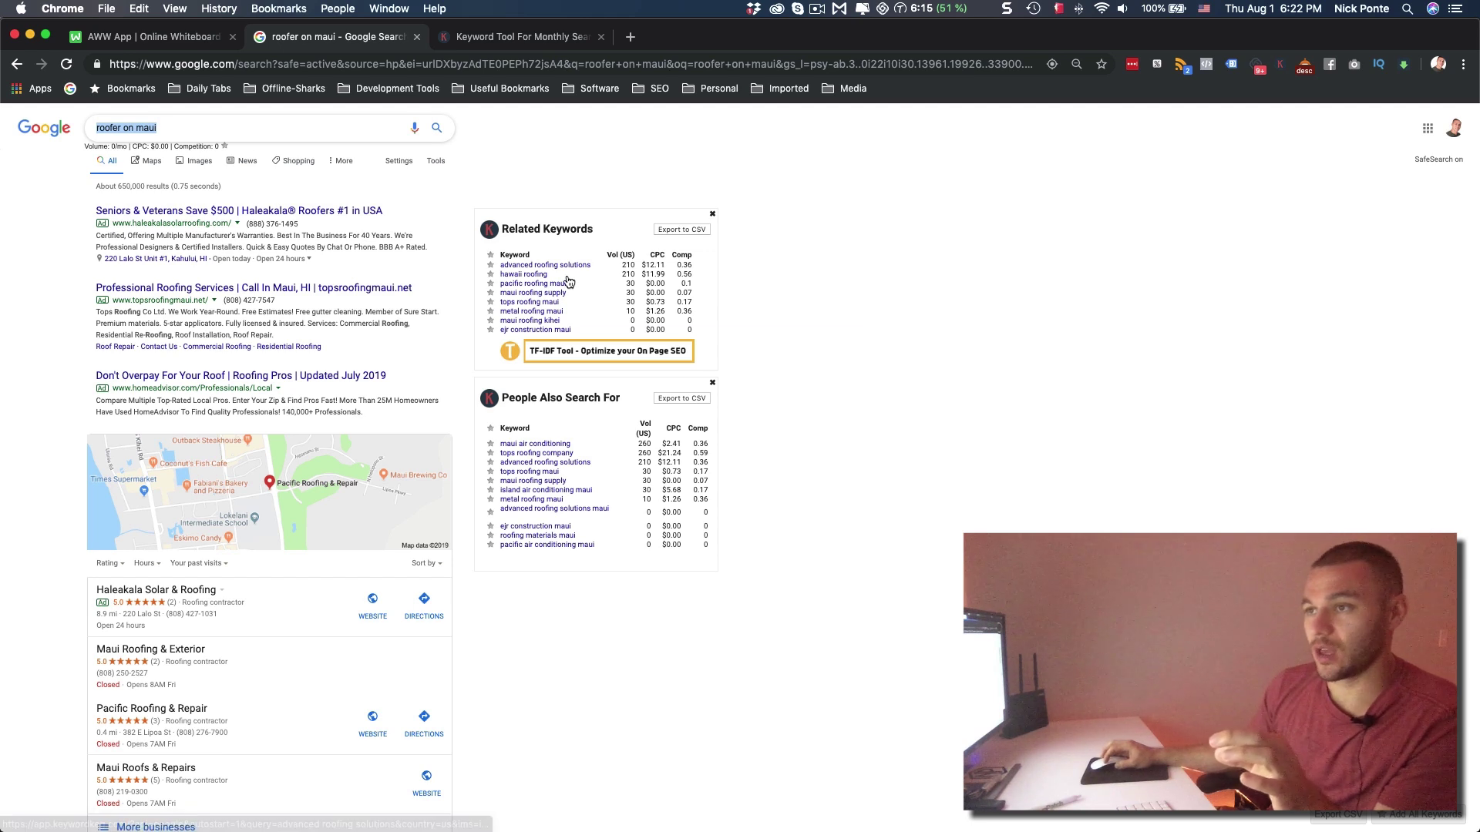
click(494, 224)
drag(461, 270, 549, 257)
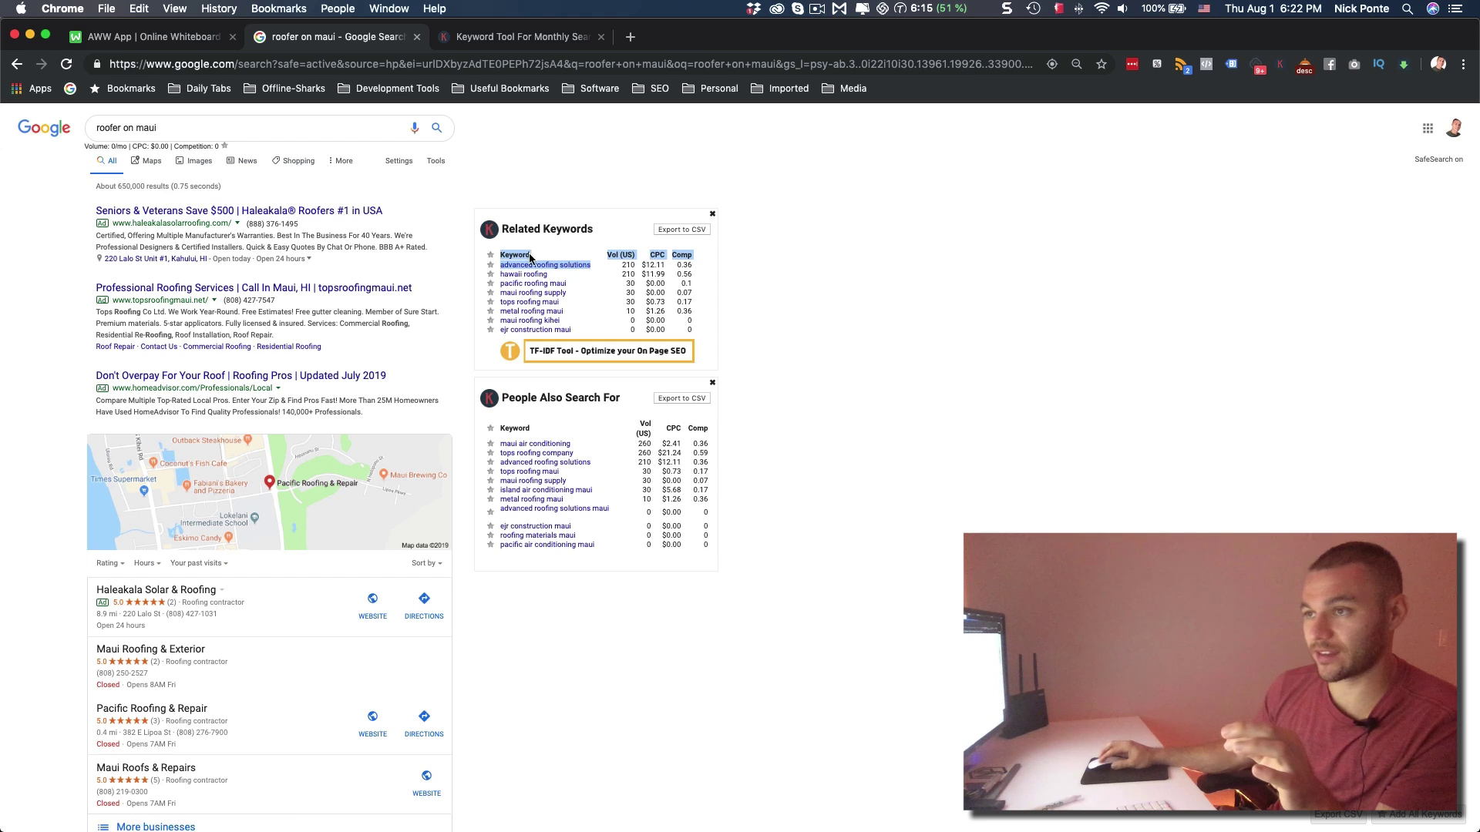
click(622, 266)
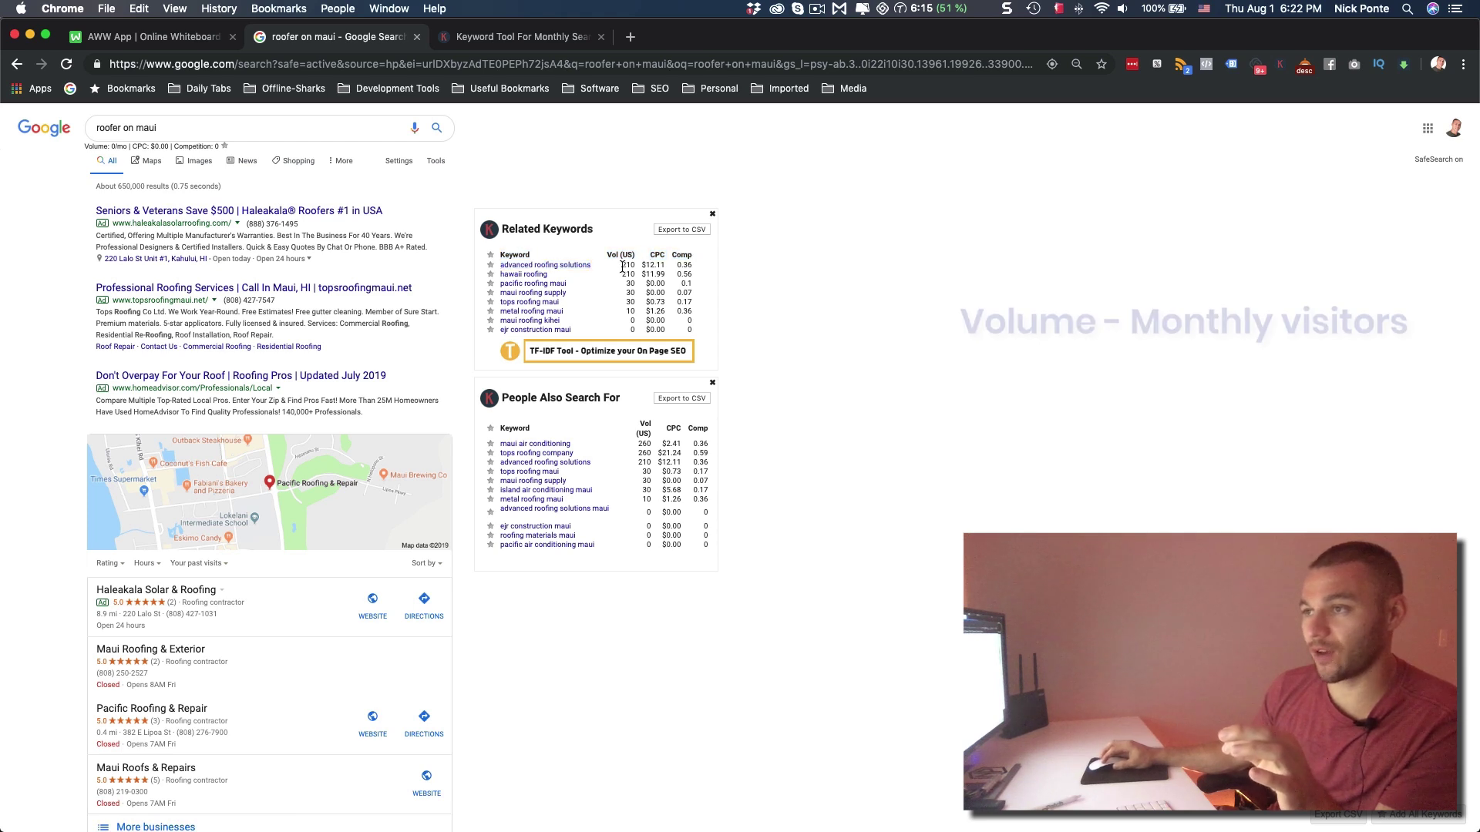
drag(622, 266, 633, 261)
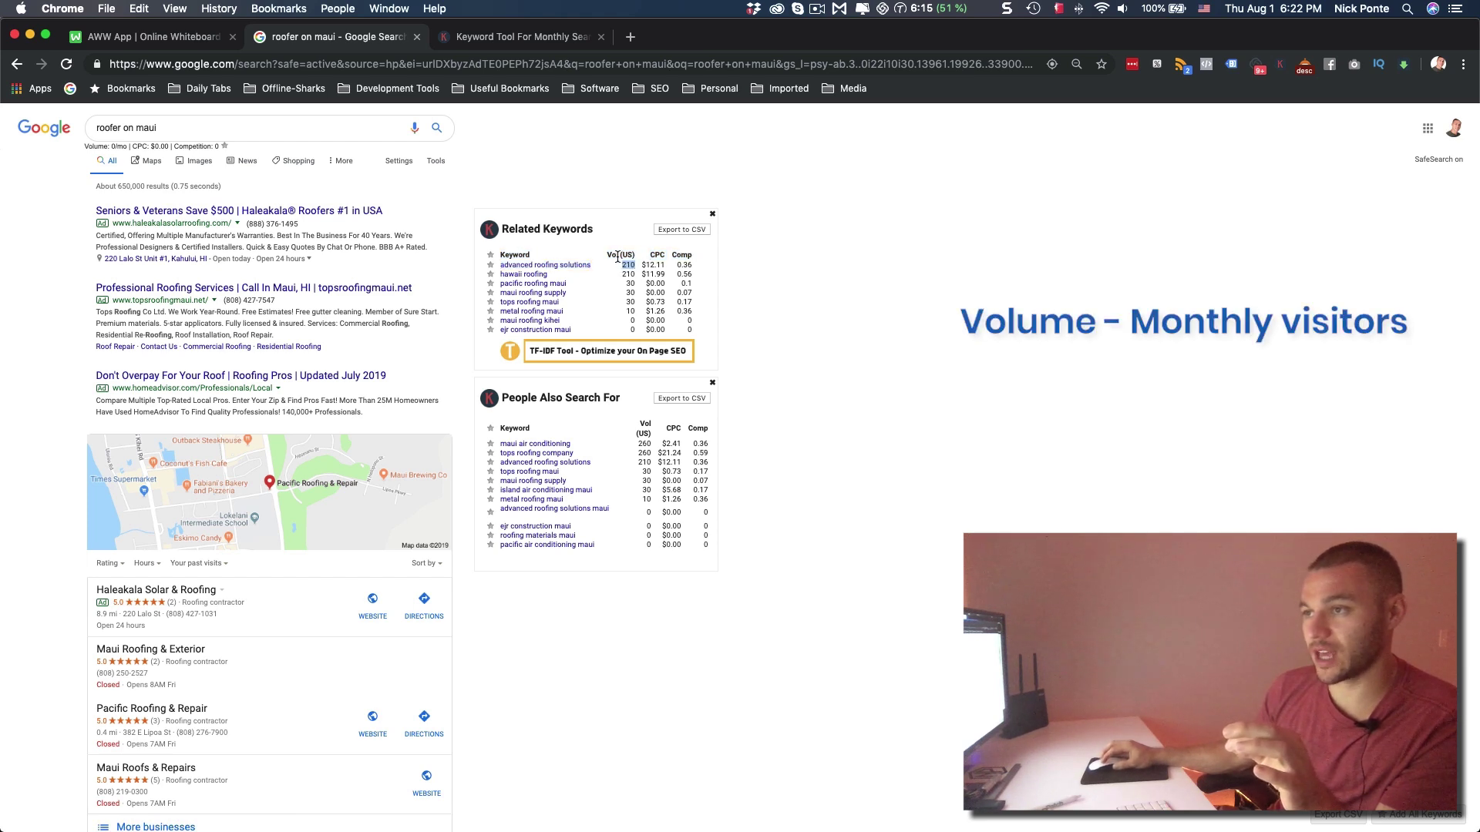
drag(665, 264, 644, 264)
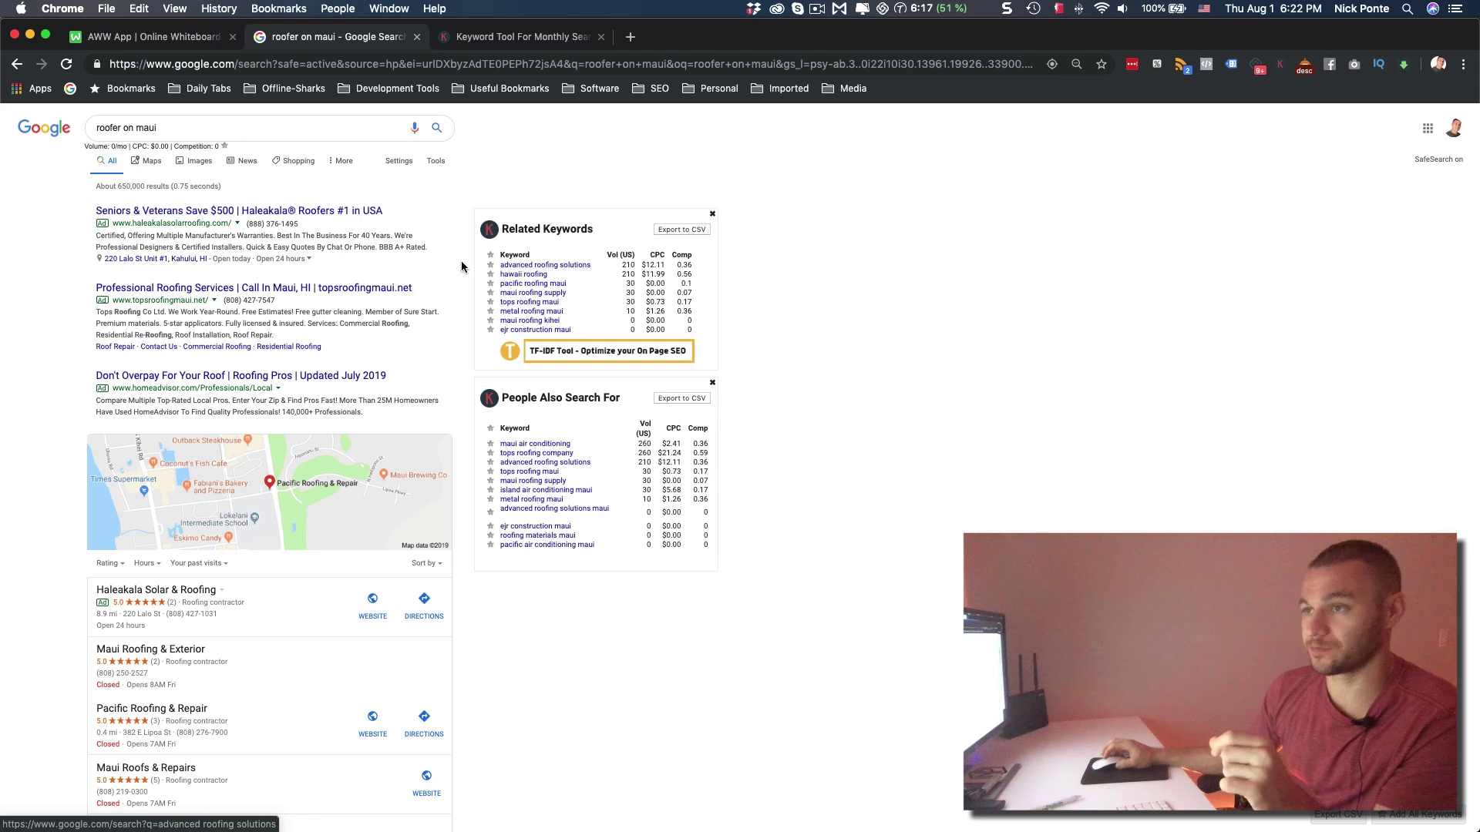
Highlight the Haleakala roofing ad, clear the highlight, and show the search suggestions for "roofer on maui".
drag(85, 208, 136, 246)
click(399, 425)
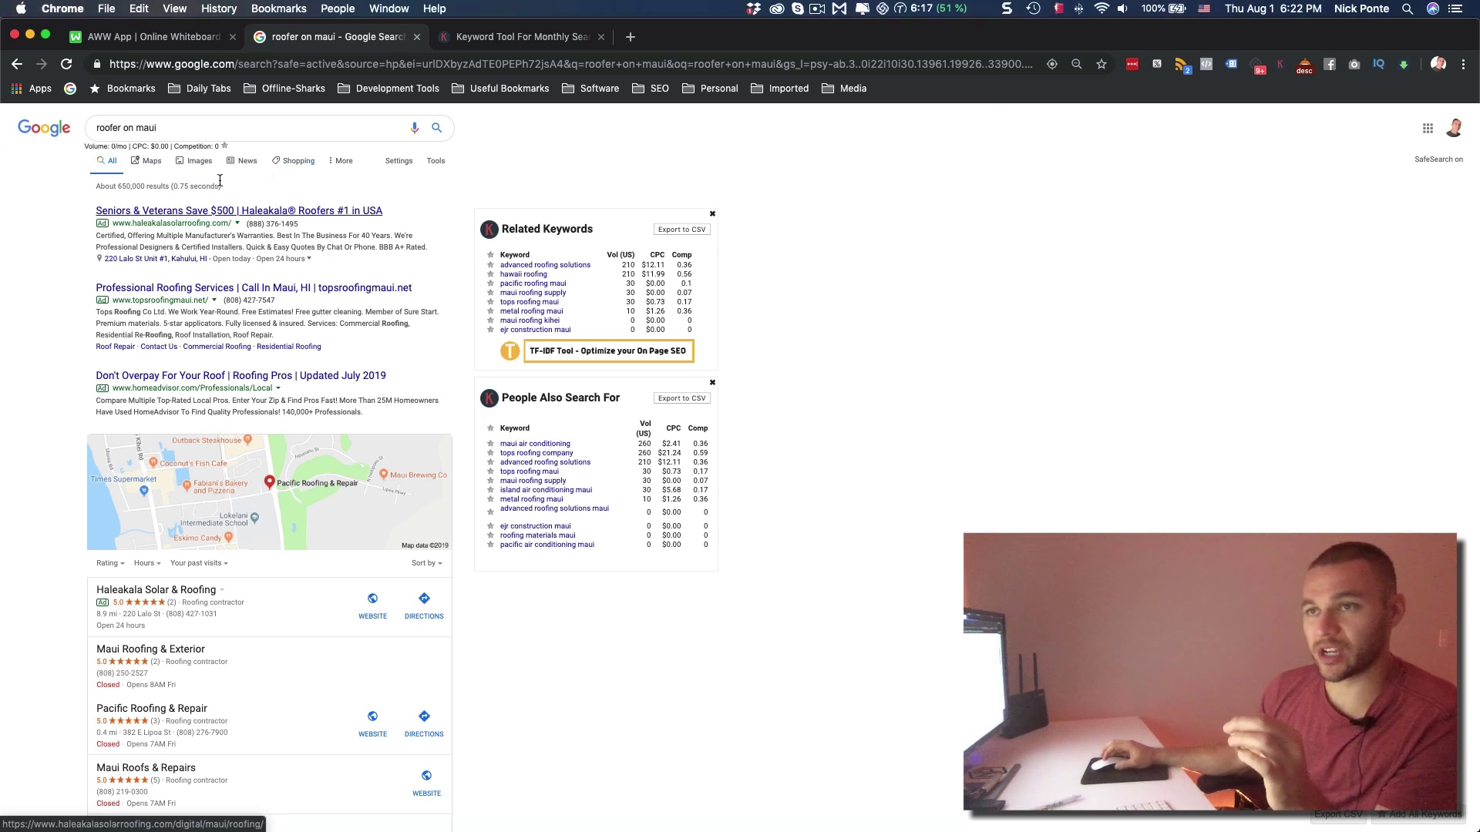
click(194, 123)
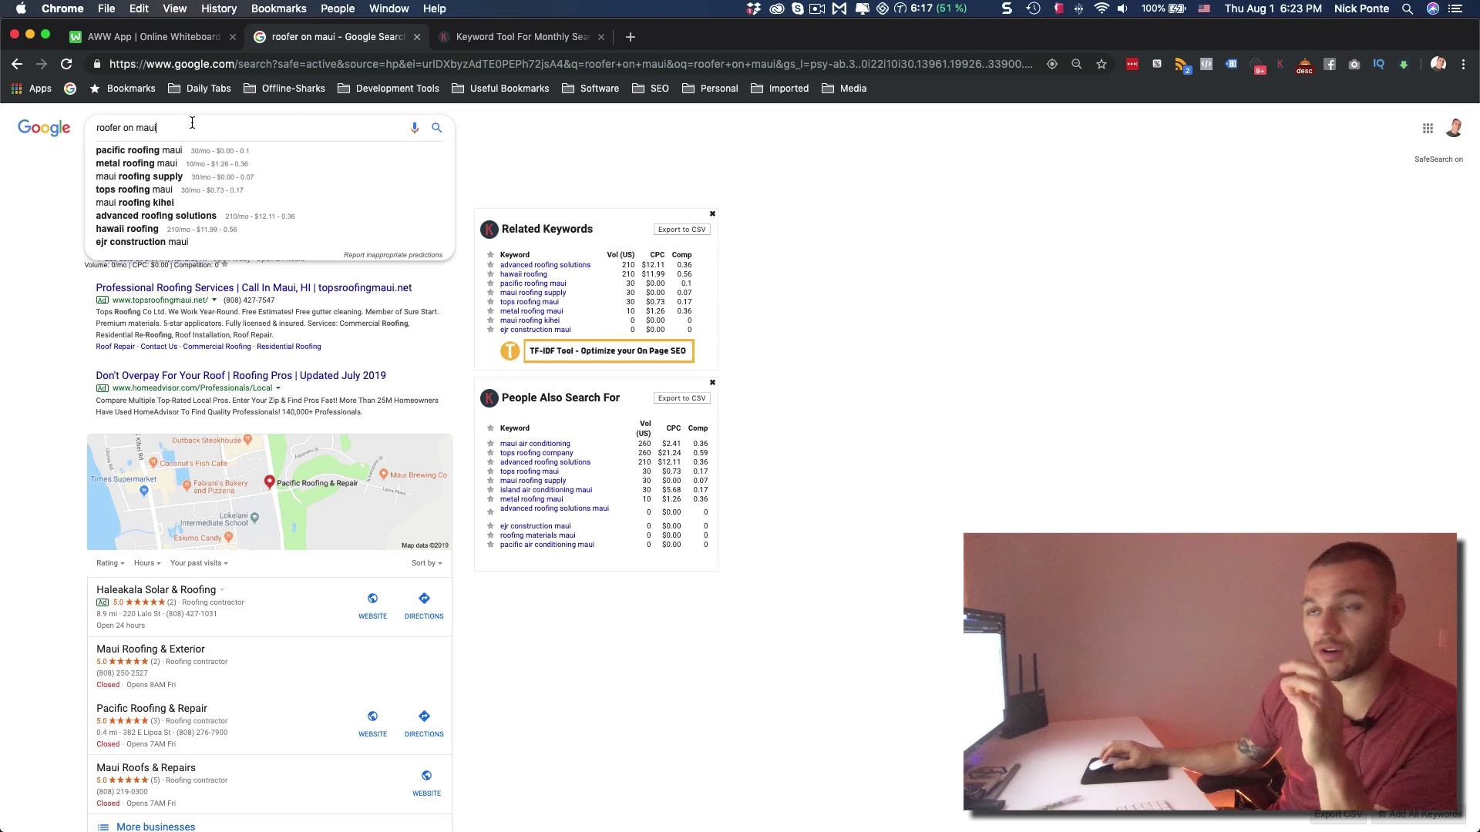
Highlight the "roofer on maui" query, clear the highlight, and close the search suggestions.
drag(200, 124, 77, 122)
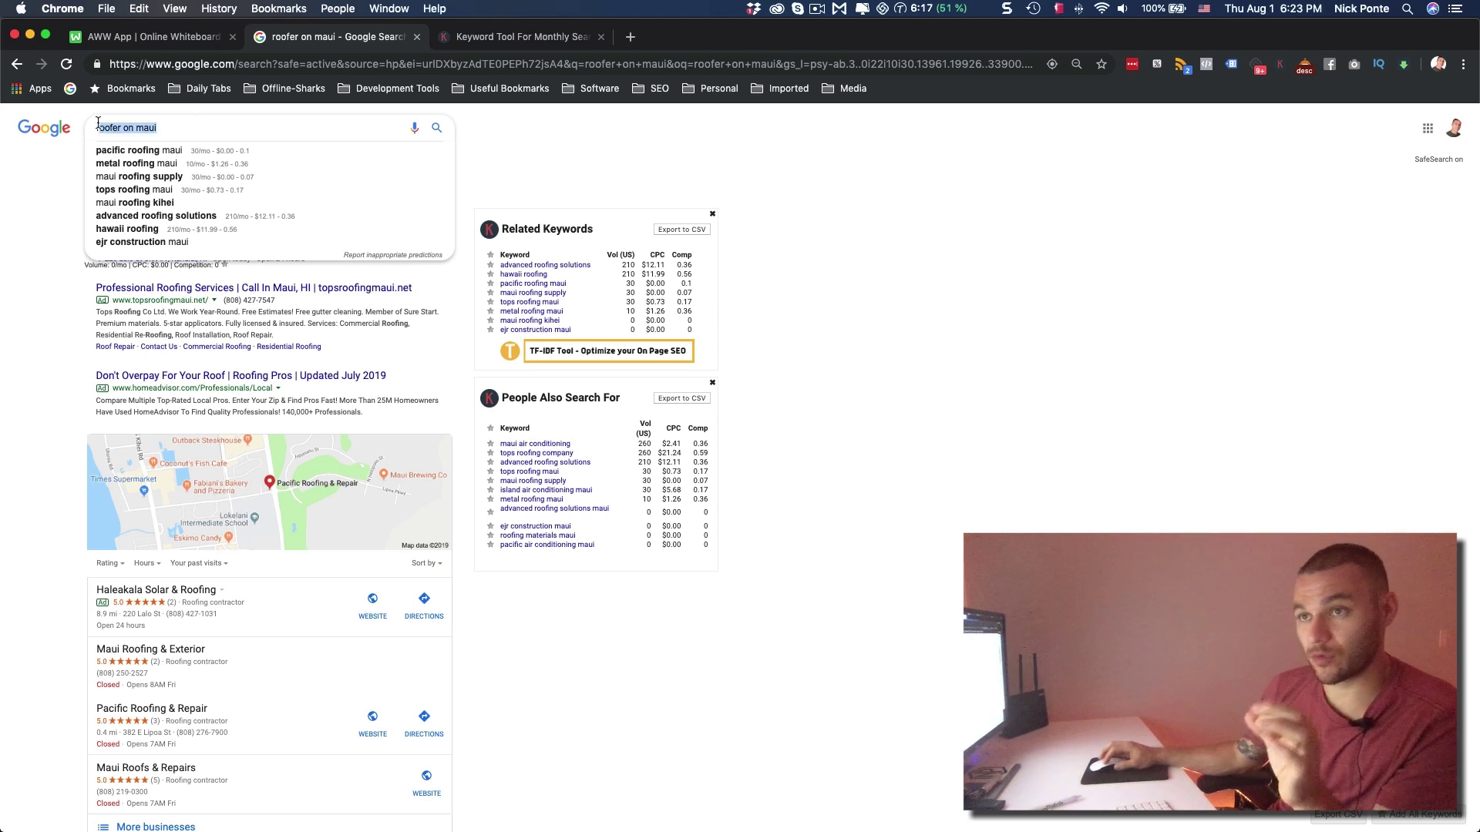
key(Left)
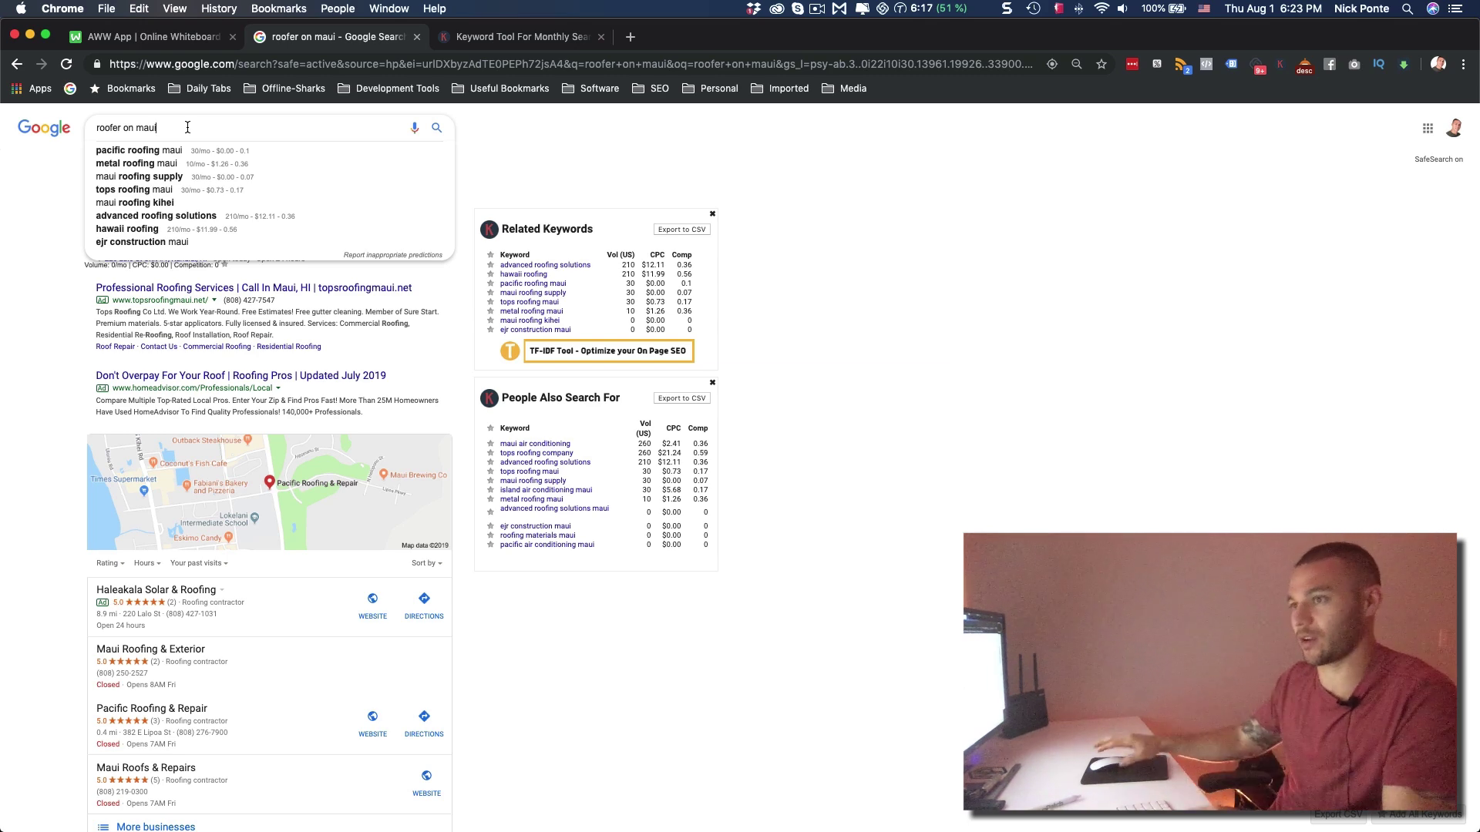
click(772, 179)
Search Google in a new browser tab for "how does google get their cpc".
key(super+t)
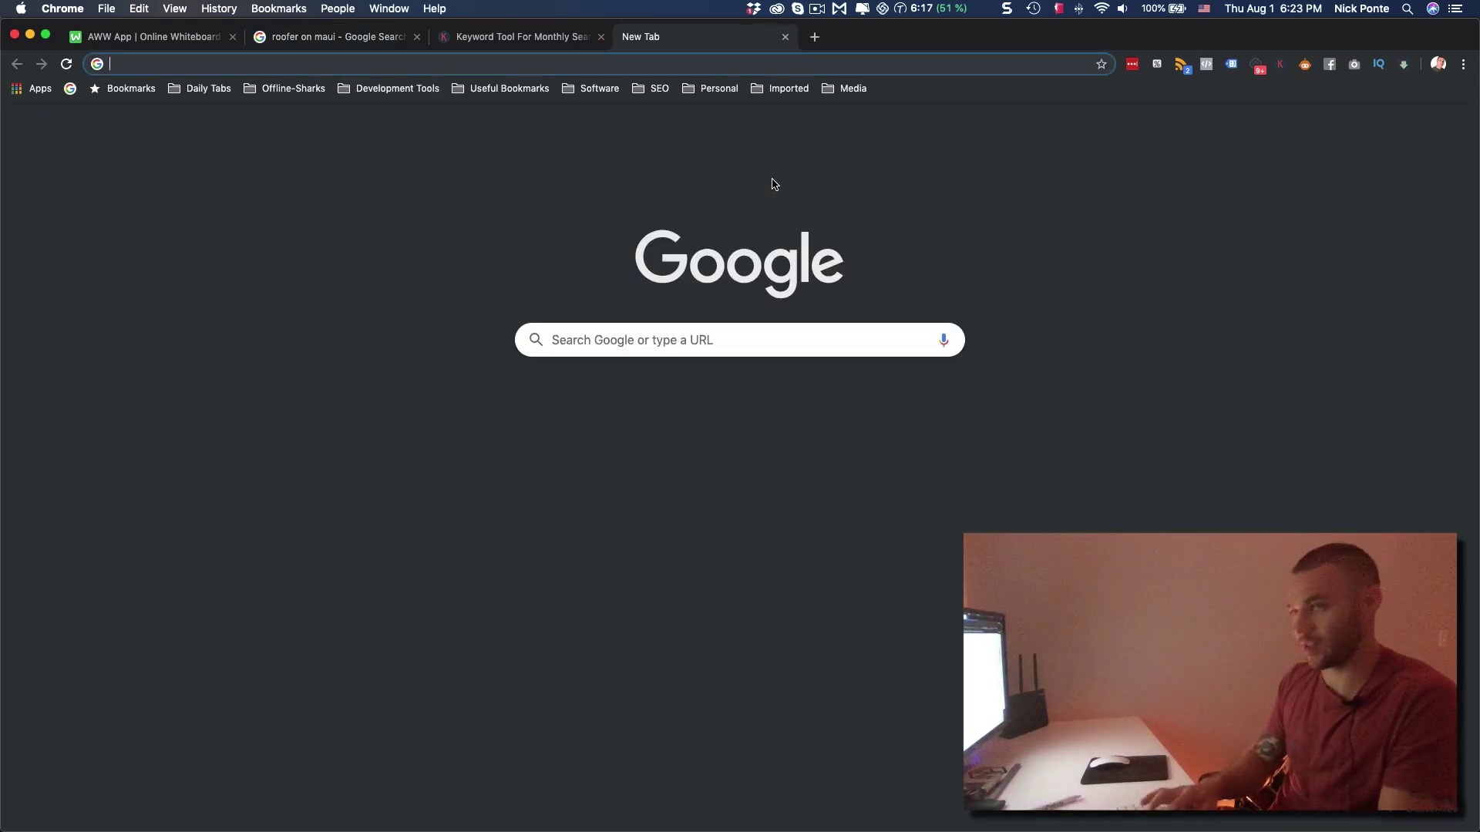
text(how)
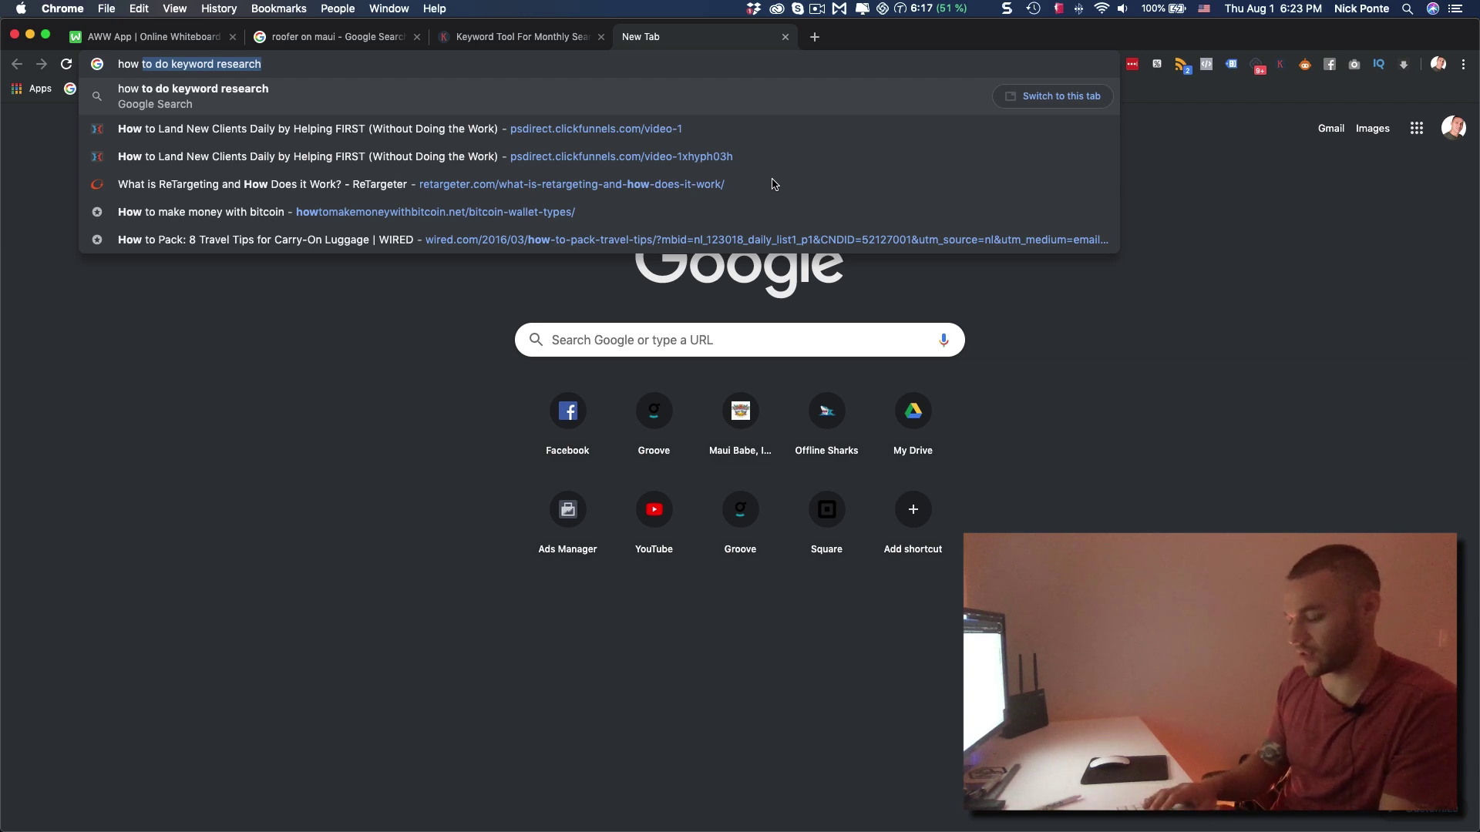
text(does google get their cpc)
key(Return)
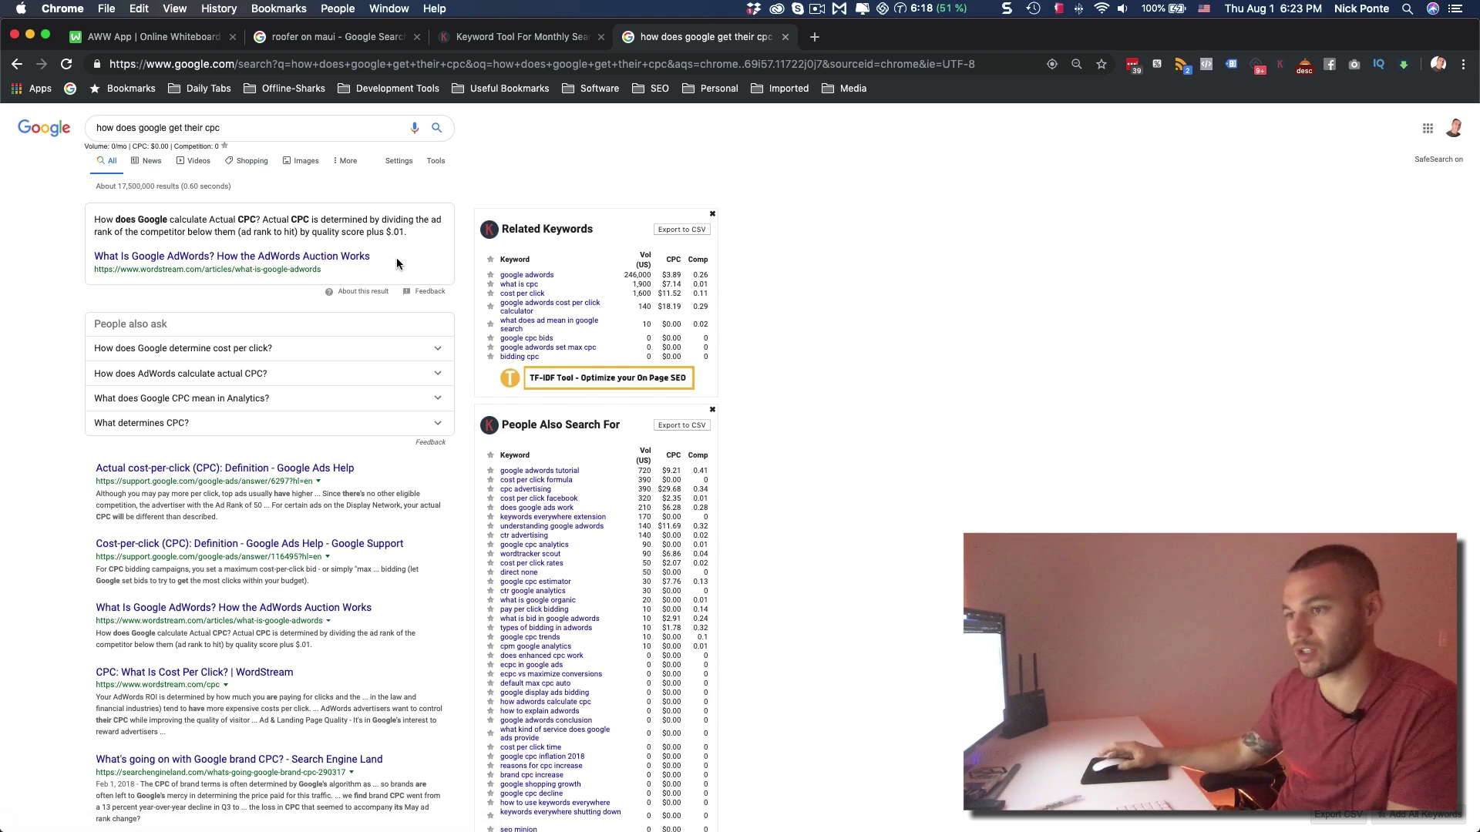
Open WordStream's "What Is Google AdWords?" article and skim its infographic down to the section on how Google determines ad placement.
click(269, 258)
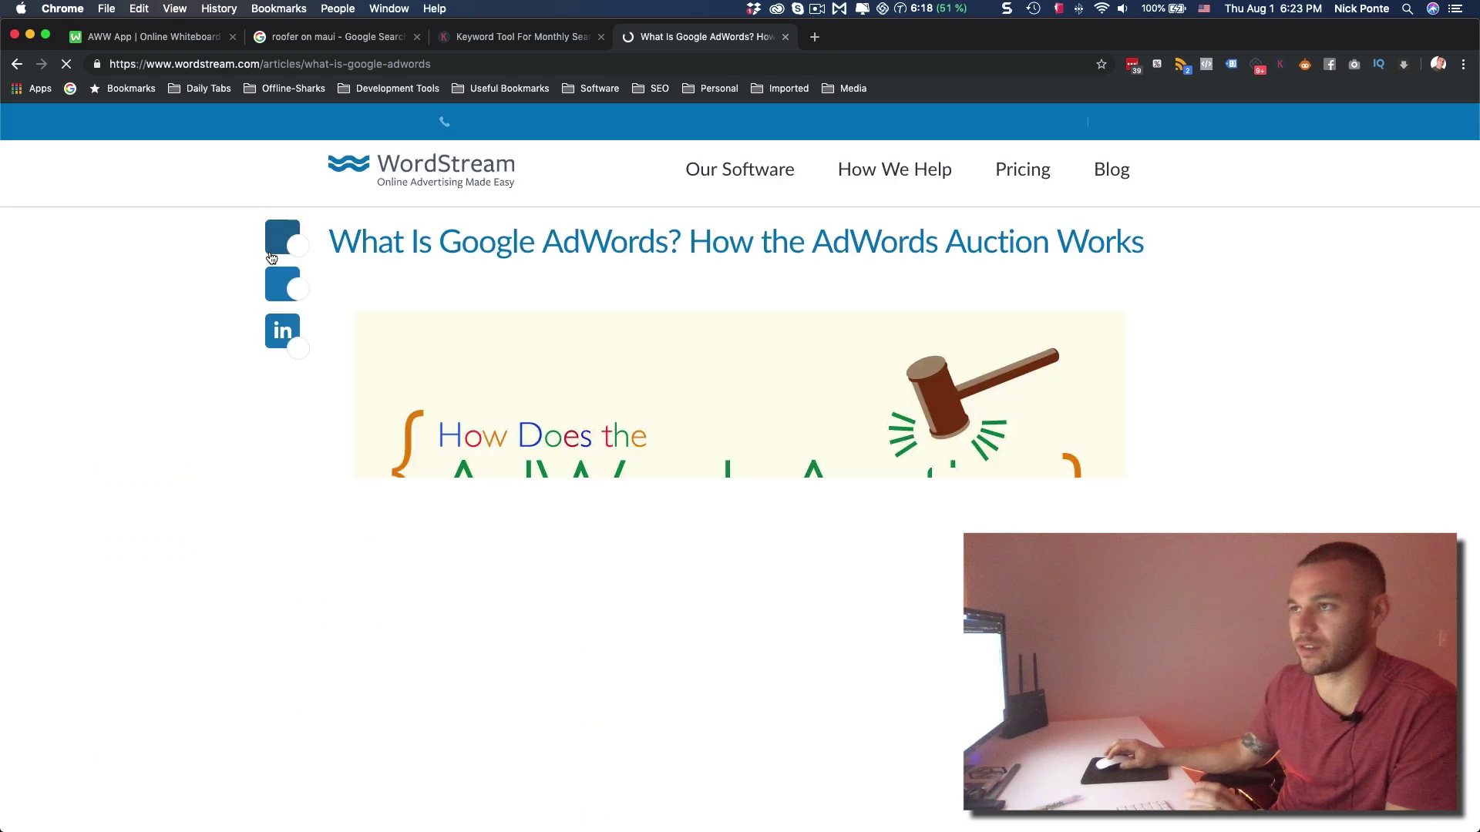
scroll(741, 352, down, 3)
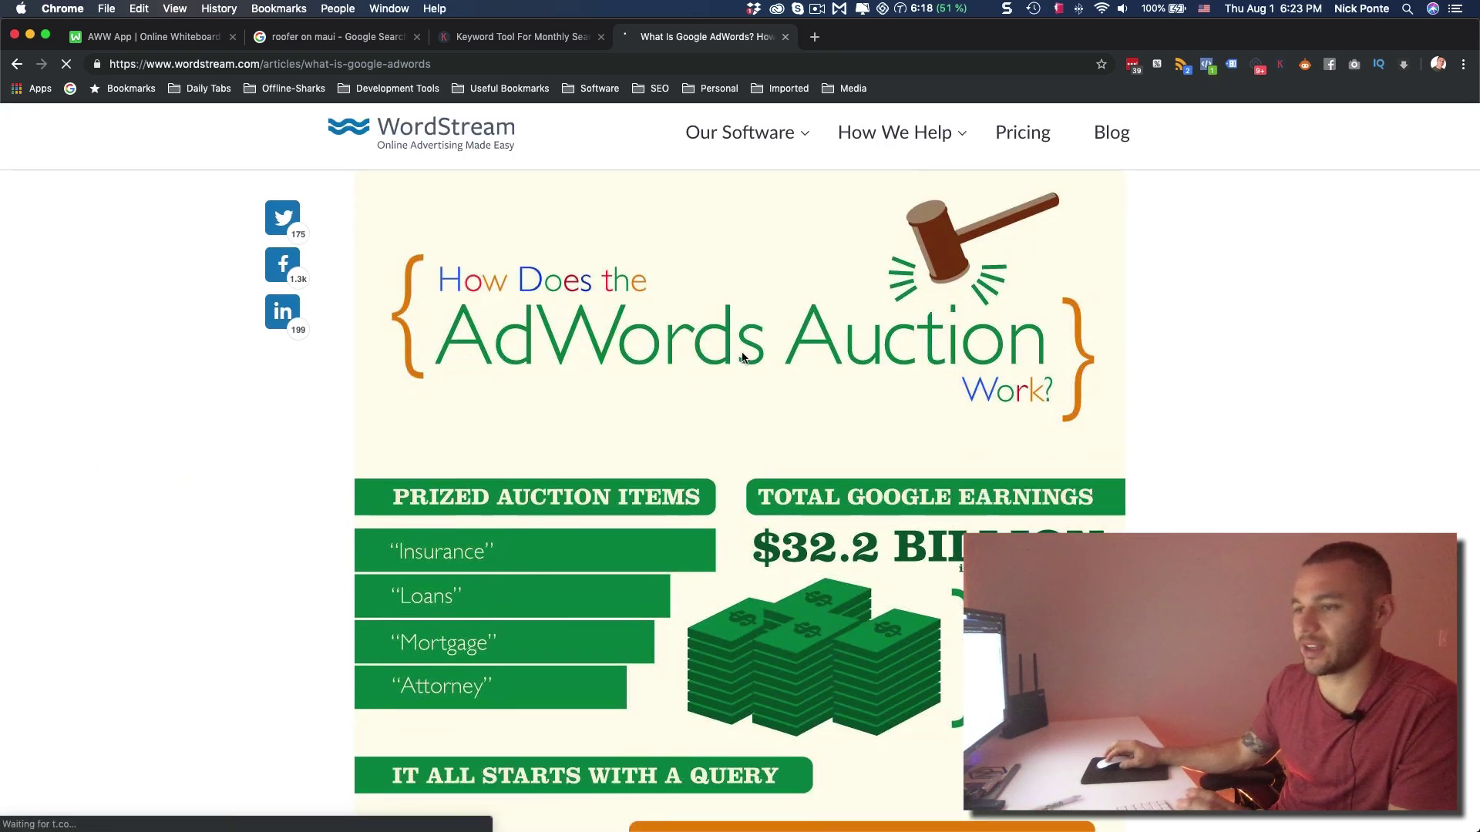
scroll(732, 346, down, 2)
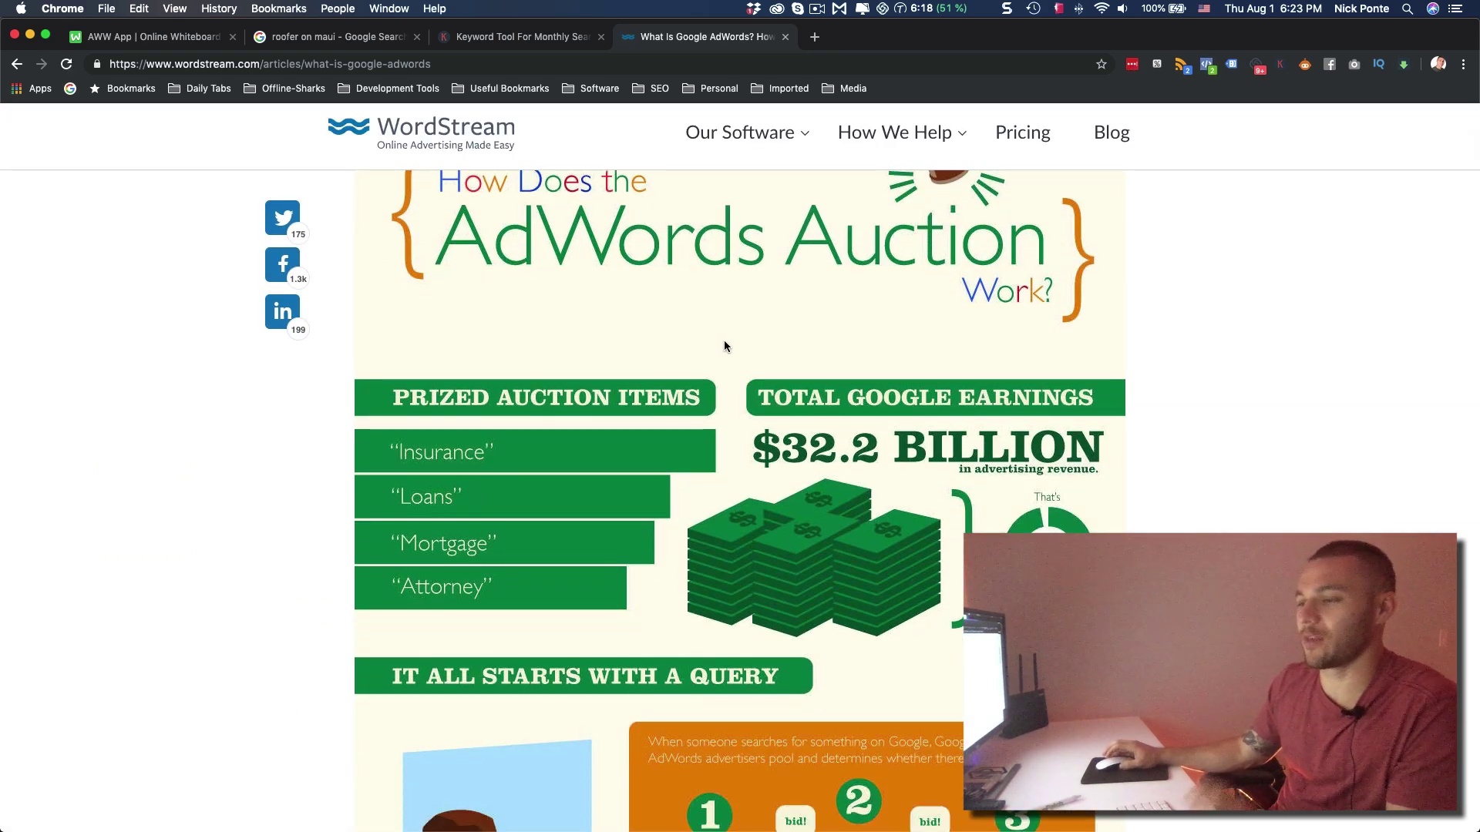
scroll(729, 336, up, 4)
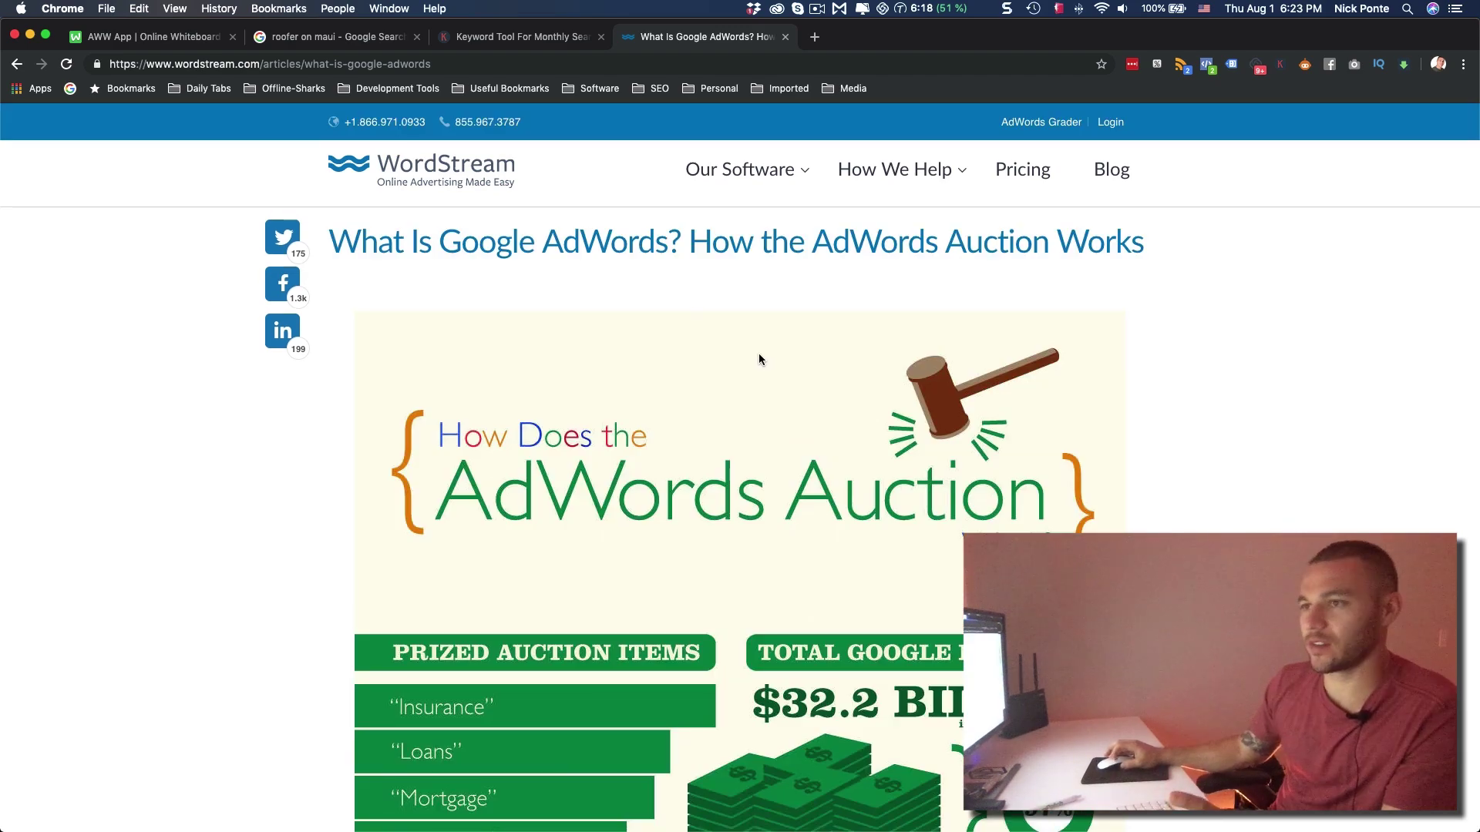
scroll(761, 356, down, 4)
scroll(770, 548, down, 10)
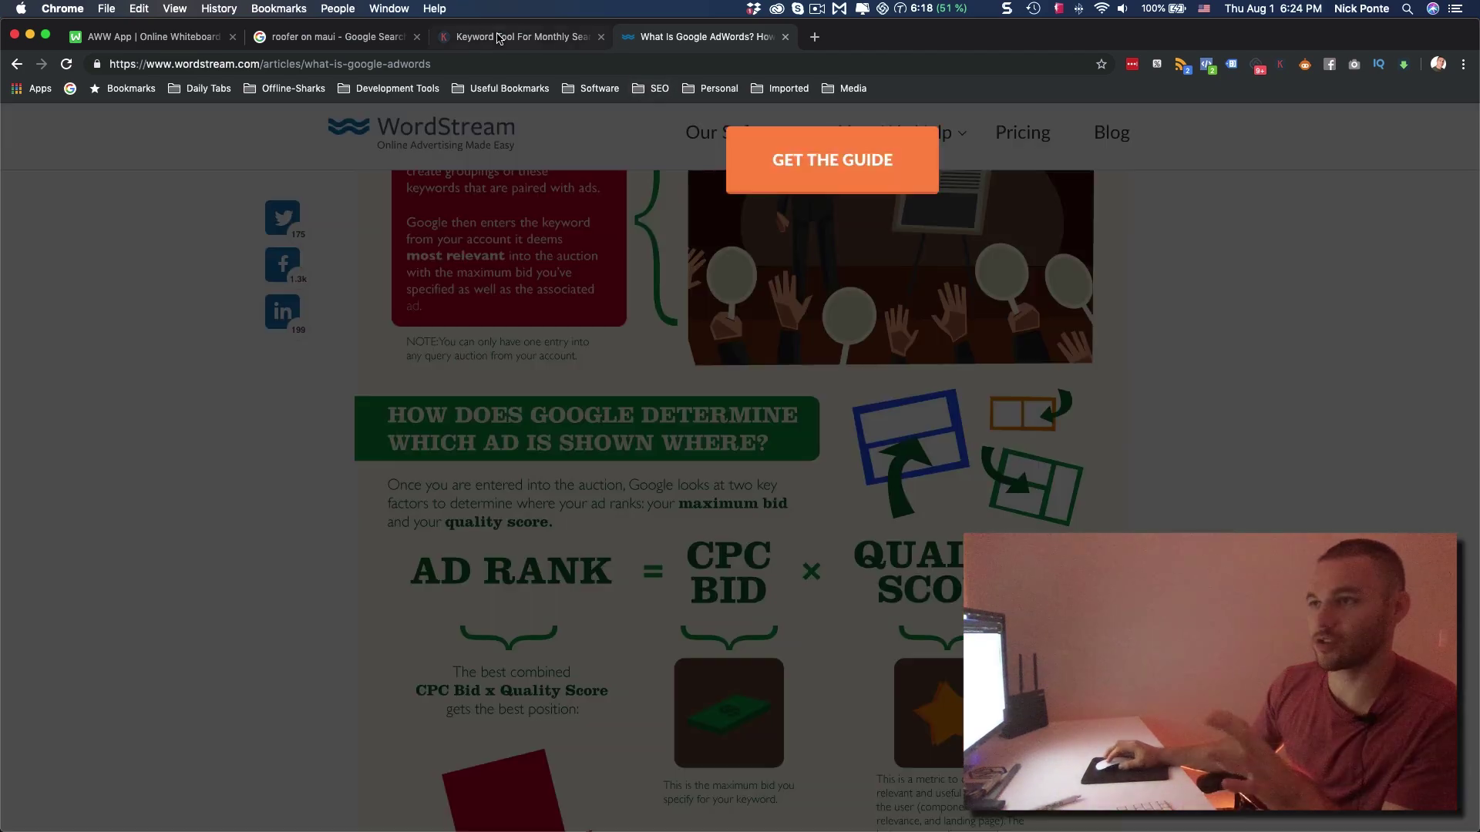
Return to the "roofer on maui" results and highlight the search query, clearing the highlight again.
click(337, 44)
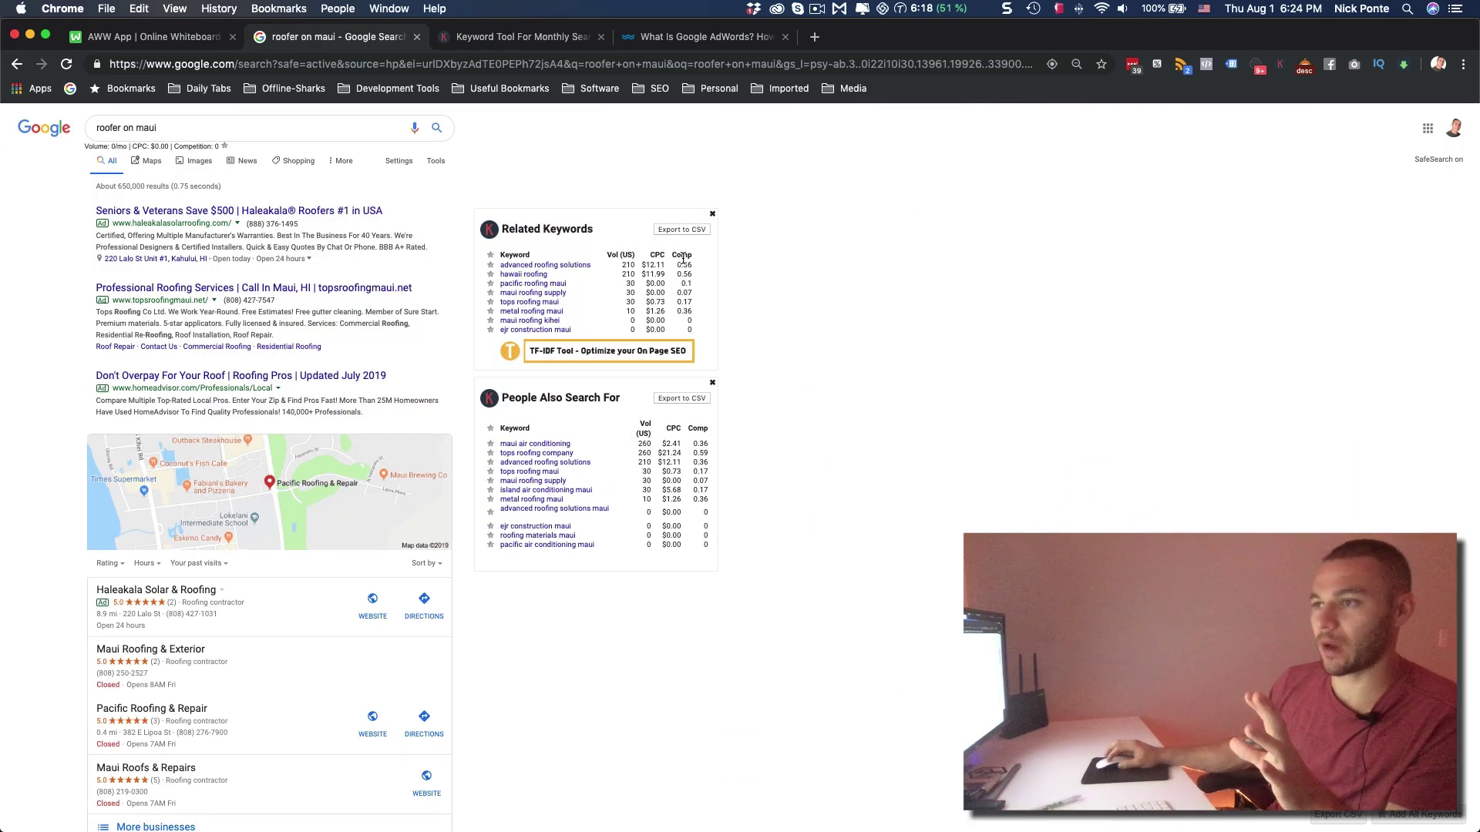
triple_click(167, 127)
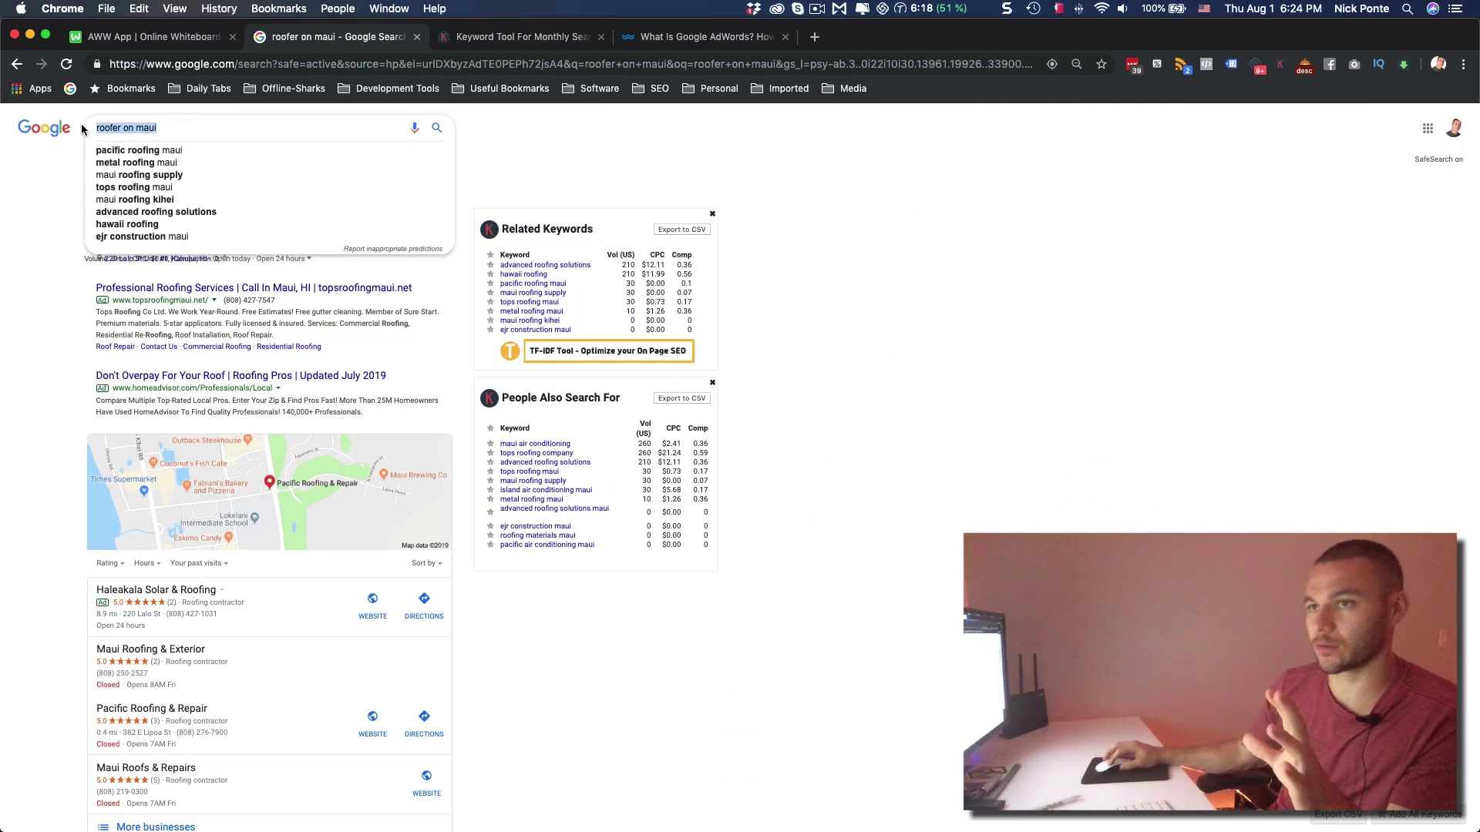
click(756, 269)
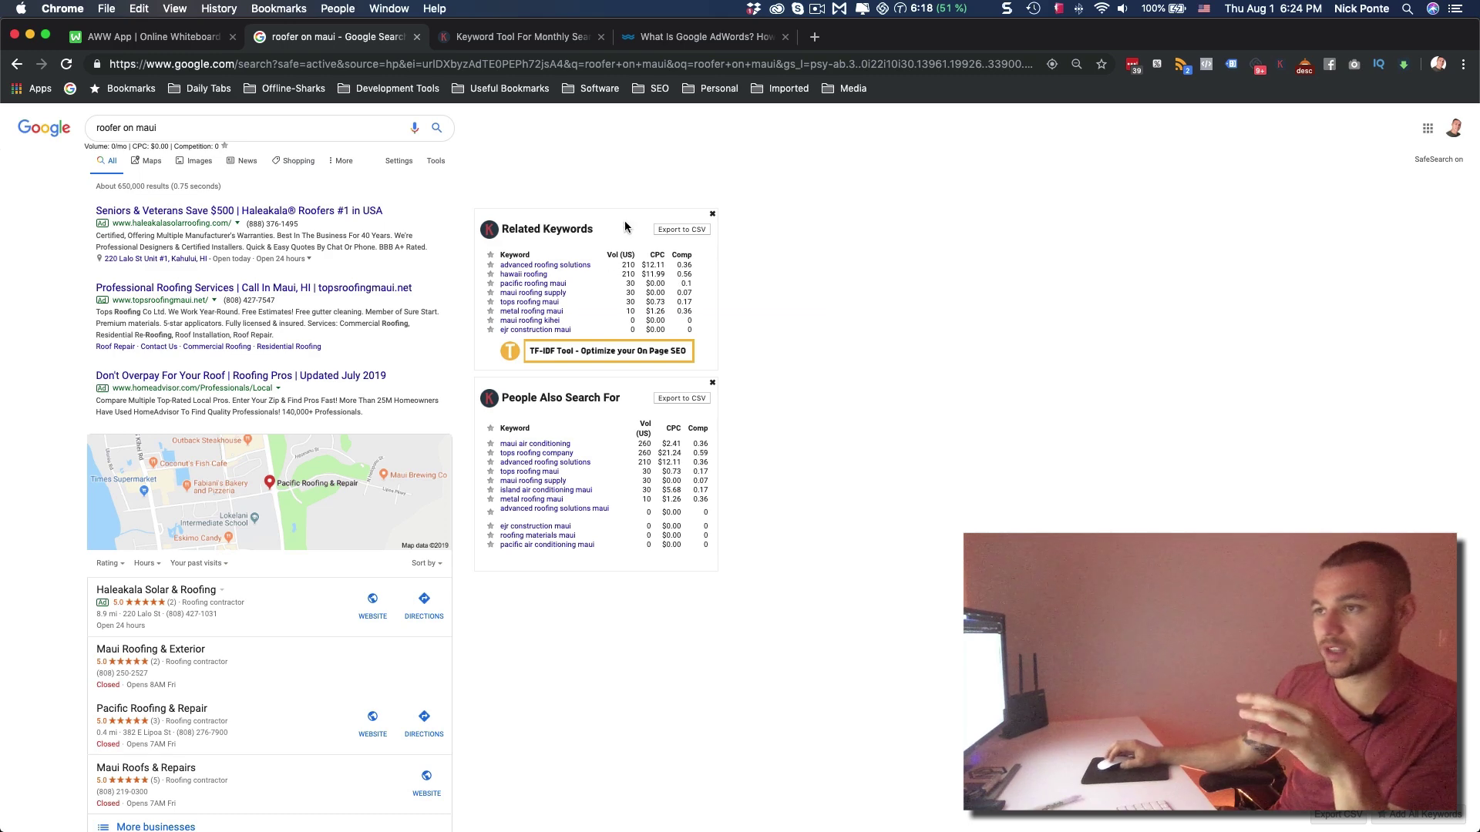
View the Keywords Everywhere website briefly, and return to the "roofer on maui" results to check the search suggestions.
click(548, 40)
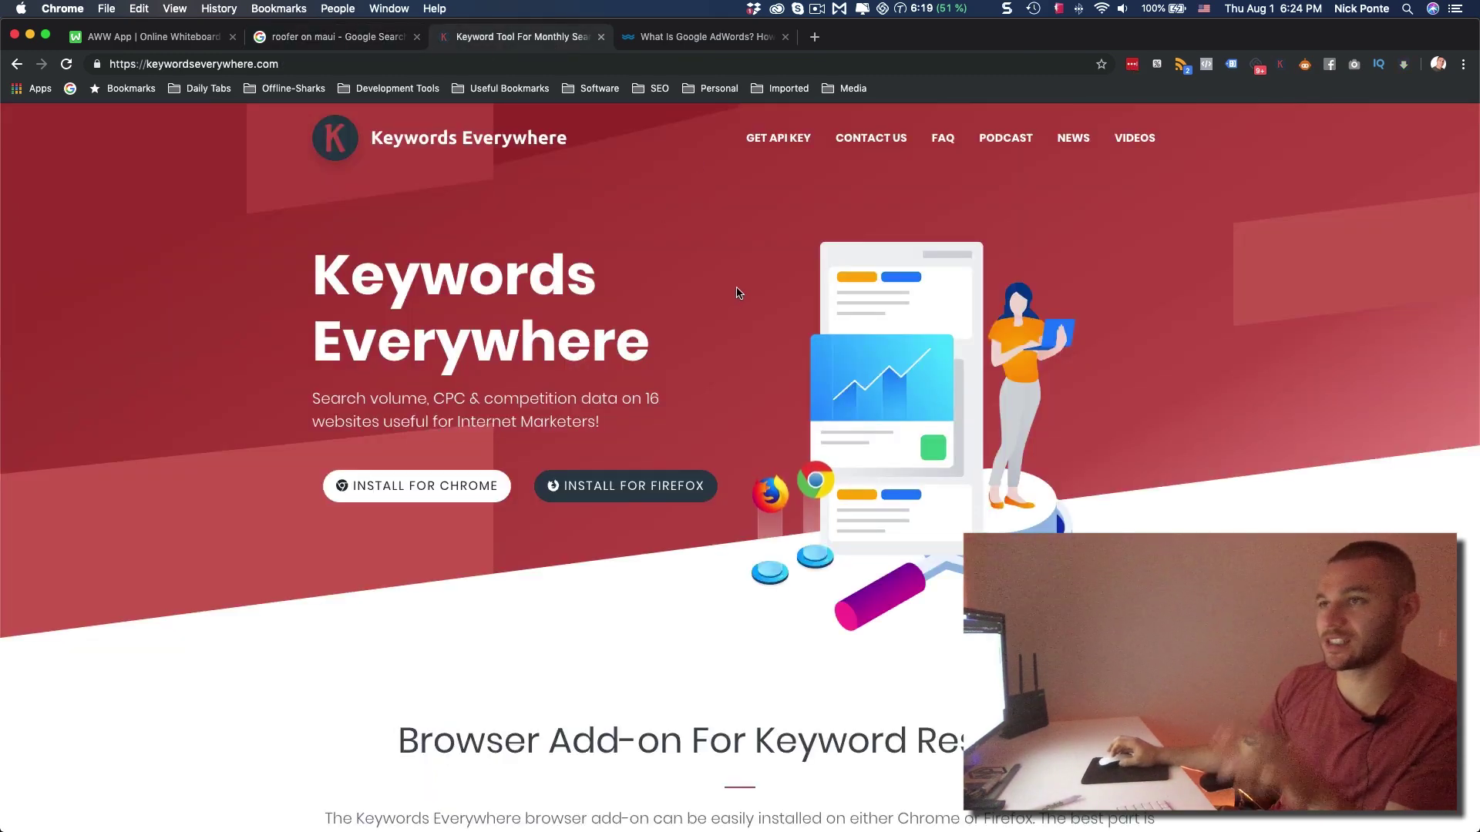
key(ctrl+shift+Tab)
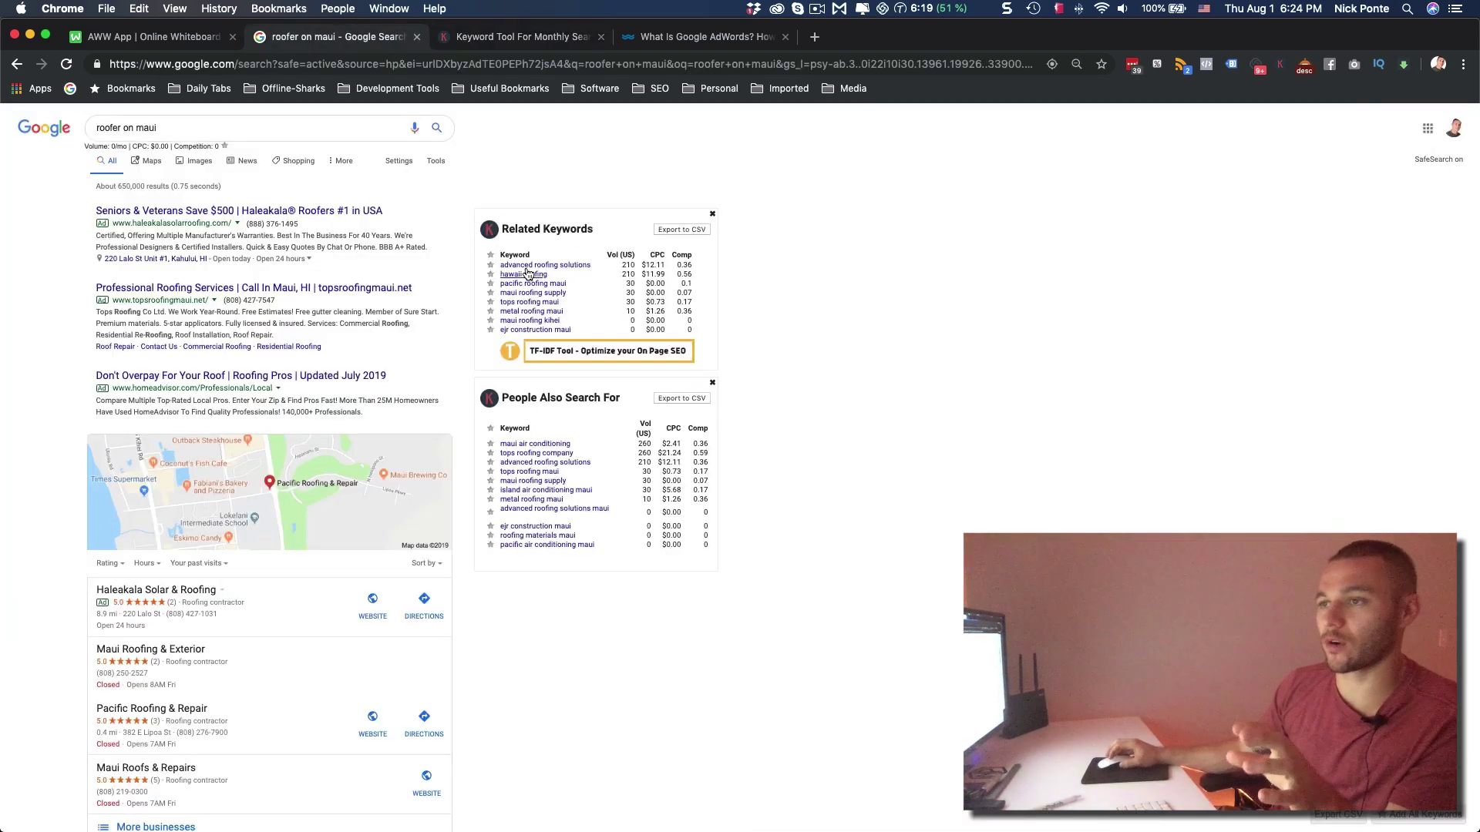
click(306, 135)
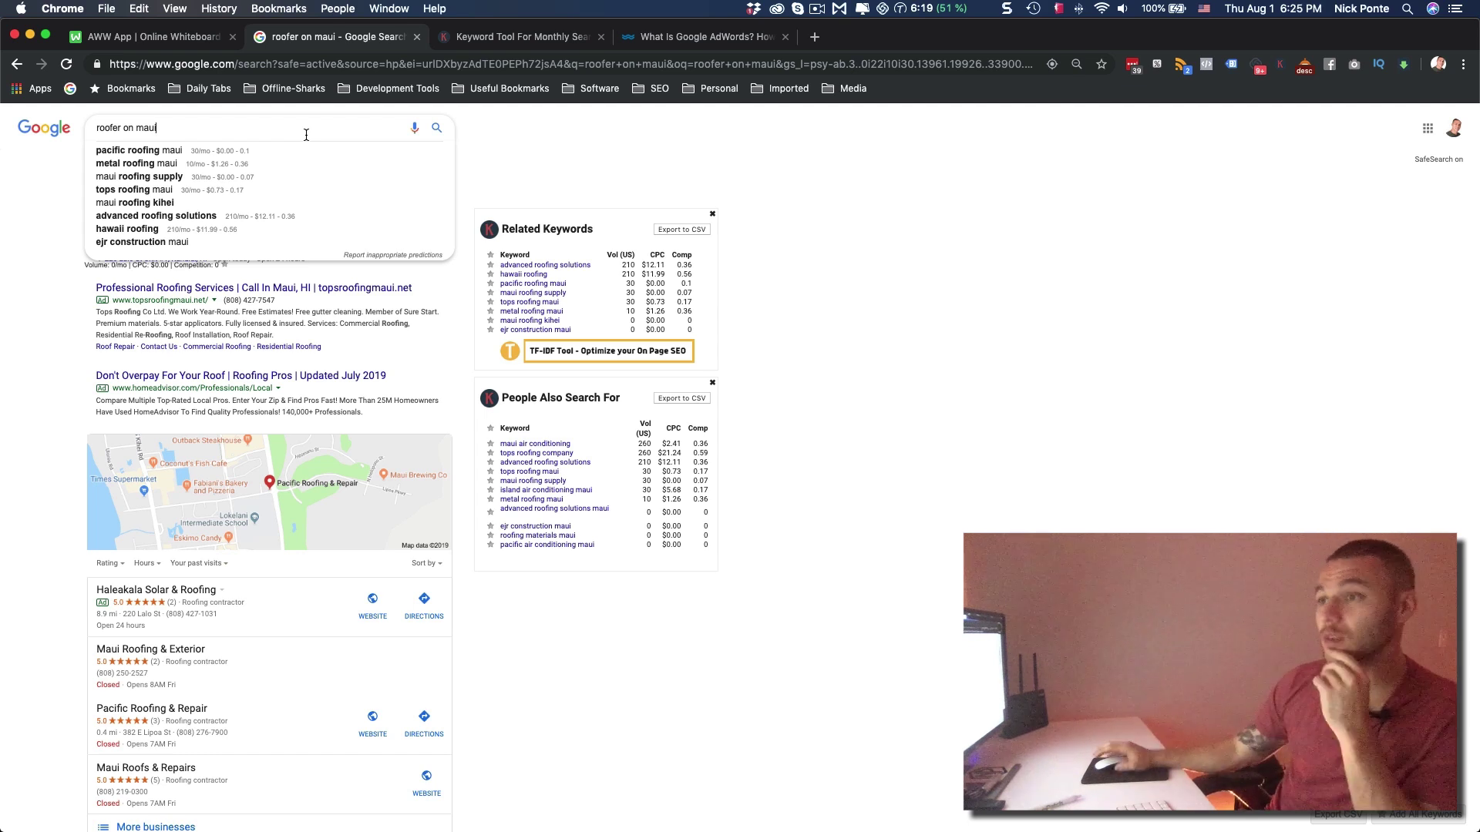
click(699, 140)
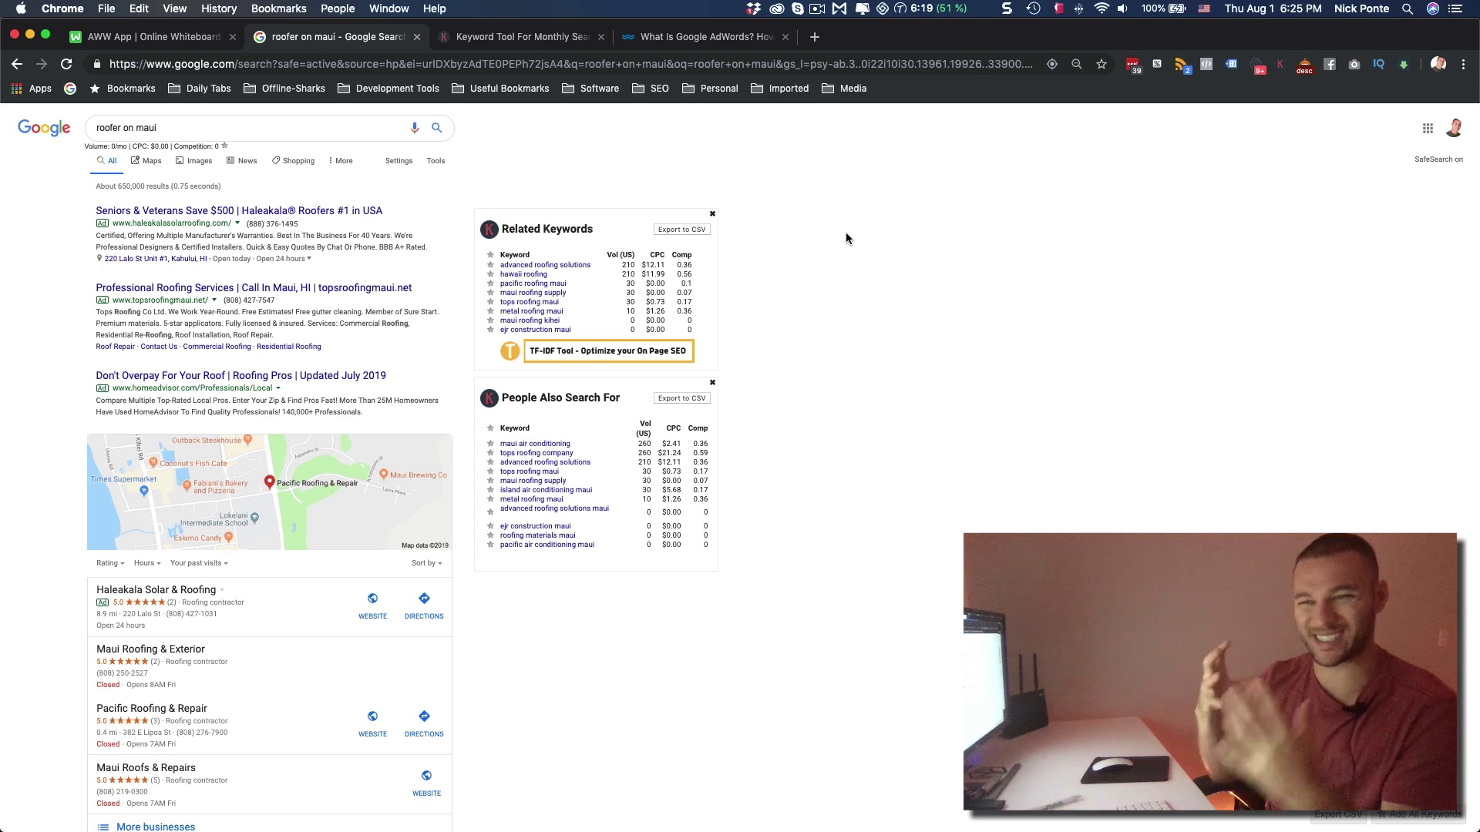
Switch to the AWW whiteboard and add the text "1. Seed term i.e Roofing + geographical location" below the Keyword Research 101 title.
click(155, 37)
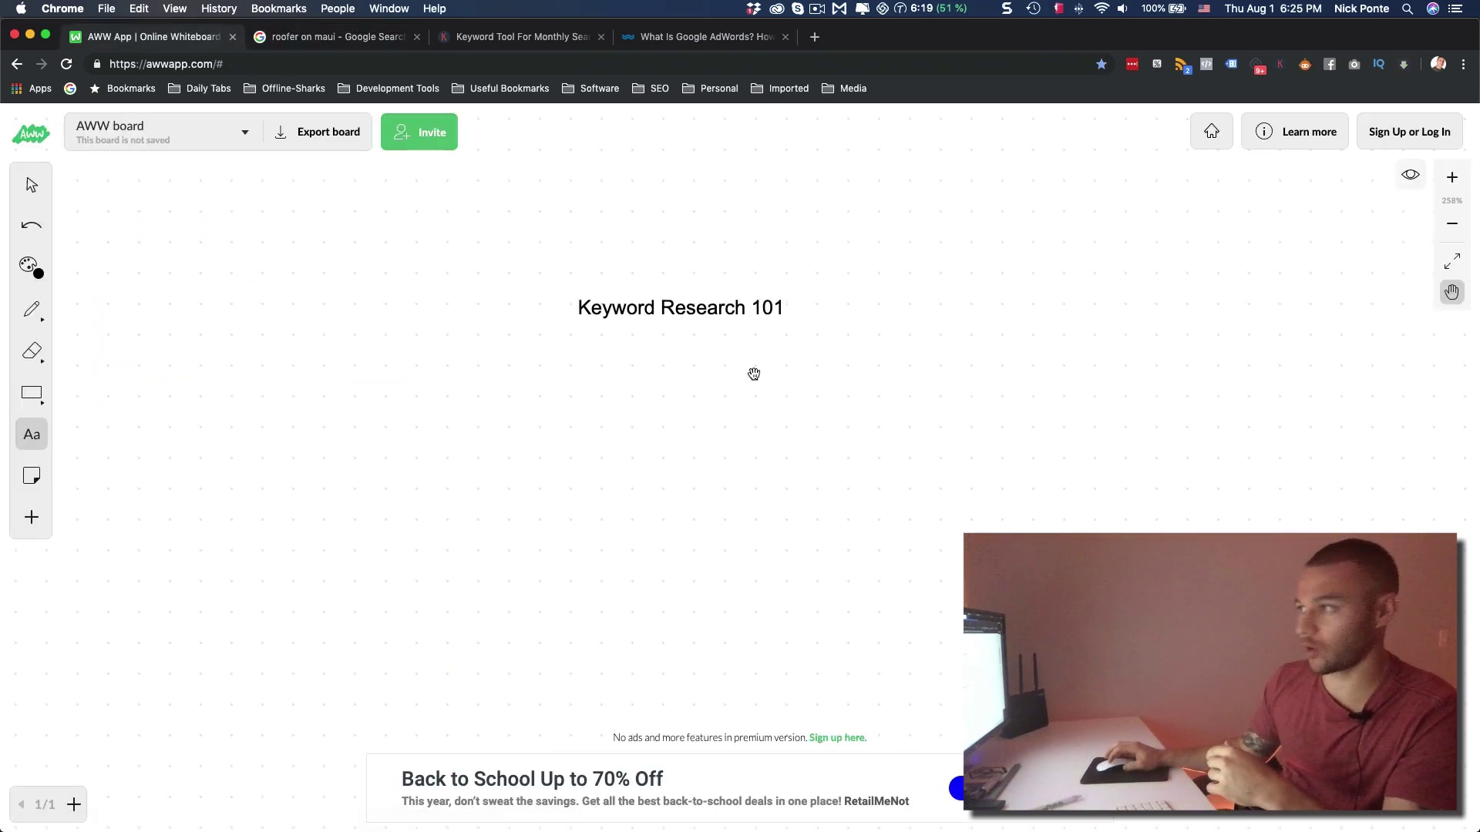
click(35, 395)
click(26, 431)
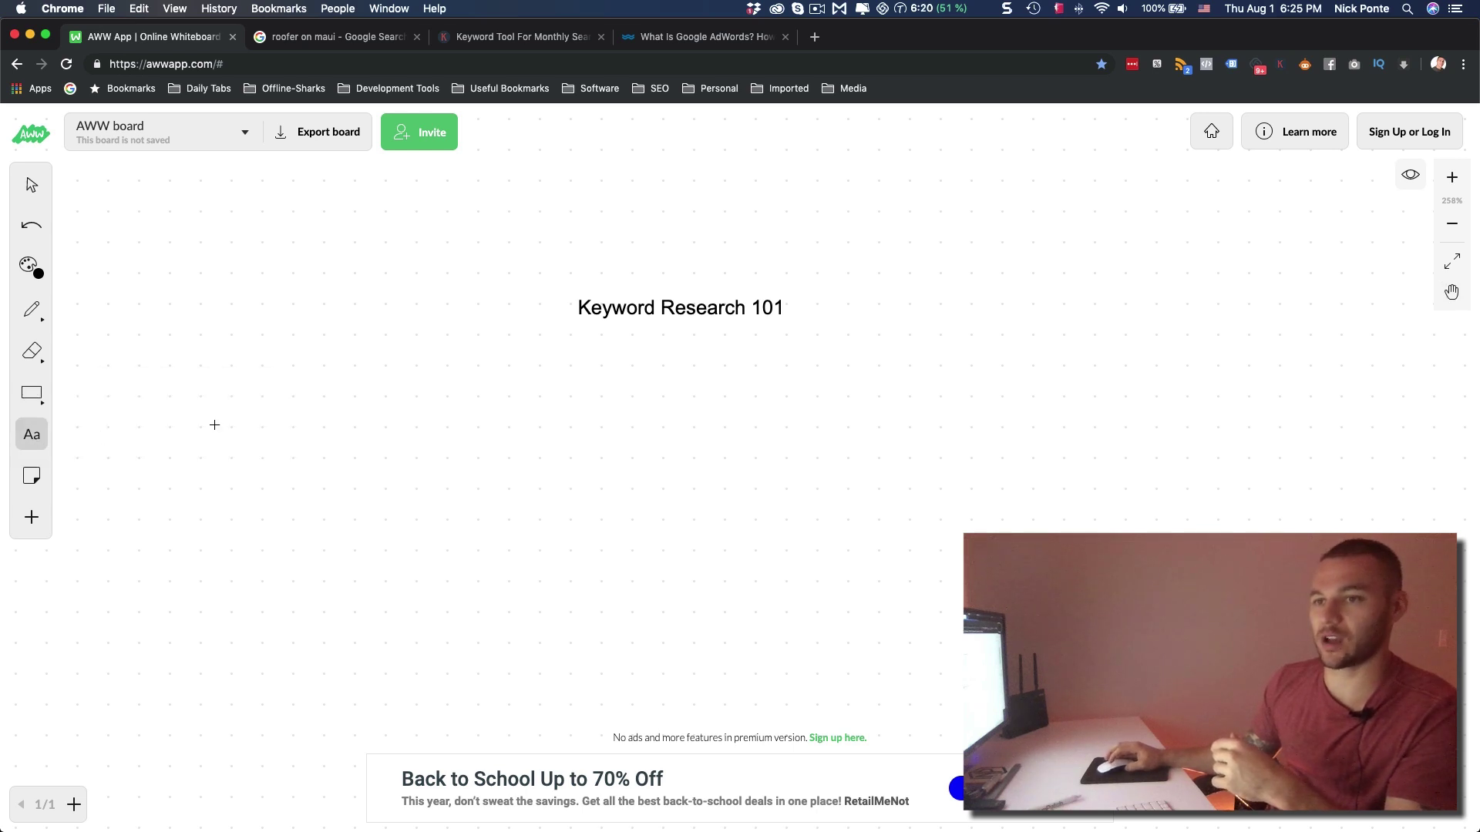
click(422, 405)
text(1. )
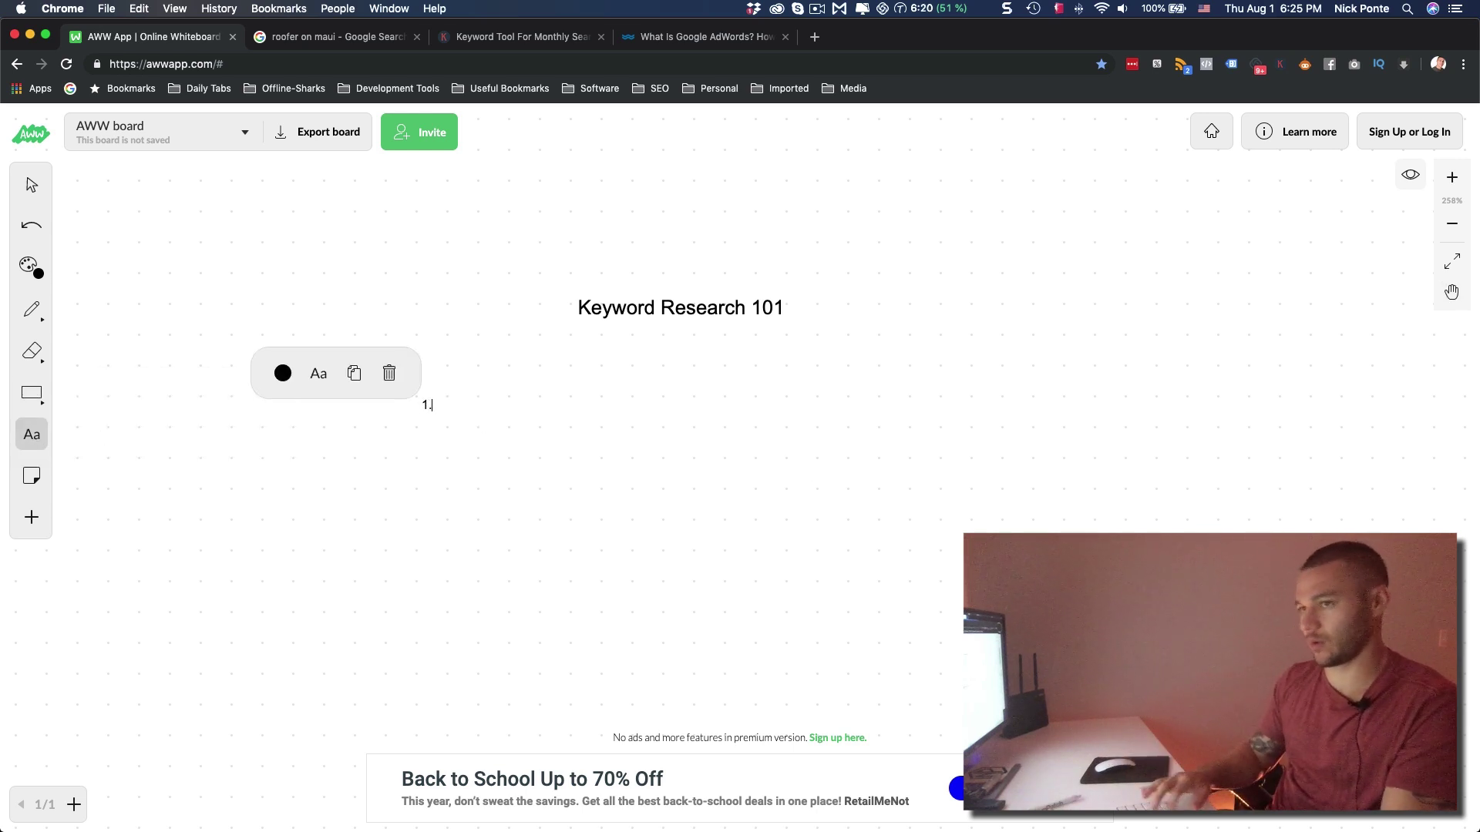
text(Seed)
text(term ,)
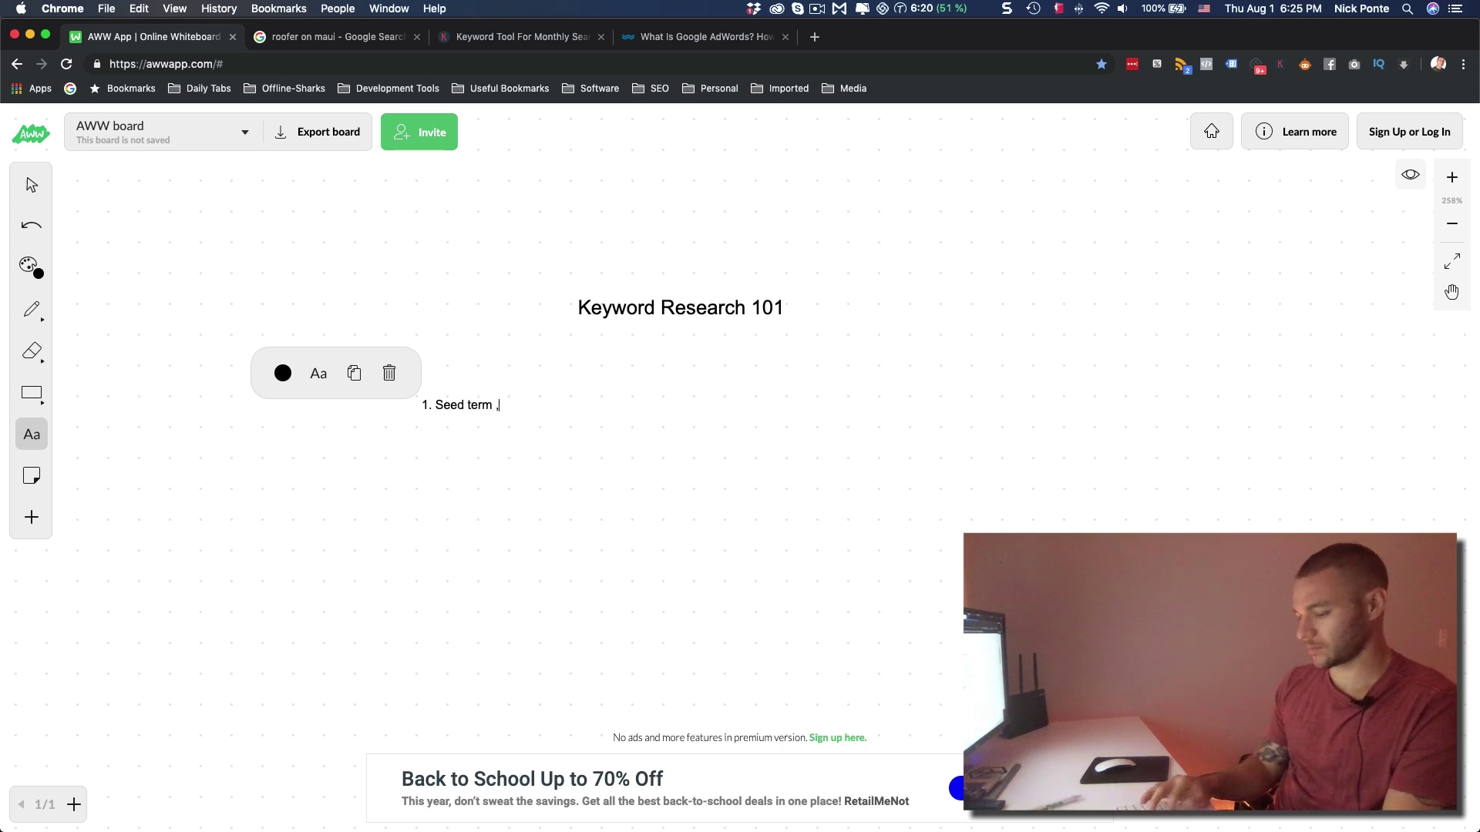
key(BackSpace)
text(i.e Roofing)
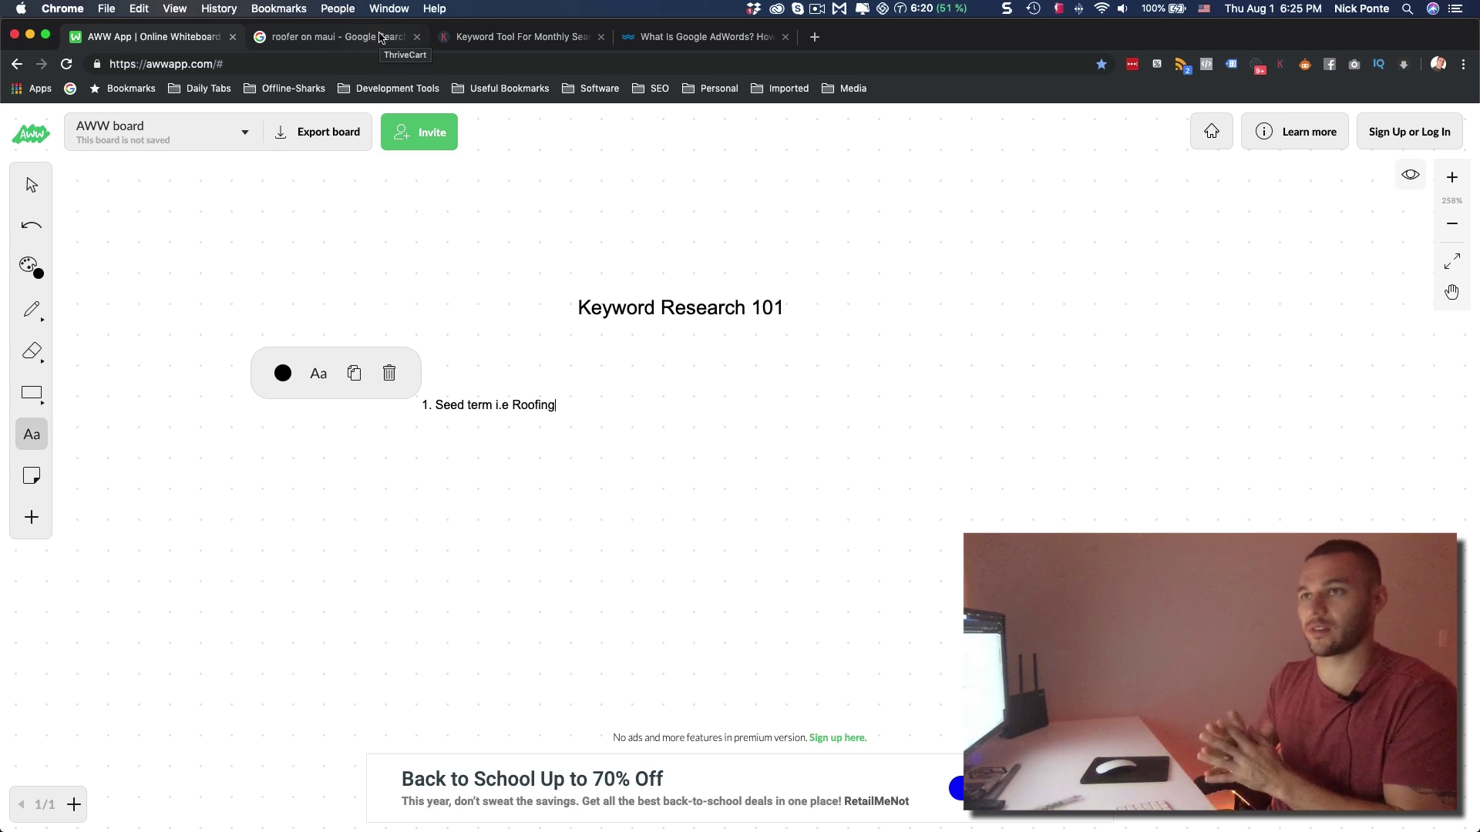
text(+ geographical location)
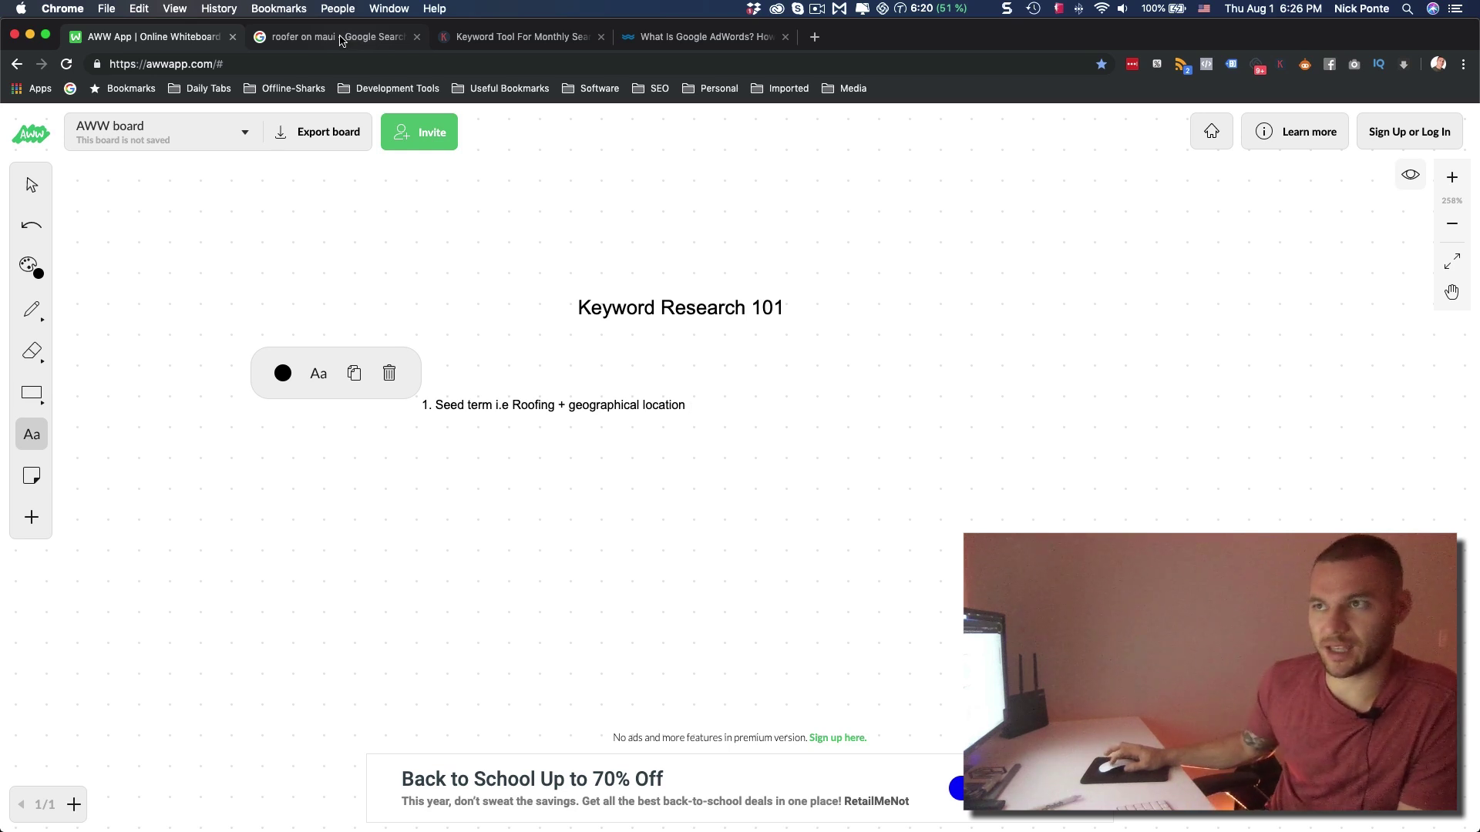
Return to the "roofer on maui" results, change the query to "roofing maui", and run the search.
click(343, 37)
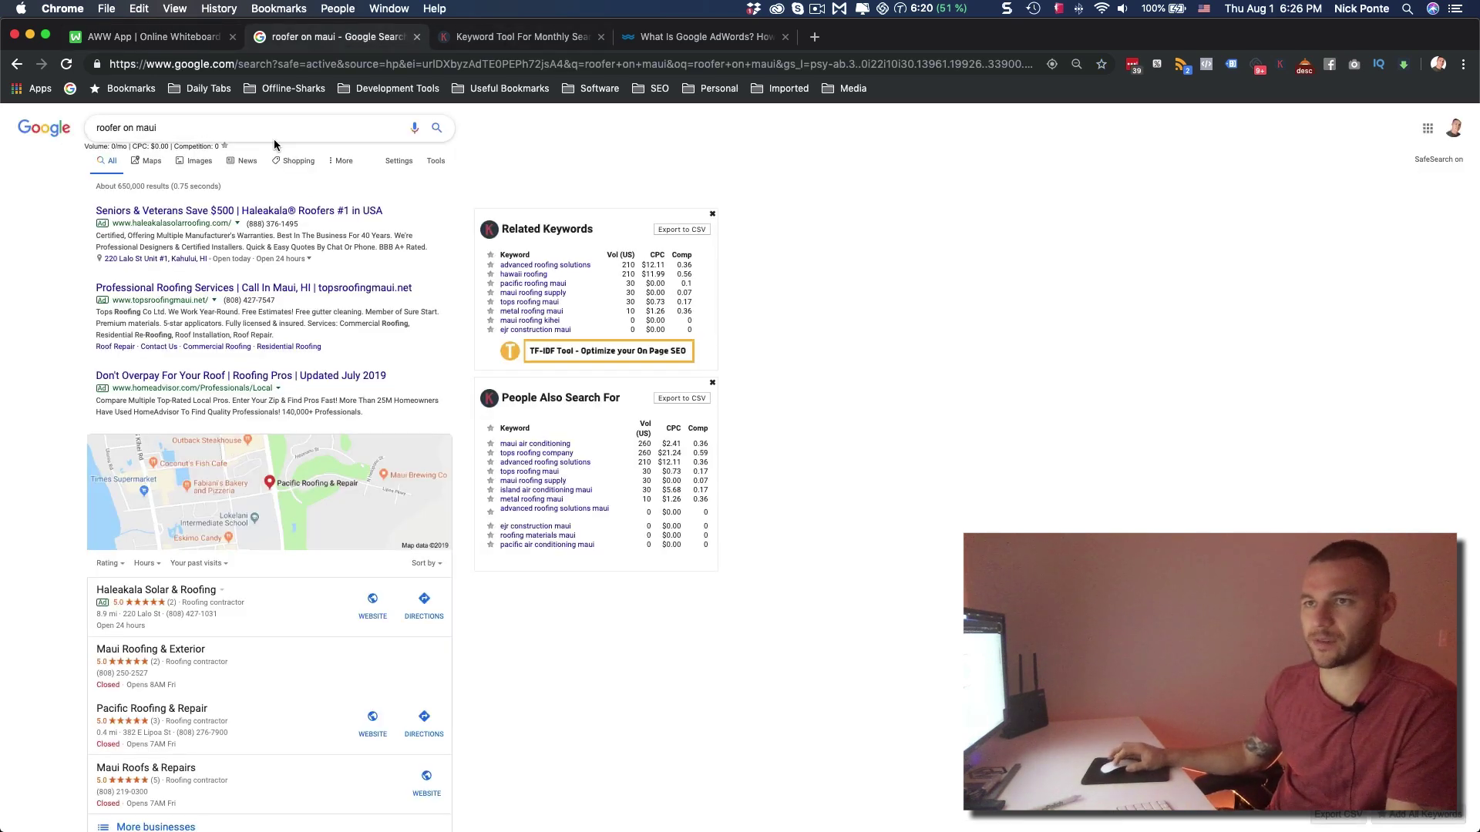
click(254, 125)
click(133, 127)
key(BackSpace)
key(BackSpace)
key(BackSpace)
key(BackSpace)
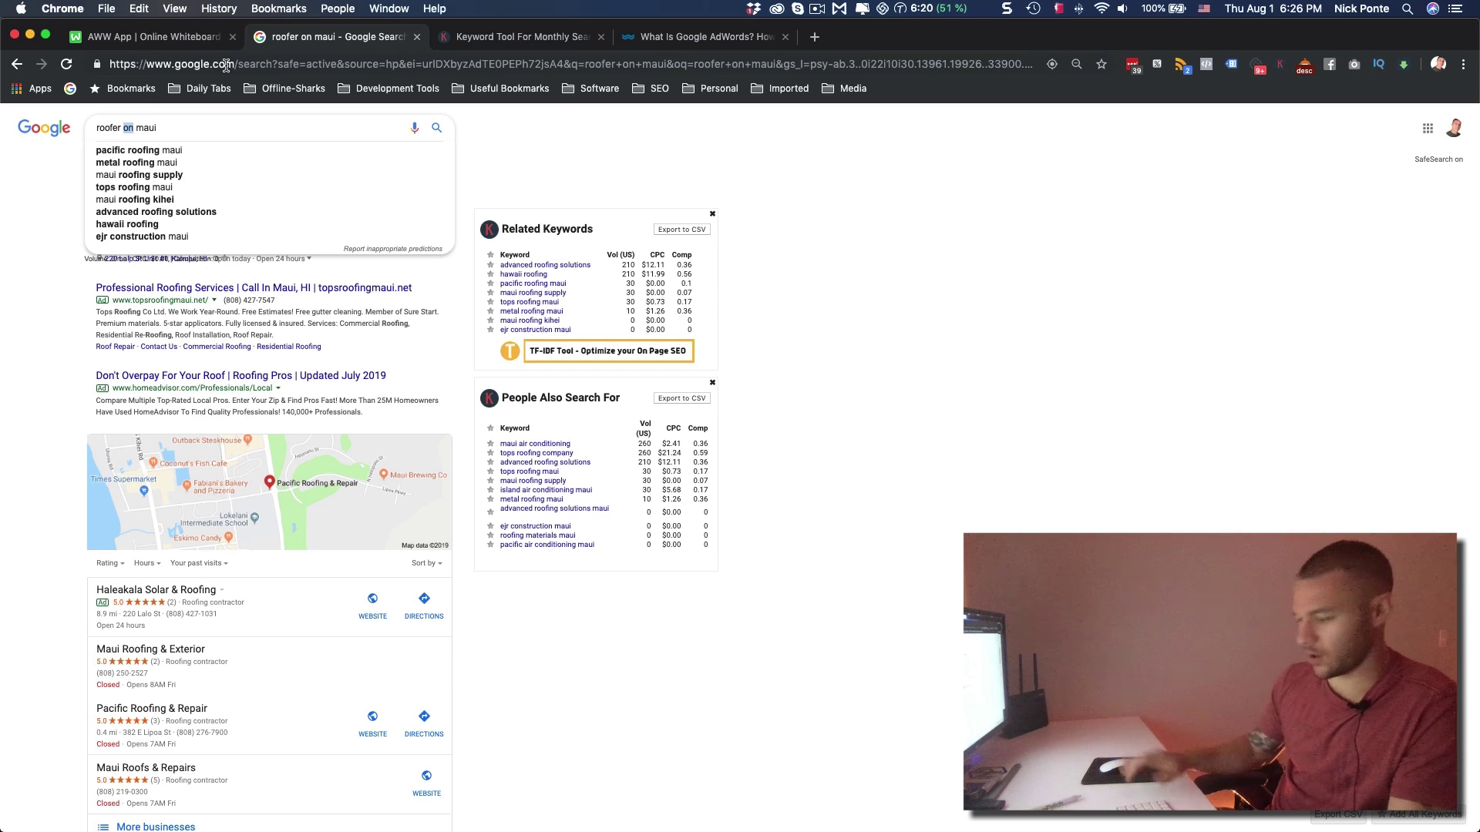
key(BackSpace)
text(ing)
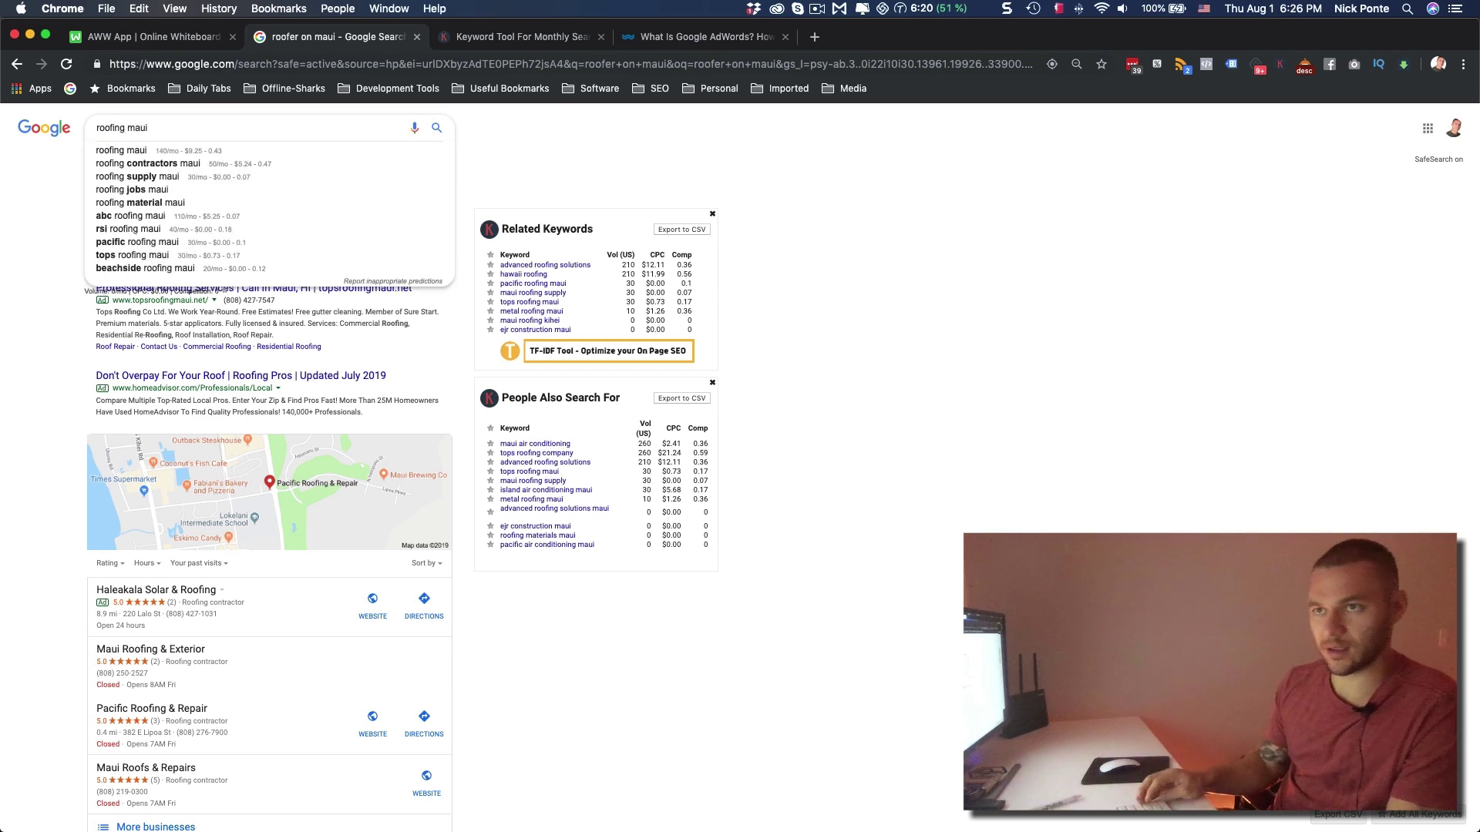
key(Return)
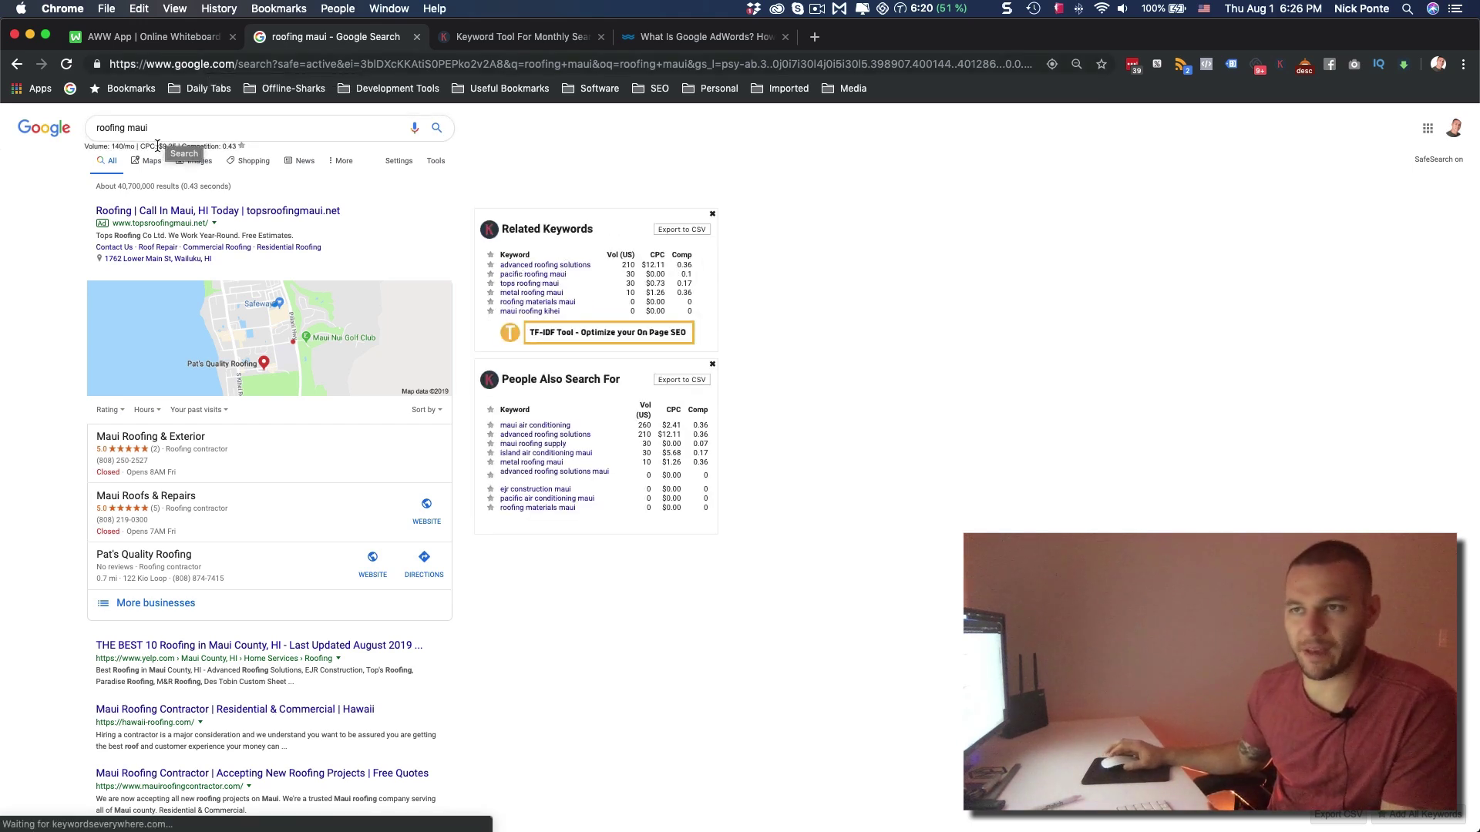
Highlight the seed term "roofing" in the search query, clear it, and highlight the whole "roofing maui" query.
click(128, 129)
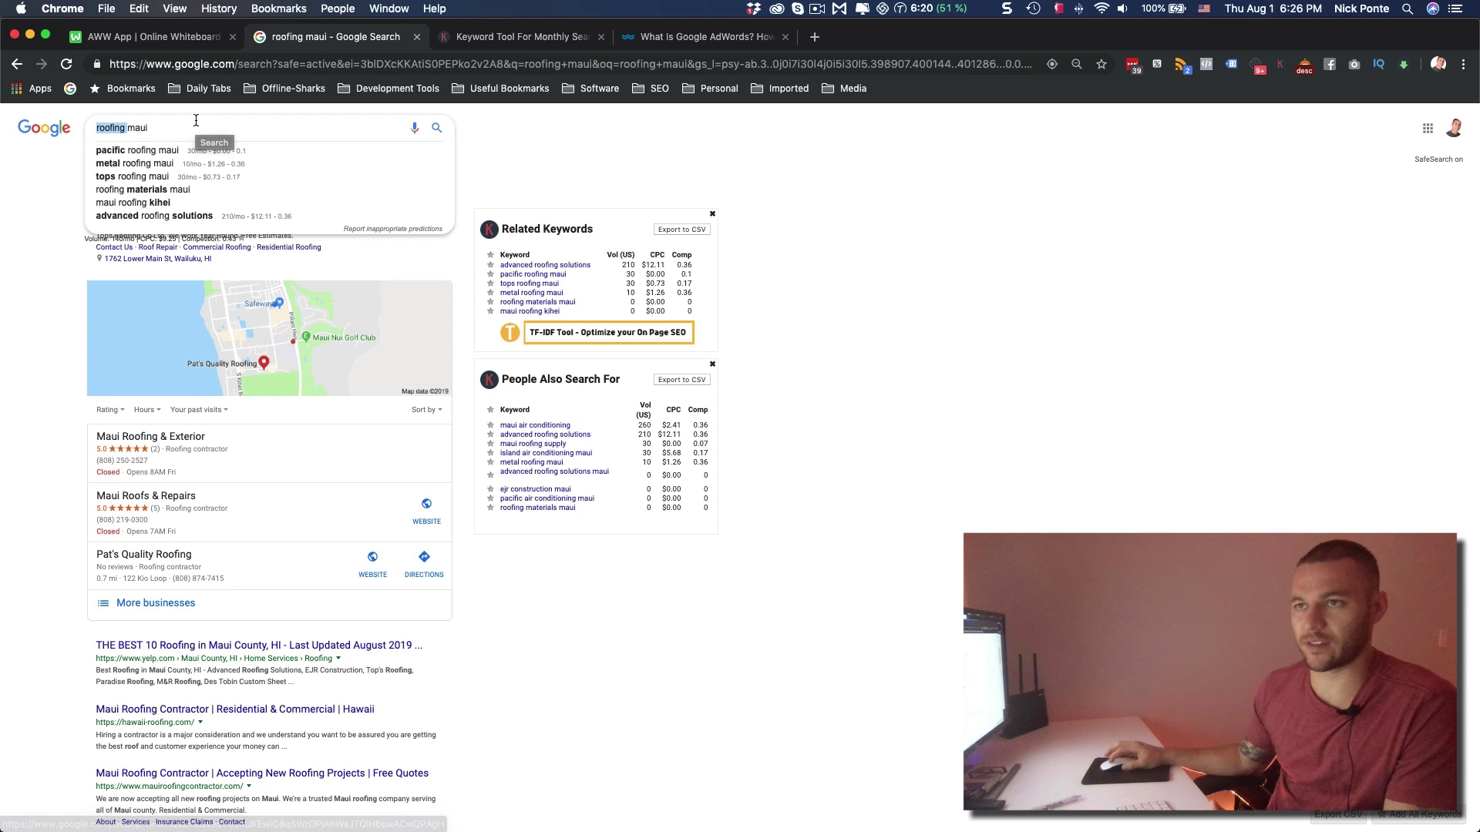
drag(127, 128, 62, 127)
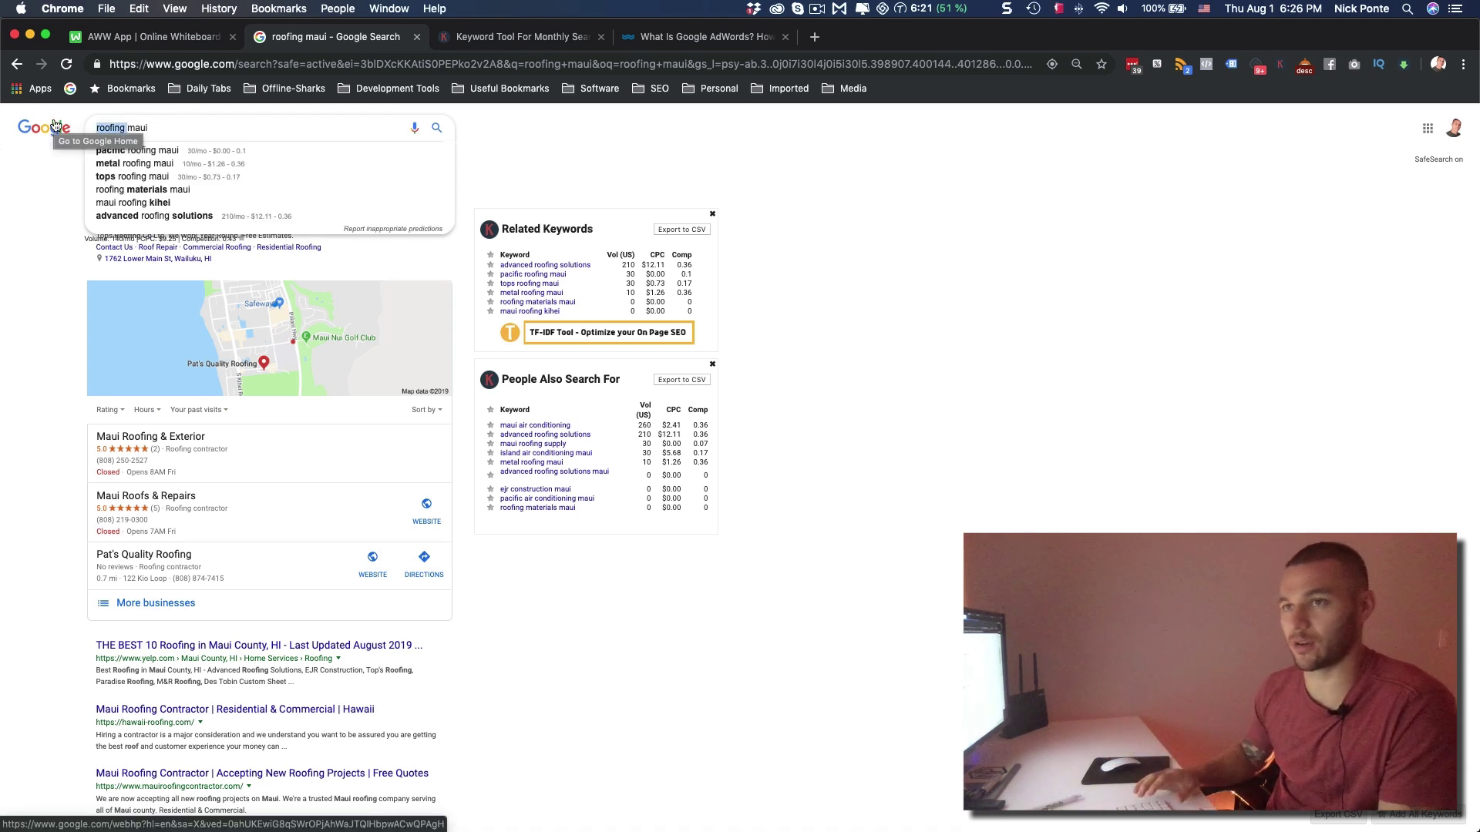
click(941, 369)
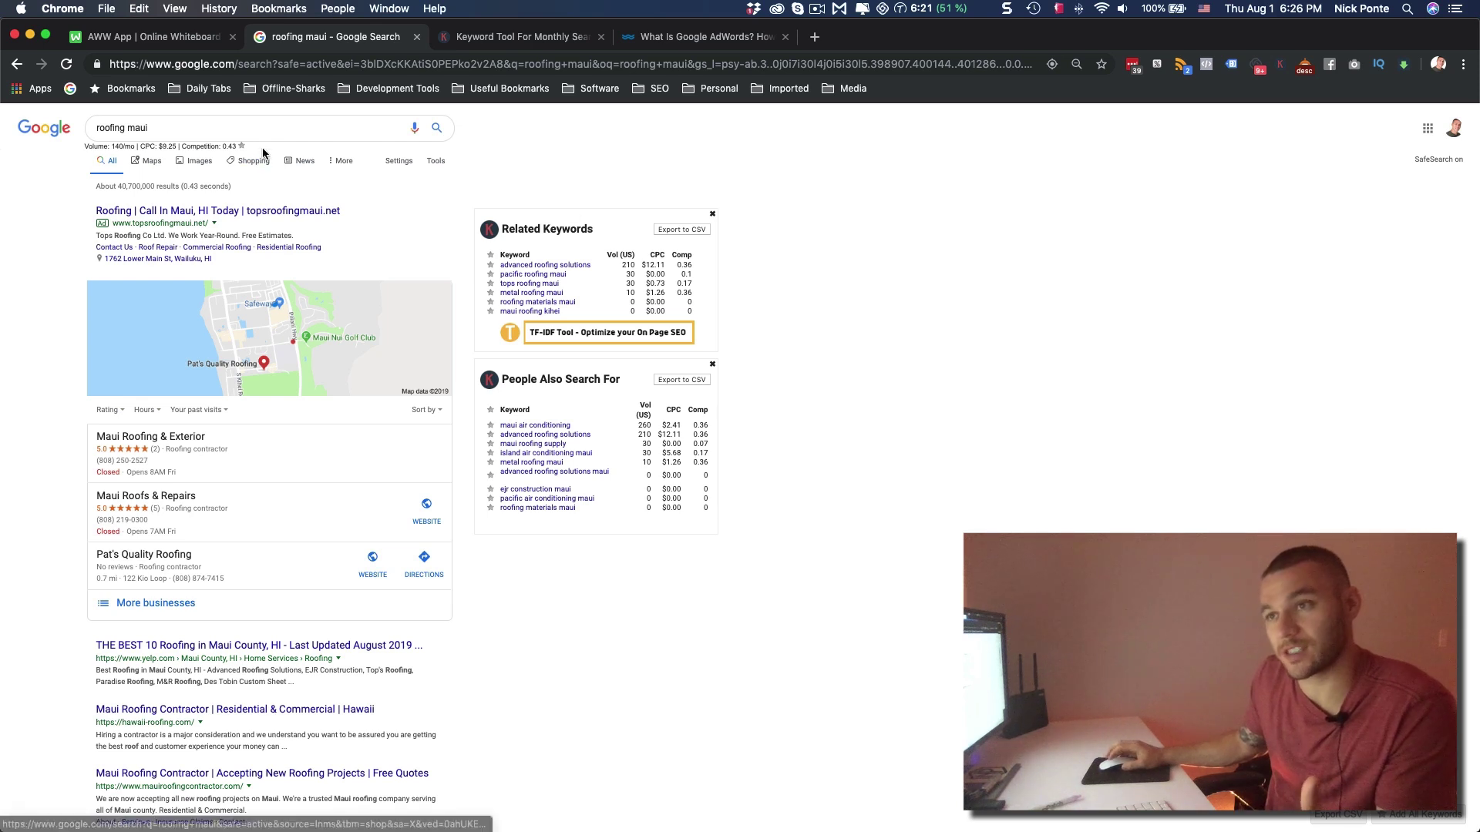
click(151, 128)
drag(150, 128, 86, 122)
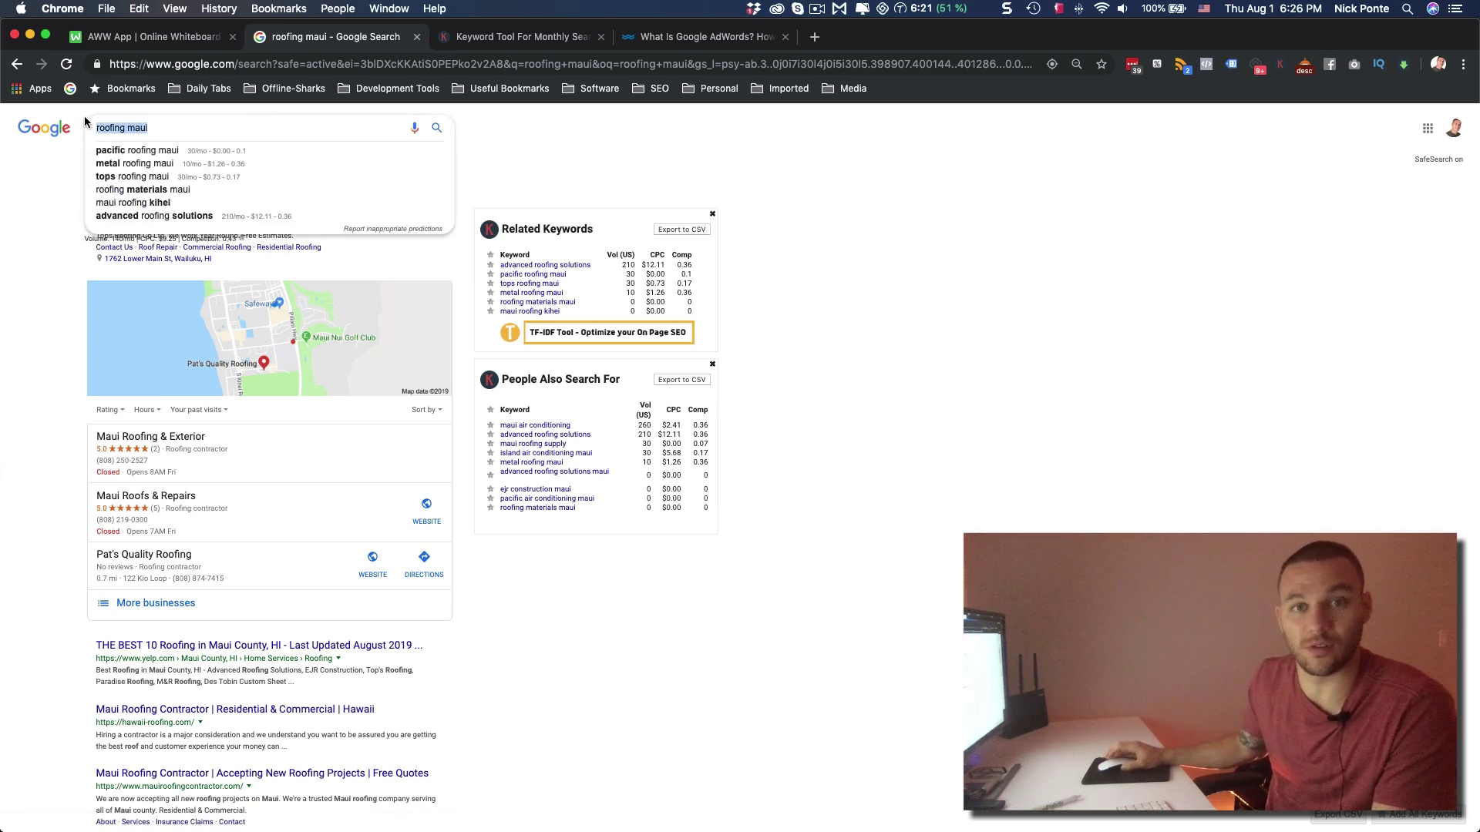
Extend the "roofing maui" query to read "roofing maui metal singles that are 5 years old" without running the search.
click(177, 124)
text(mtal s)
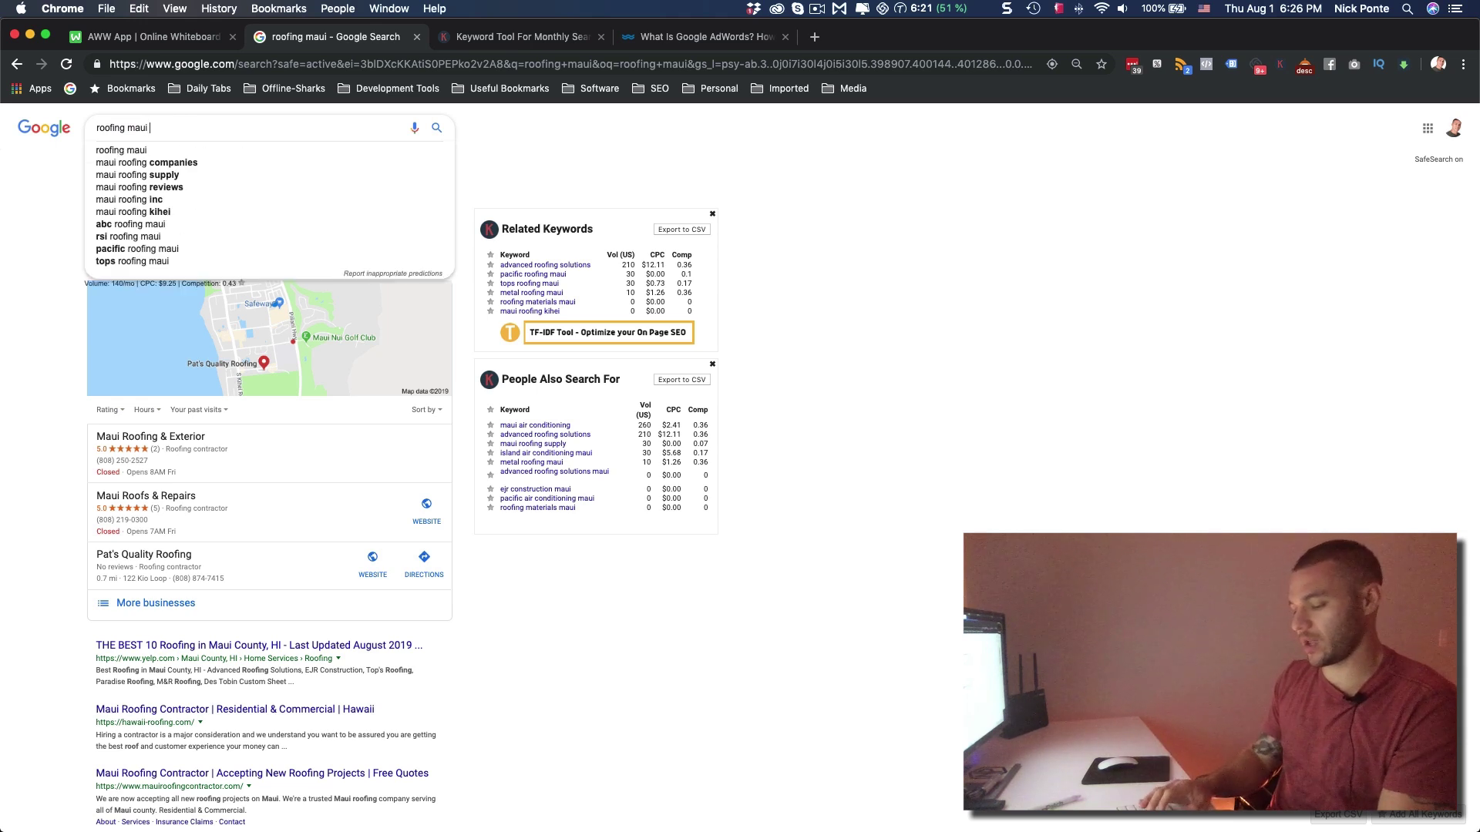
key(BackSpace)
key(BackSpace)
key(BackSpace)
key(BackSpace)
key(BackSpace)
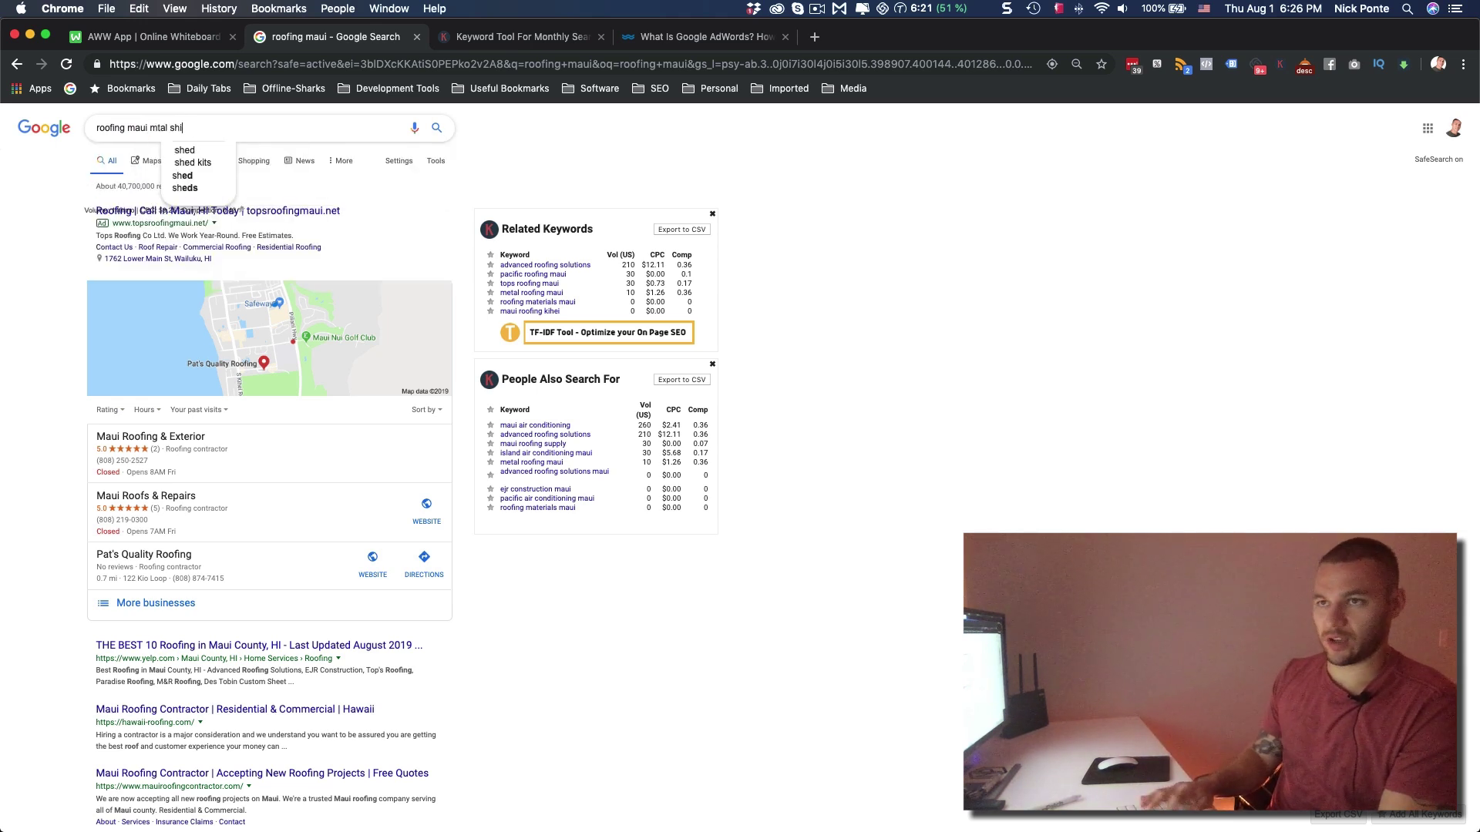
text(etal s)
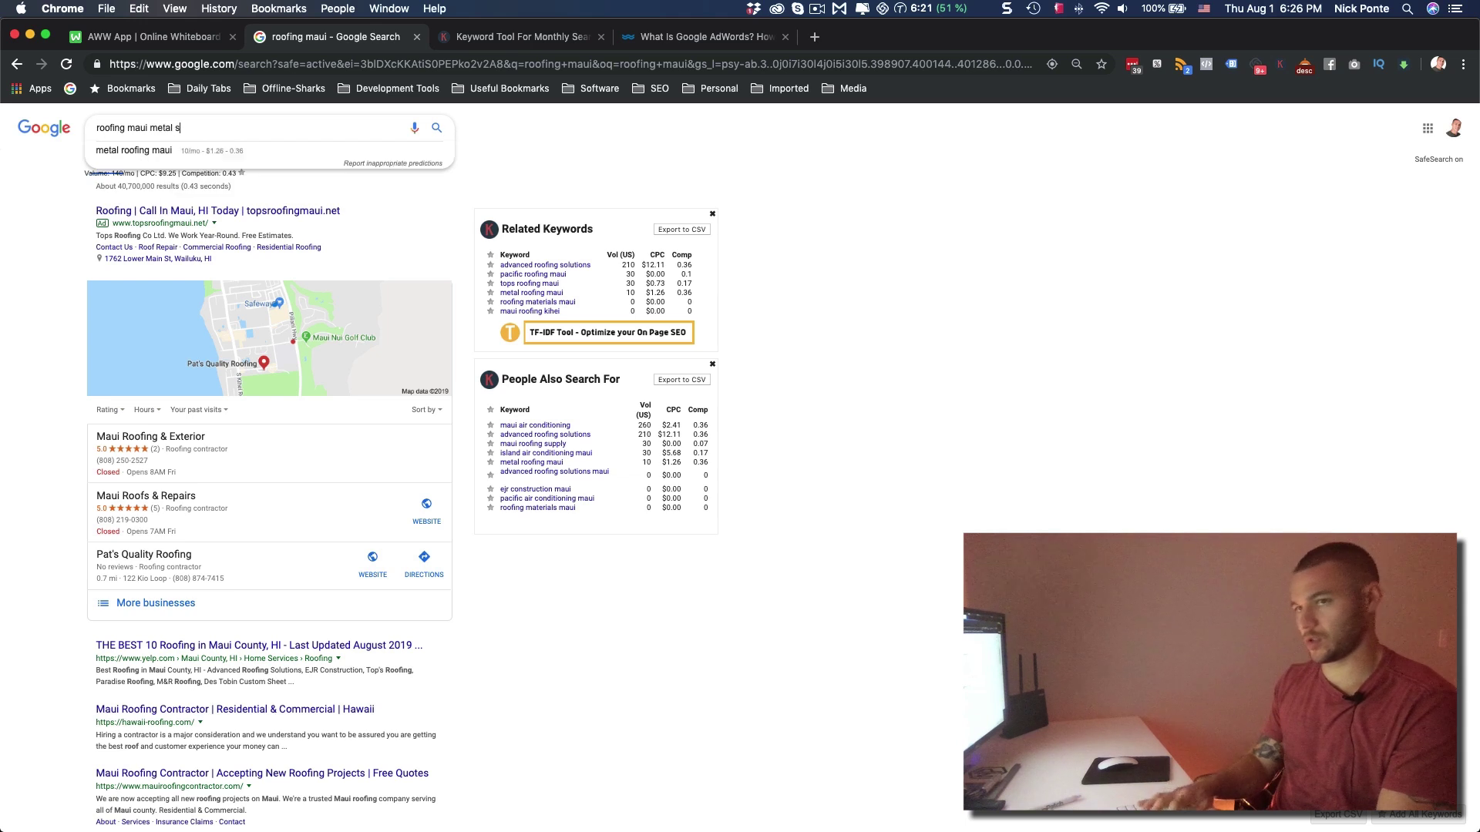
text(ingles that are 5)
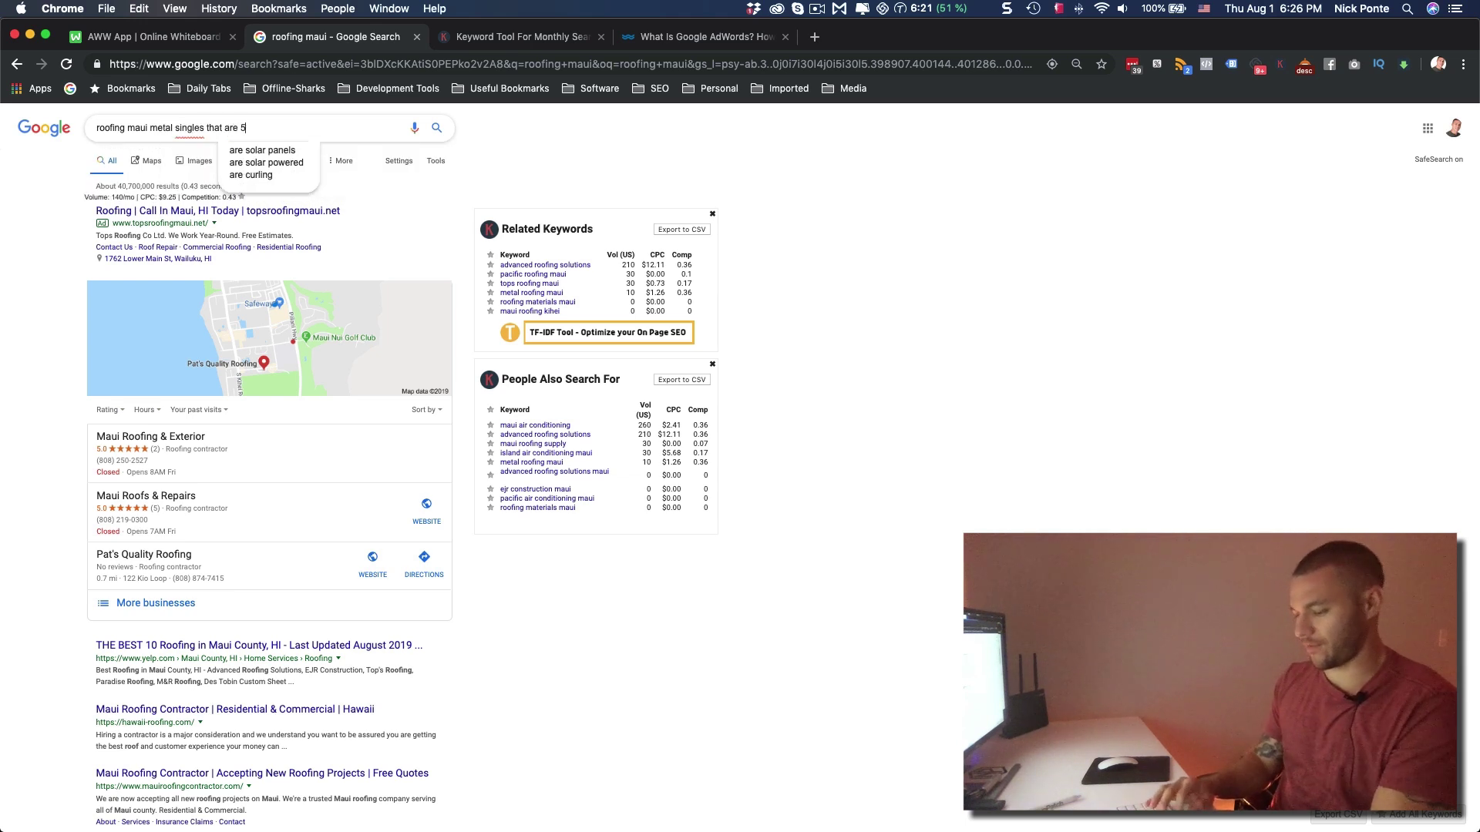
text( years old)
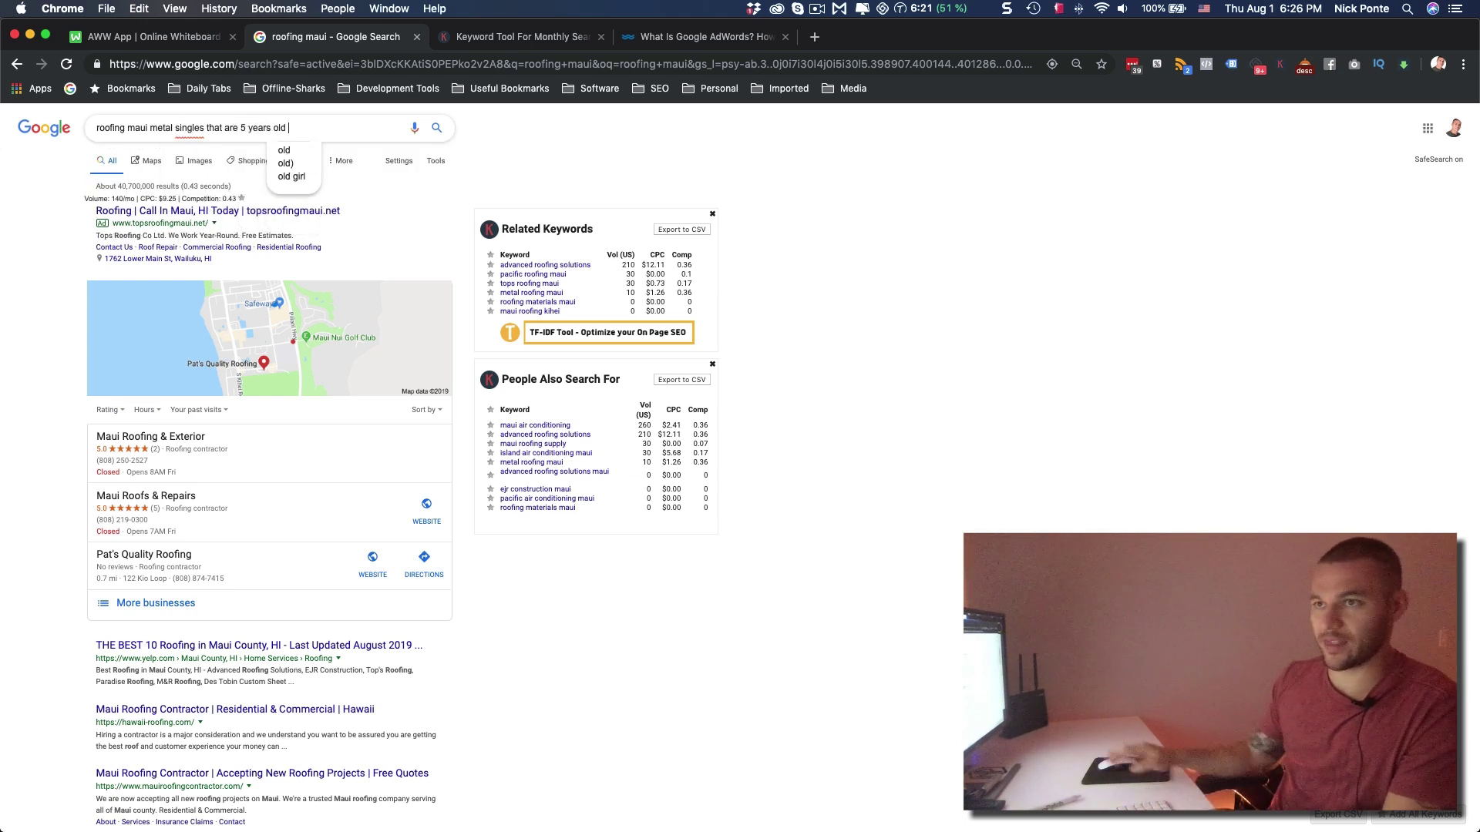
Highlight the entire long tail query in the search box as the example keyword.
drag(335, 124, 83, 124)
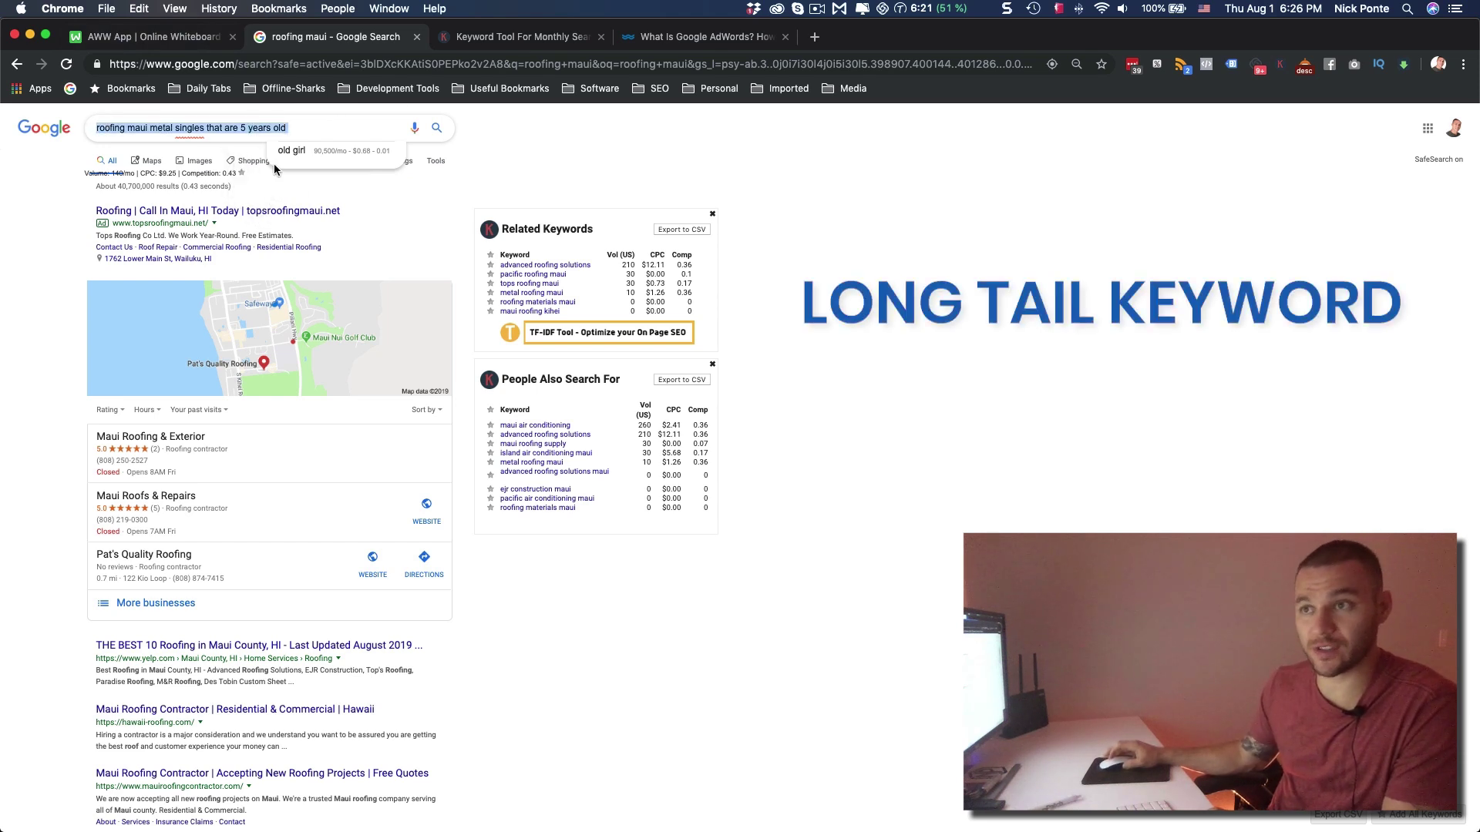
click(341, 127)
drag(328, 126, 77, 123)
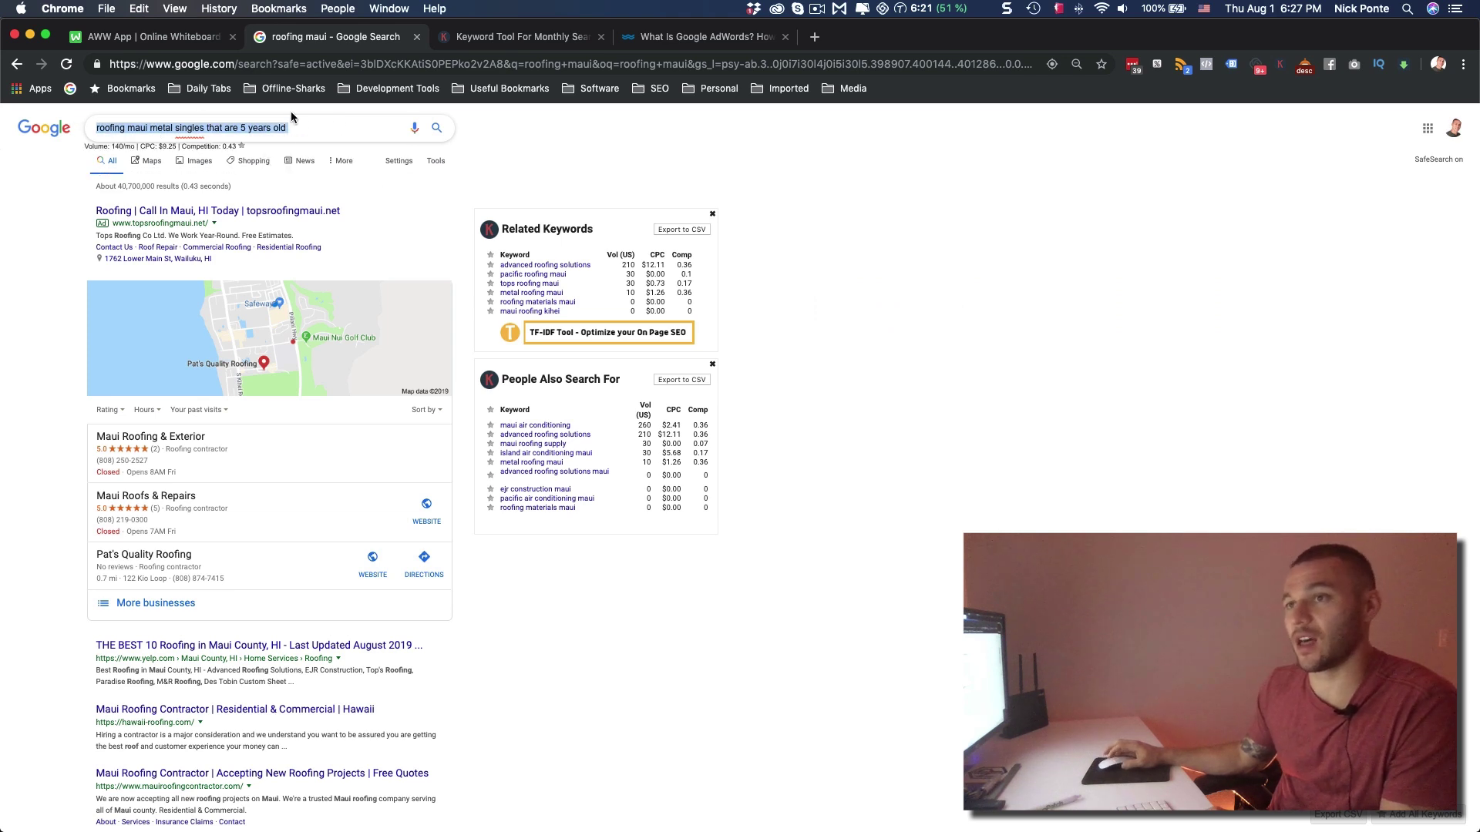
Remove "metal singles that are 5 years old" from the query, restore it, and briefly highlight the full query.
drag(320, 128, 168, 127)
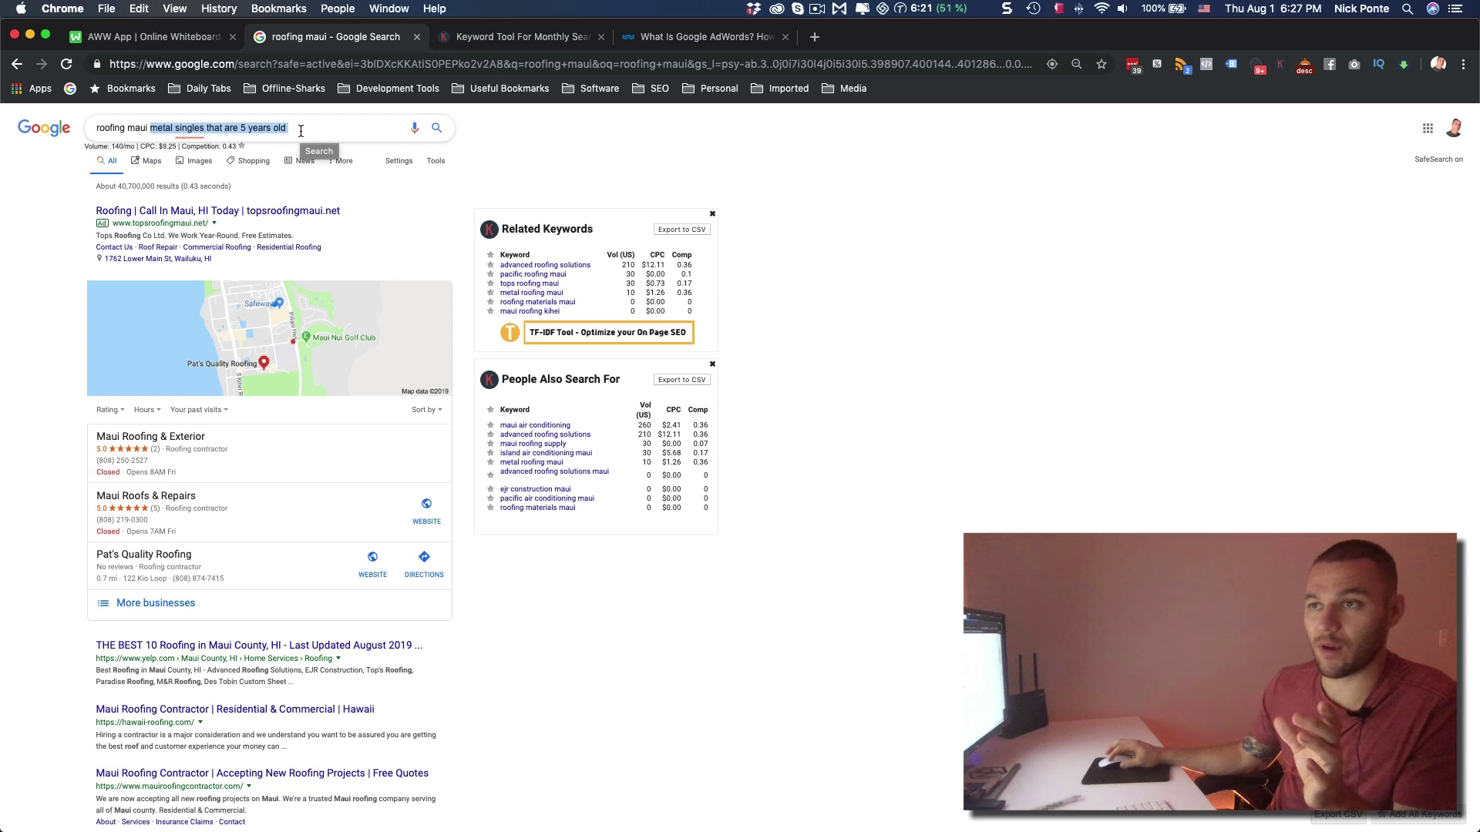
key(BackSpace)
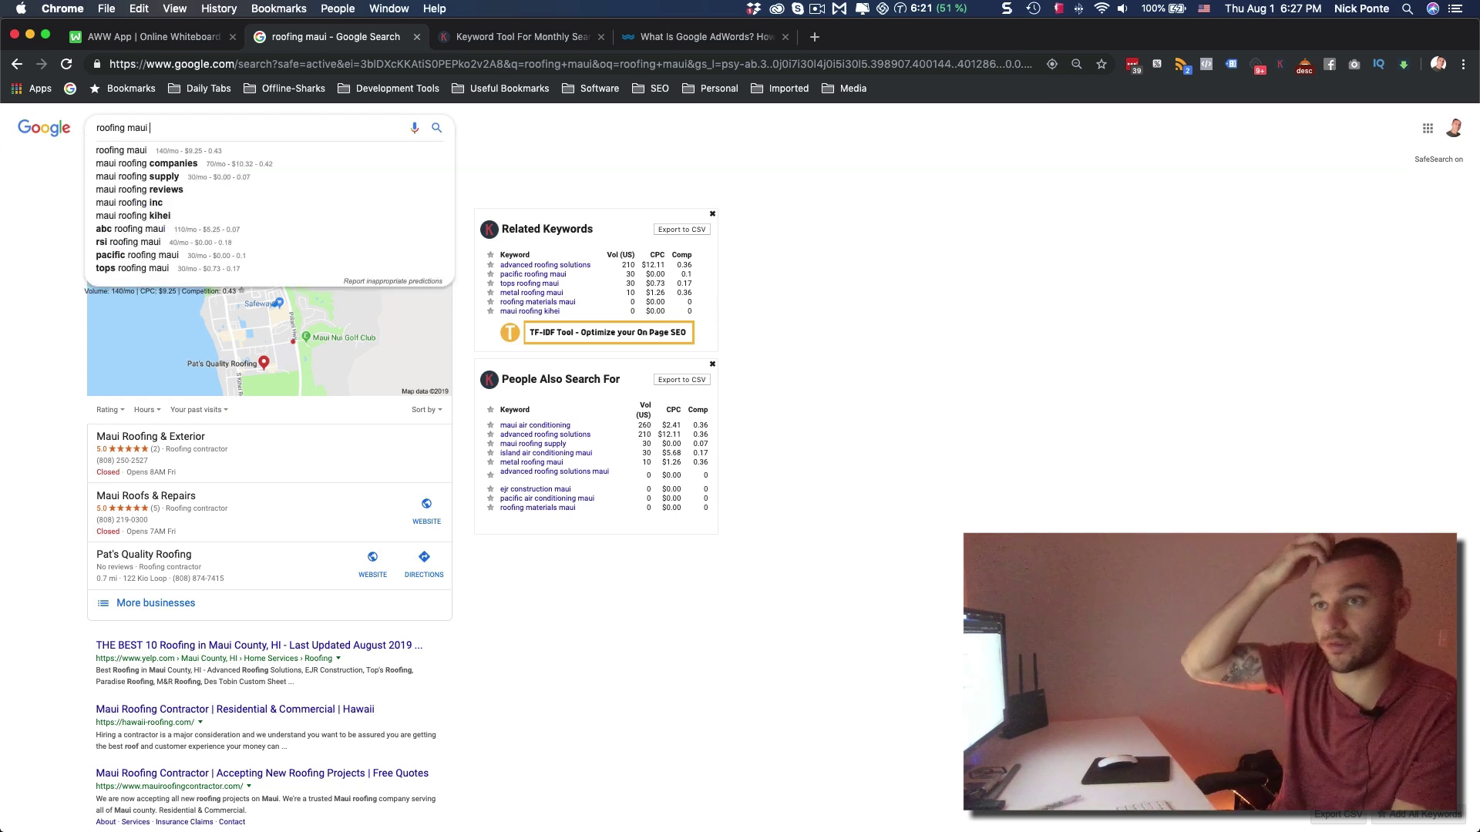
key(super+z)
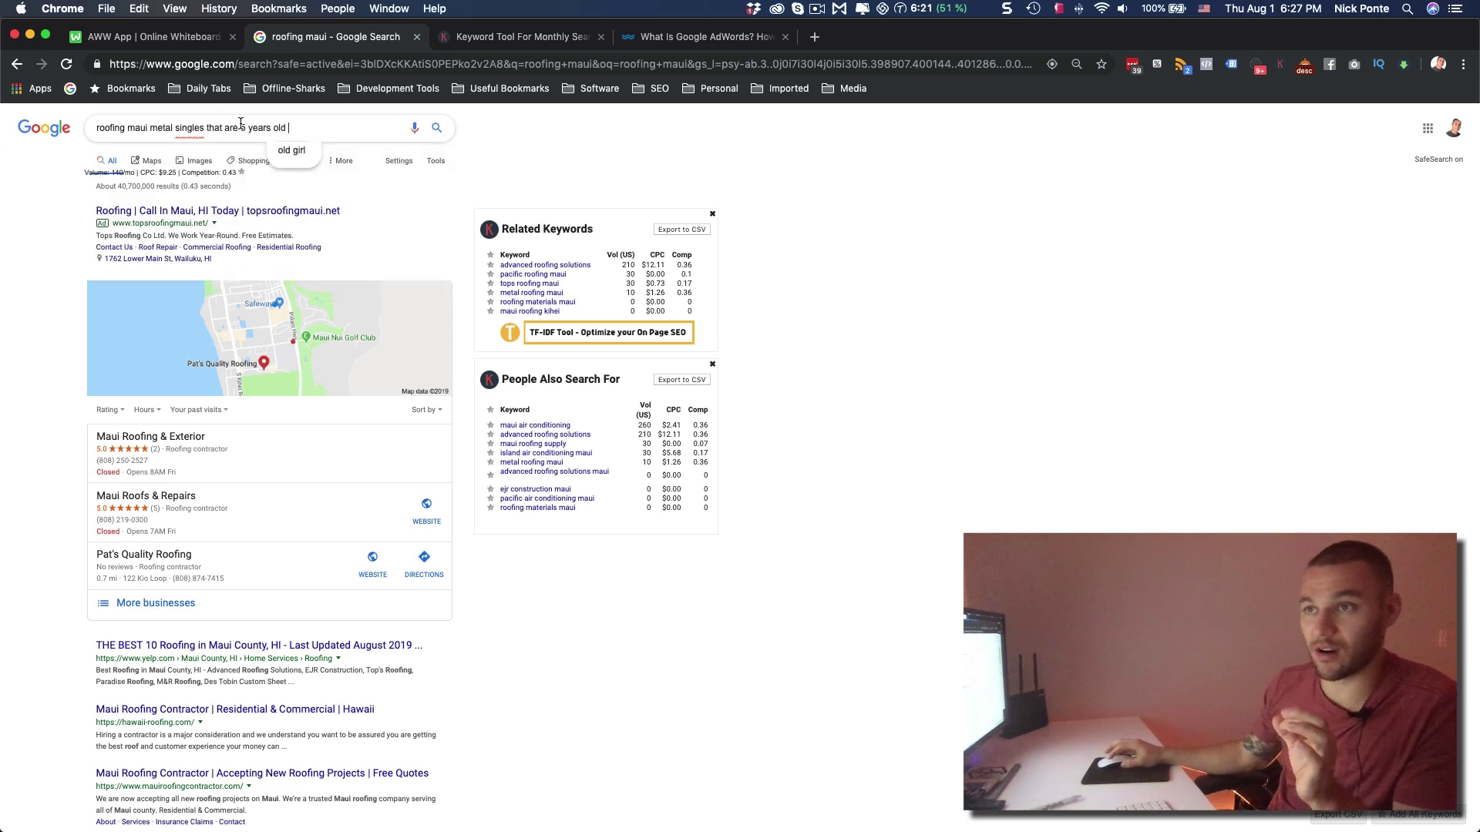
drag(322, 124, 92, 126)
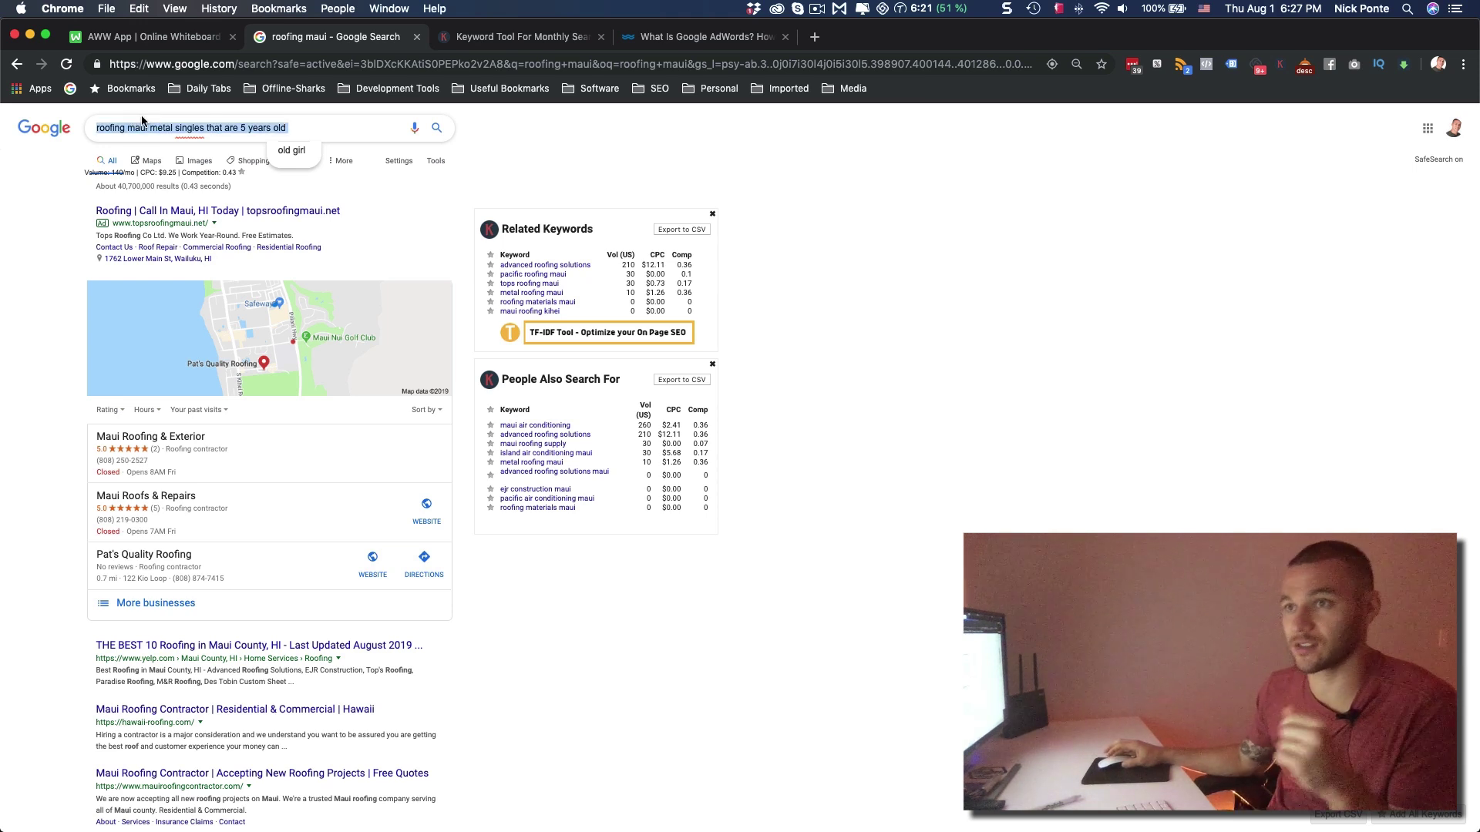
click(322, 128)
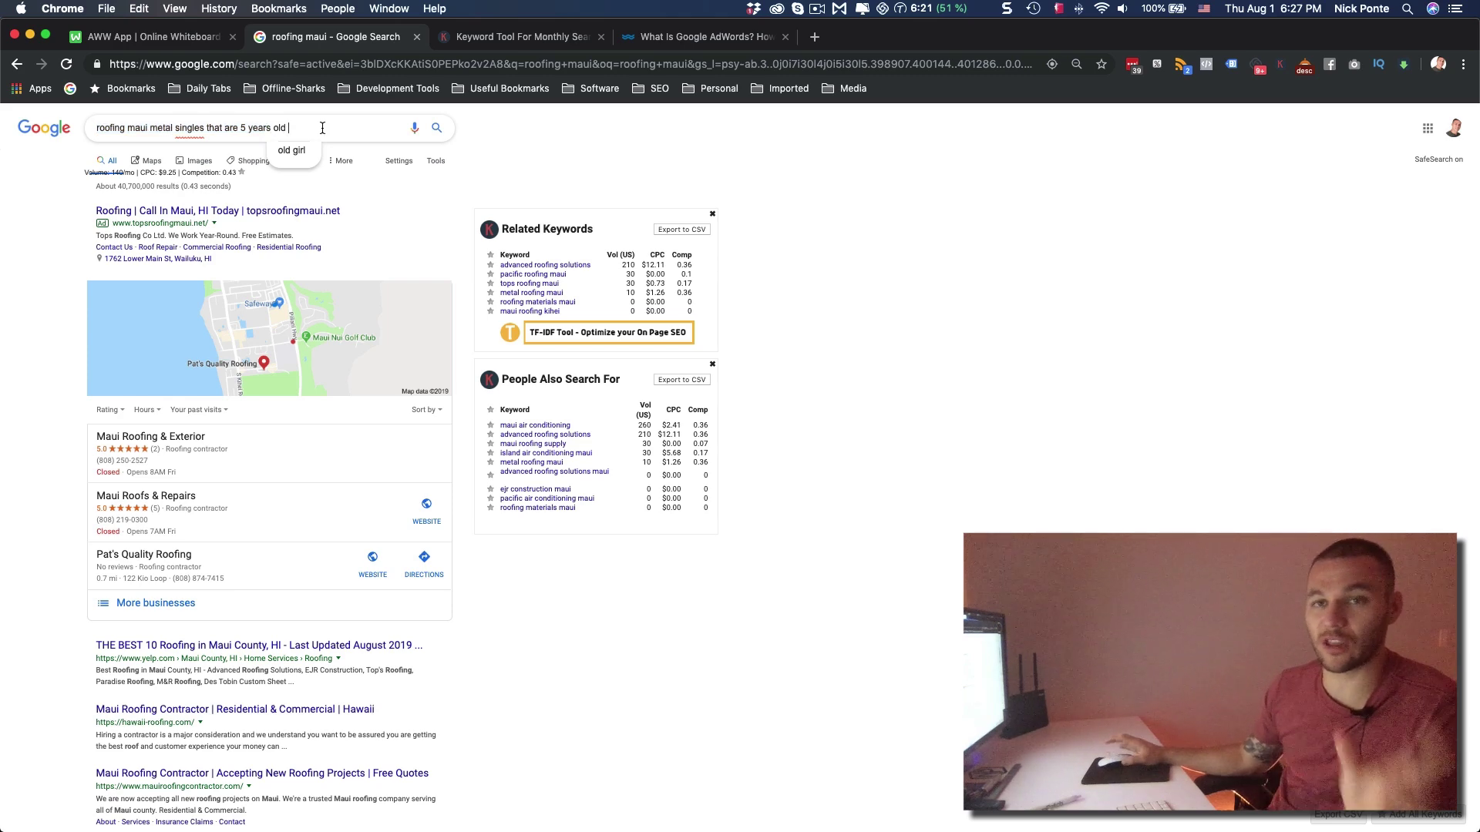
Switch to the AWW whiteboard and add the second list line "2. Uncovering long tail keywords that get Traffic, but have low competition".
click(178, 38)
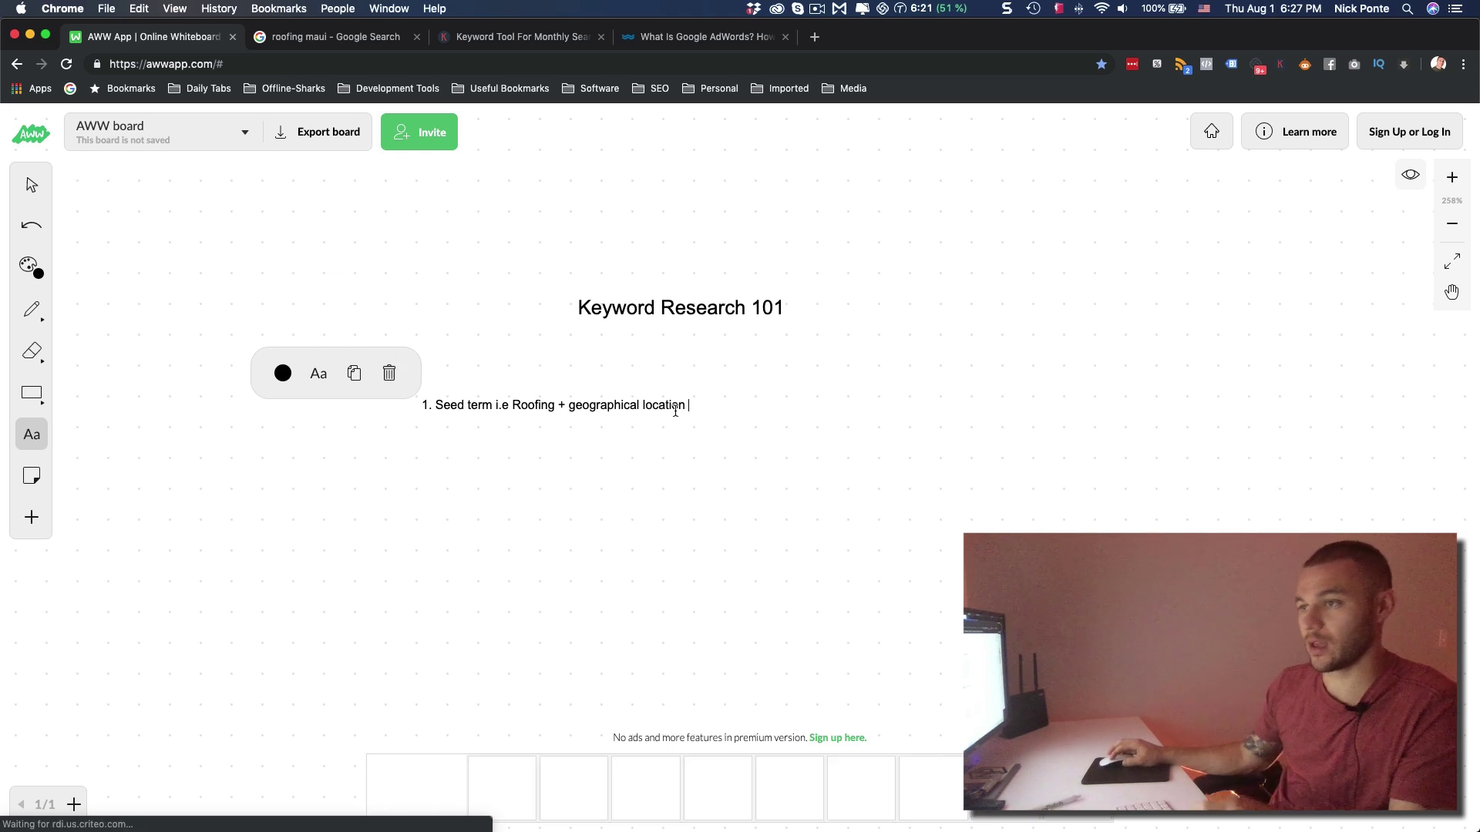
key(Return)
text(2. )
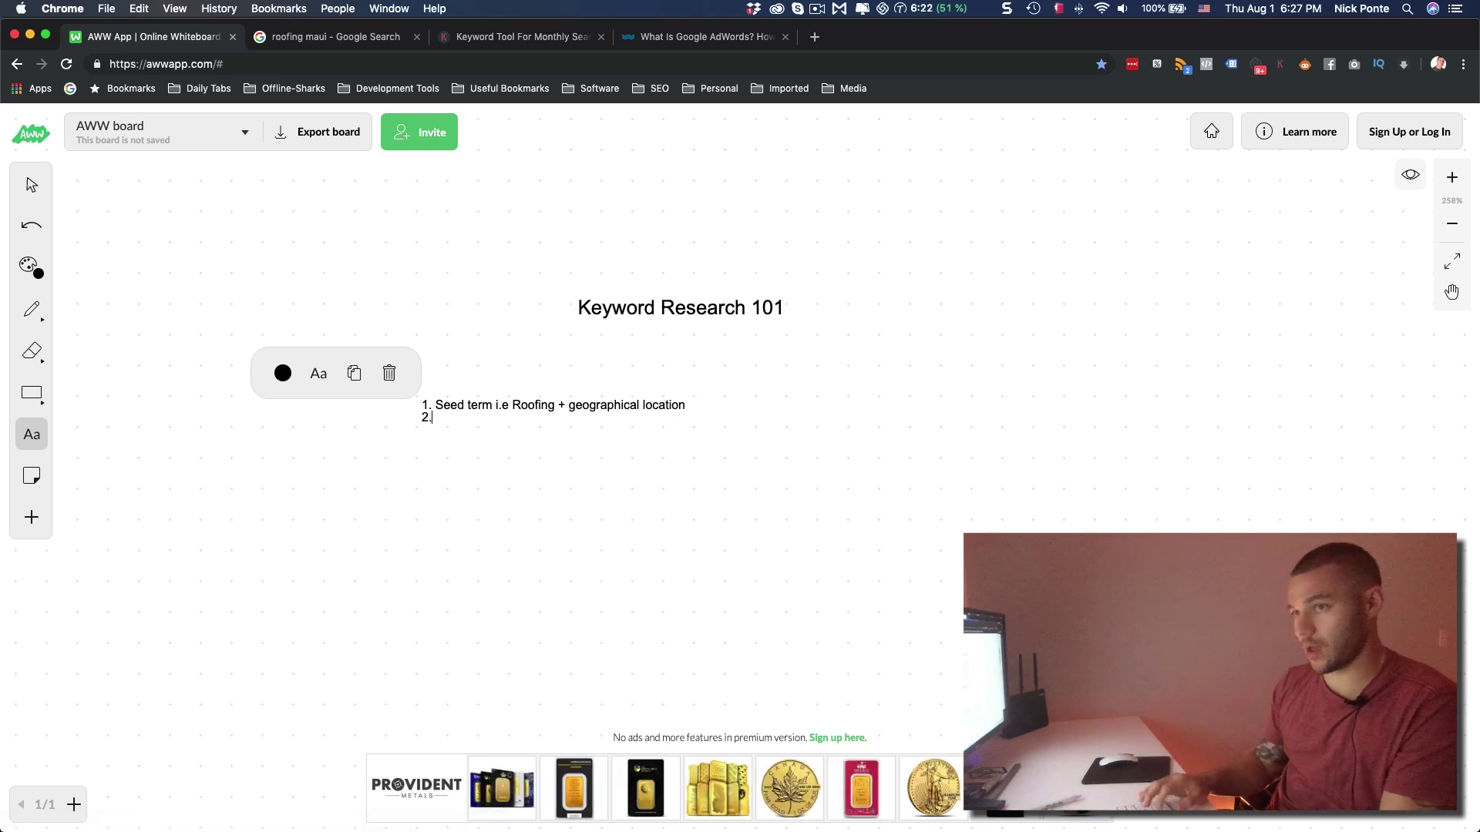
text(Uncovering )
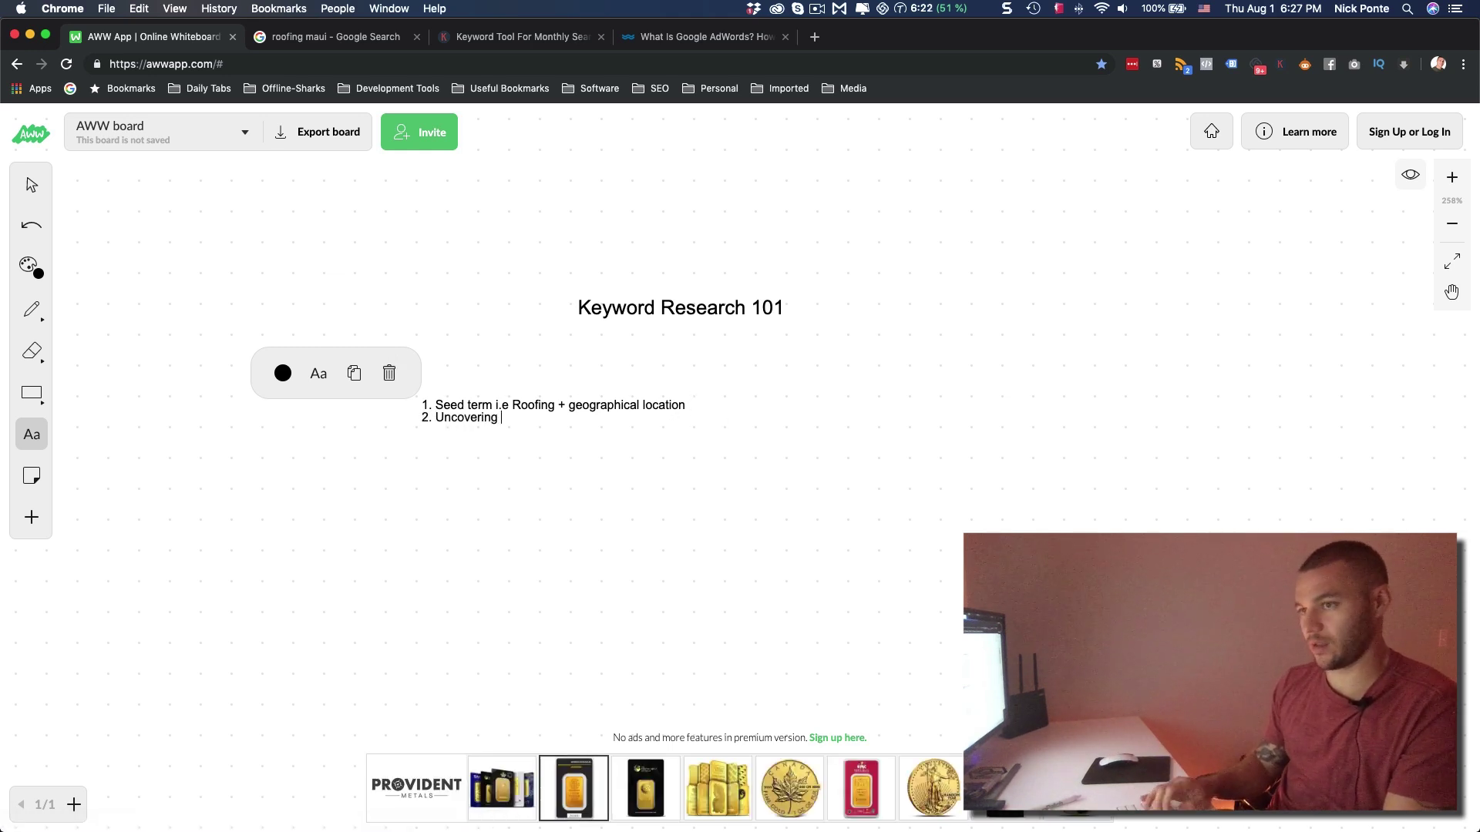
text(long tail keywords)
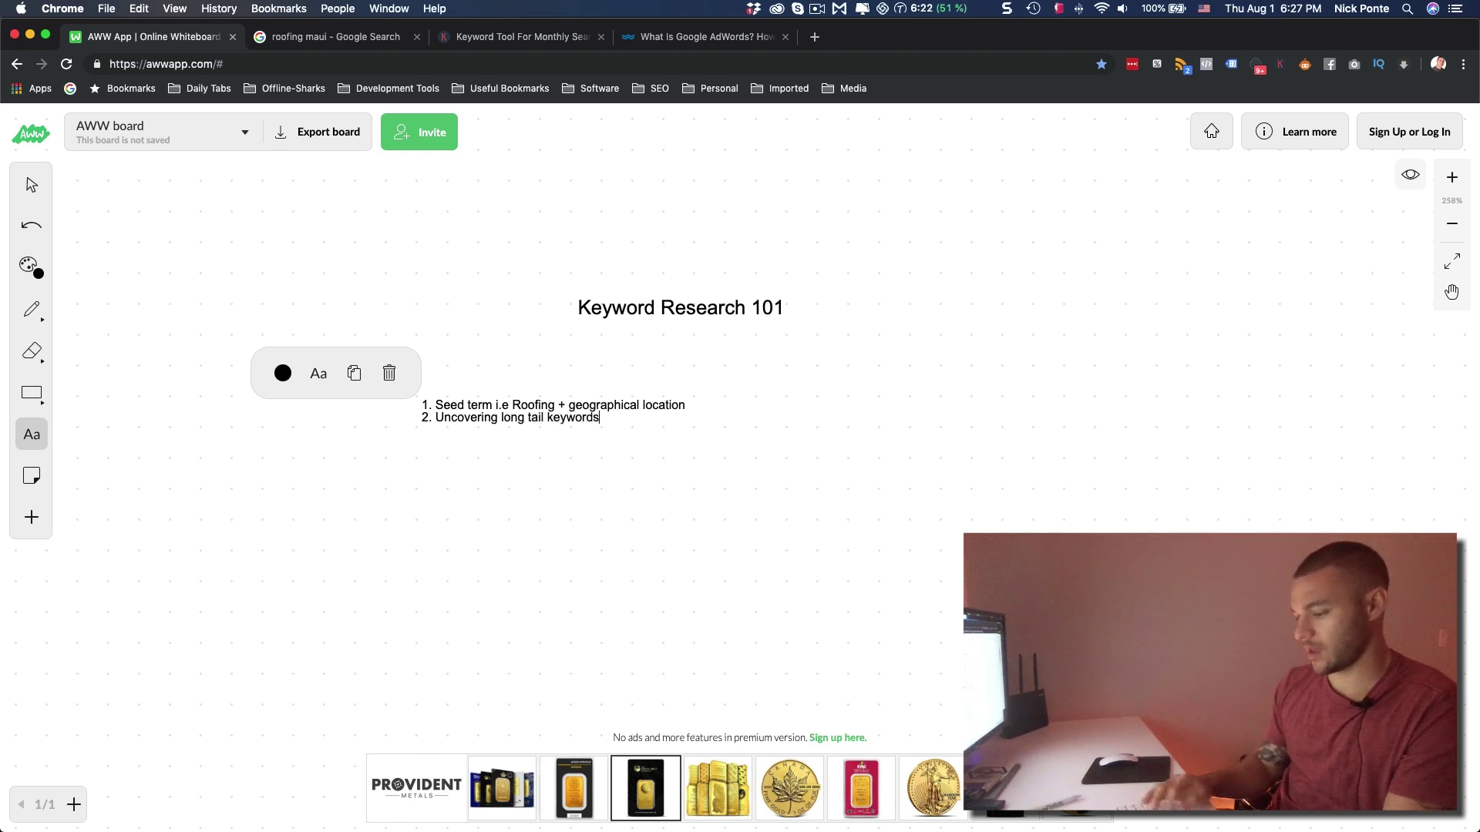
text( that get Traffic, but have low competition)
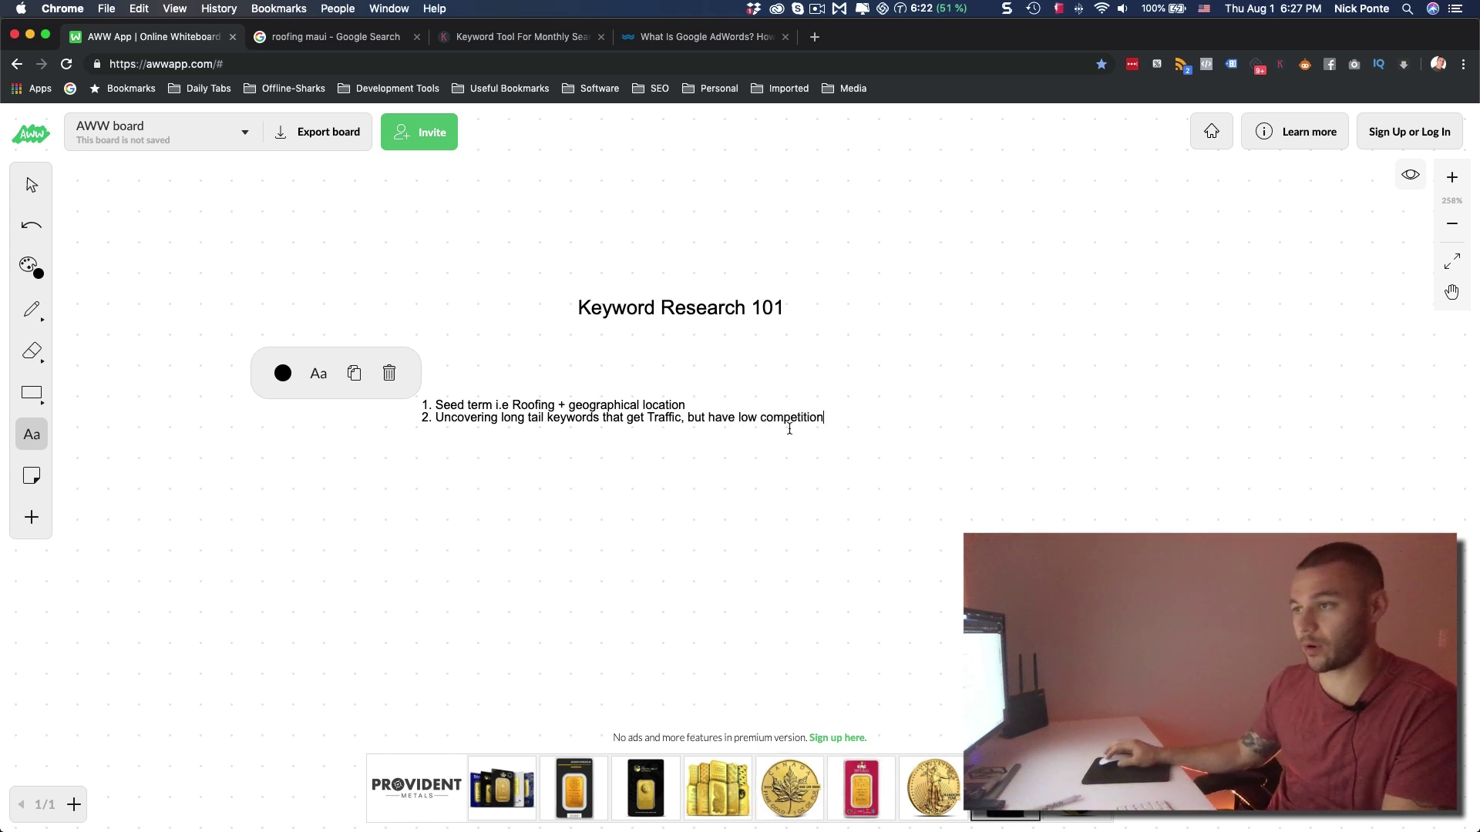
drag(790, 429, 421, 380)
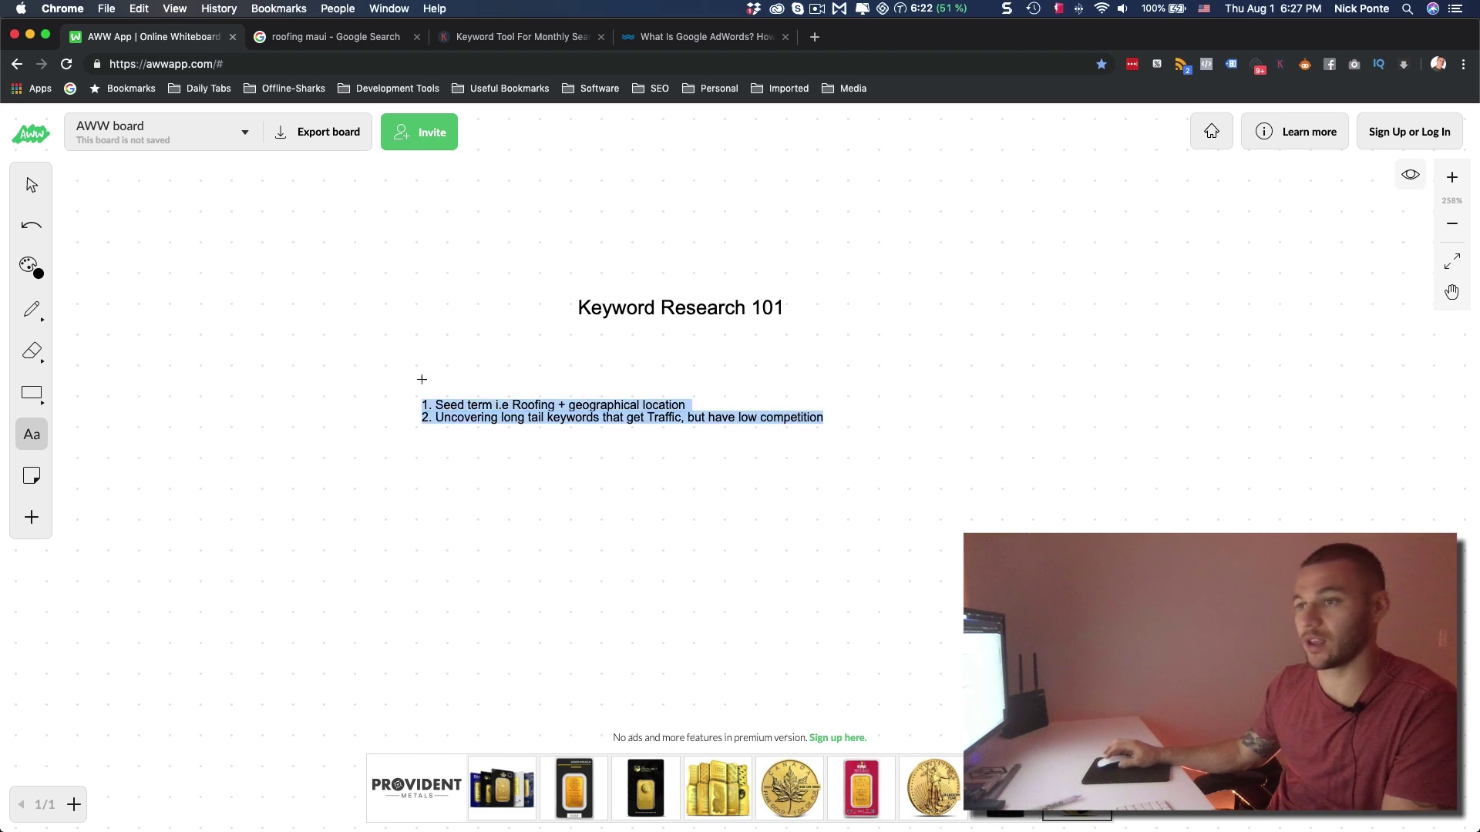
click(32, 435)
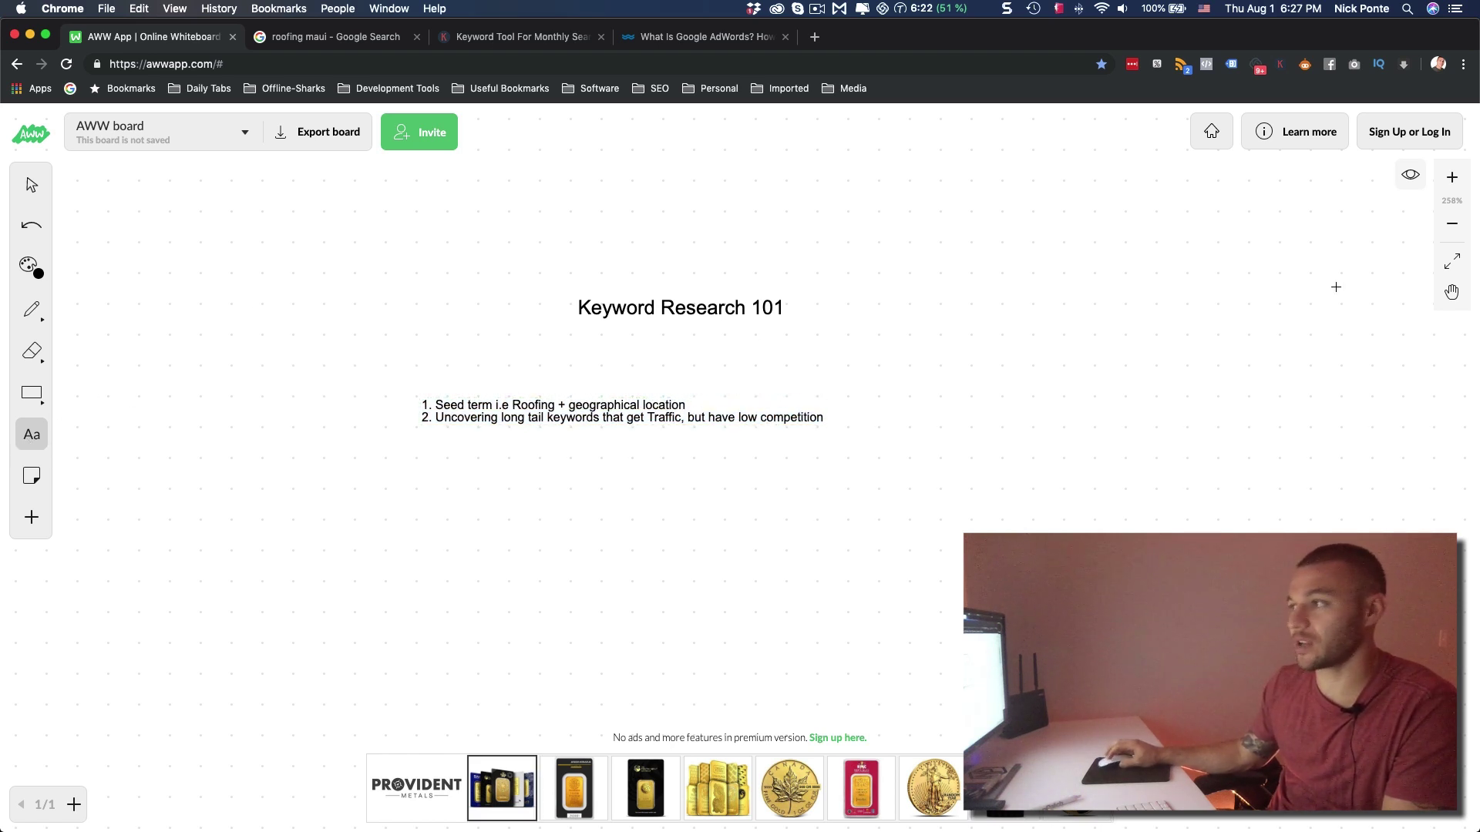
Insert a blank line between the first and second items of the whiteboard list.
click(1452, 184)
click(1452, 184)
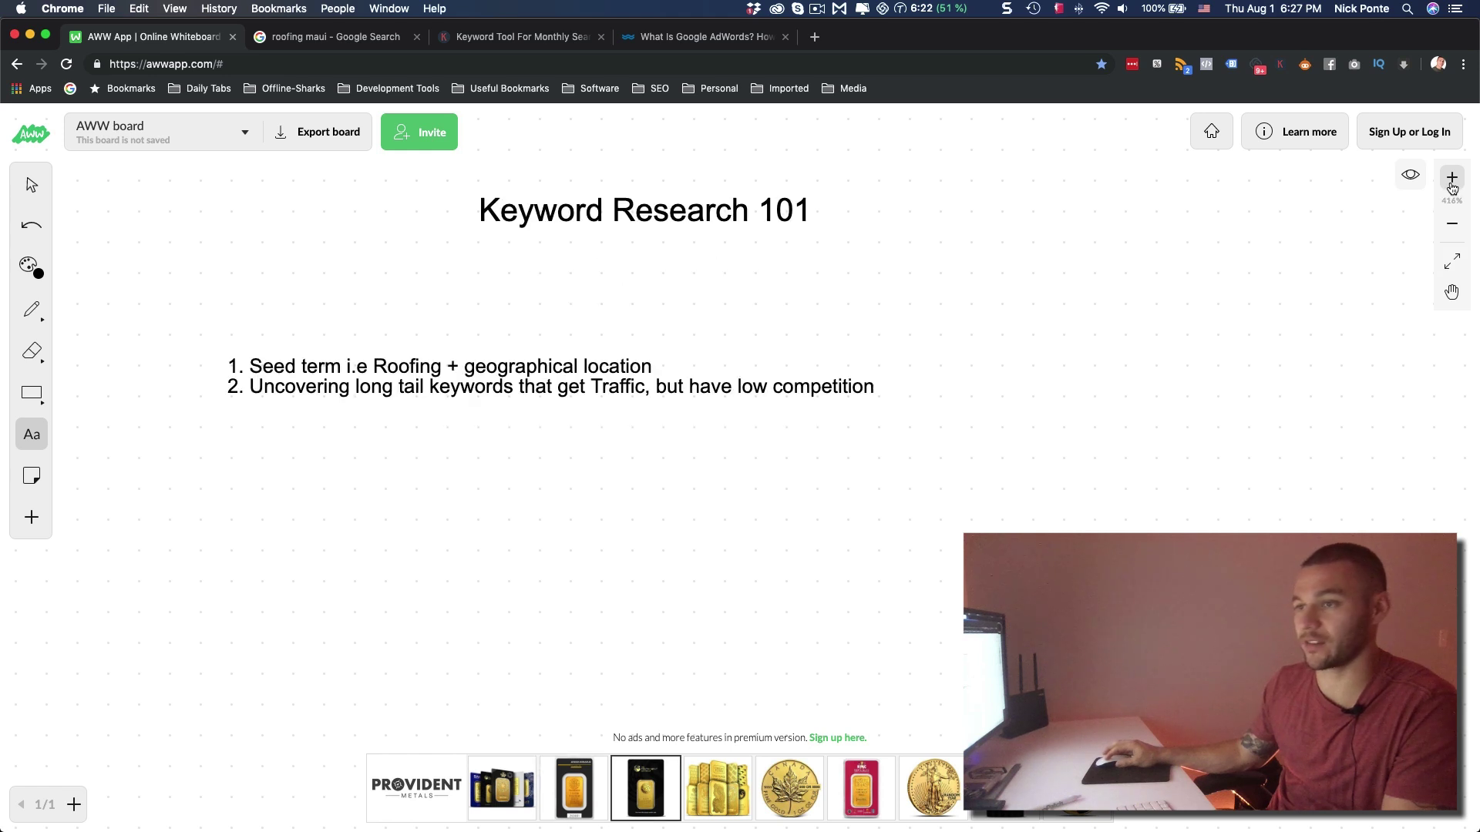
click(614, 371)
click(676, 367)
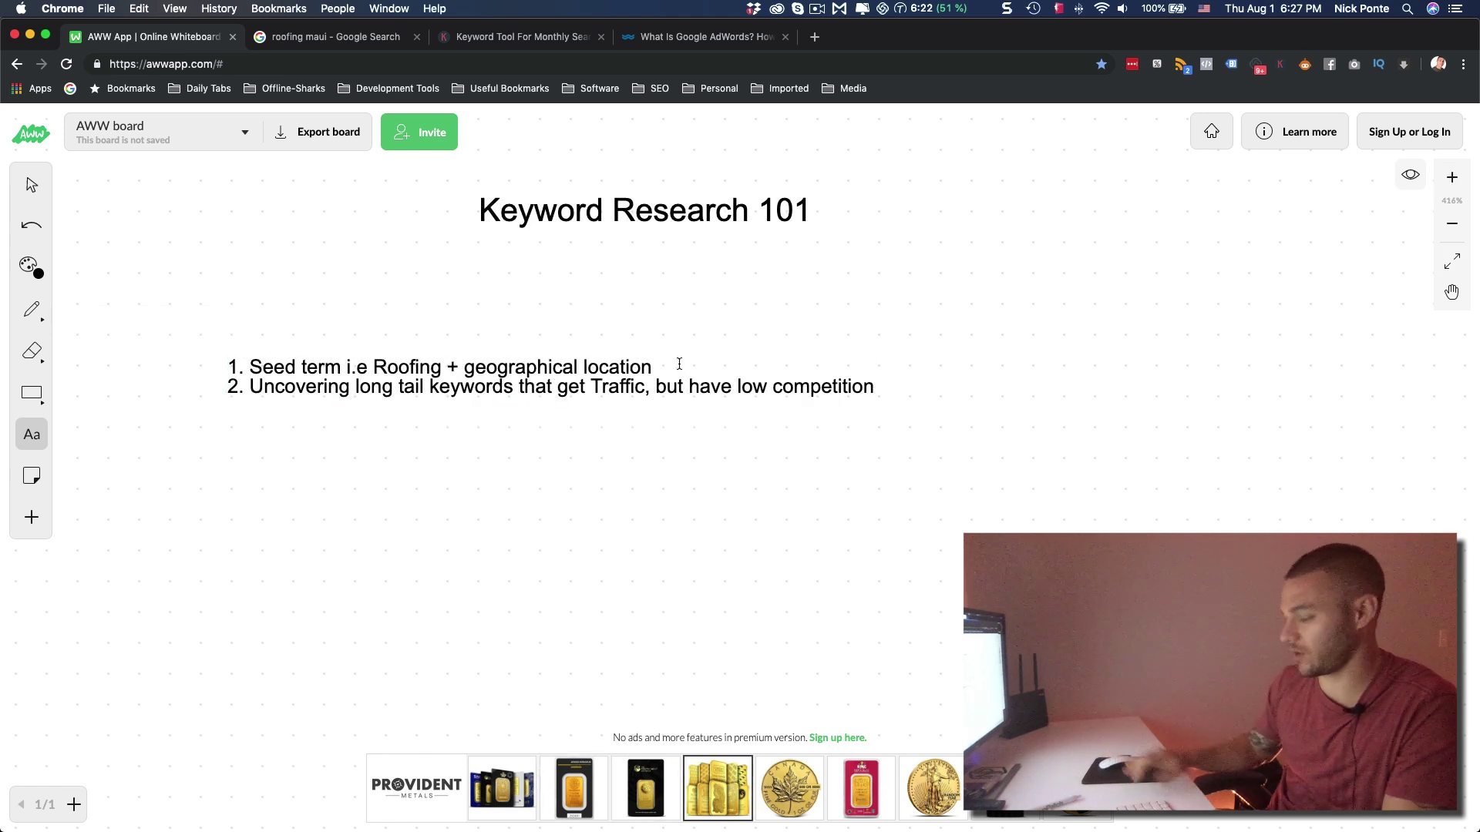
click(865, 409)
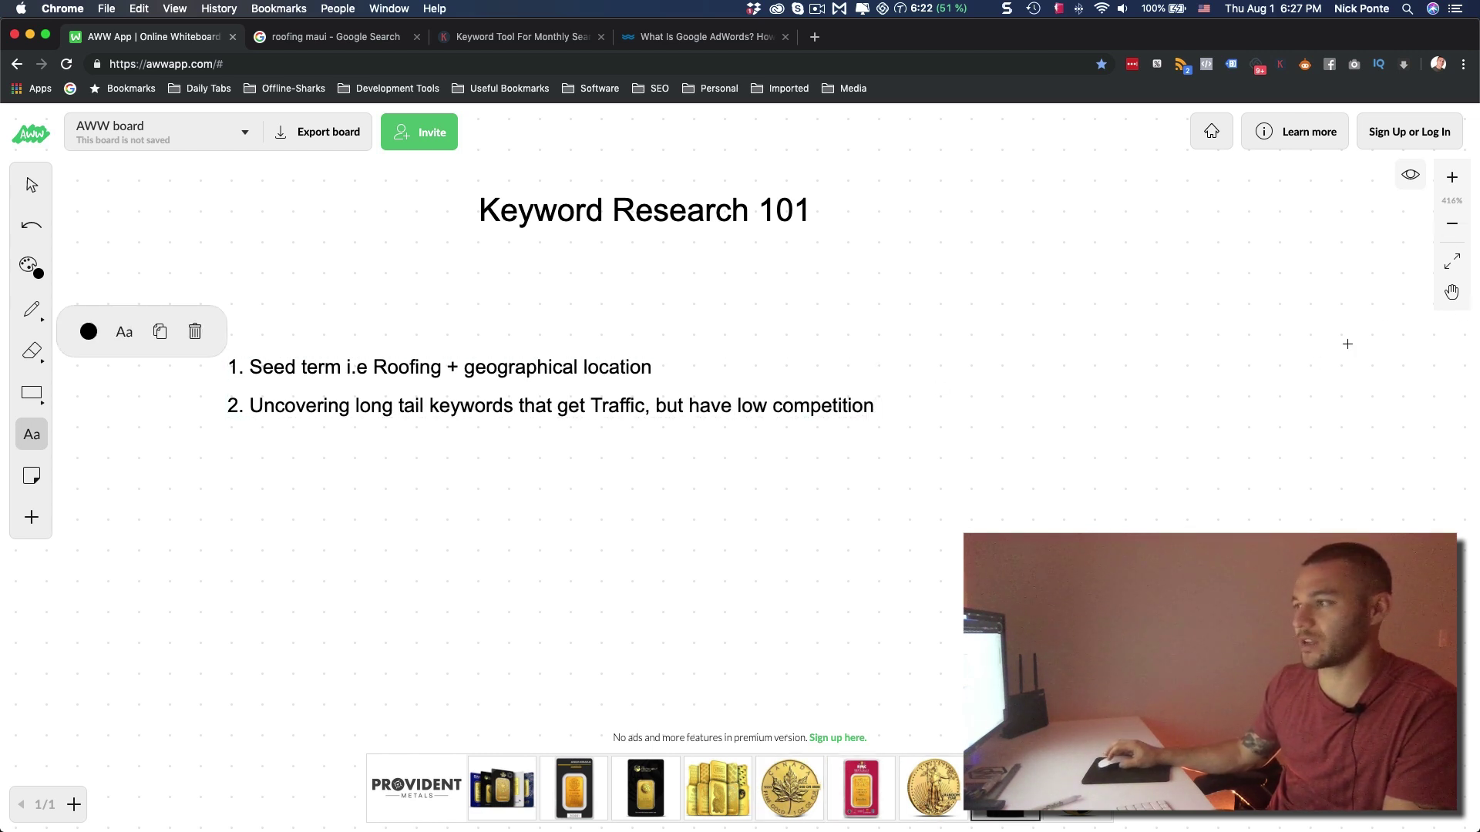
Draw a wide filled black rectangle in the empty area beside the title and list.
click(1453, 294)
drag(1156, 337, 1070, 327)
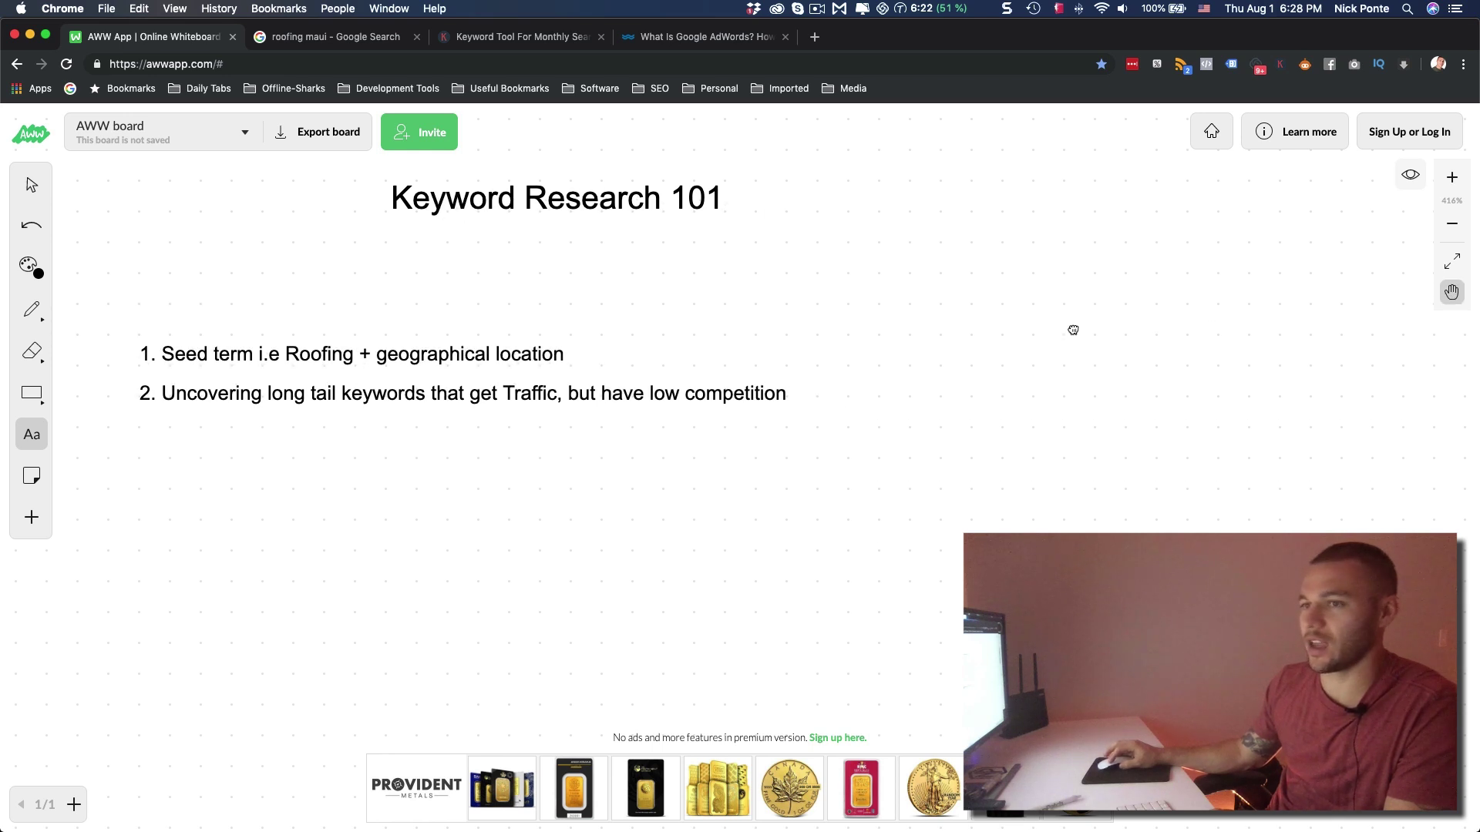
click(32, 393)
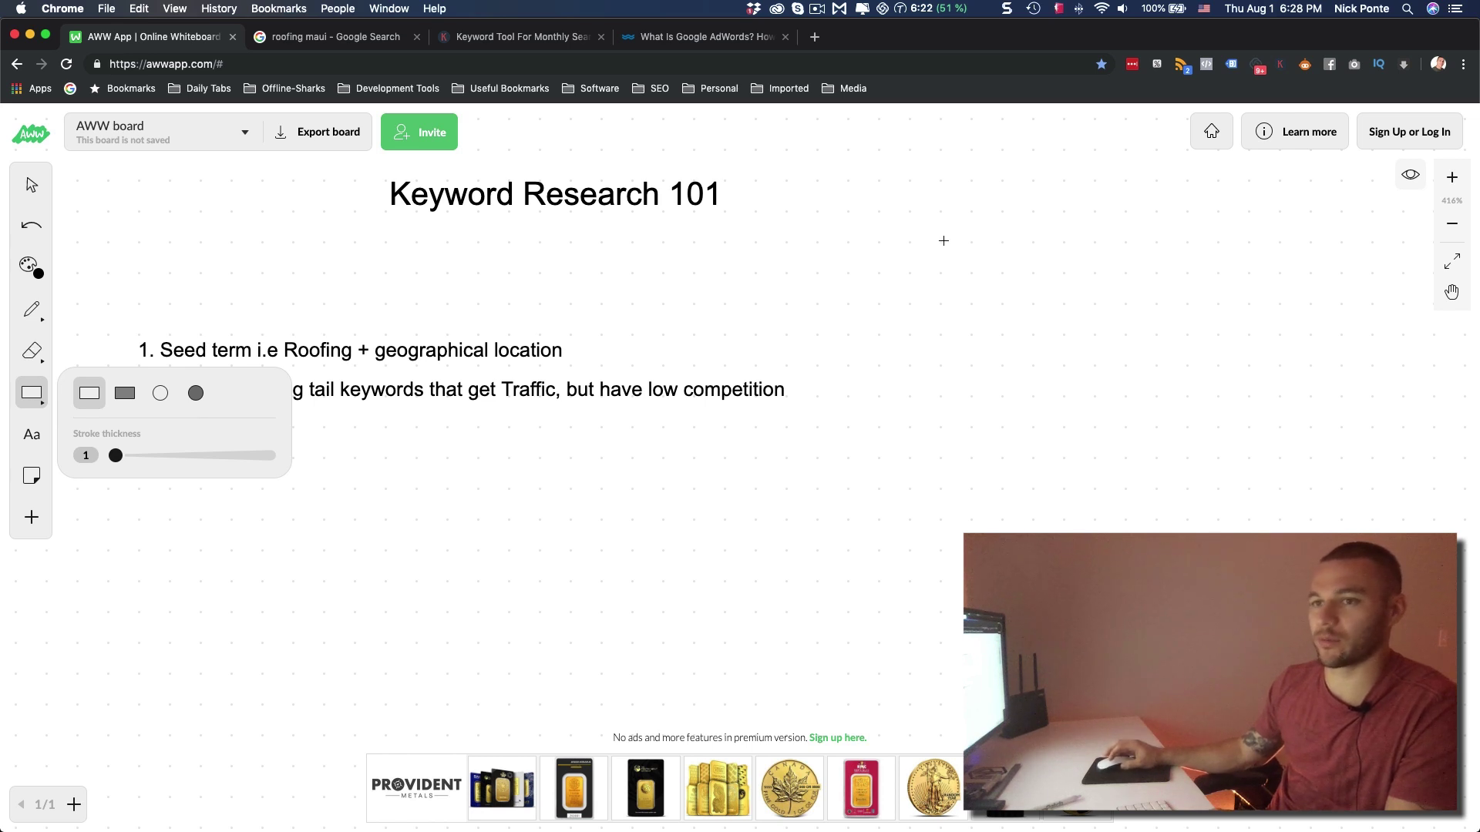
click(125, 393)
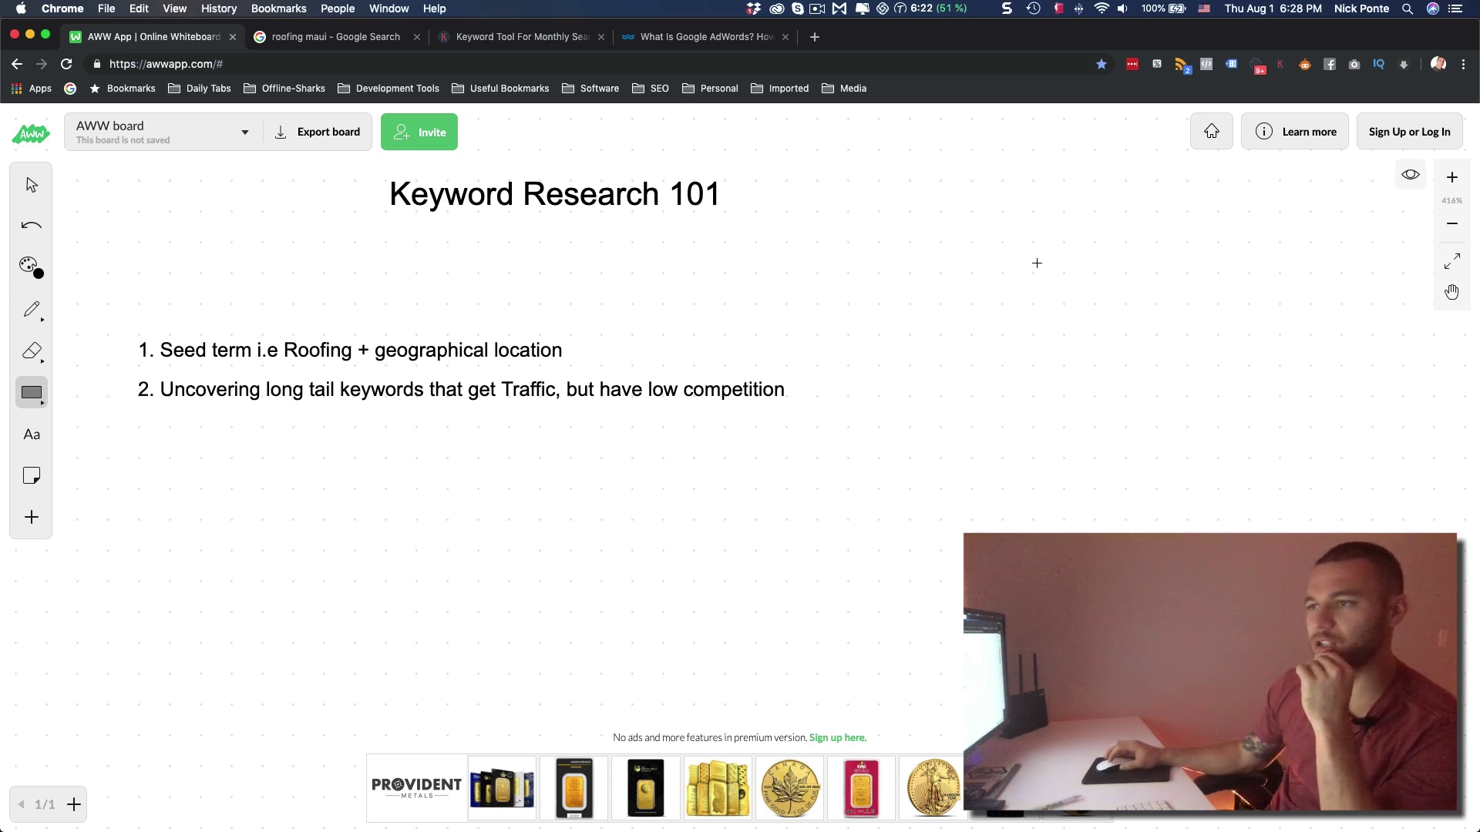
drag(1184, 313, 1188, 312)
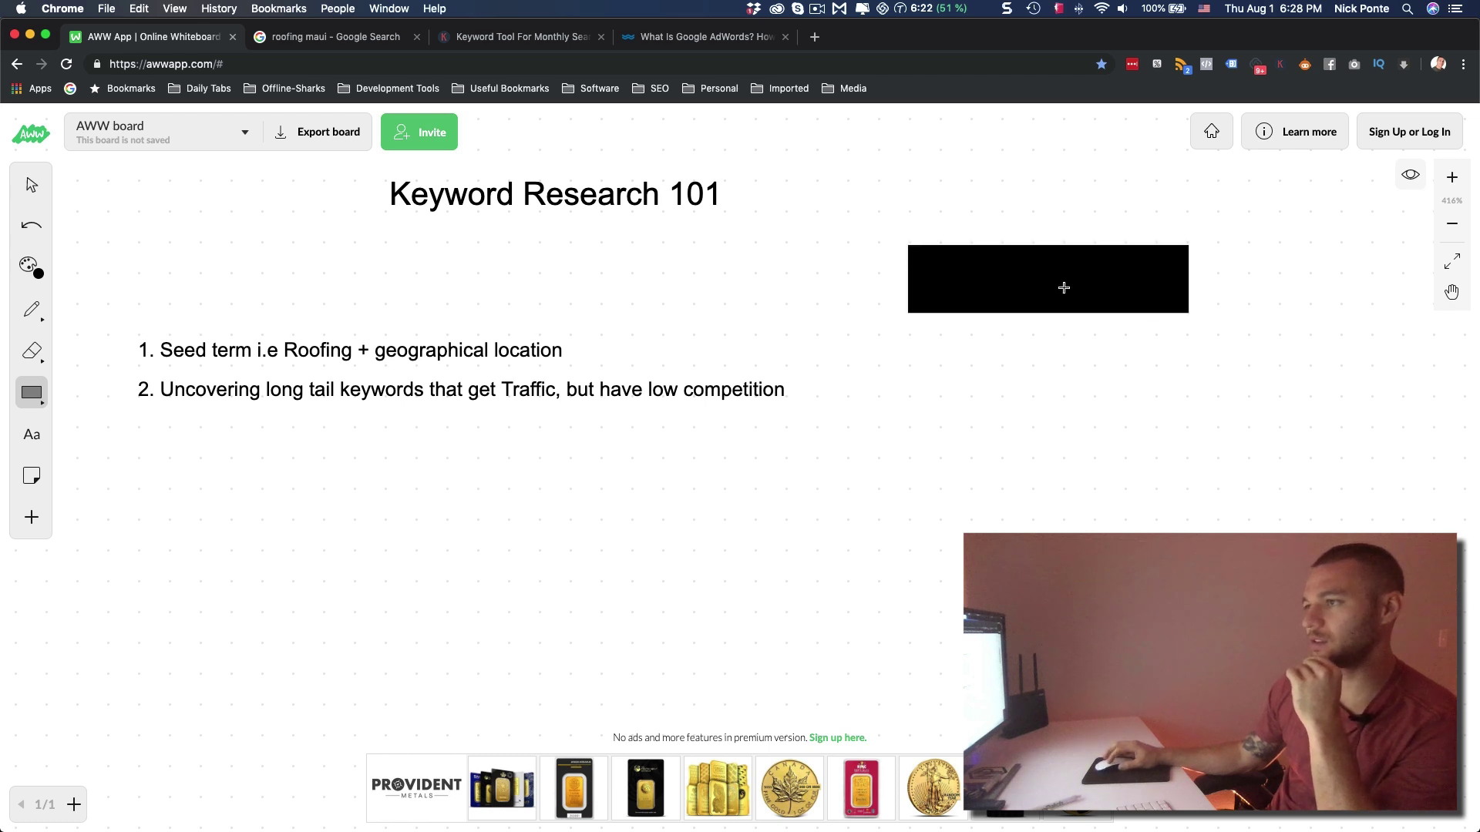
Add the text label "Roofing maui" and place it centered just above the black rectangle.
click(31, 434)
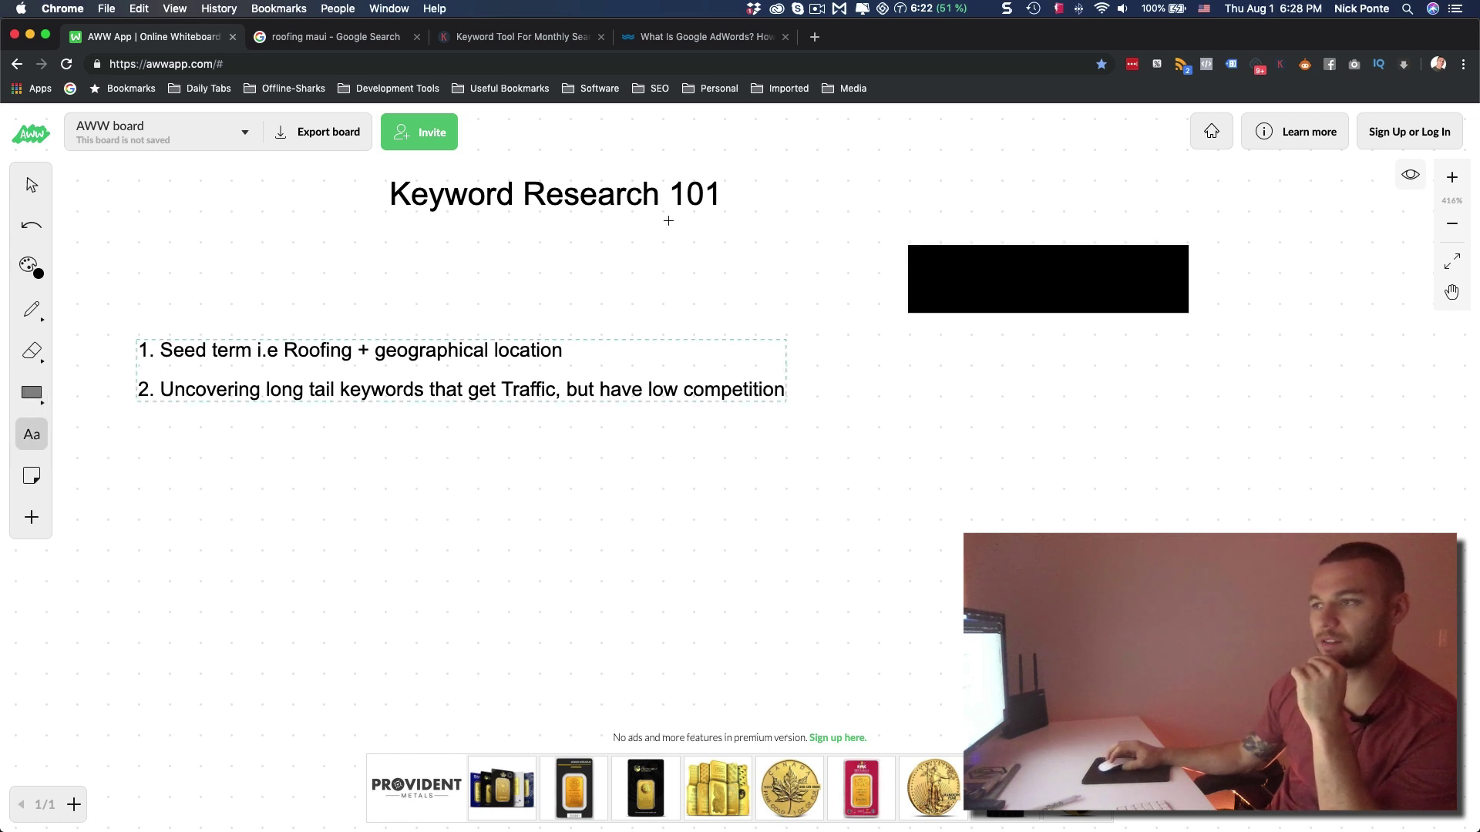
click(938, 185)
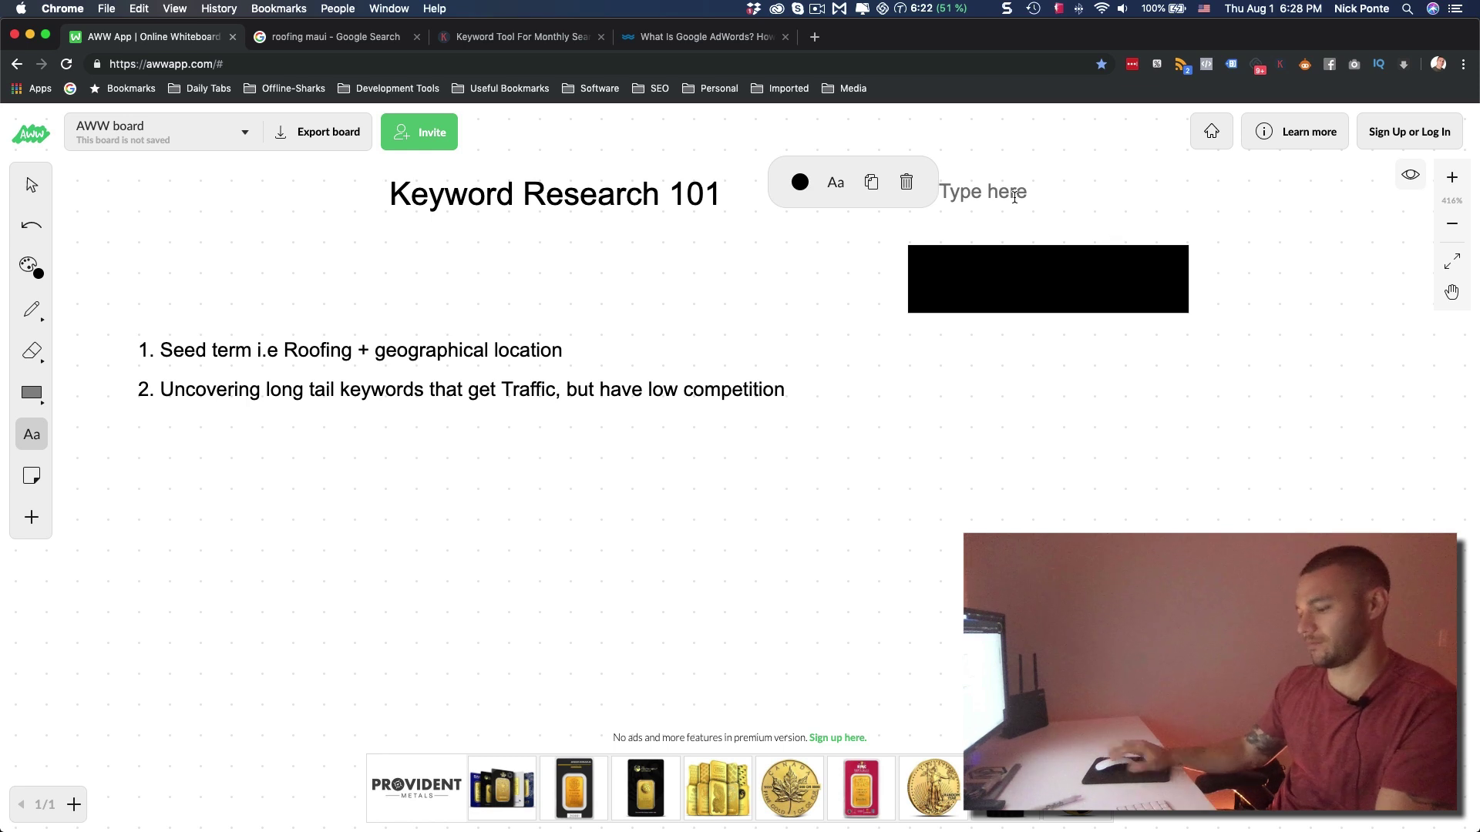
text(Roofing maui)
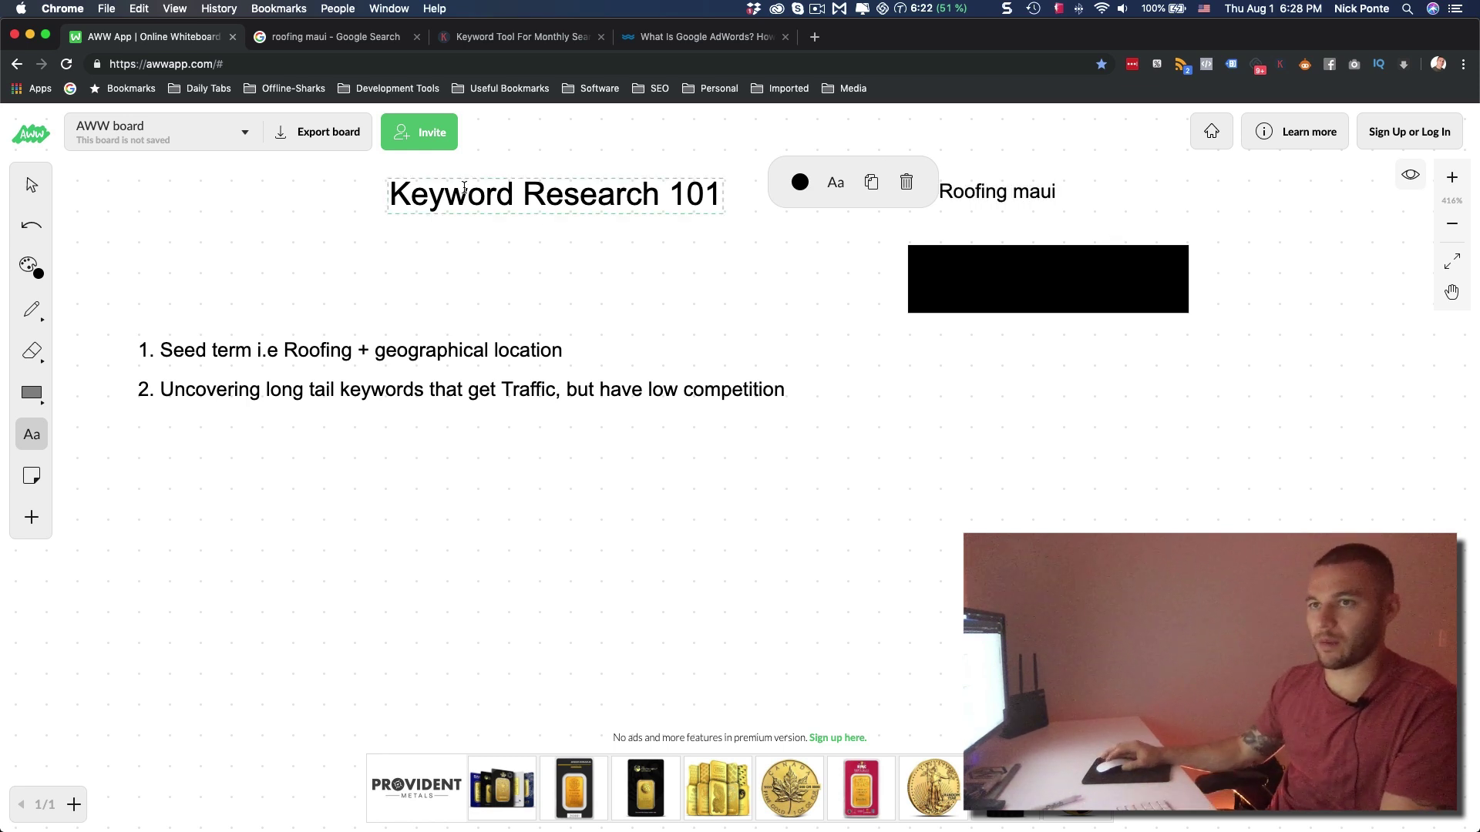
key(Escape)
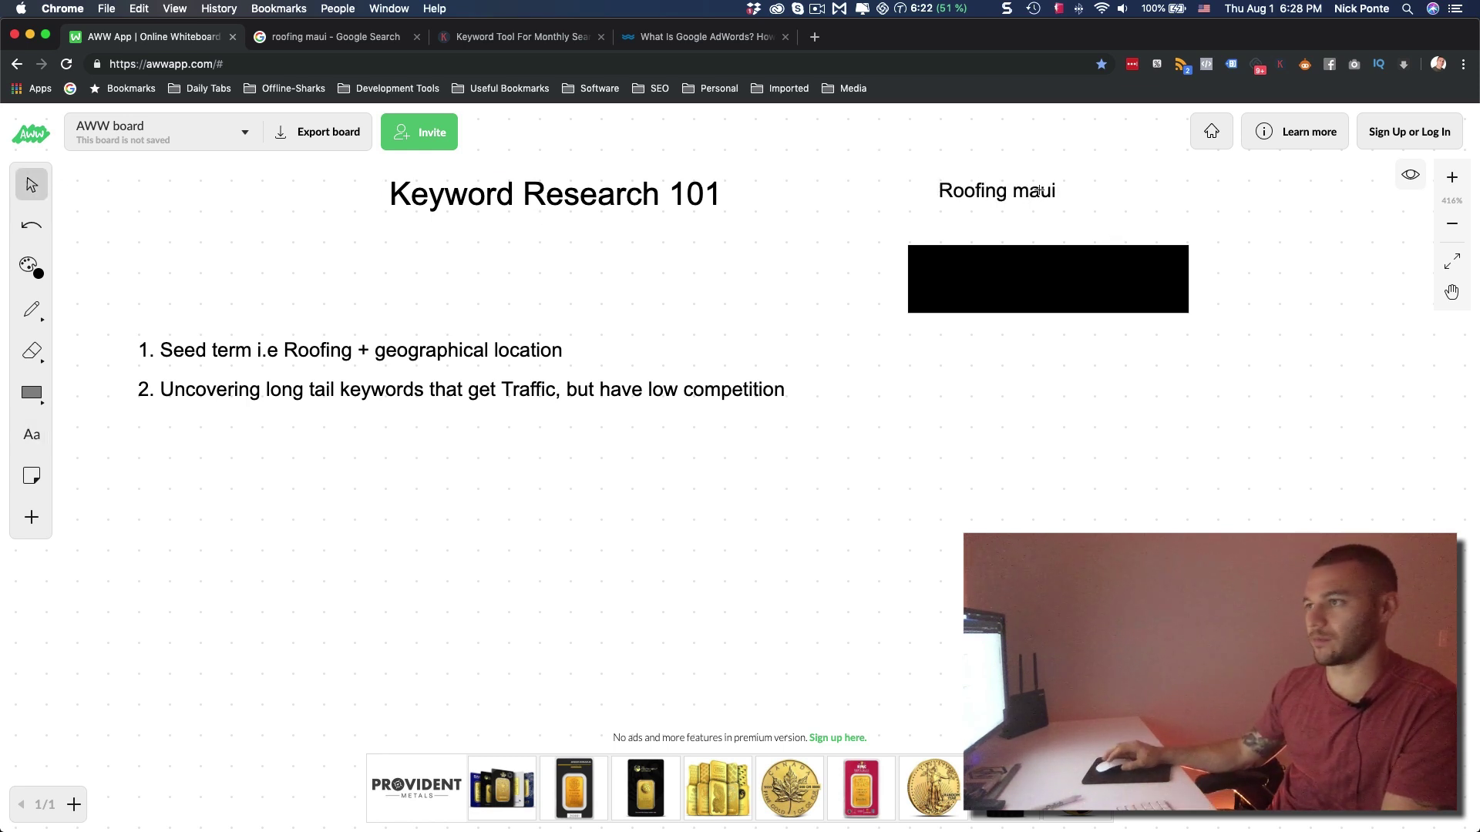
drag(995, 194, 1044, 234)
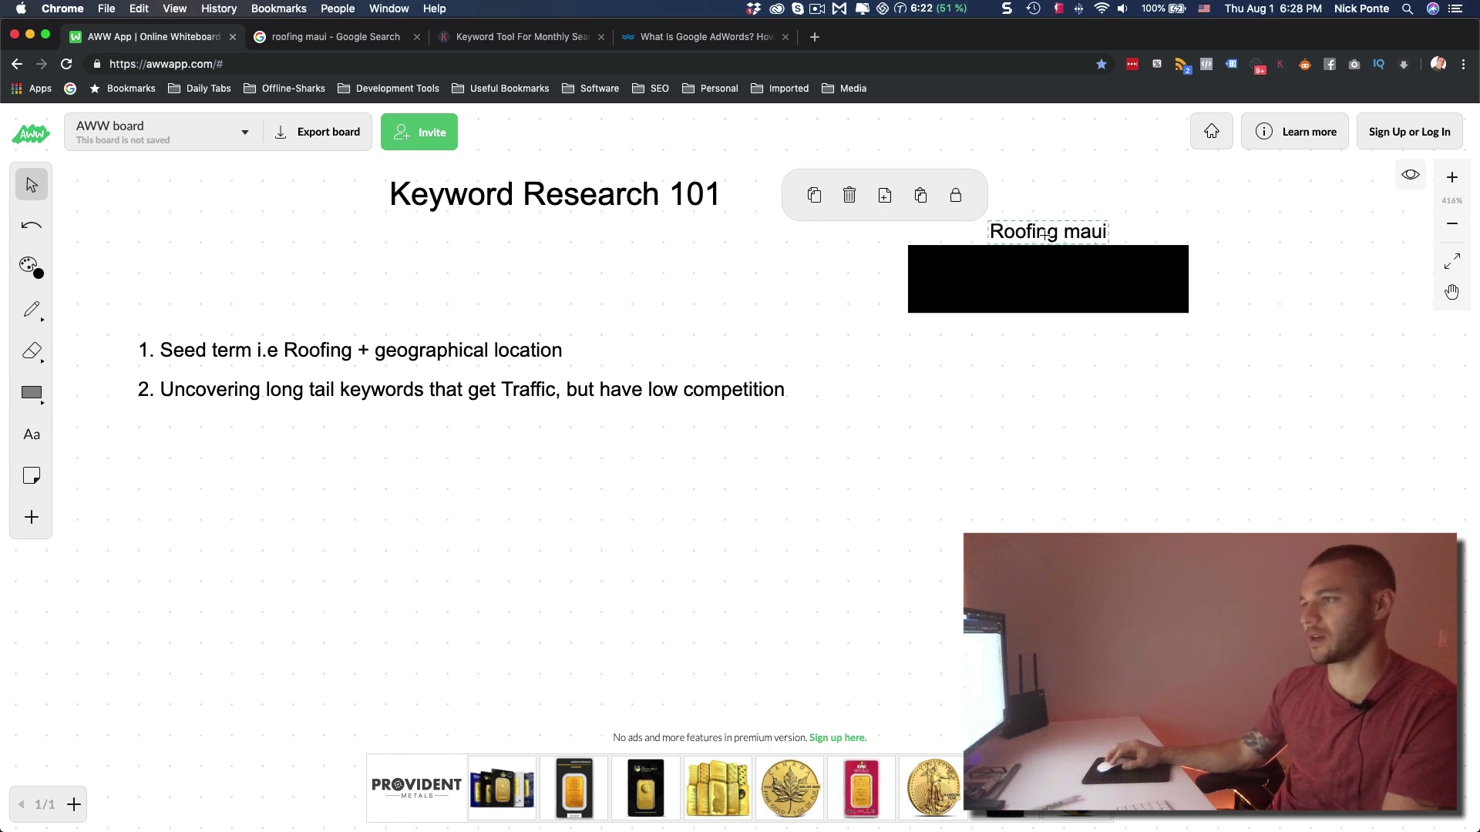
click(1079, 206)
click(31, 309)
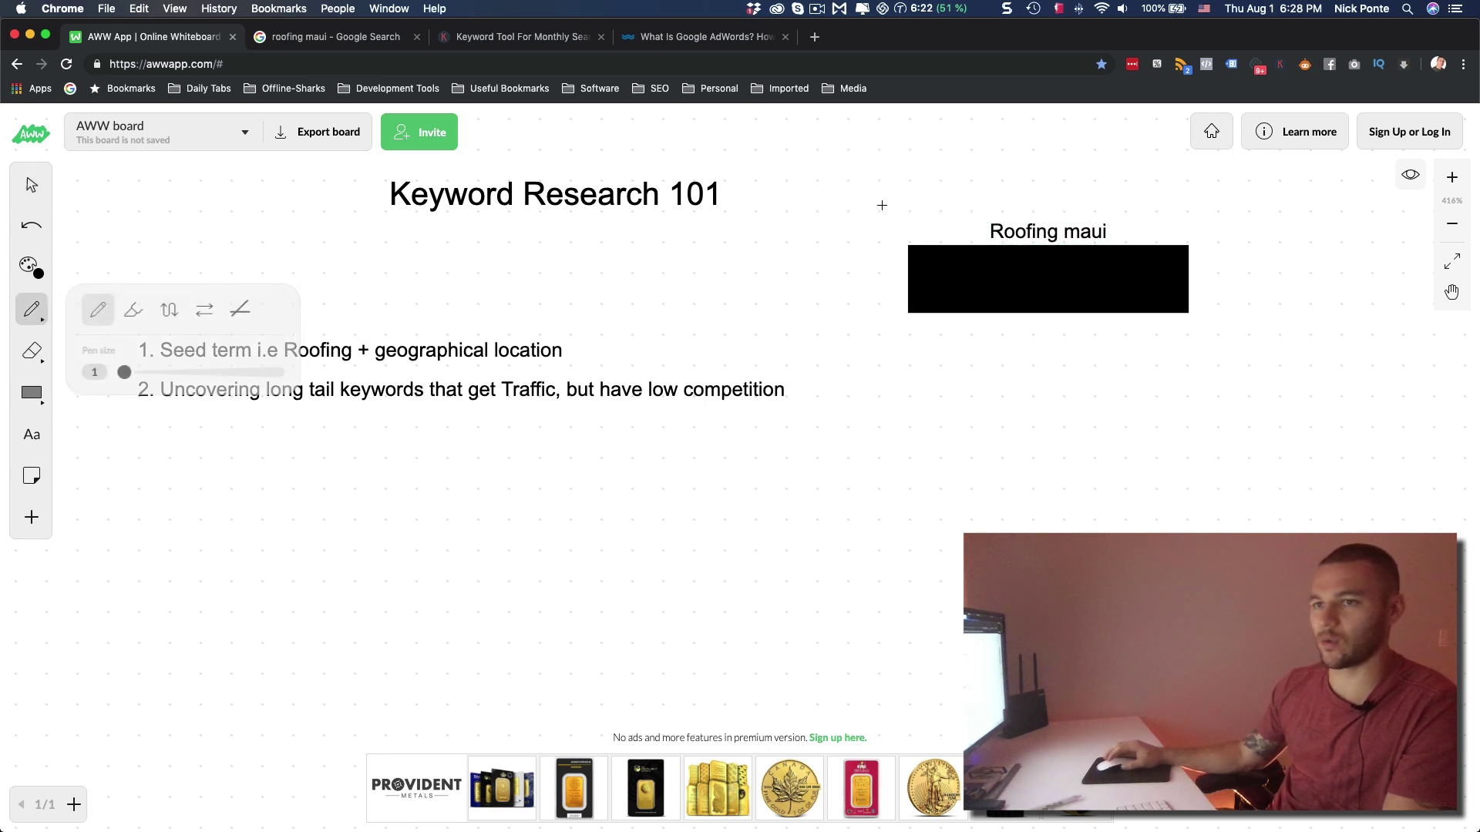
click(31, 185)
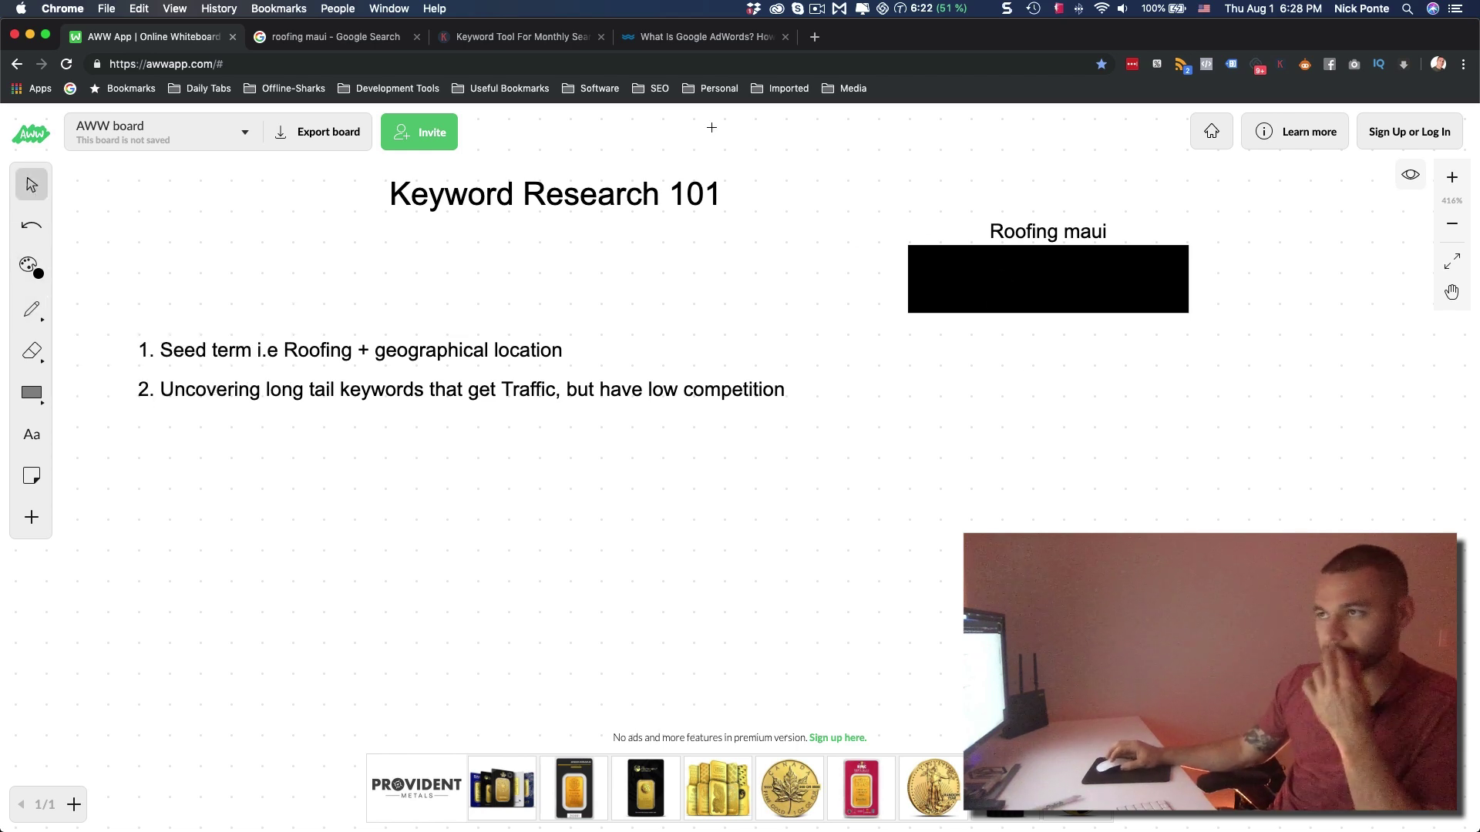
Switch to the Google results, shorten the query to "roofing maui", run the search and look through the results down to the related searches.
click(508, 43)
click(336, 37)
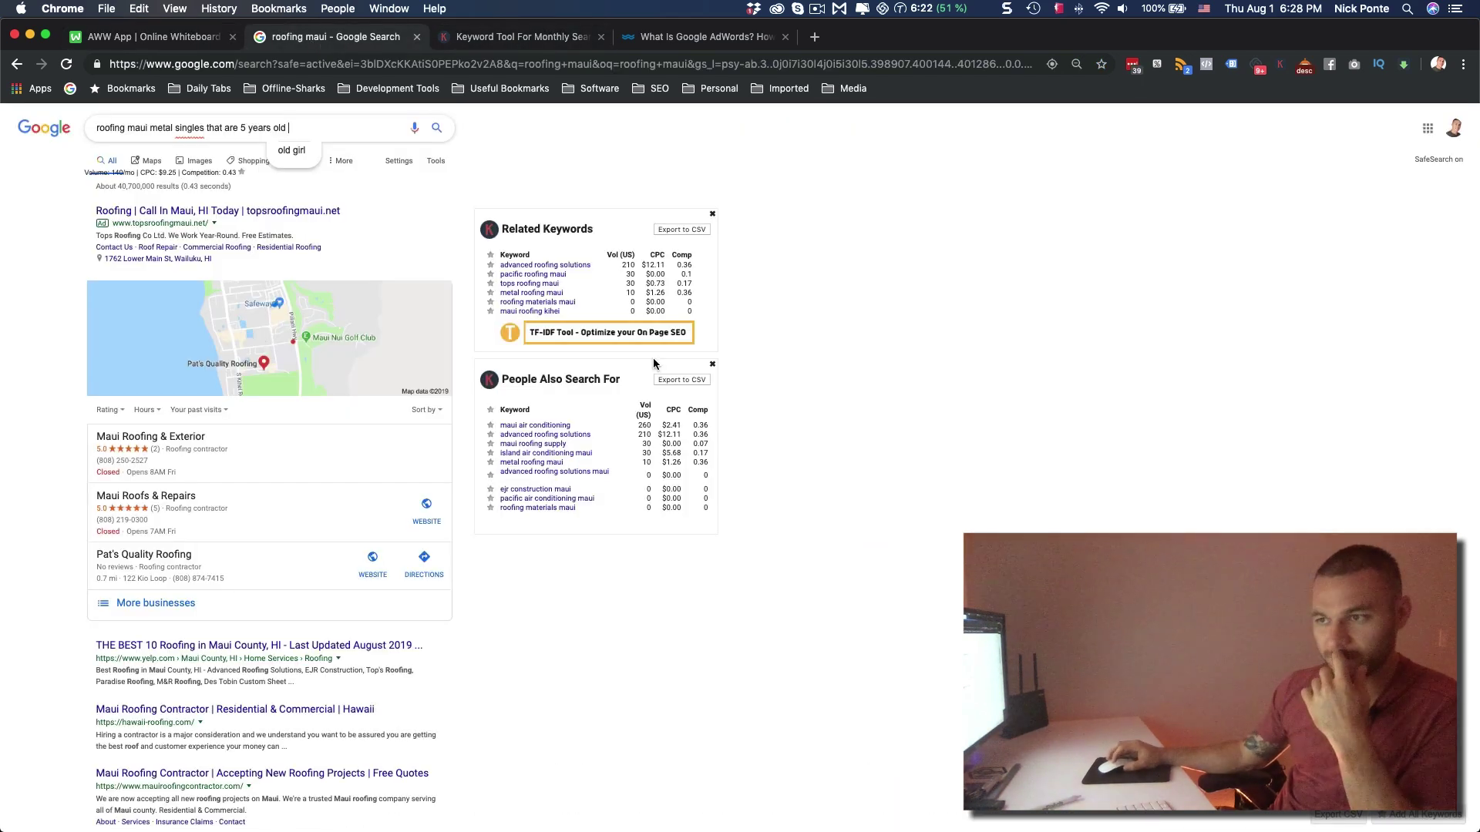
drag(299, 127, 152, 127)
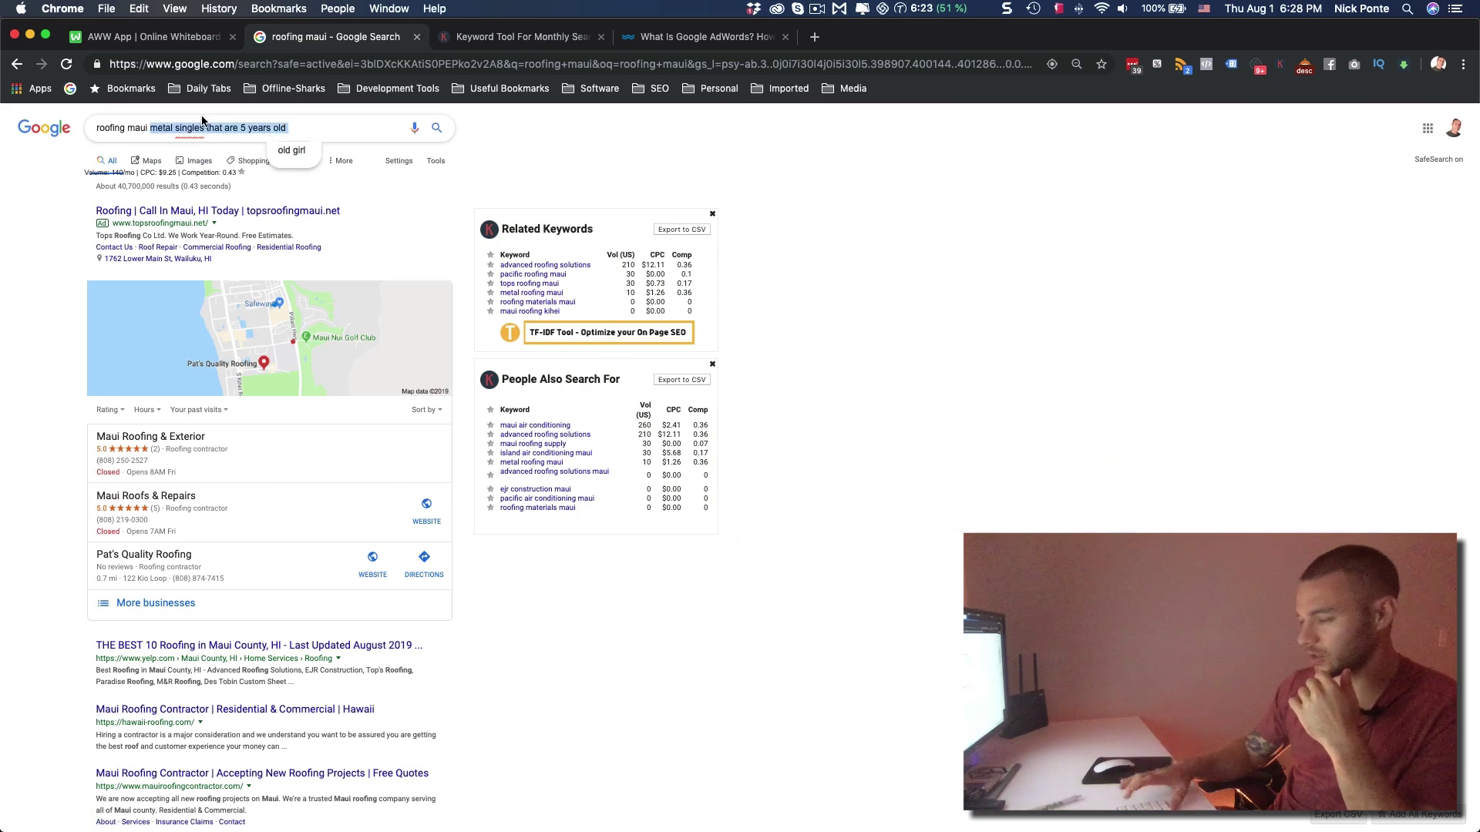
key(BackSpace)
key(Return)
scroll(285, 517, down, 3)
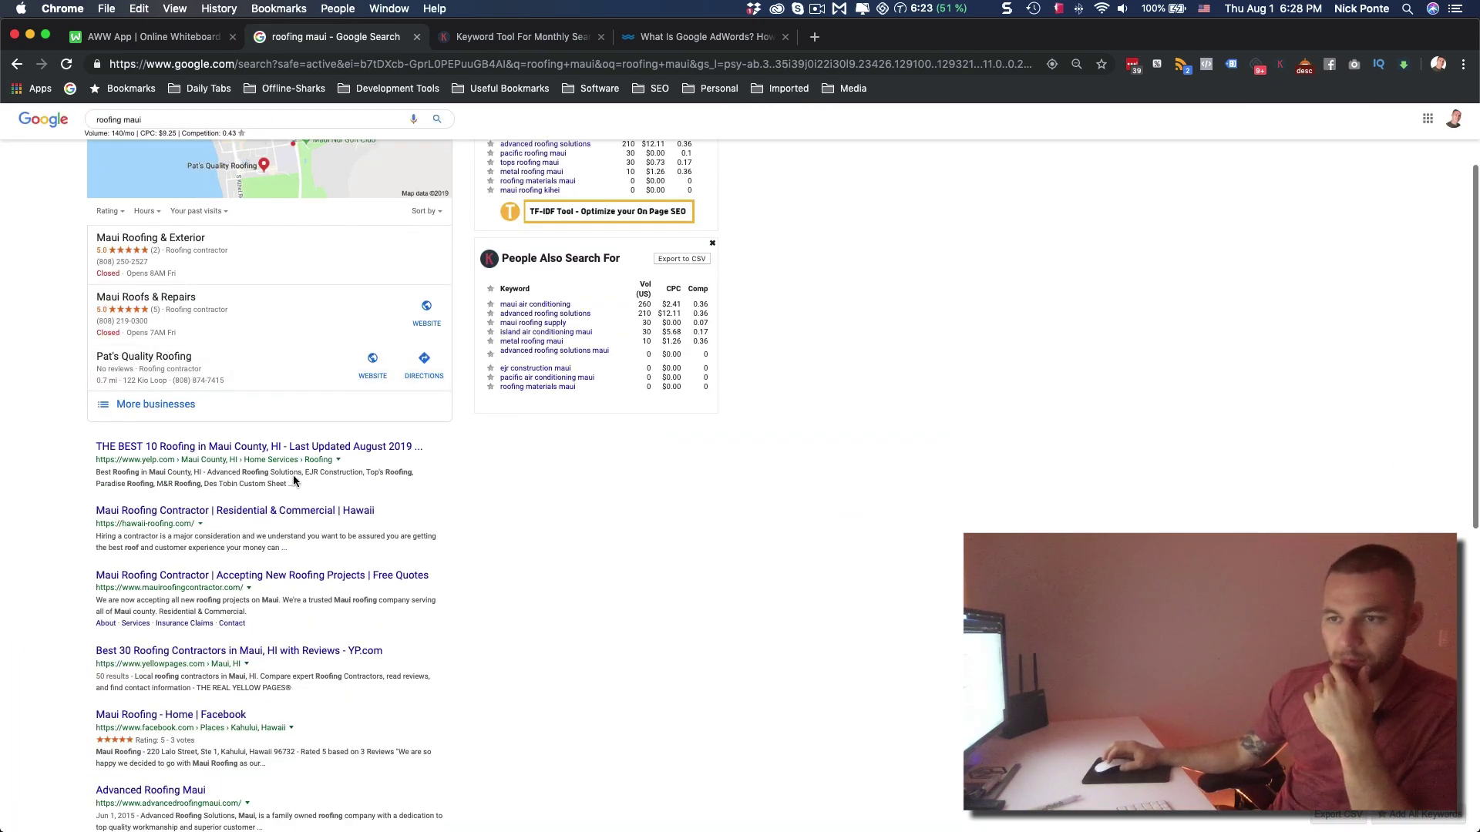
scroll(274, 532, down, 7)
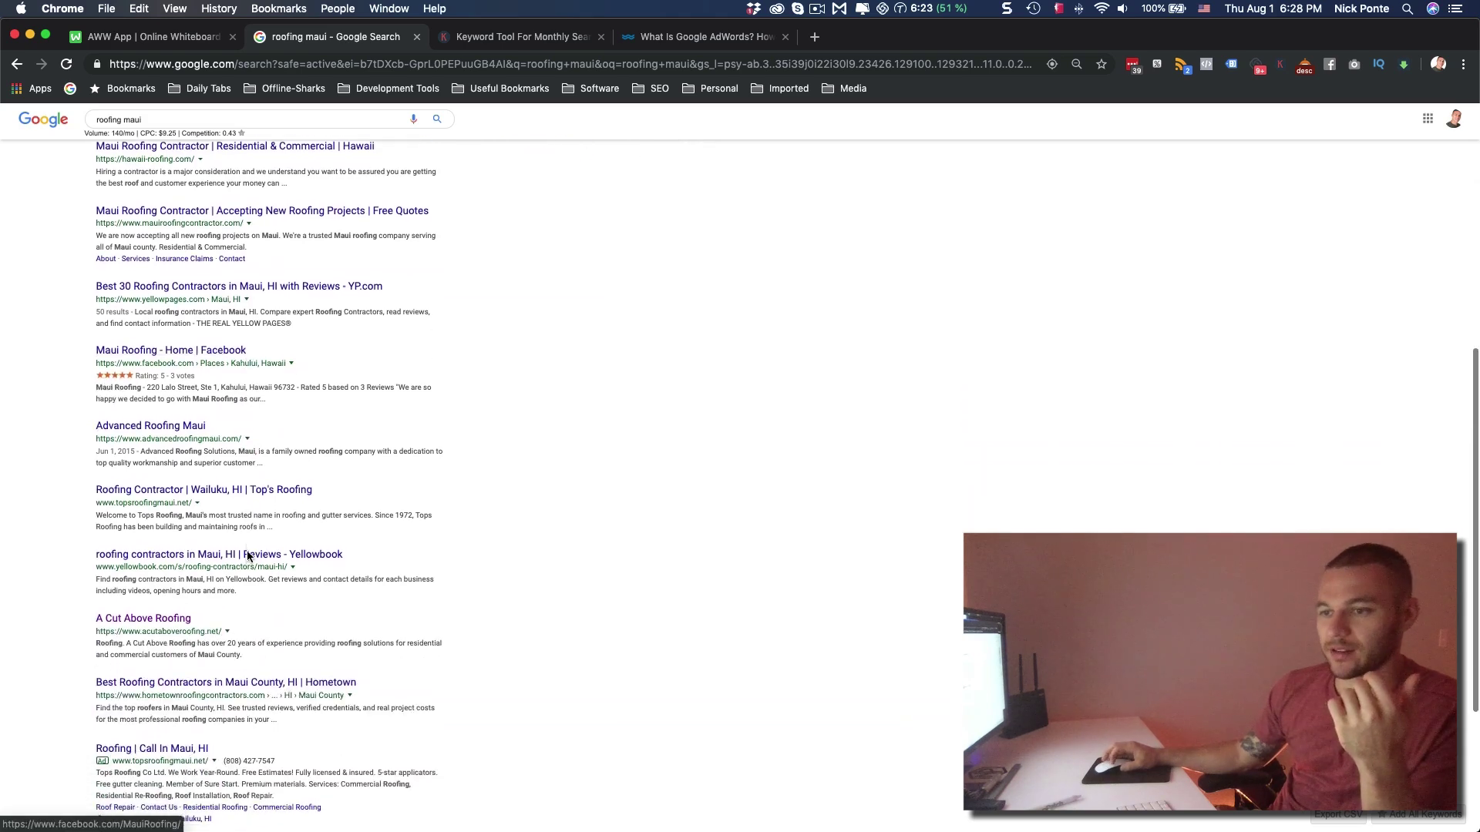
scroll(249, 551, down, 2)
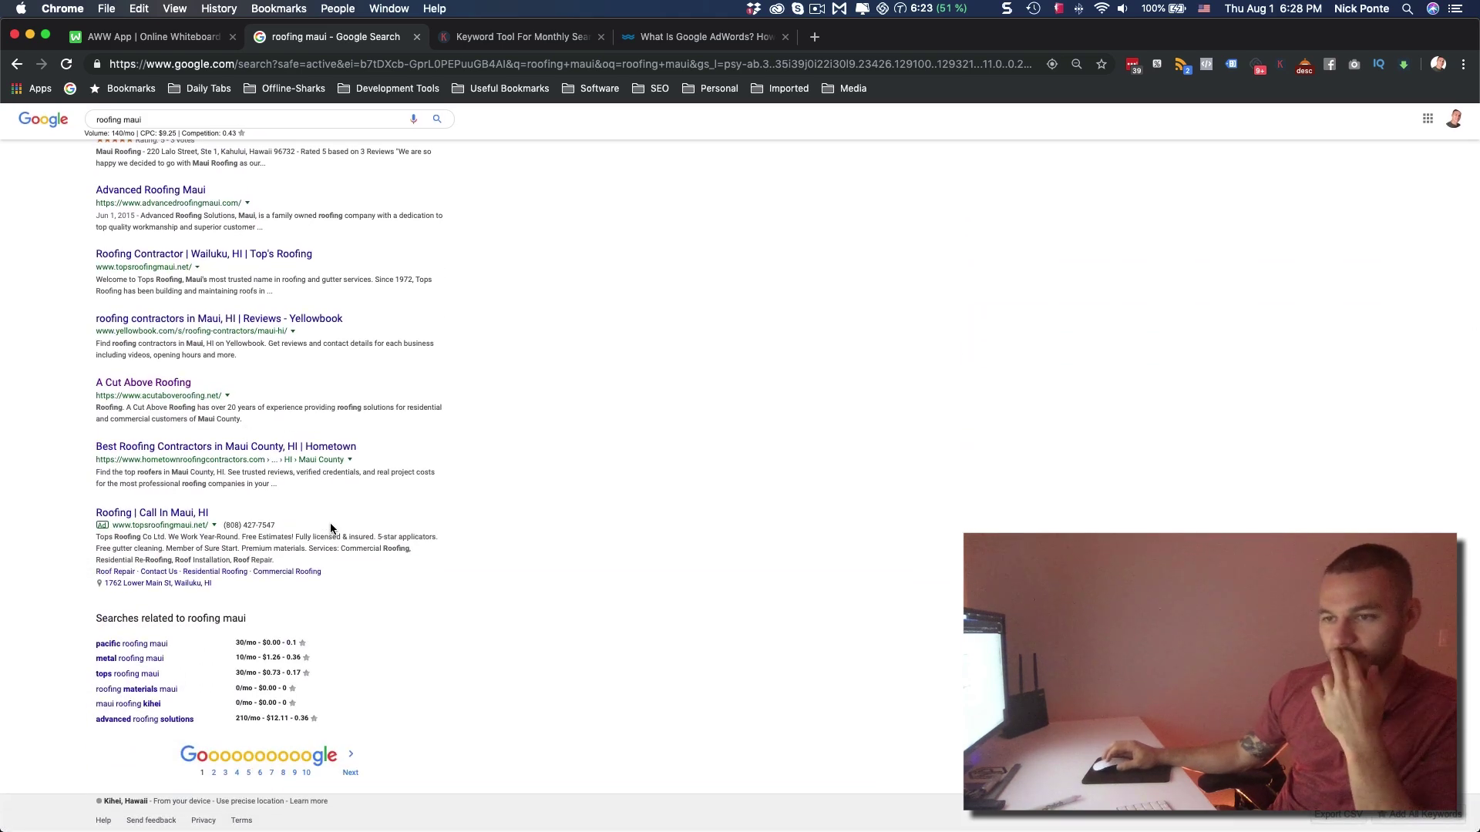
scroll(254, 481, up, 12)
Return to the AWW whiteboard and point out the large black rectangle and its "Roofing maui" label.
key(super+1)
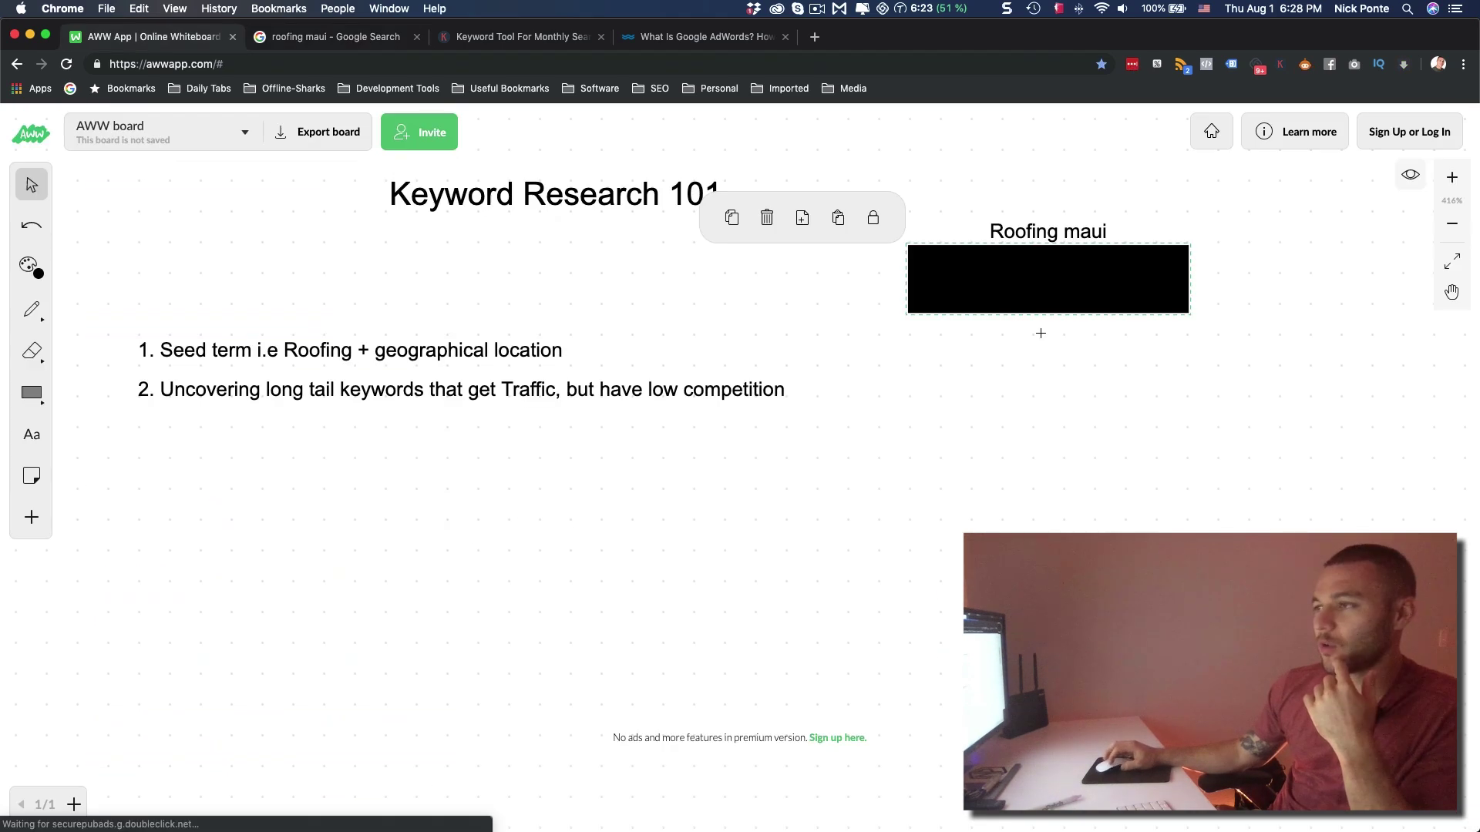
click(1044, 253)
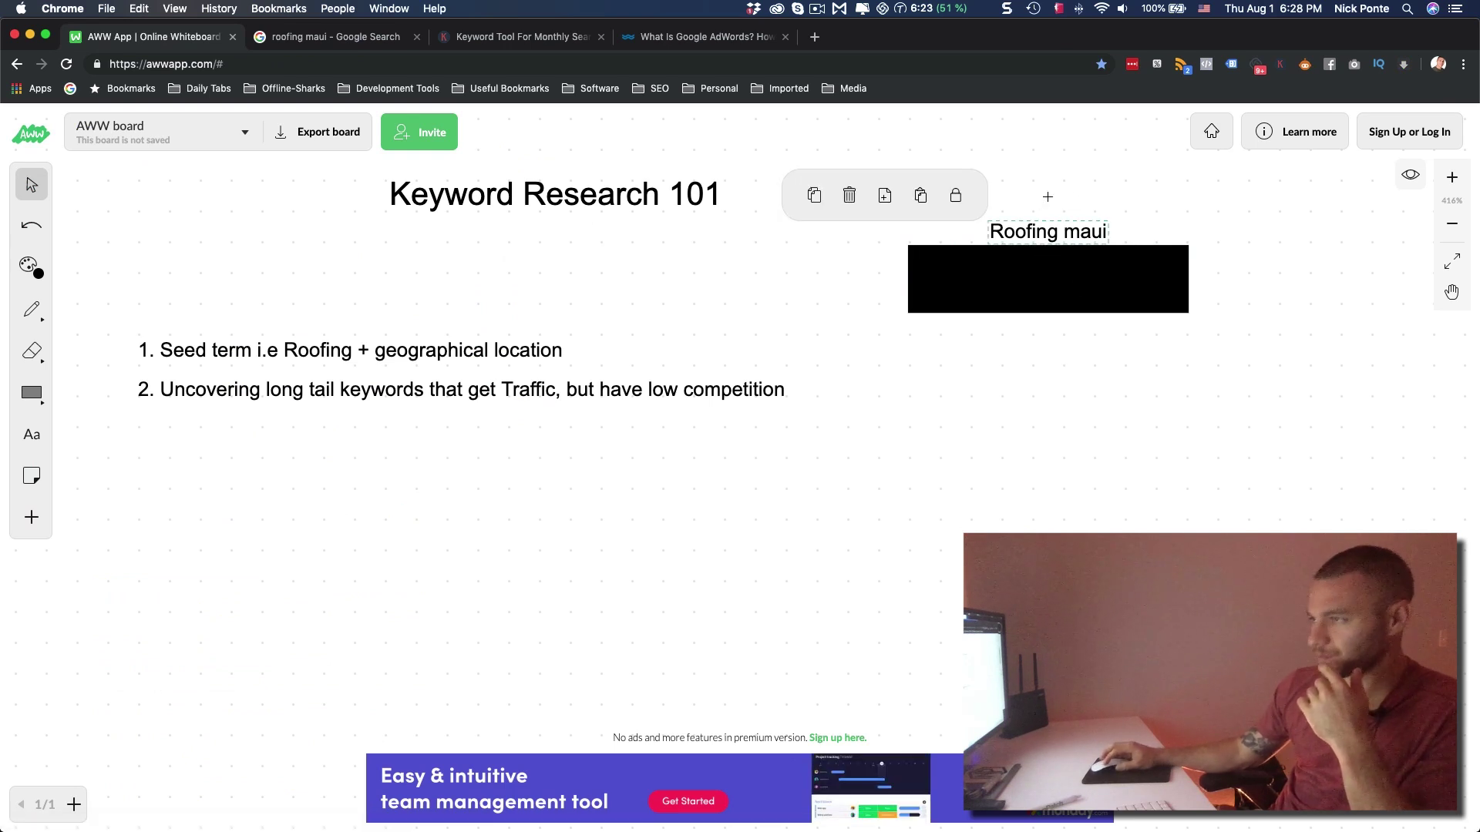
click(1132, 343)
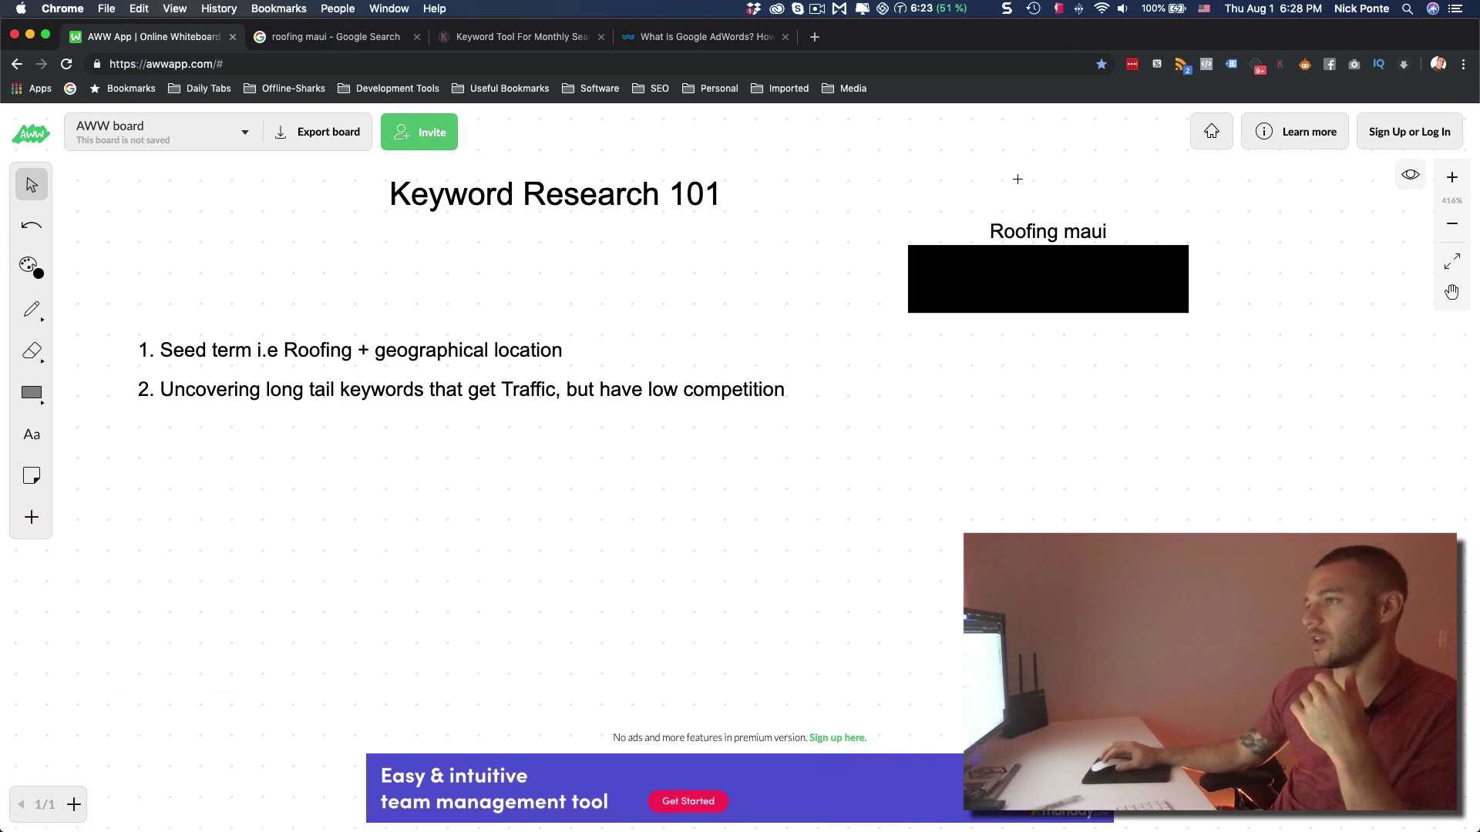
click(1029, 234)
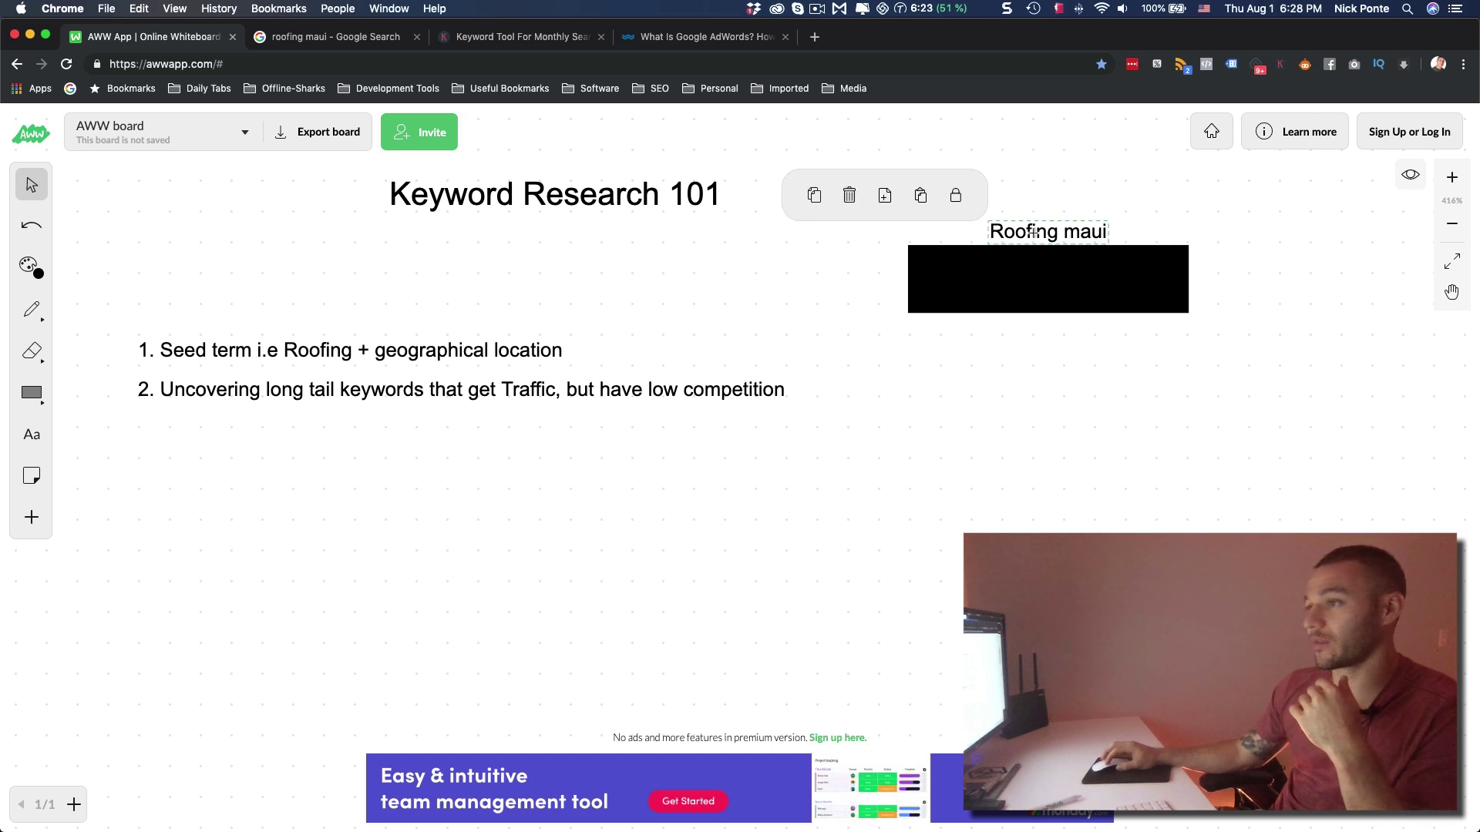
click(964, 403)
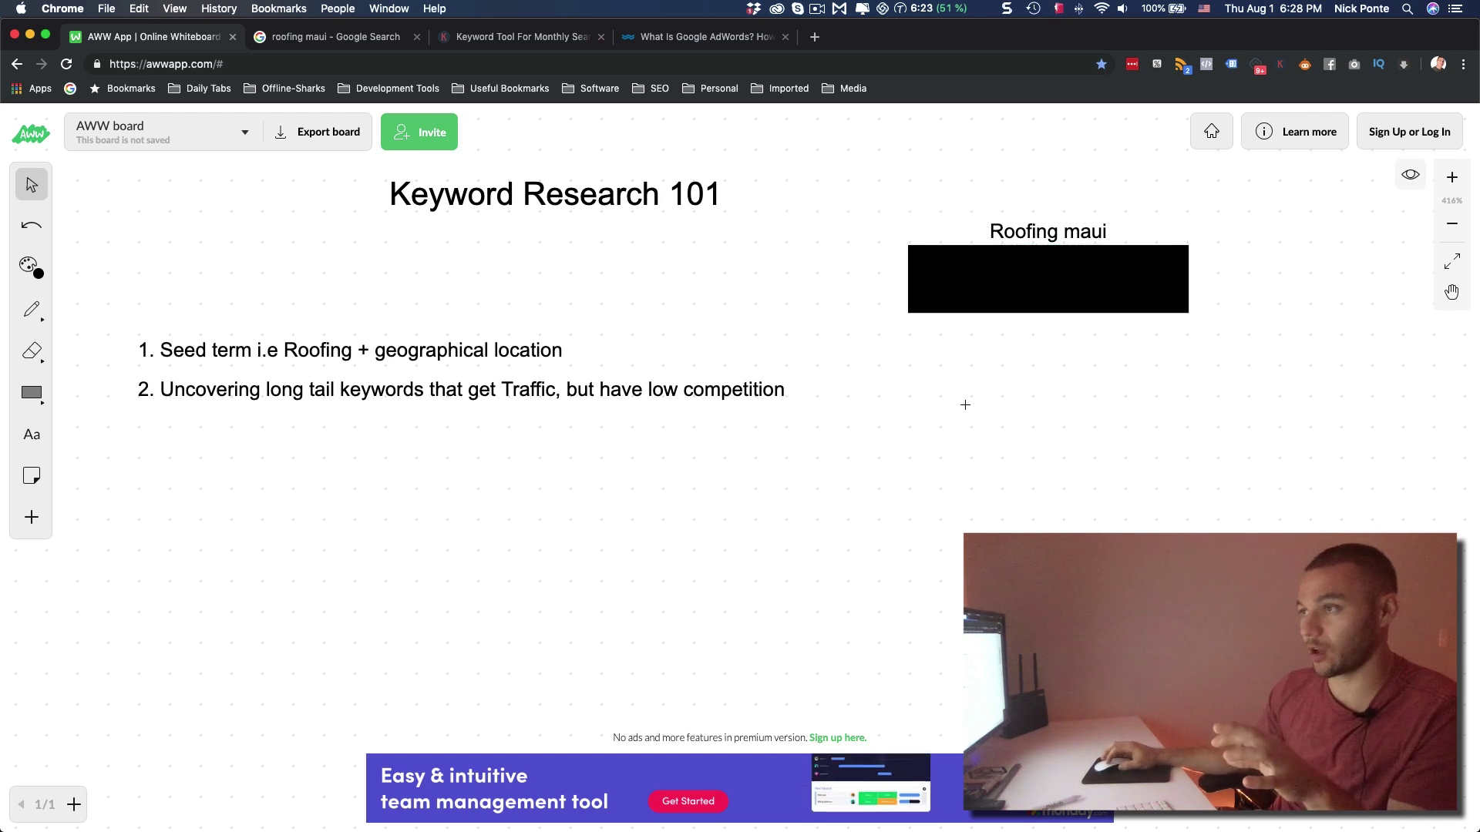
Draw three small filled black rectangles in a row below the large black rectangle.
click(32, 394)
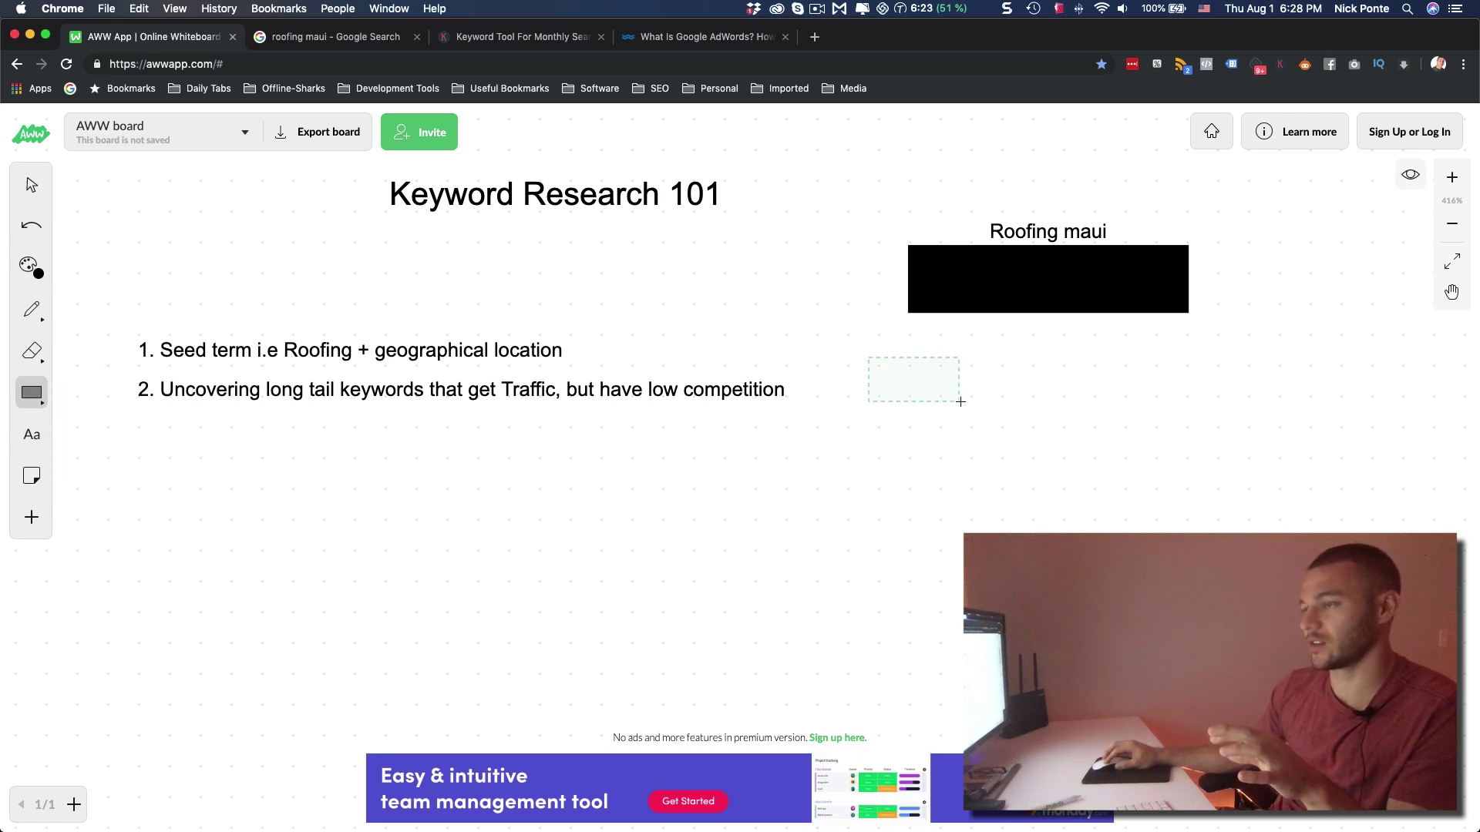
drag(961, 401, 979, 396)
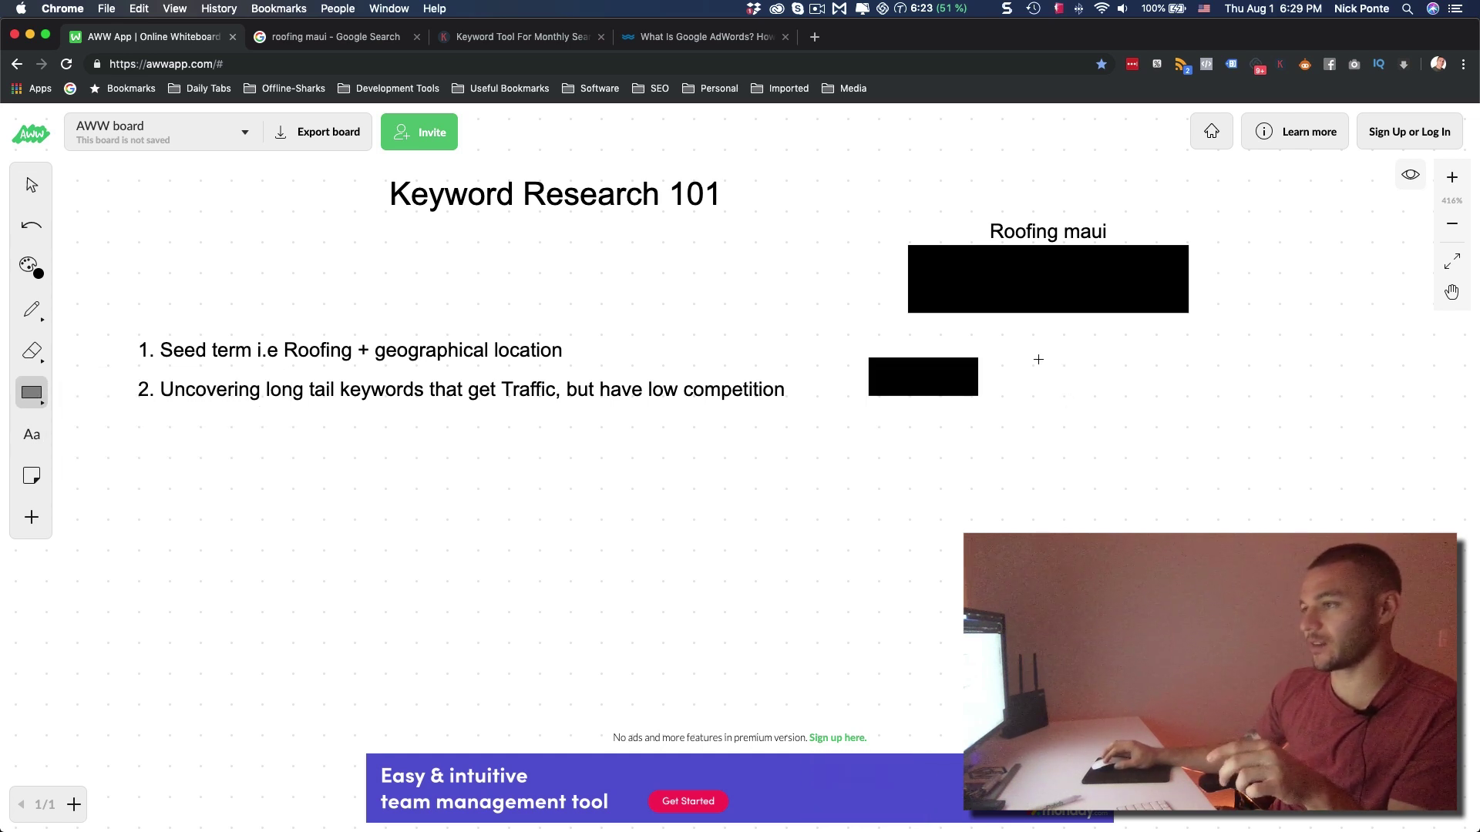
drag(1152, 396, 1152, 395)
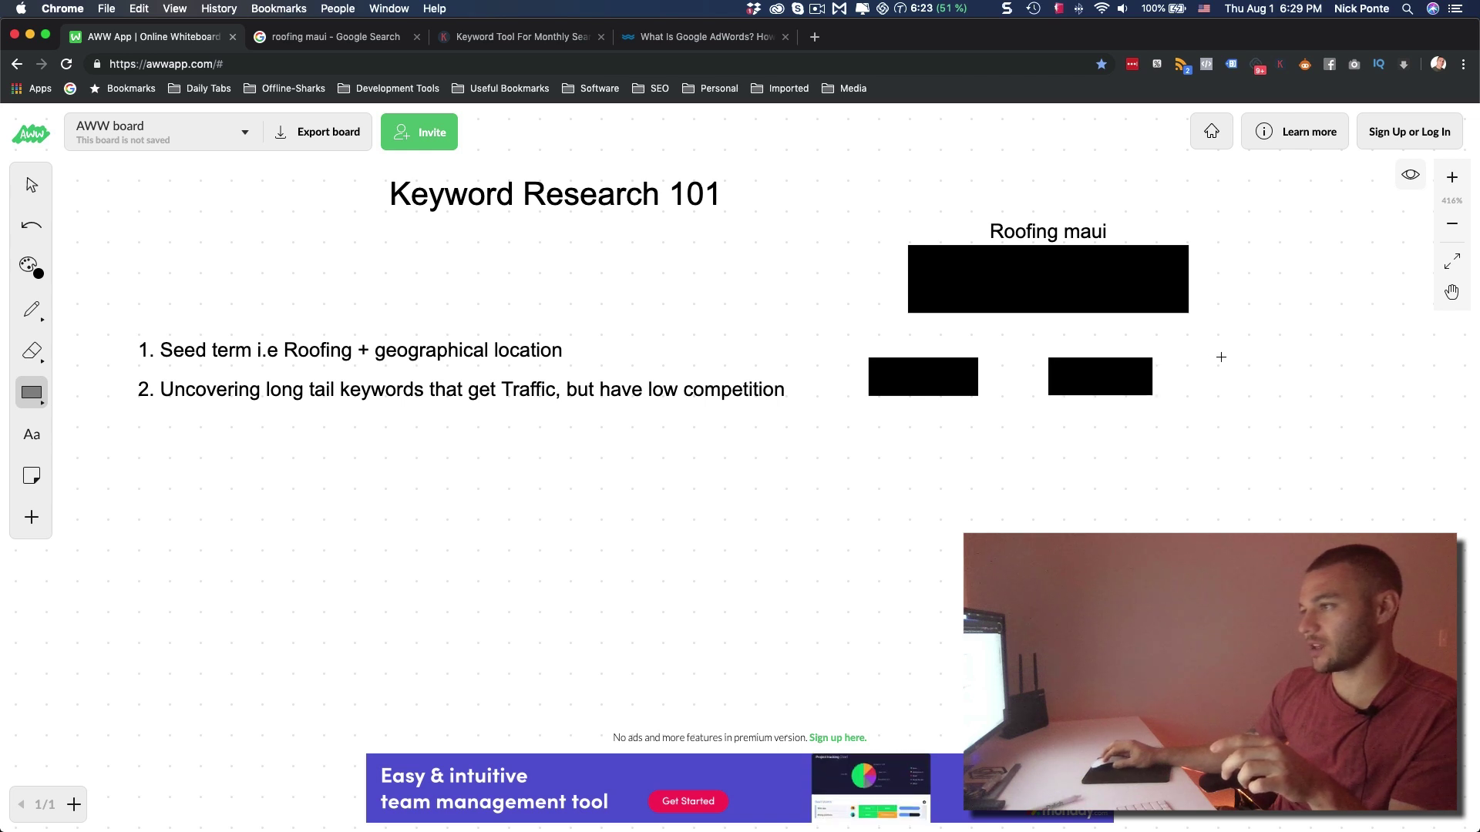
click(32, 434)
click(811, 446)
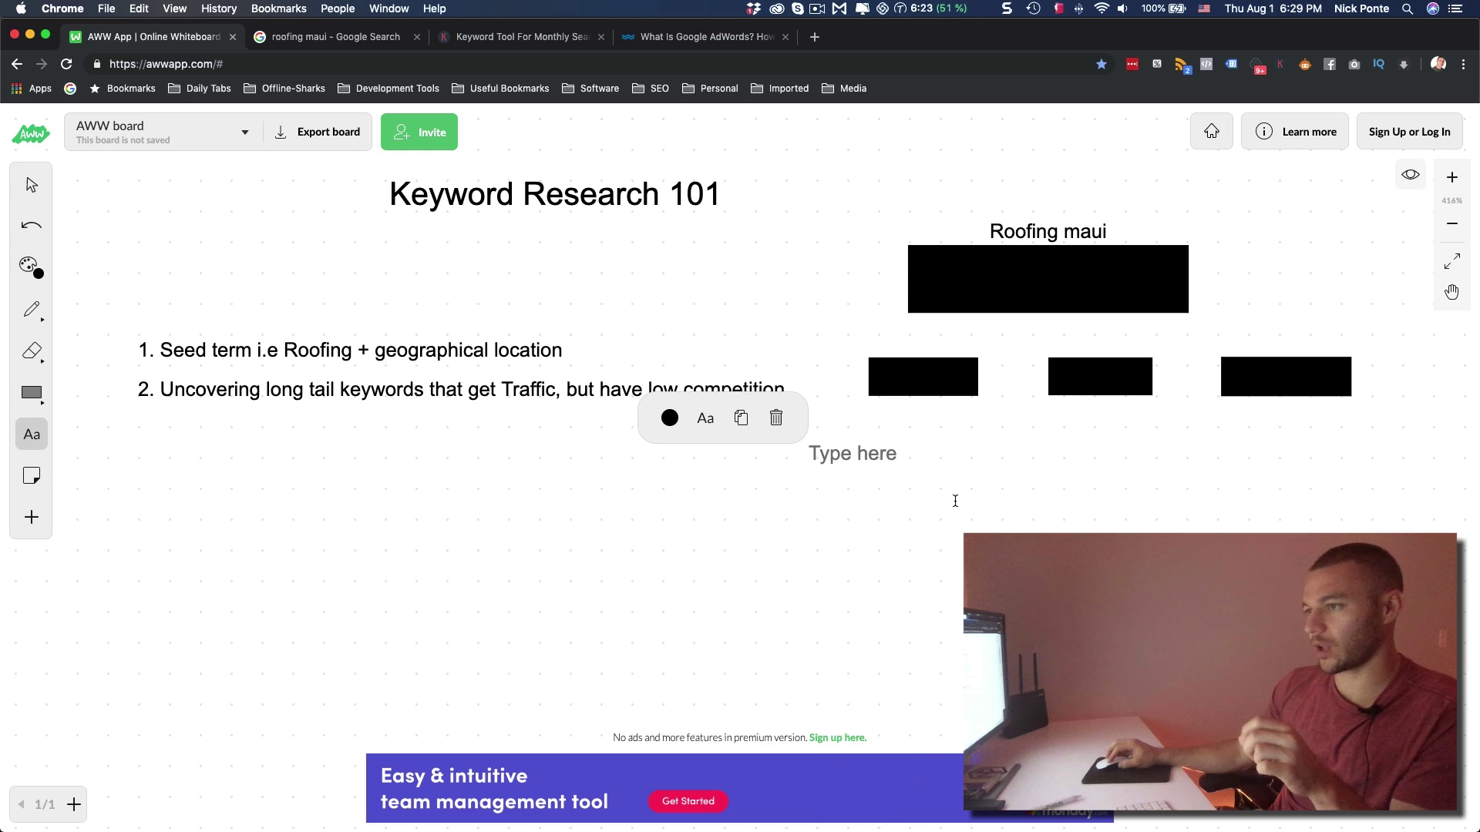
click(921, 375)
click(833, 449)
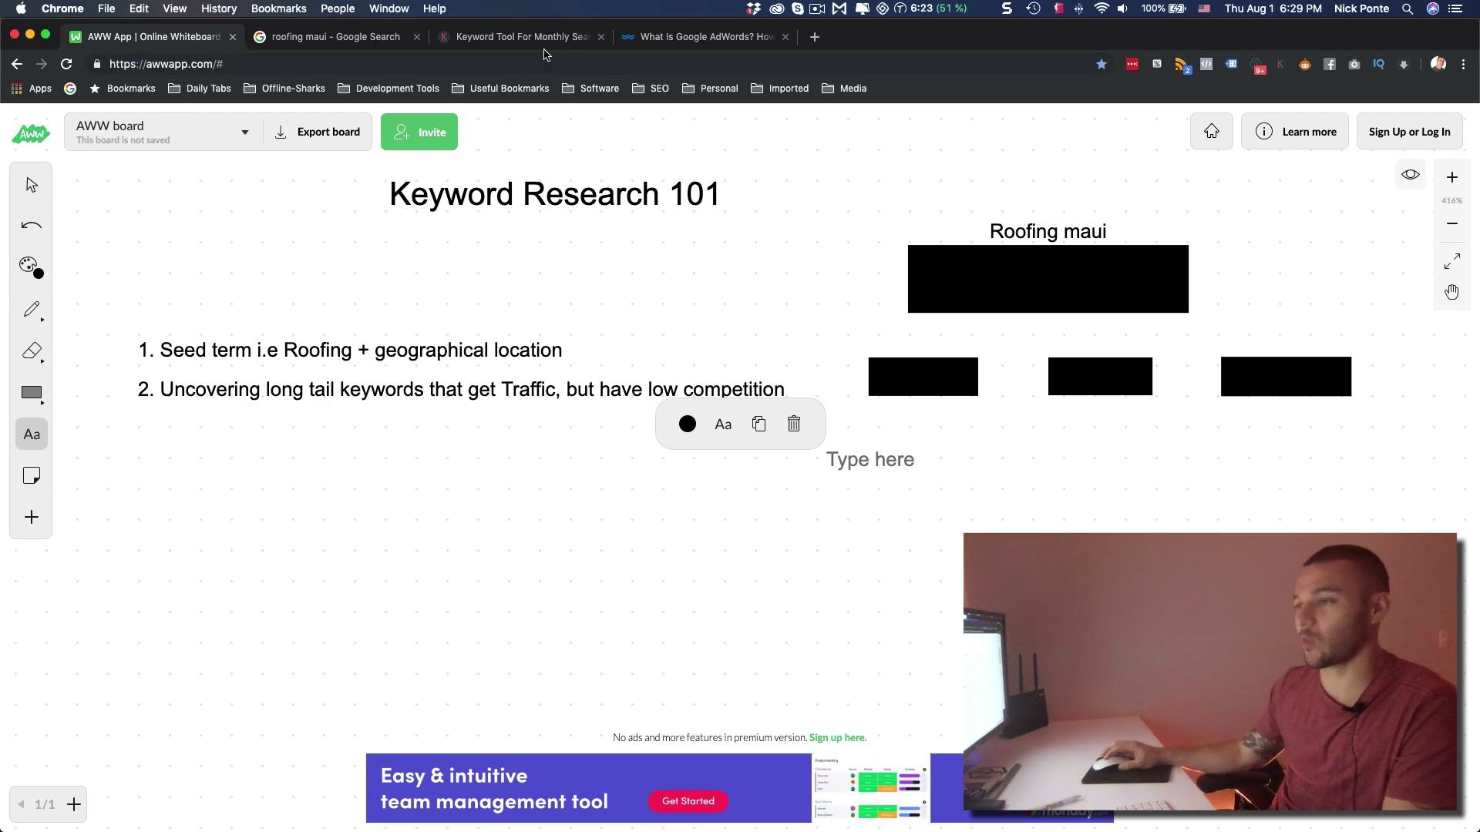
Switch to the Google results, copy the related keyword "metal roofing maui" and check its monthly search volume.
click(340, 43)
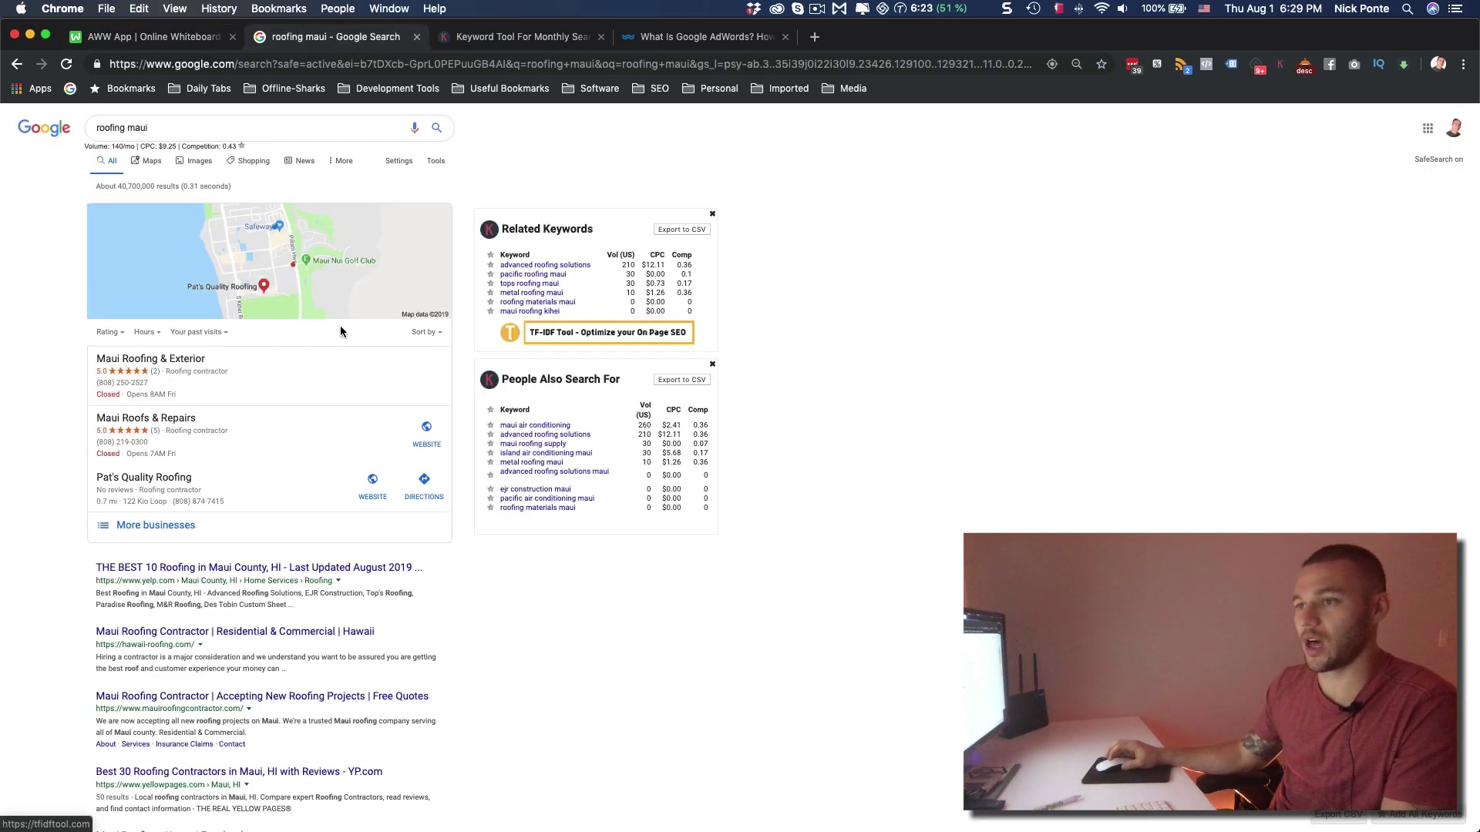
drag(576, 297, 503, 291)
key(super+c)
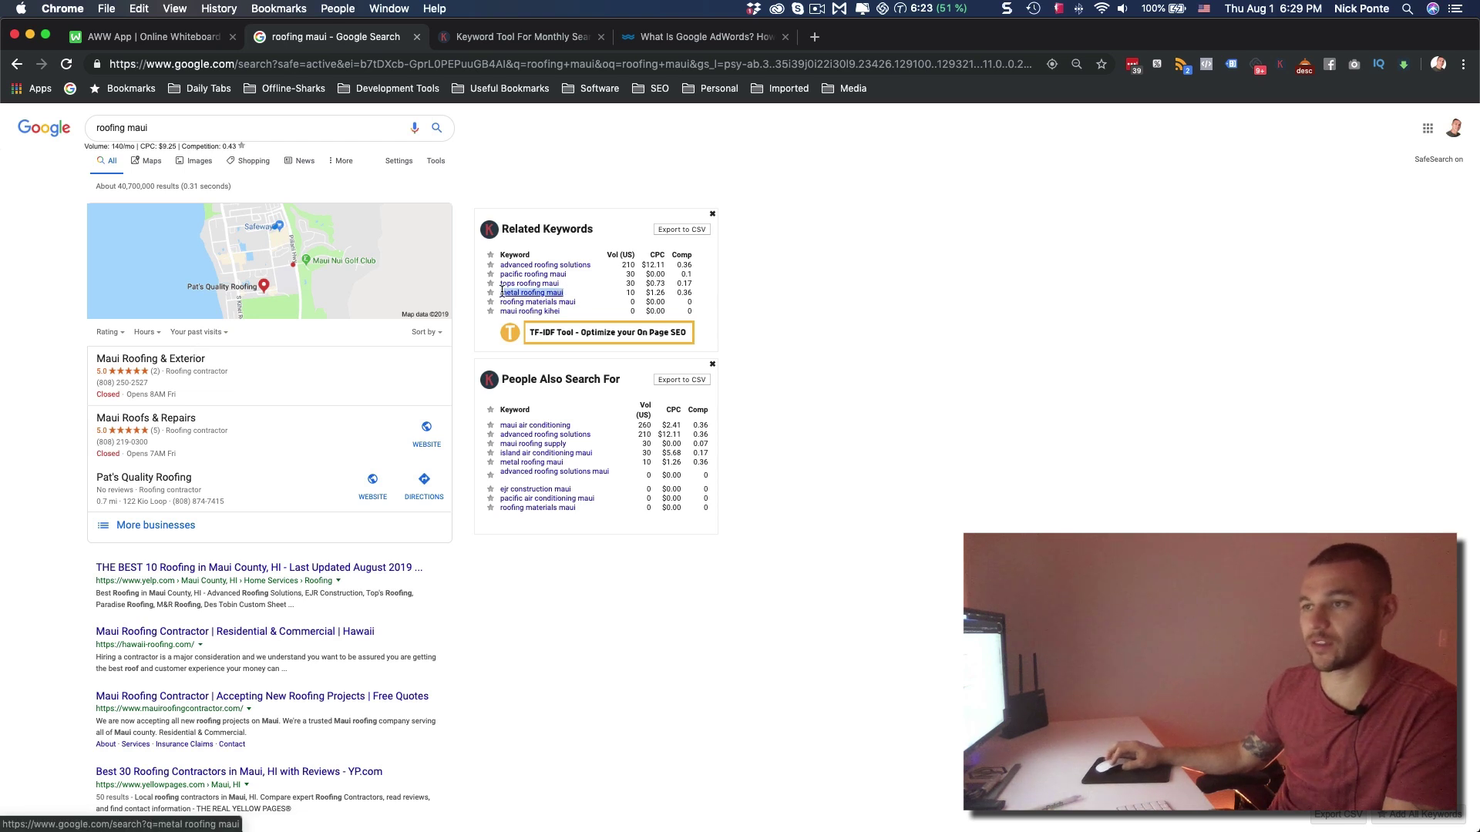
click(627, 294)
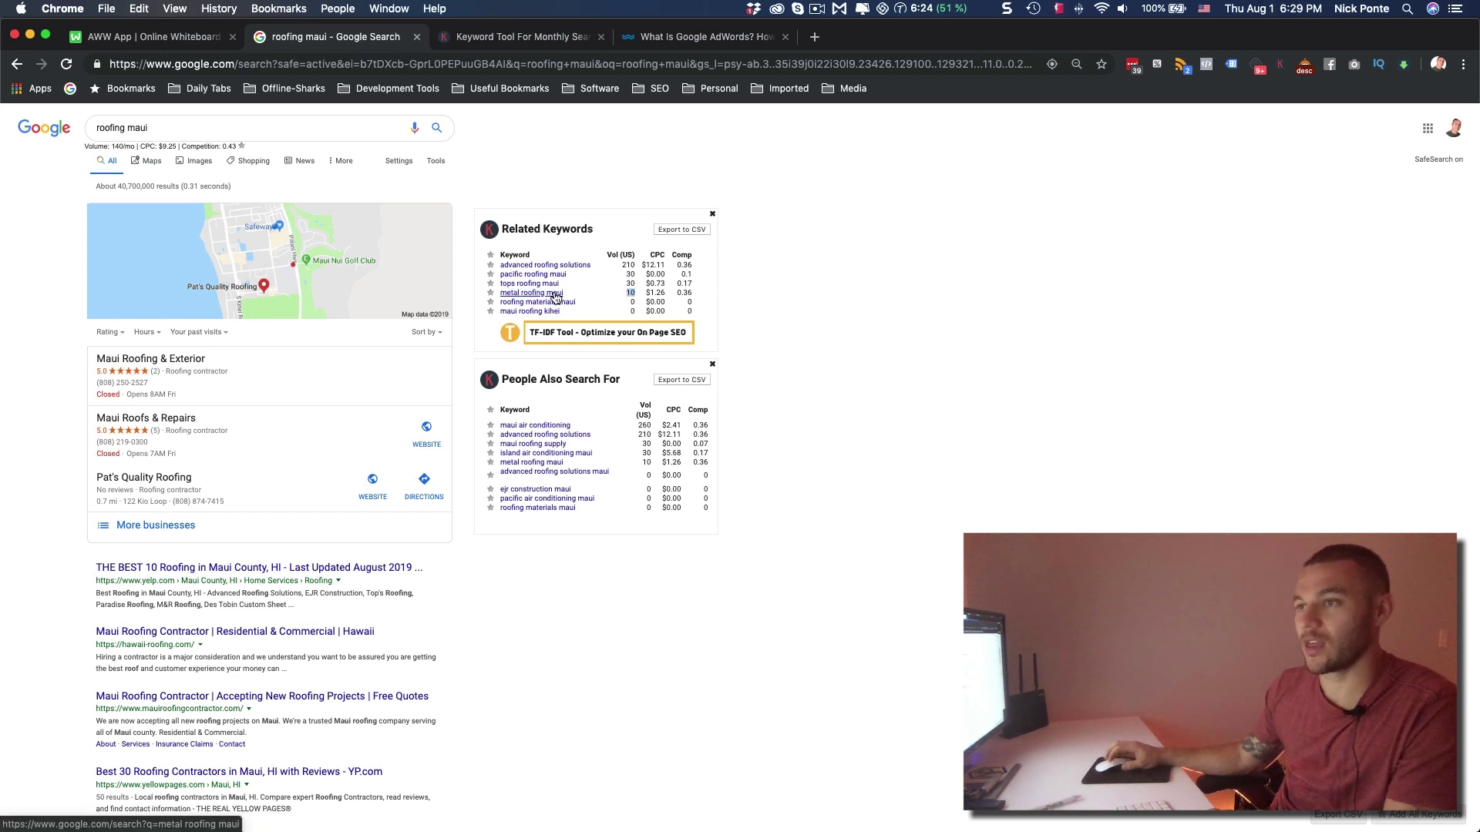
click(834, 290)
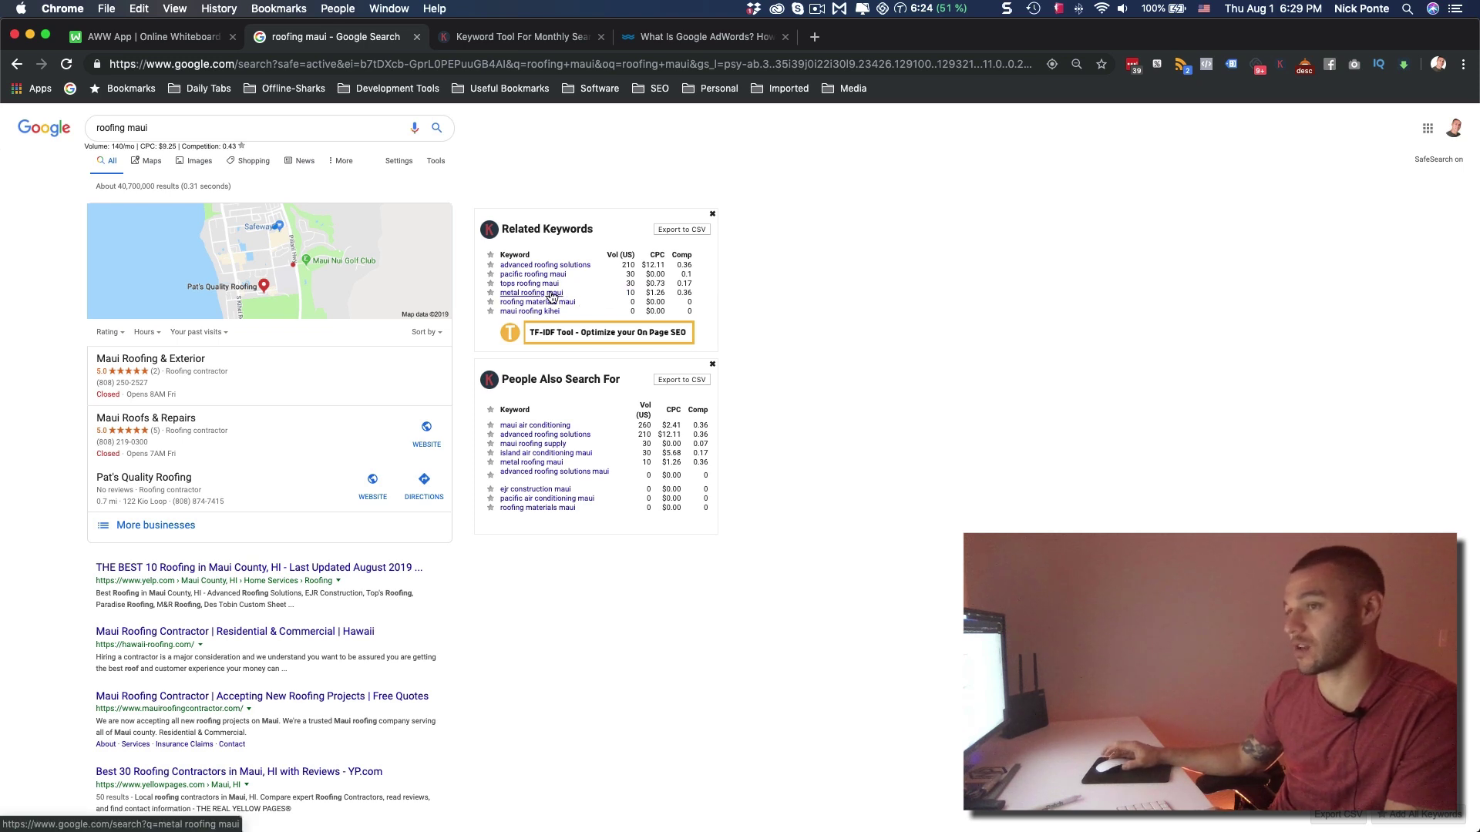
View the Keywords Everywhere website, close its page and return to the whiteboard.
click(535, 42)
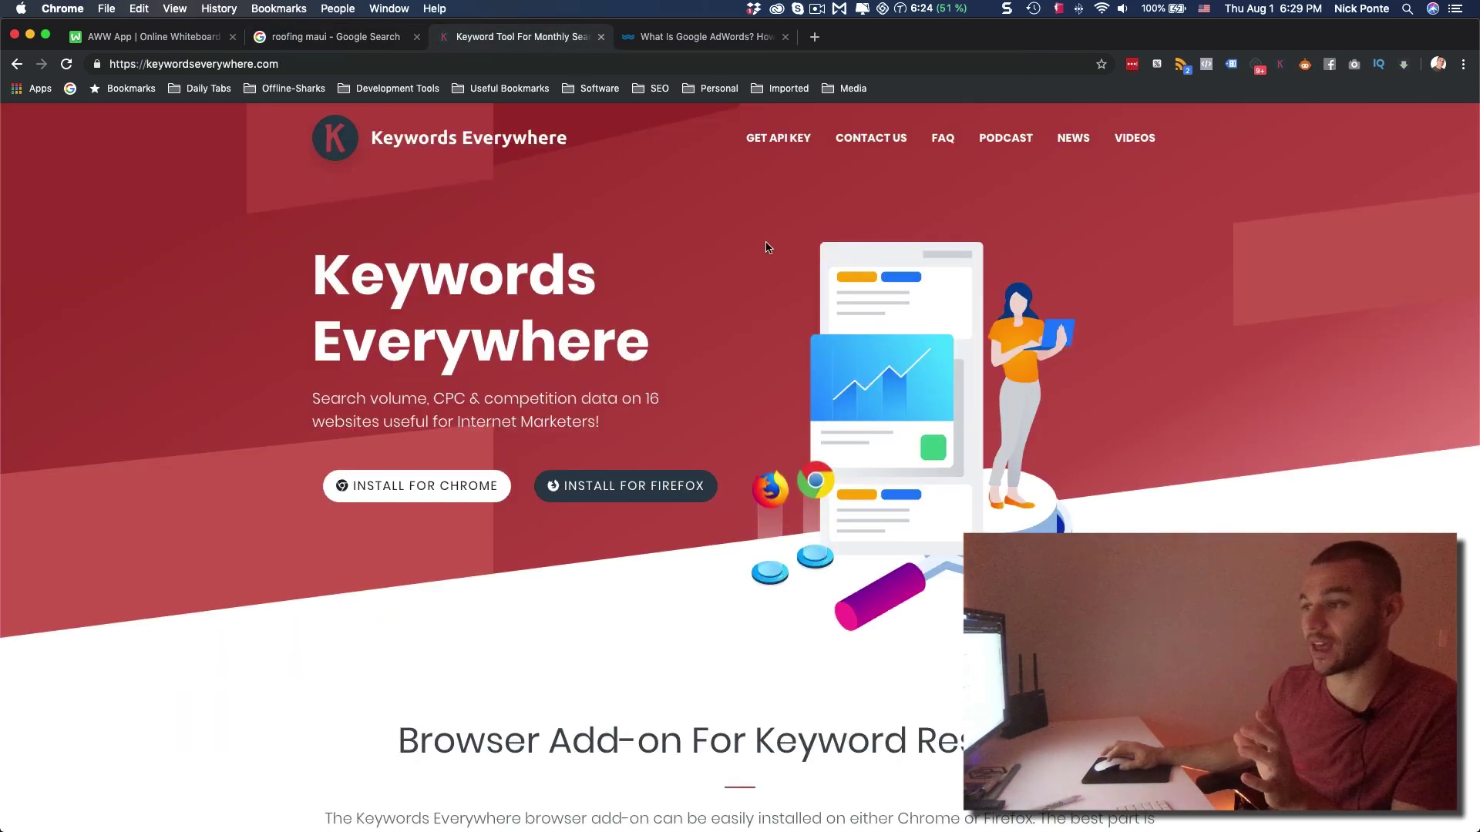
click(271, 44)
key(super+1)
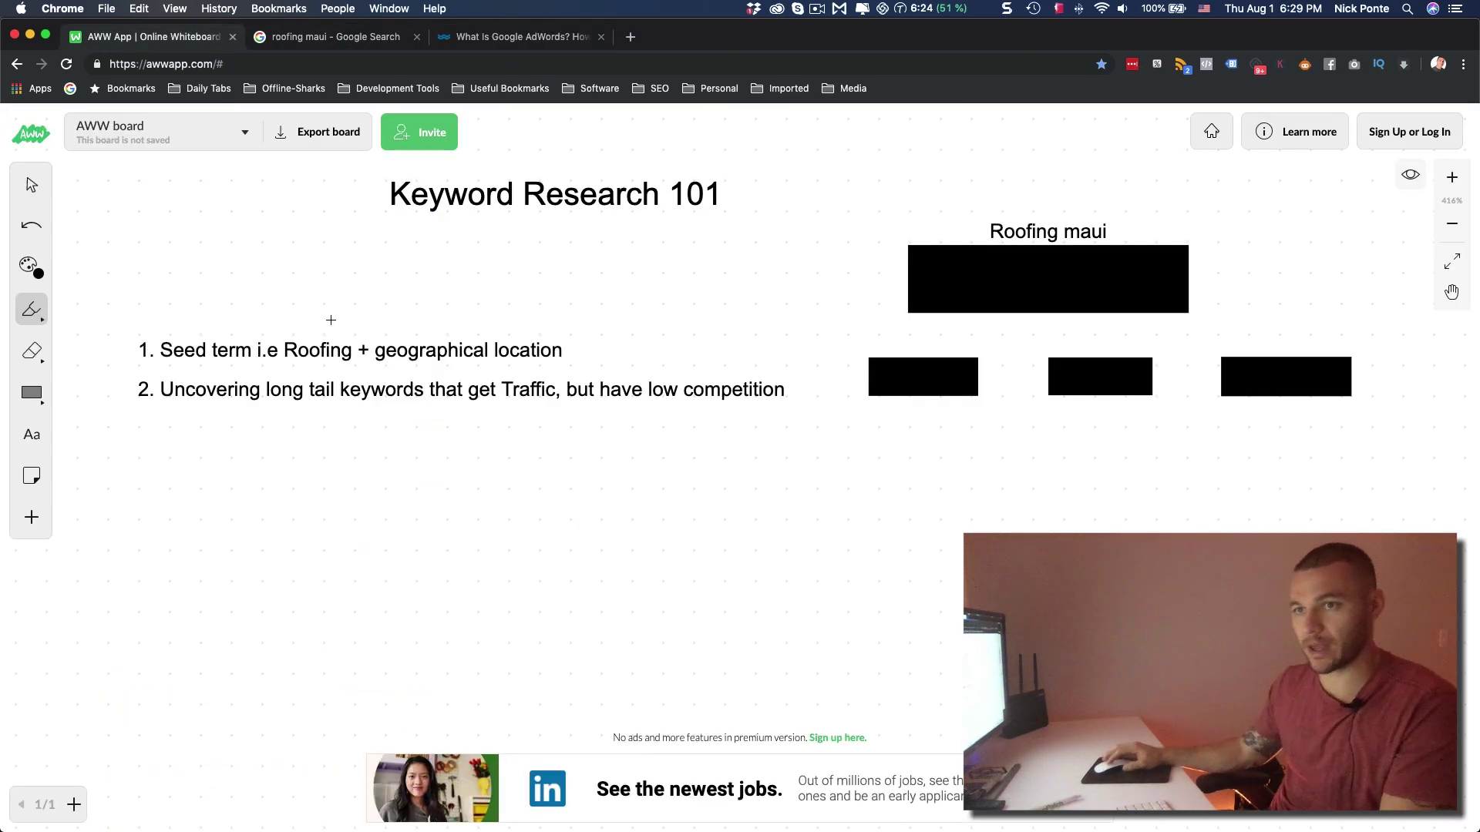
Add the copied keyword "metal roofing maui" as a text label and place it beneath the first small rectangle.
click(32, 434)
click(977, 430)
key(super+v)
key(Escape)
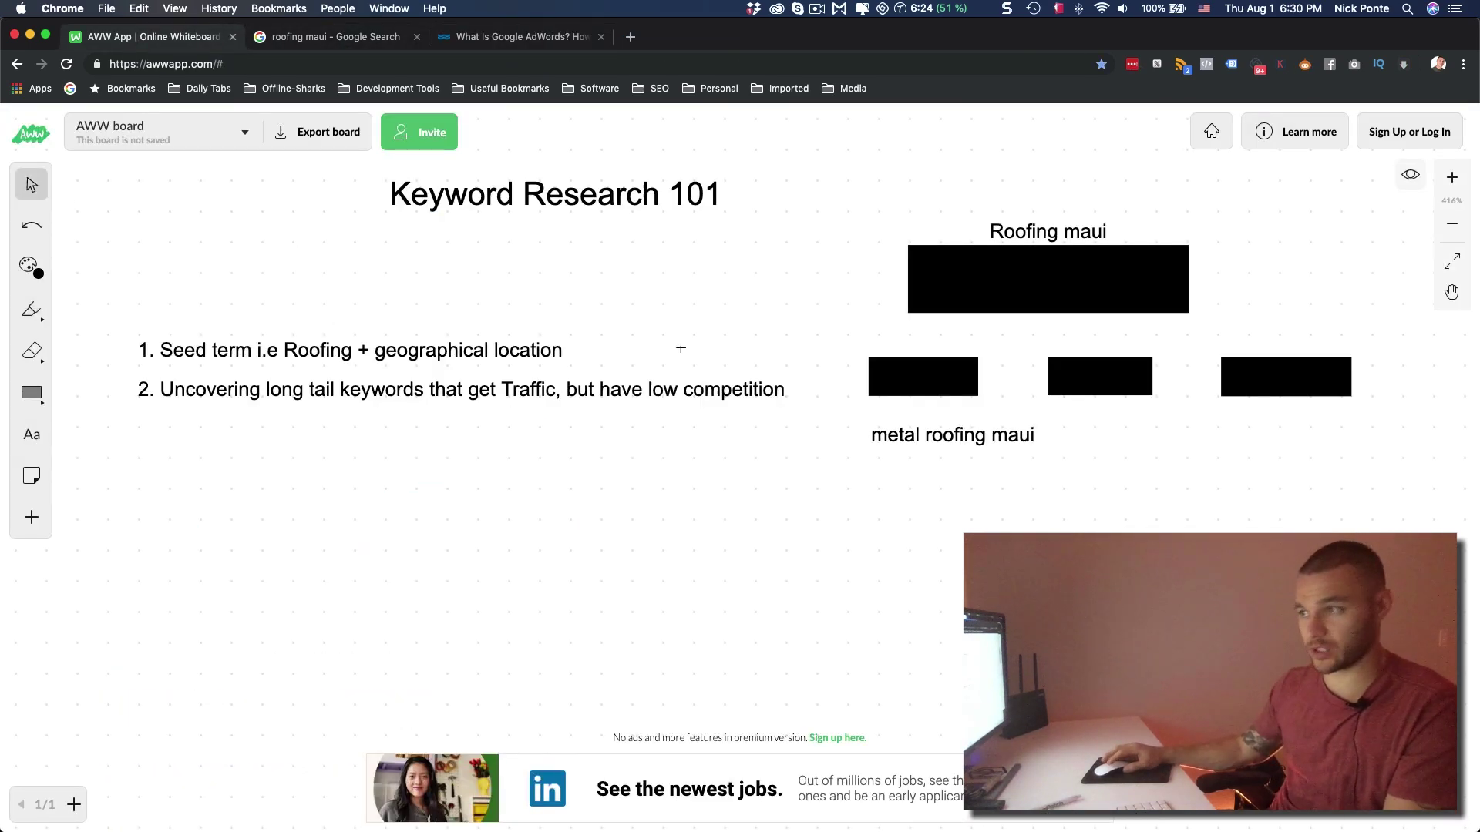
drag(953, 441, 909, 465)
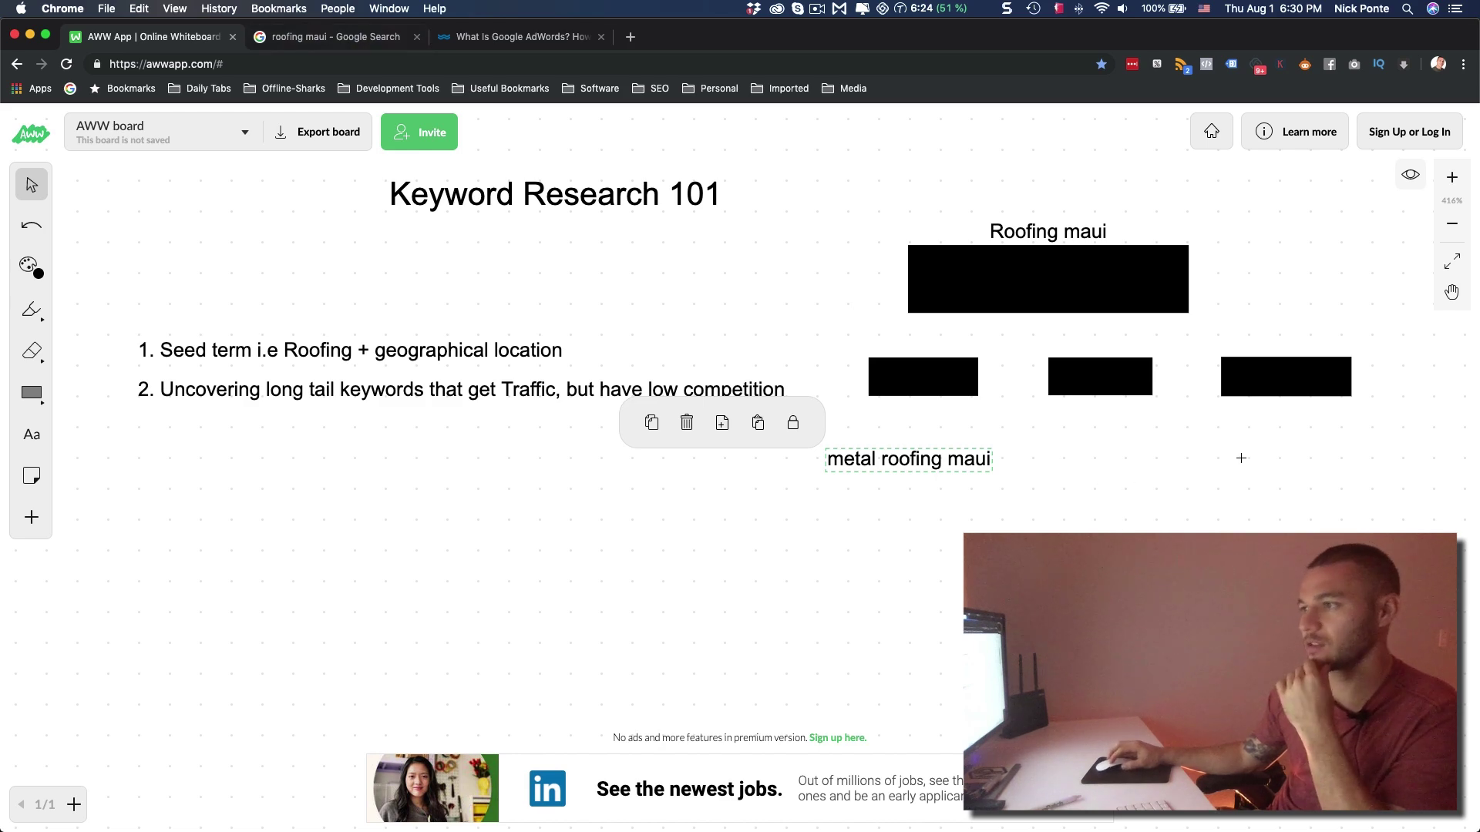
Switch to the Google results and examine the searches related to roofing maui with their monthly volumes, including "tops roofing maui".
click(355, 38)
scroll(454, 428, down, 15)
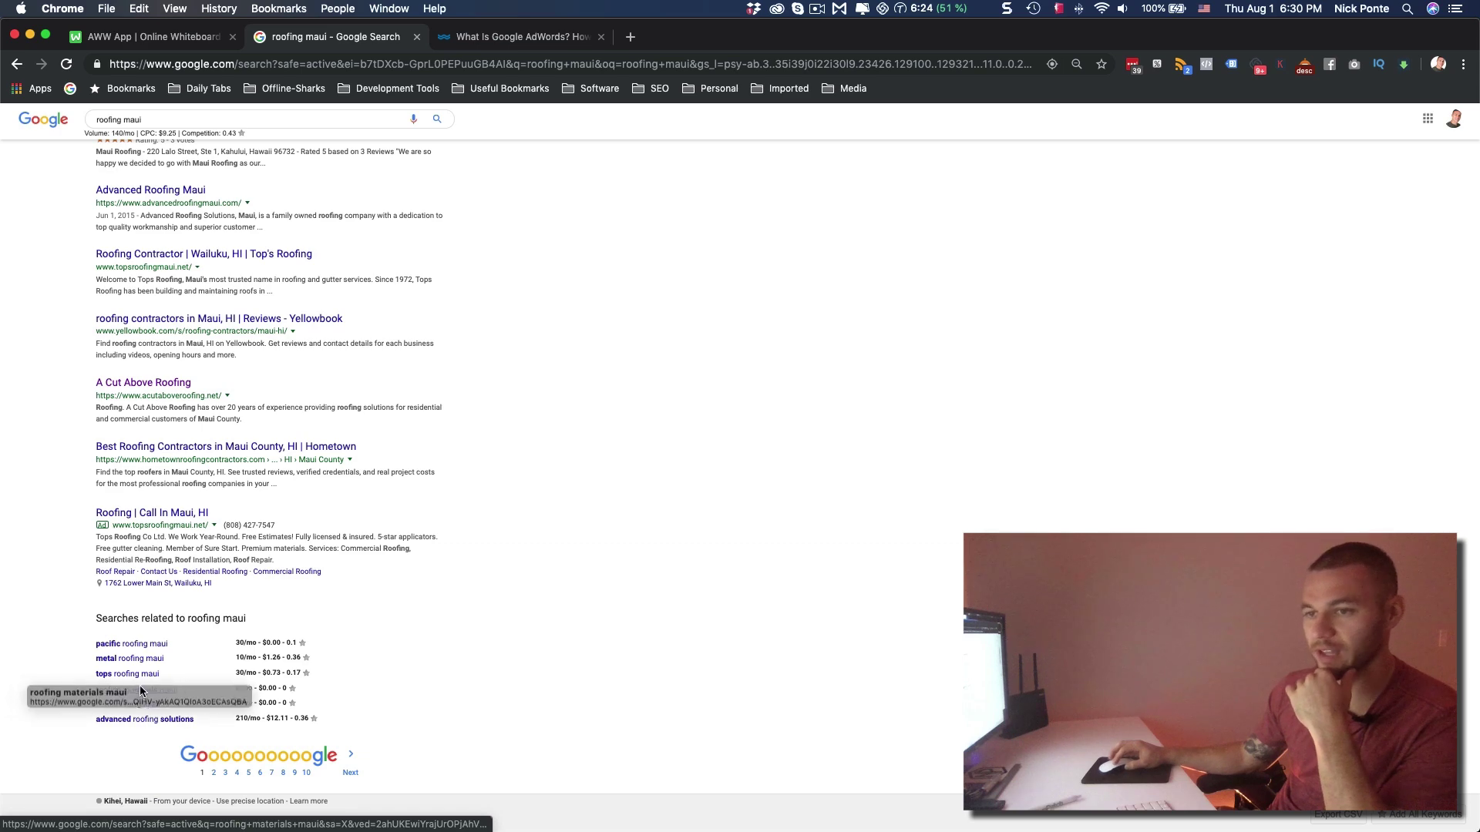
scroll(410, 608, up, 15)
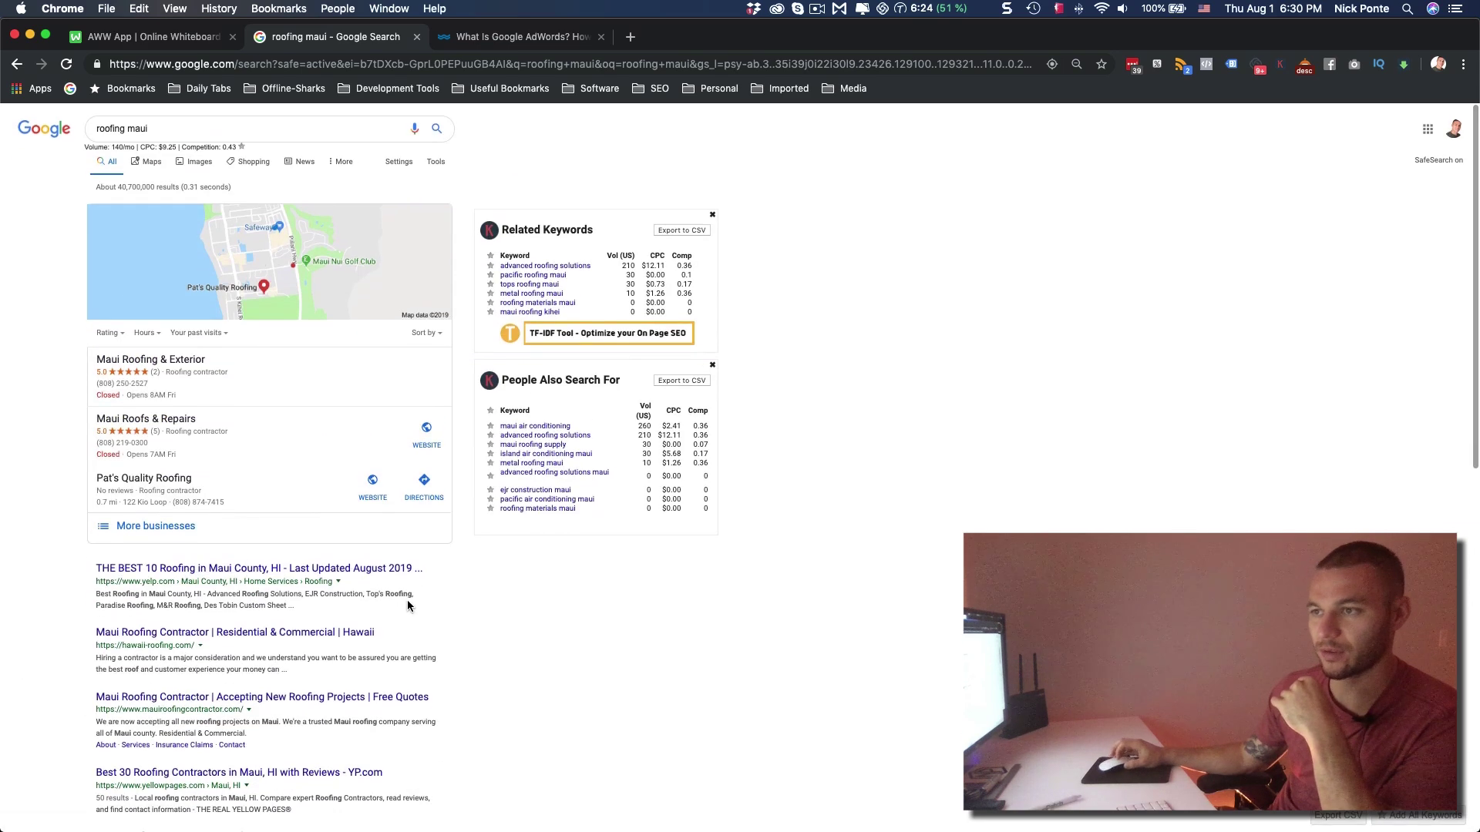
click(262, 131)
scroll(284, 340, down, 15)
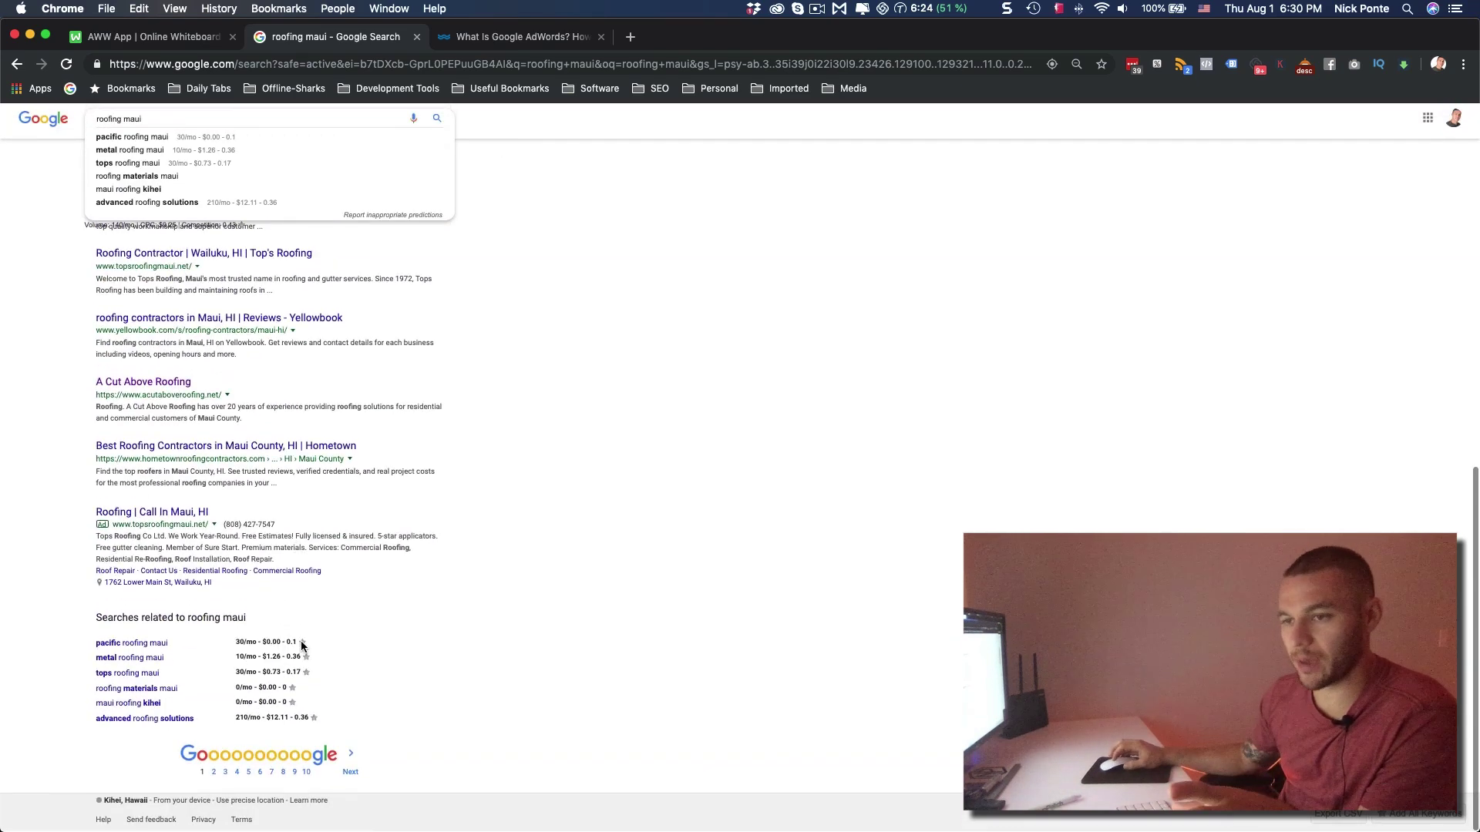
triple_click(105, 610)
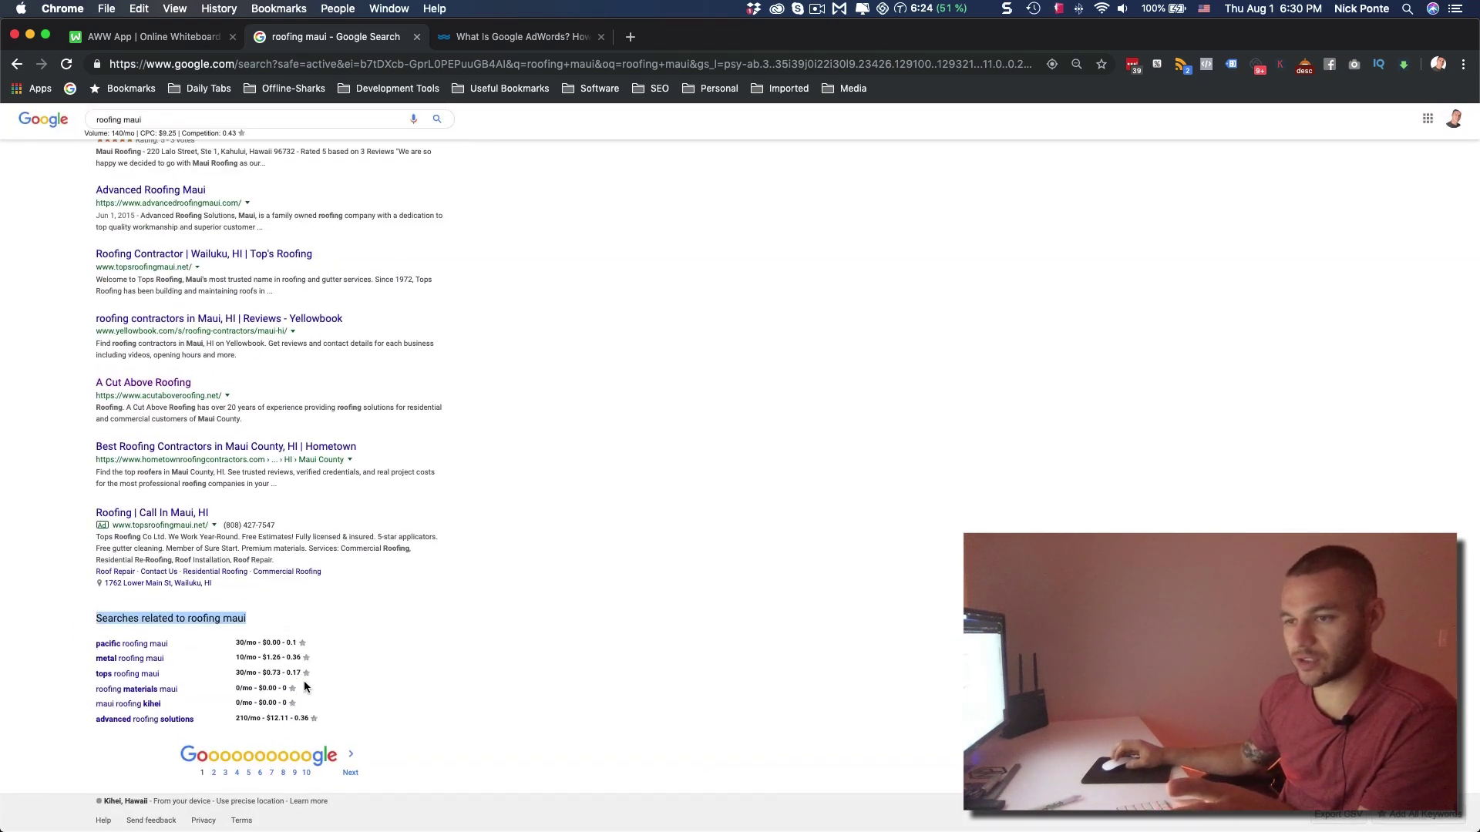
click(254, 621)
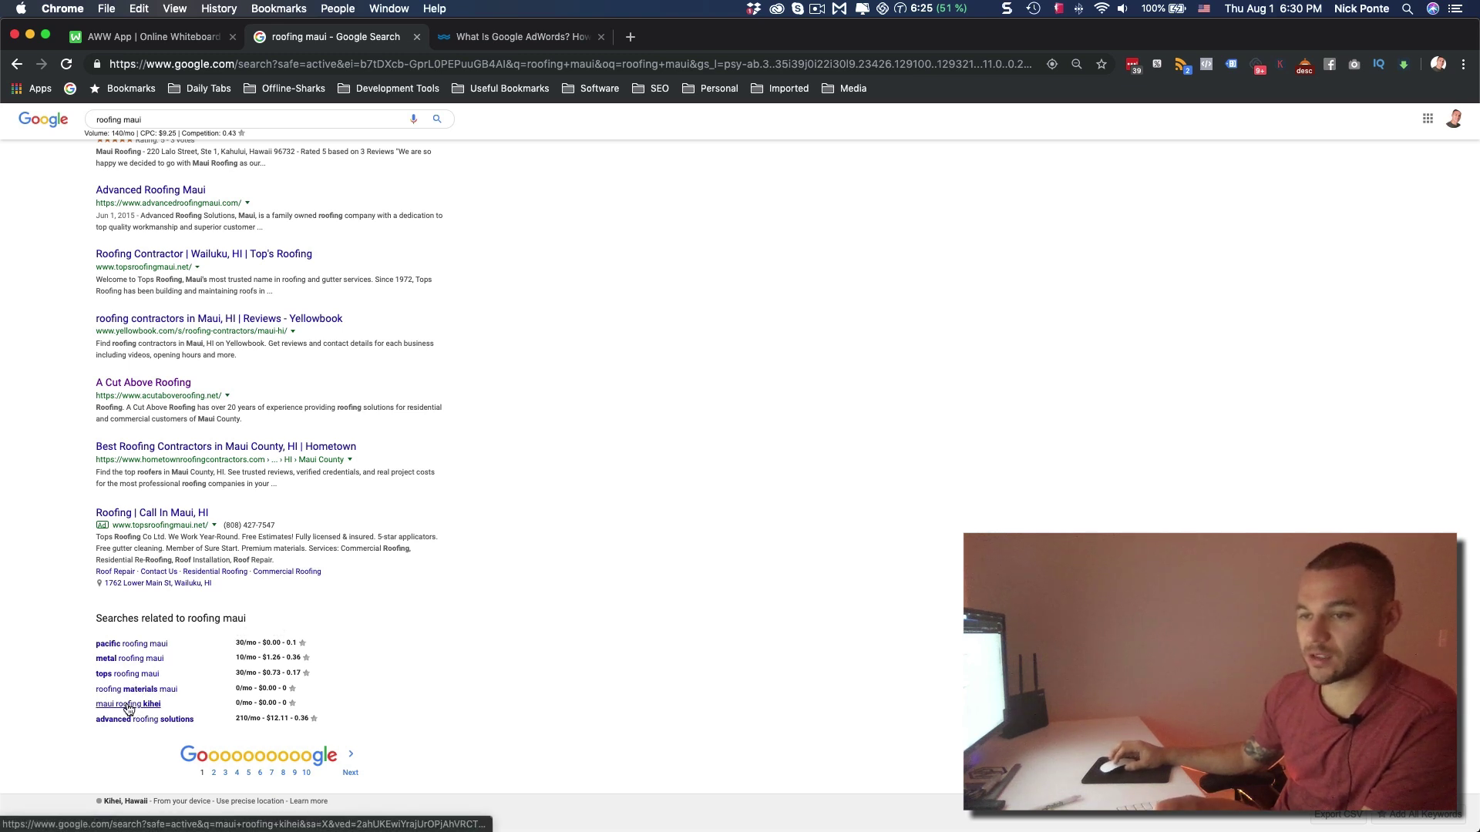
drag(178, 708, 128, 708)
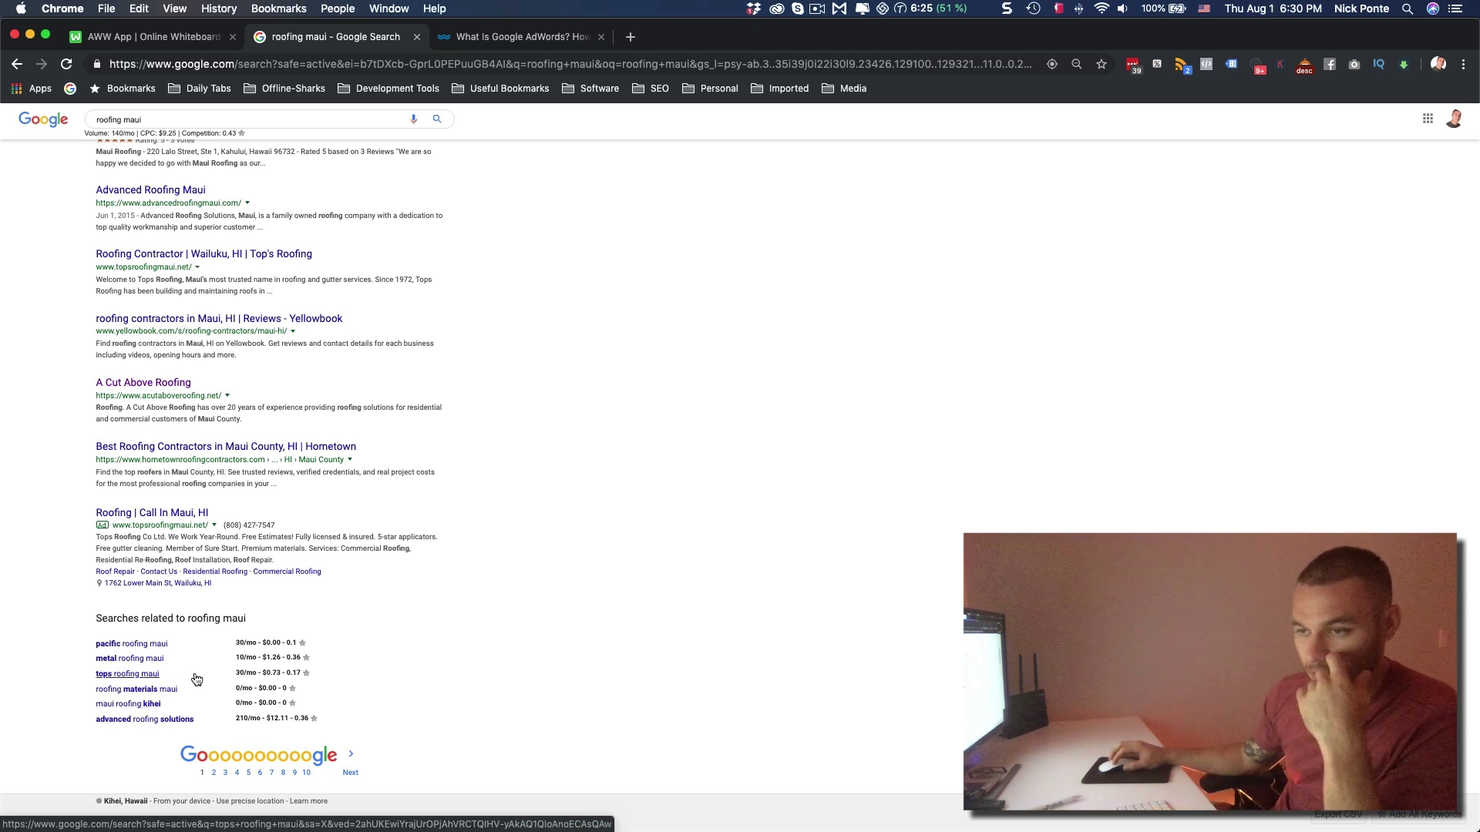
drag(247, 674, 255, 675)
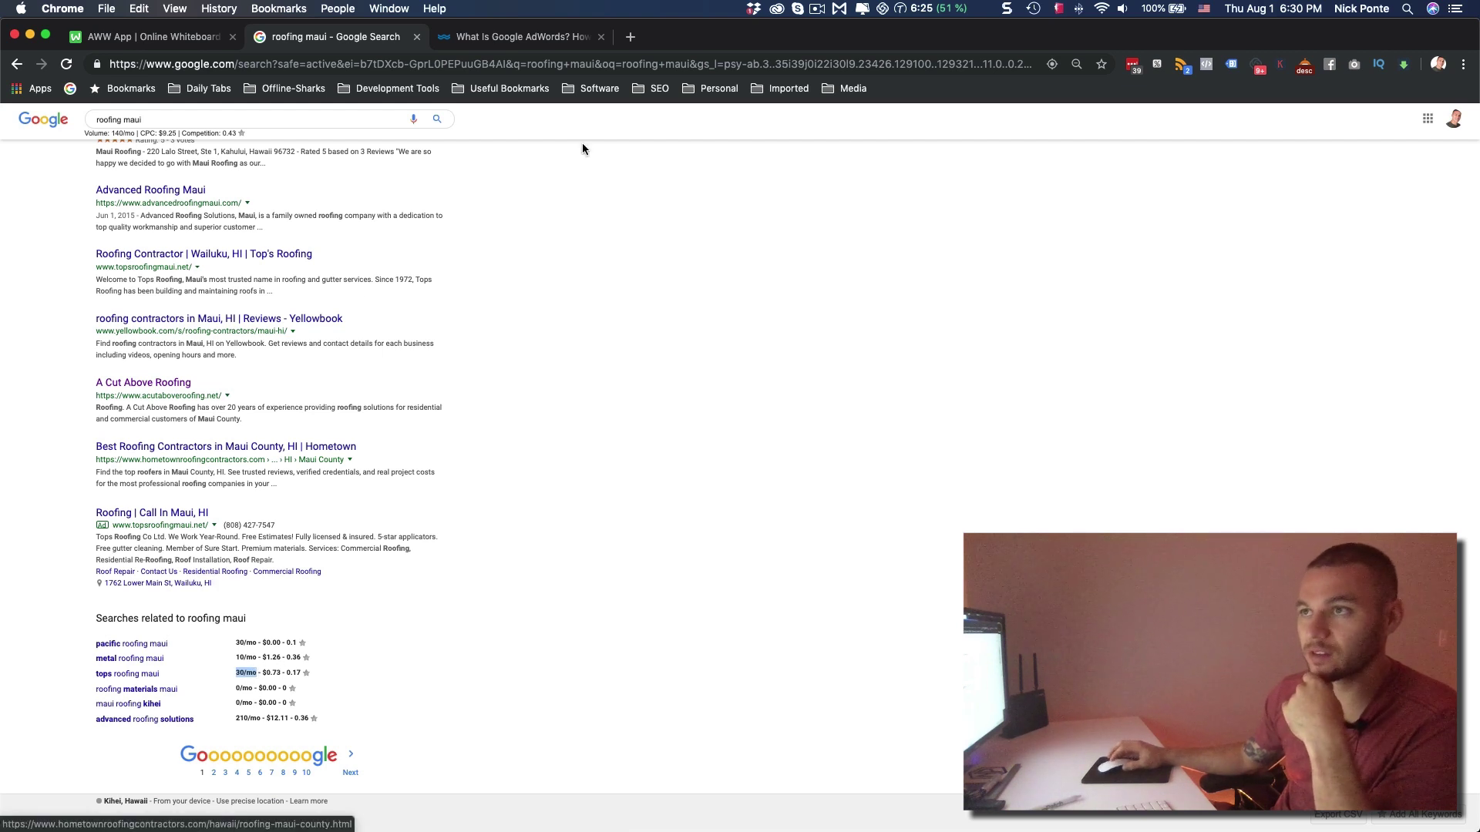
On the whiteboard, paste a copy of the keyword label beneath the second small rectangle and change its text to "Tops roofing Maui".
click(174, 37)
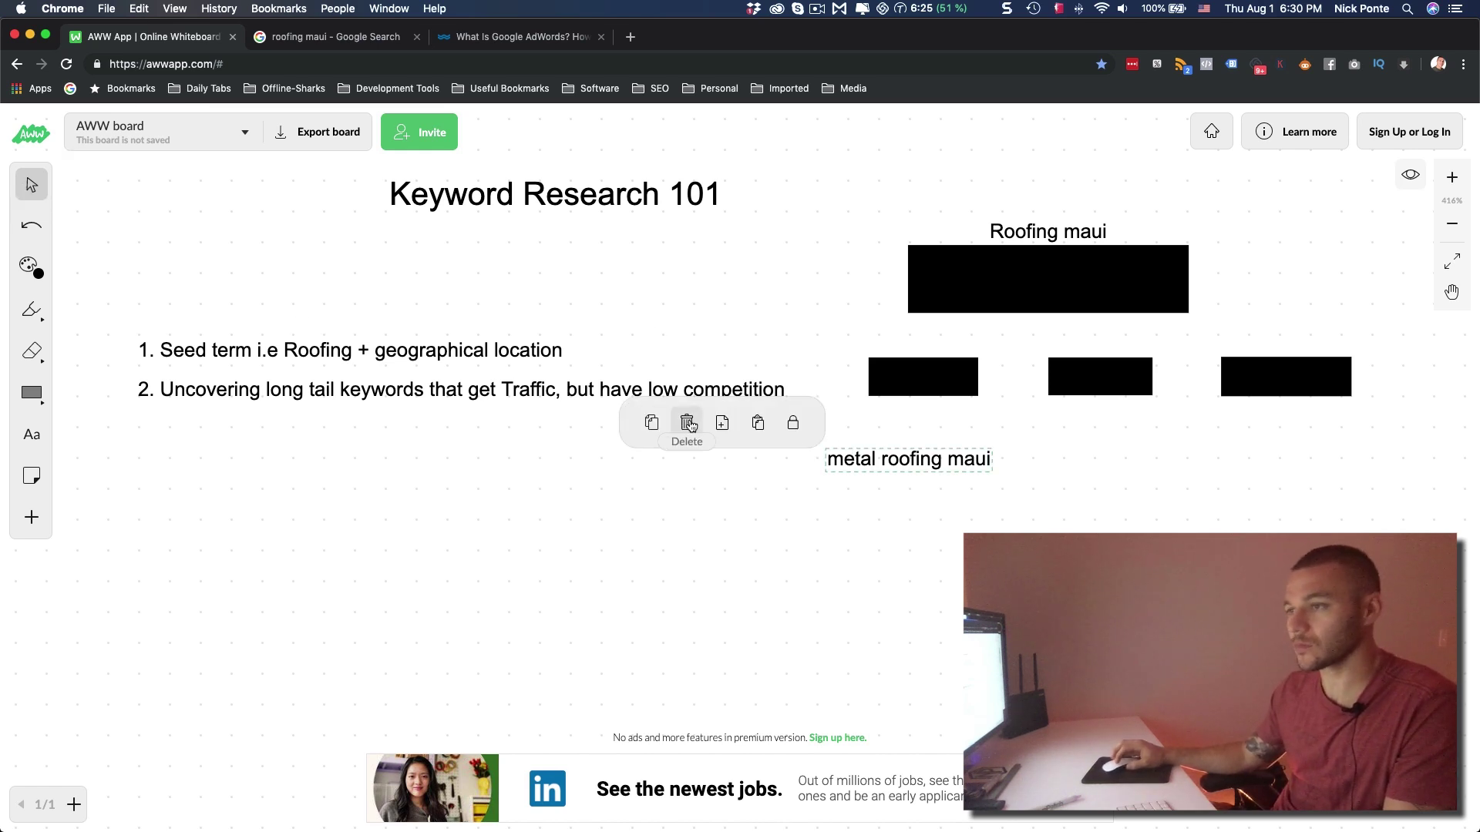
key(super+v)
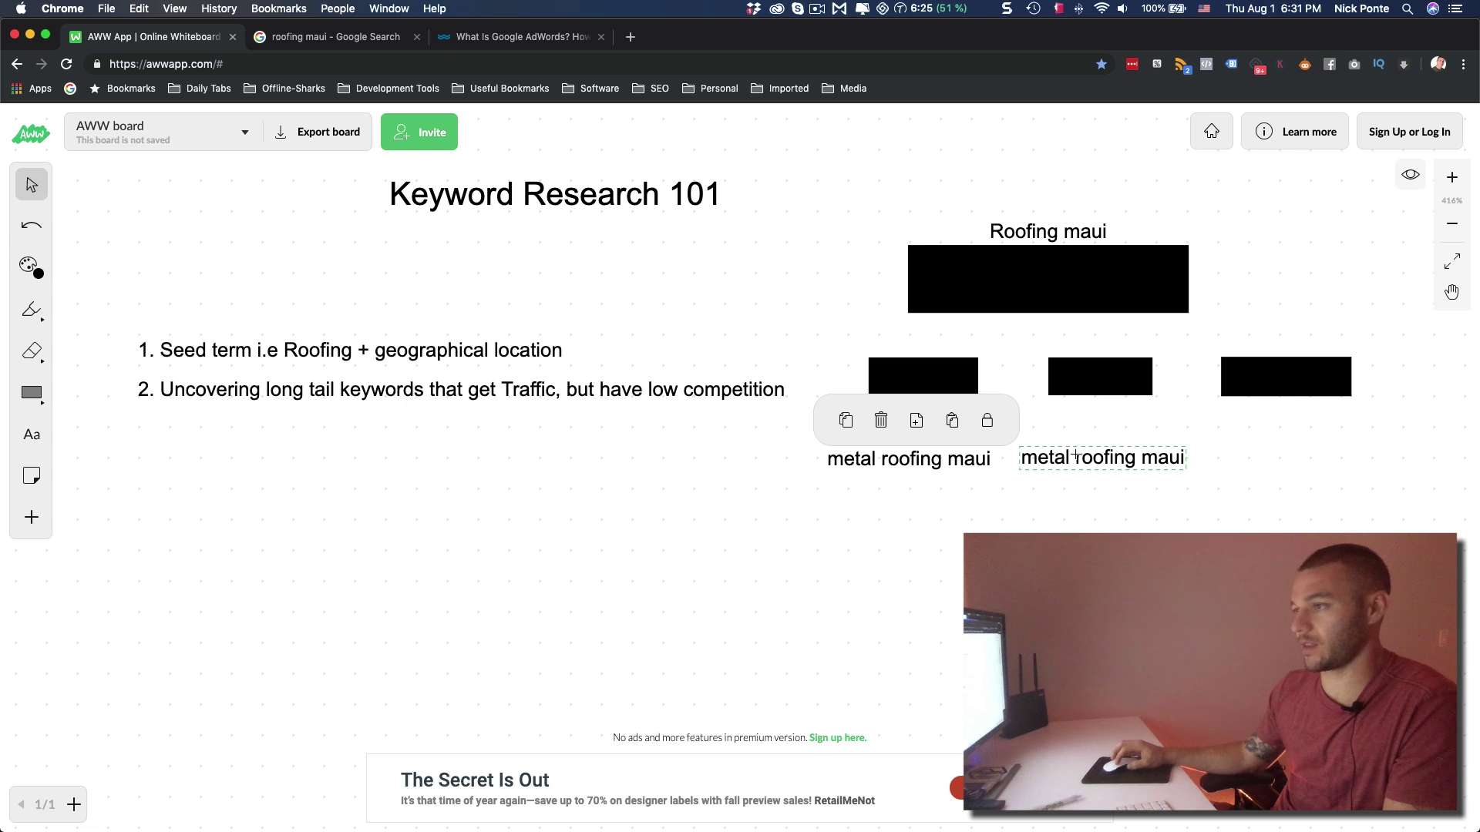
key(t)
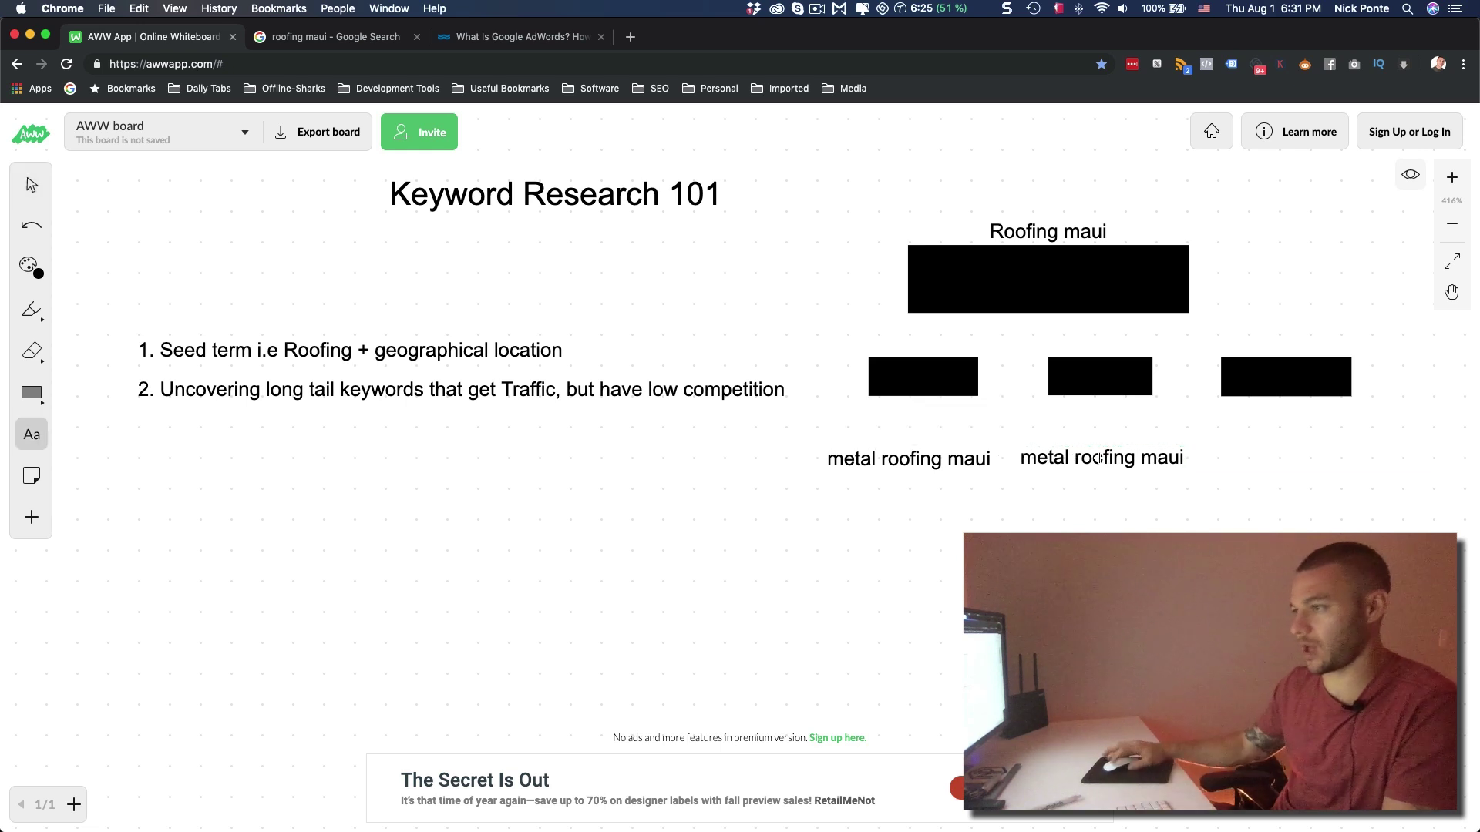
triple_click(1099, 458)
text(Tops roofing Maui)
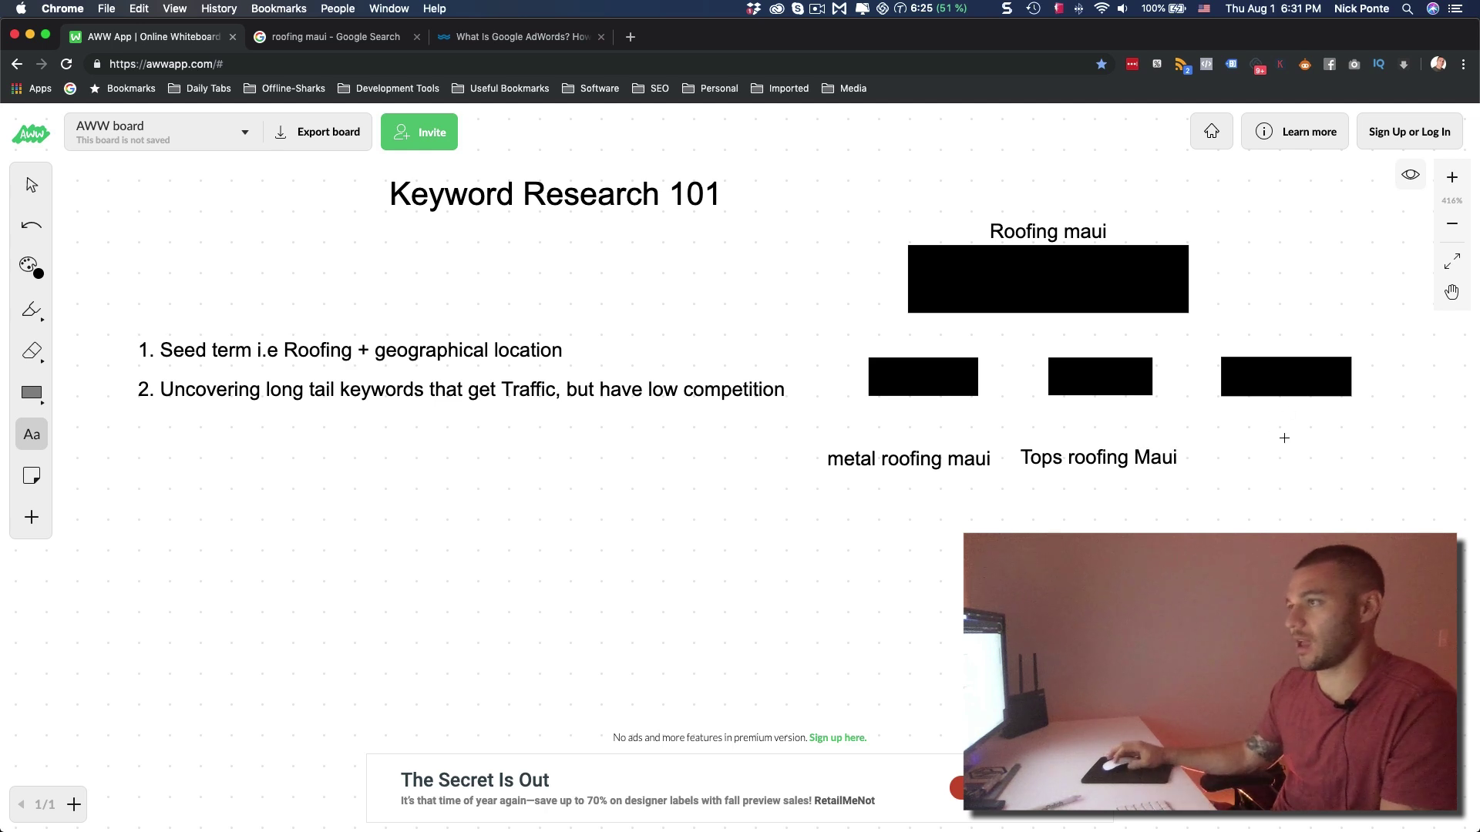
Add the text label "roofing shingles in maui" and place it beneath the third small rectangle.
click(1237, 432)
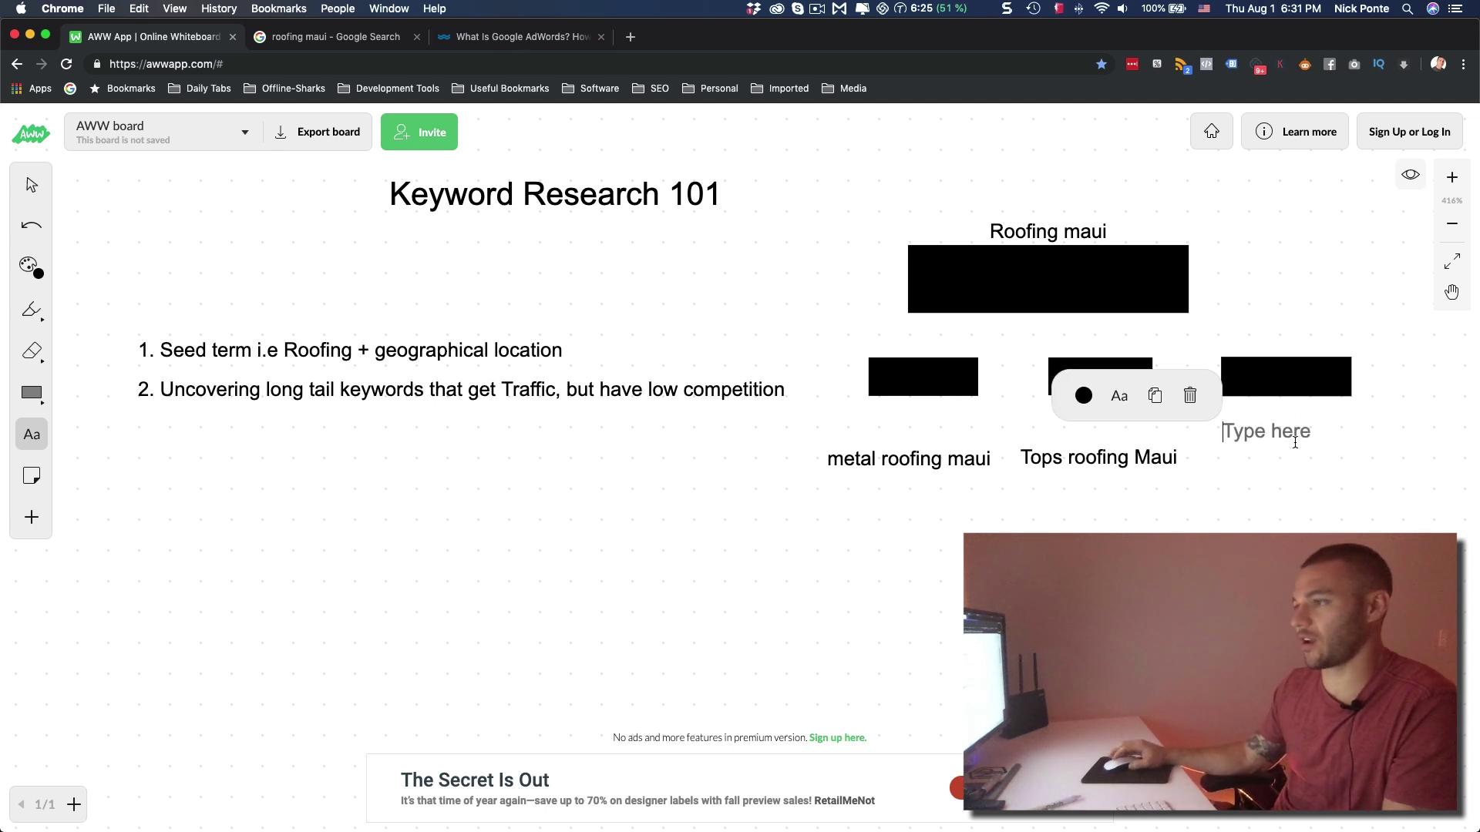
text(roofing shingles in maui)
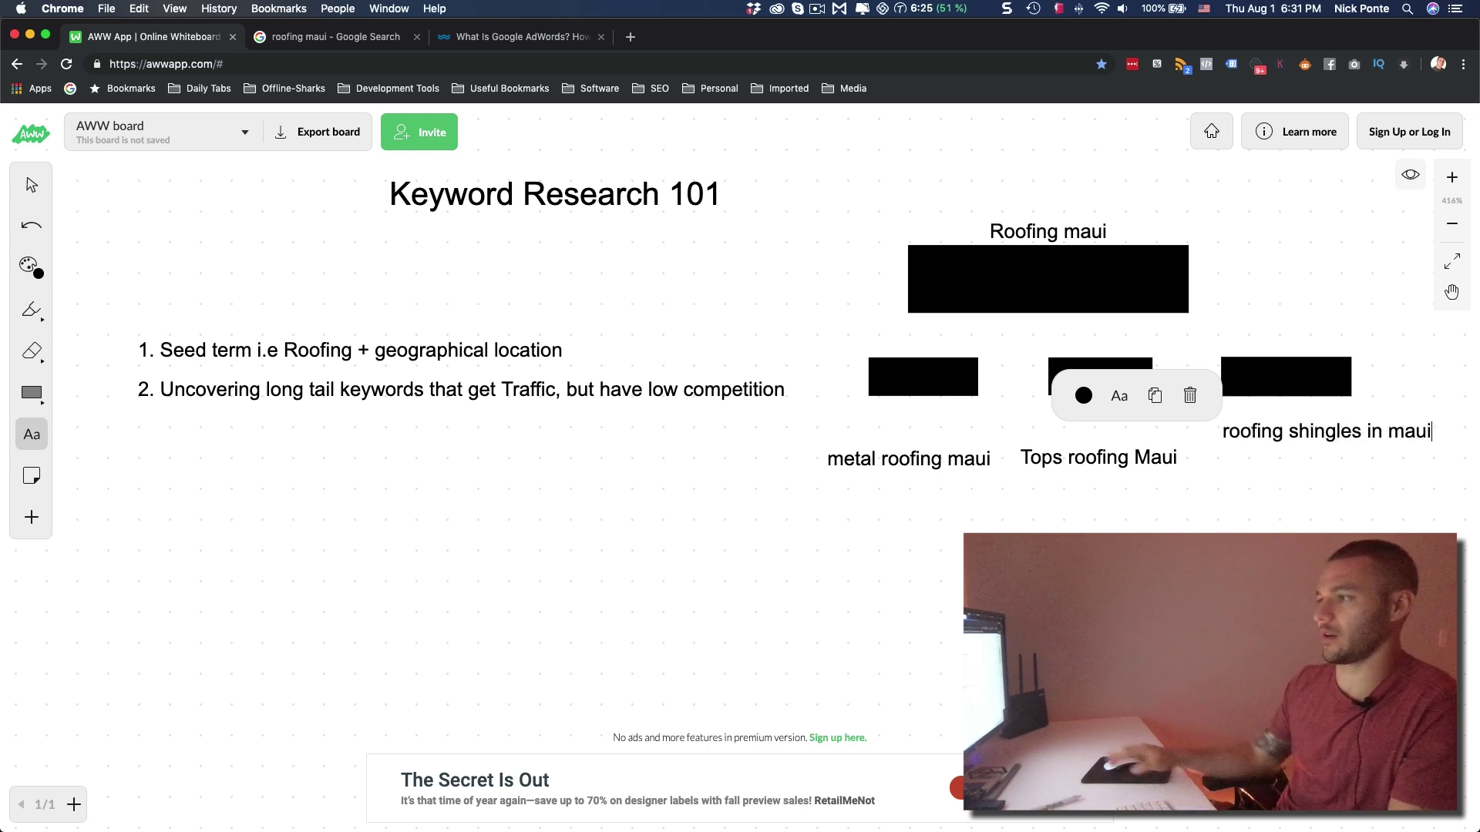
click(32, 185)
click(1344, 429)
drag(1343, 429, 1349, 454)
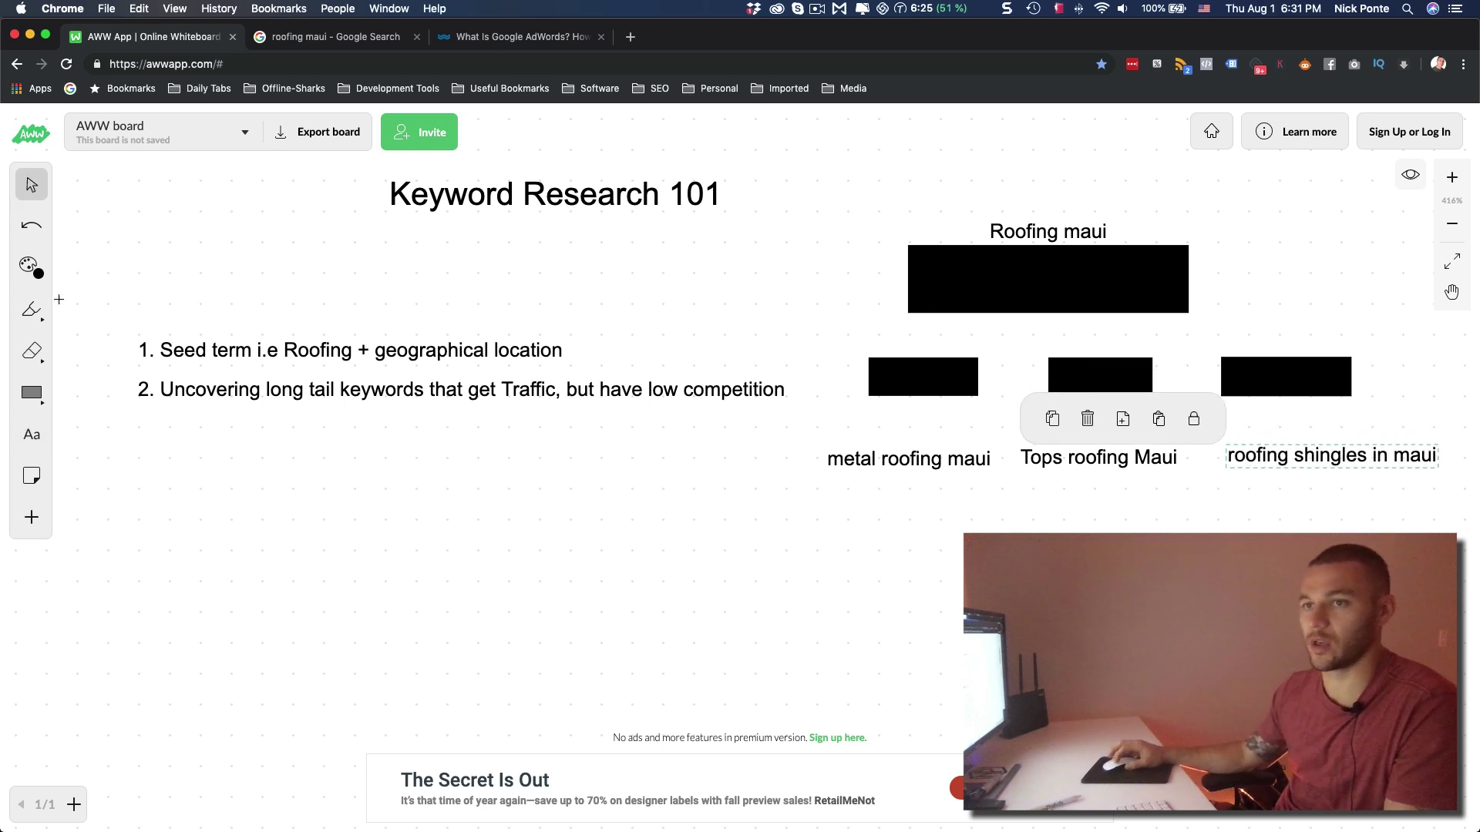
With a red pencil, number the three small rectangles 1, 2 and 3 and write "Home" inside the large rectangle.
click(31, 309)
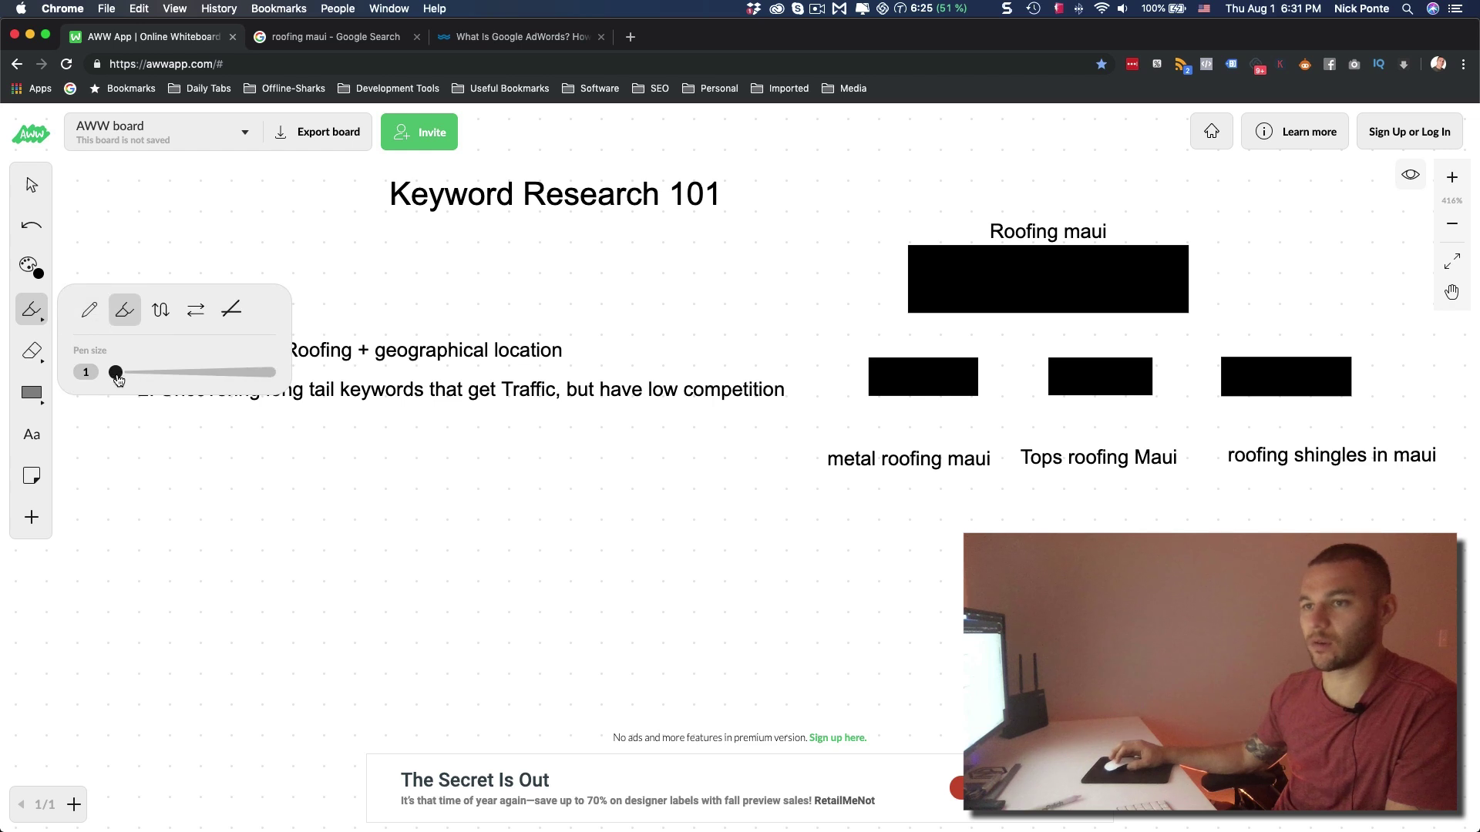
click(89, 309)
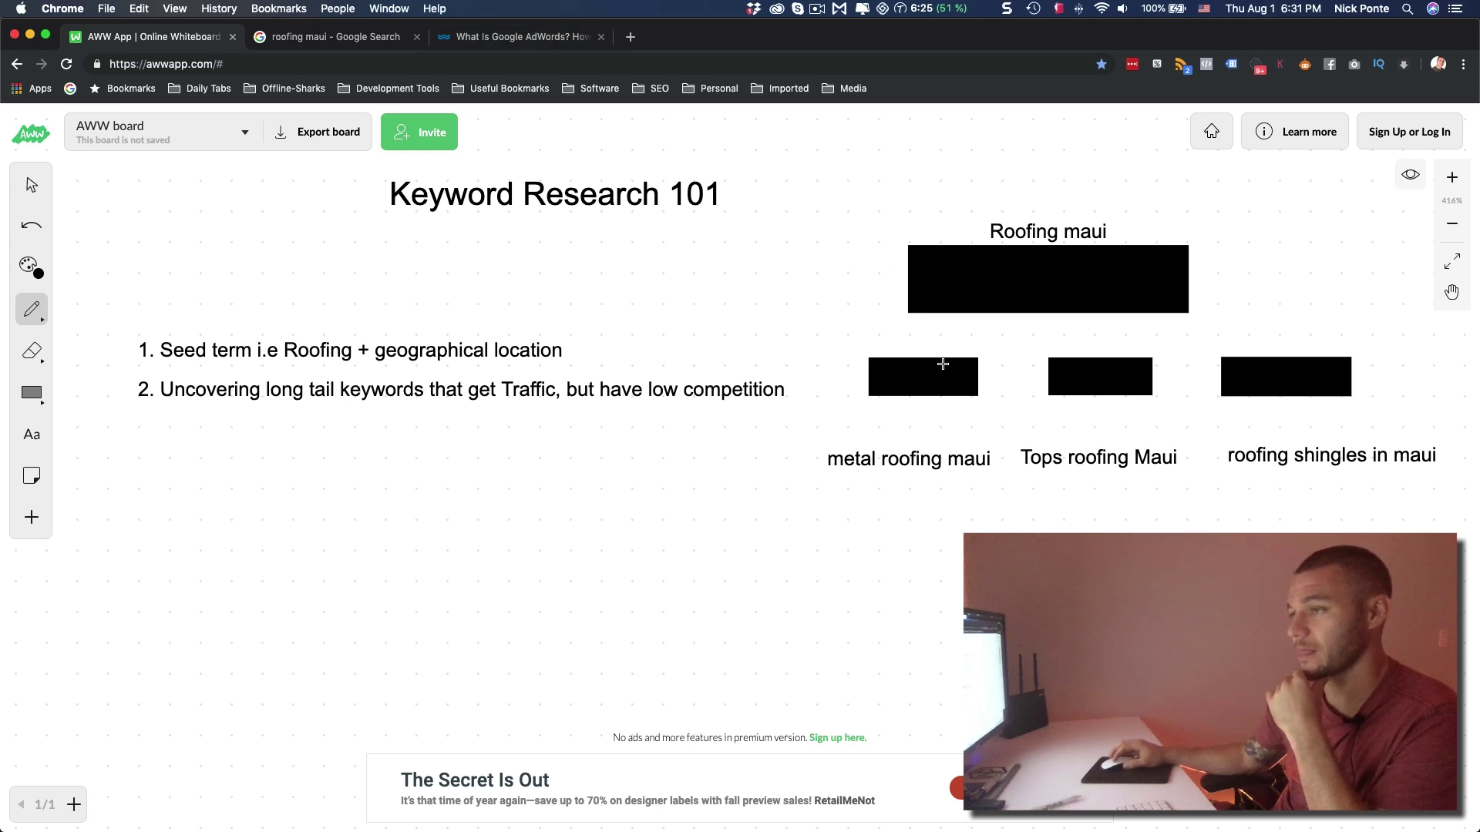
click(29, 265)
click(125, 269)
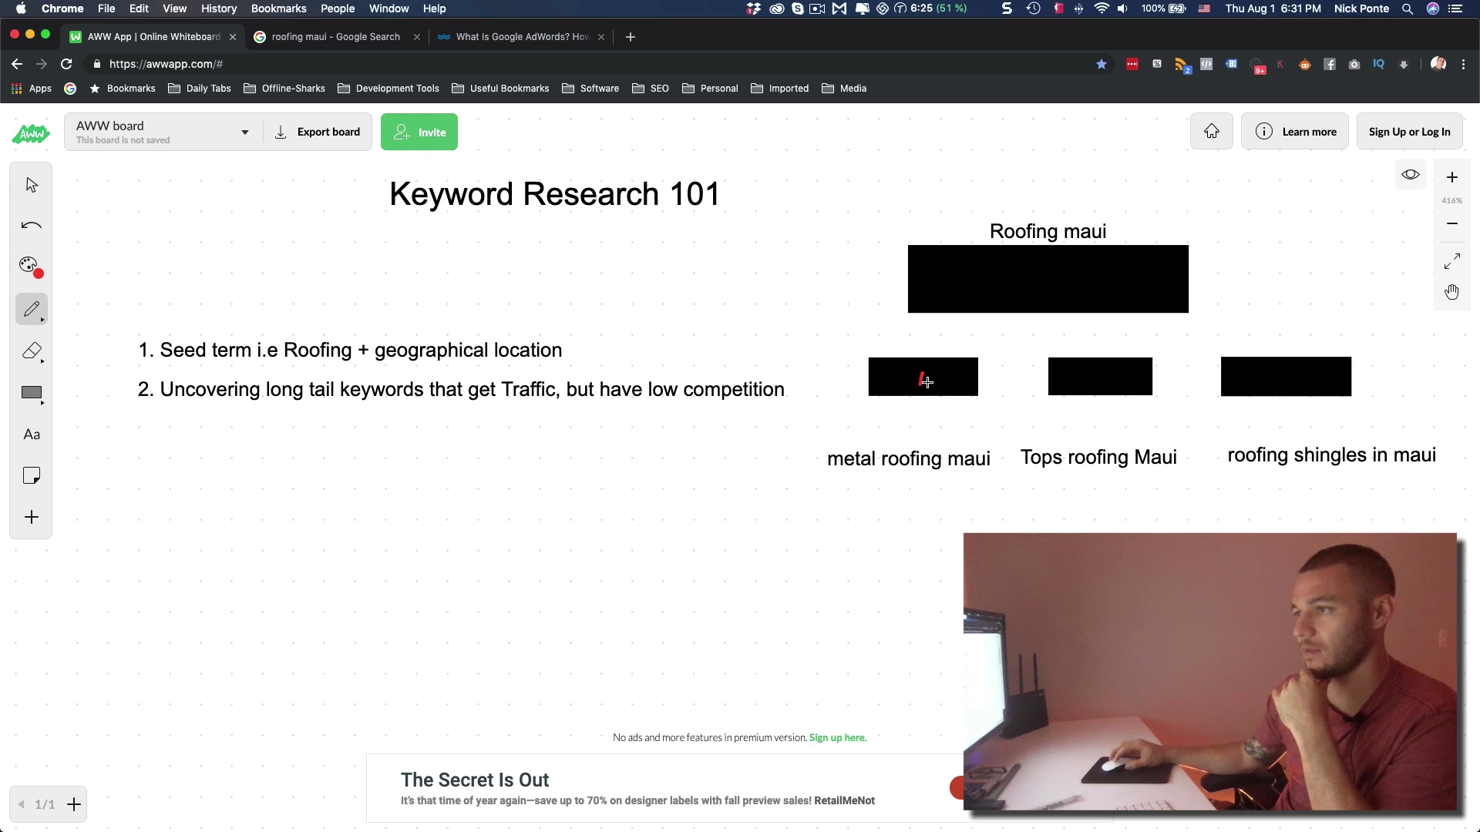
drag(1087, 377, 1095, 384)
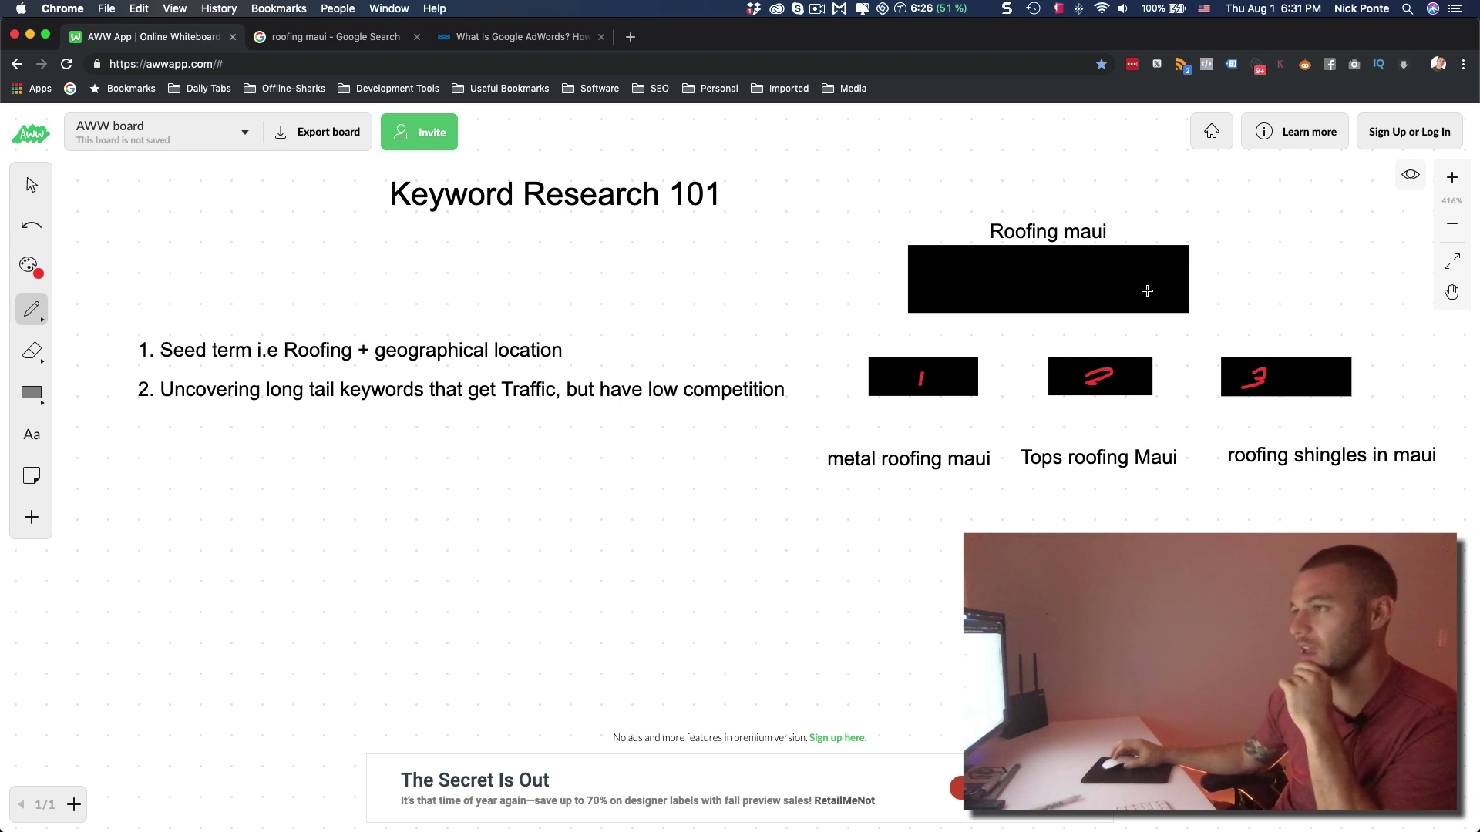
mouse_move(1010, 271)
mouse_down()
mouse_move(1007, 303)
mouse_move(1084, 274)
mouse_move(1107, 286)
mouse_up()
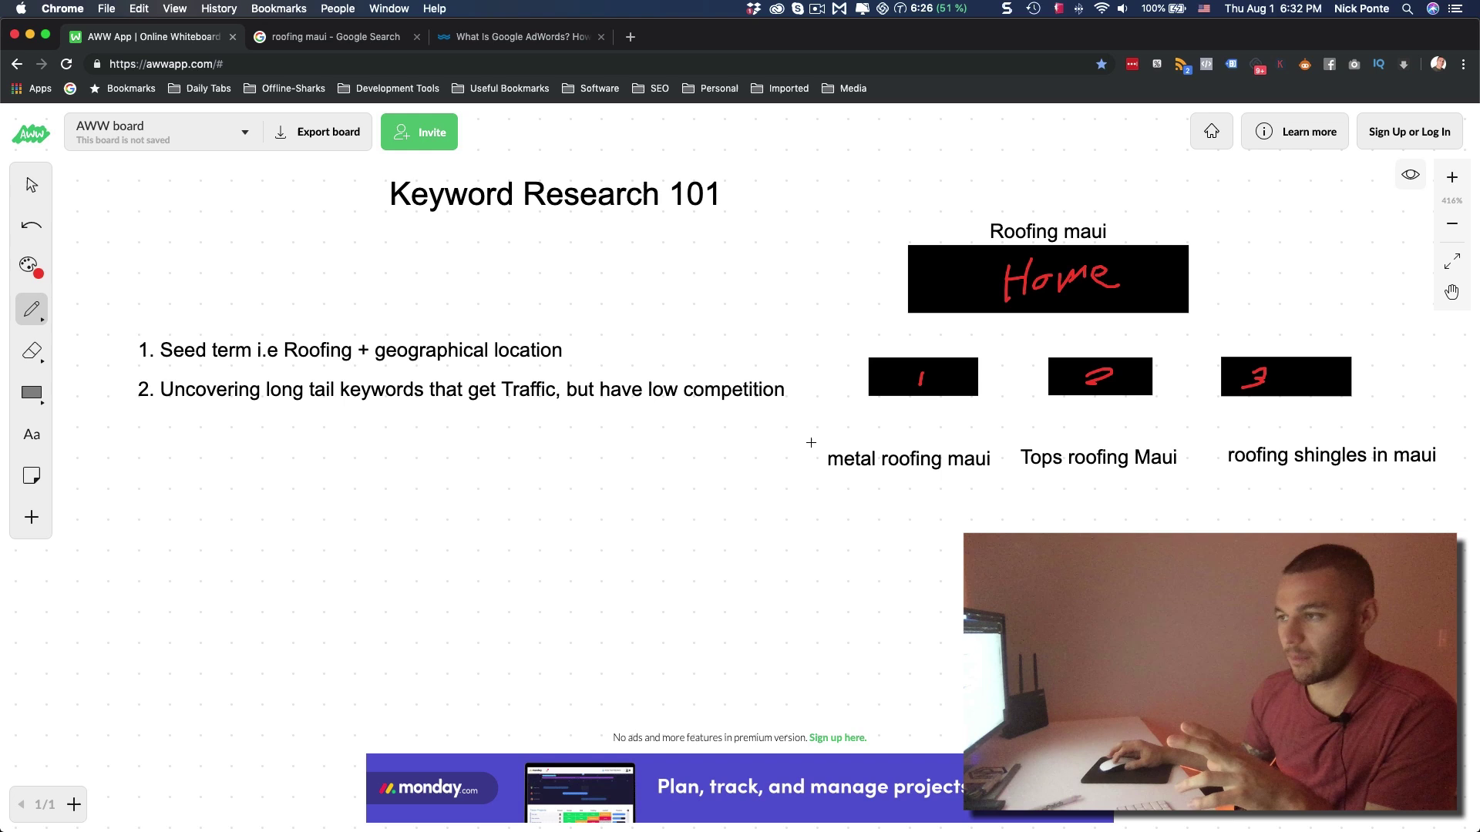
Draw a red arrow from each of the three keyword labels up to its numbered rectangle.
mouse_move(811, 441)
mouse_down()
mouse_move(866, 410)
mouse_move(881, 421)
mouse_up()
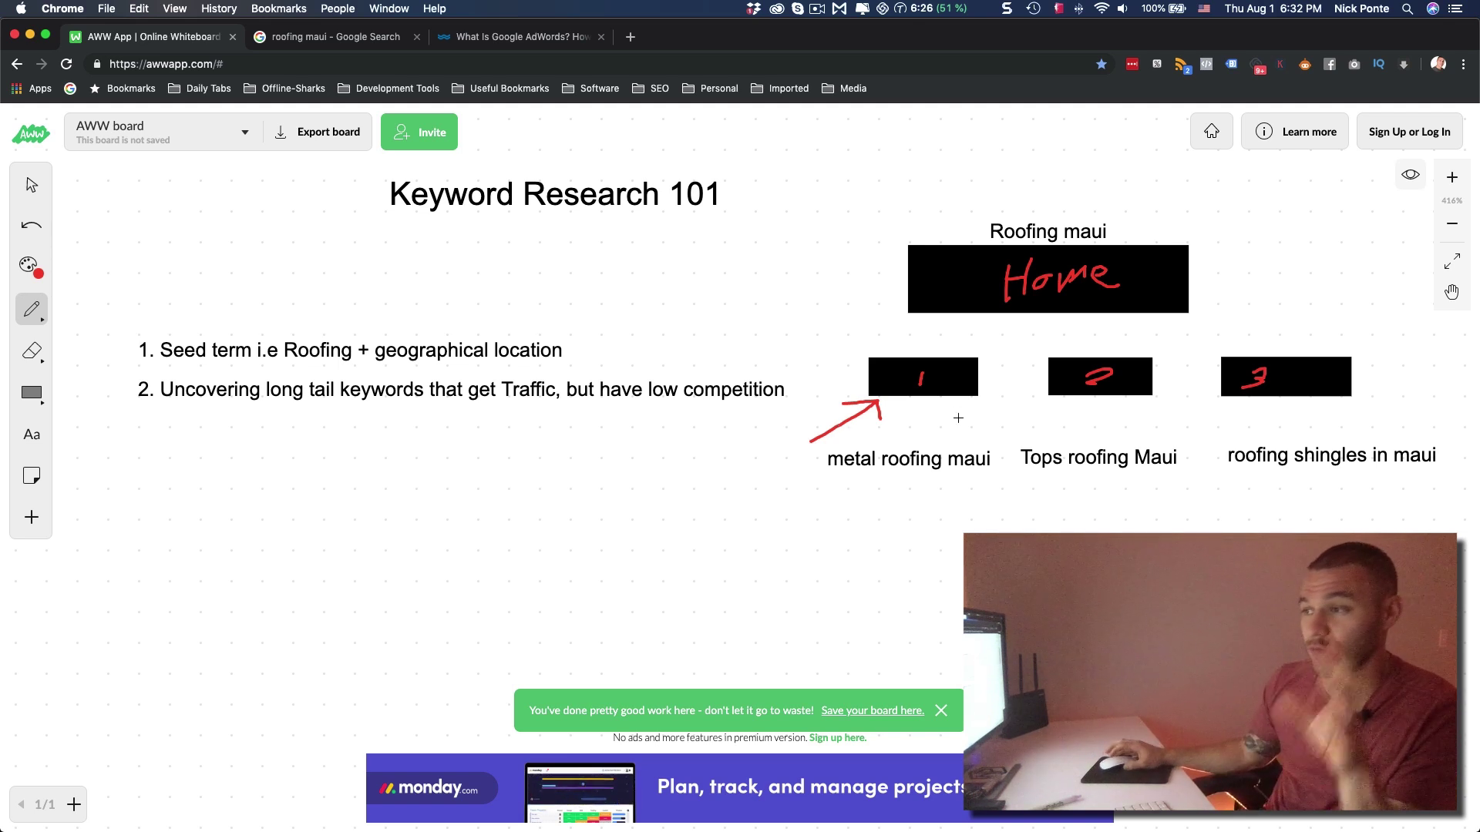
mouse_move(1100, 445)
mouse_down()
mouse_move(1096, 395)
mouse_move(1121, 404)
mouse_up()
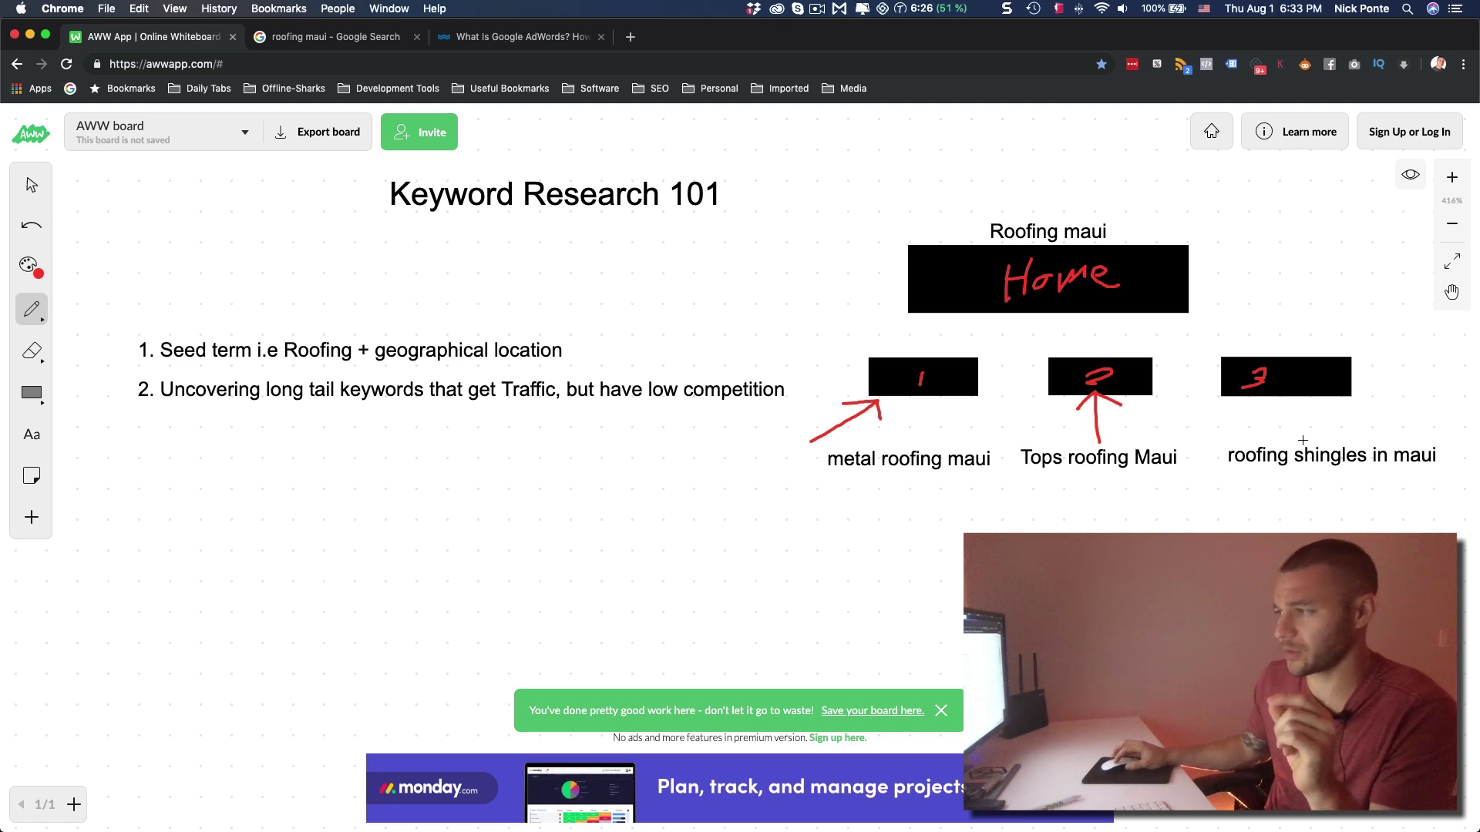
mouse_move(1304, 442)
mouse_down()
mouse_move(1274, 409)
mouse_move(1271, 428)
mouse_move(1308, 404)
mouse_up()
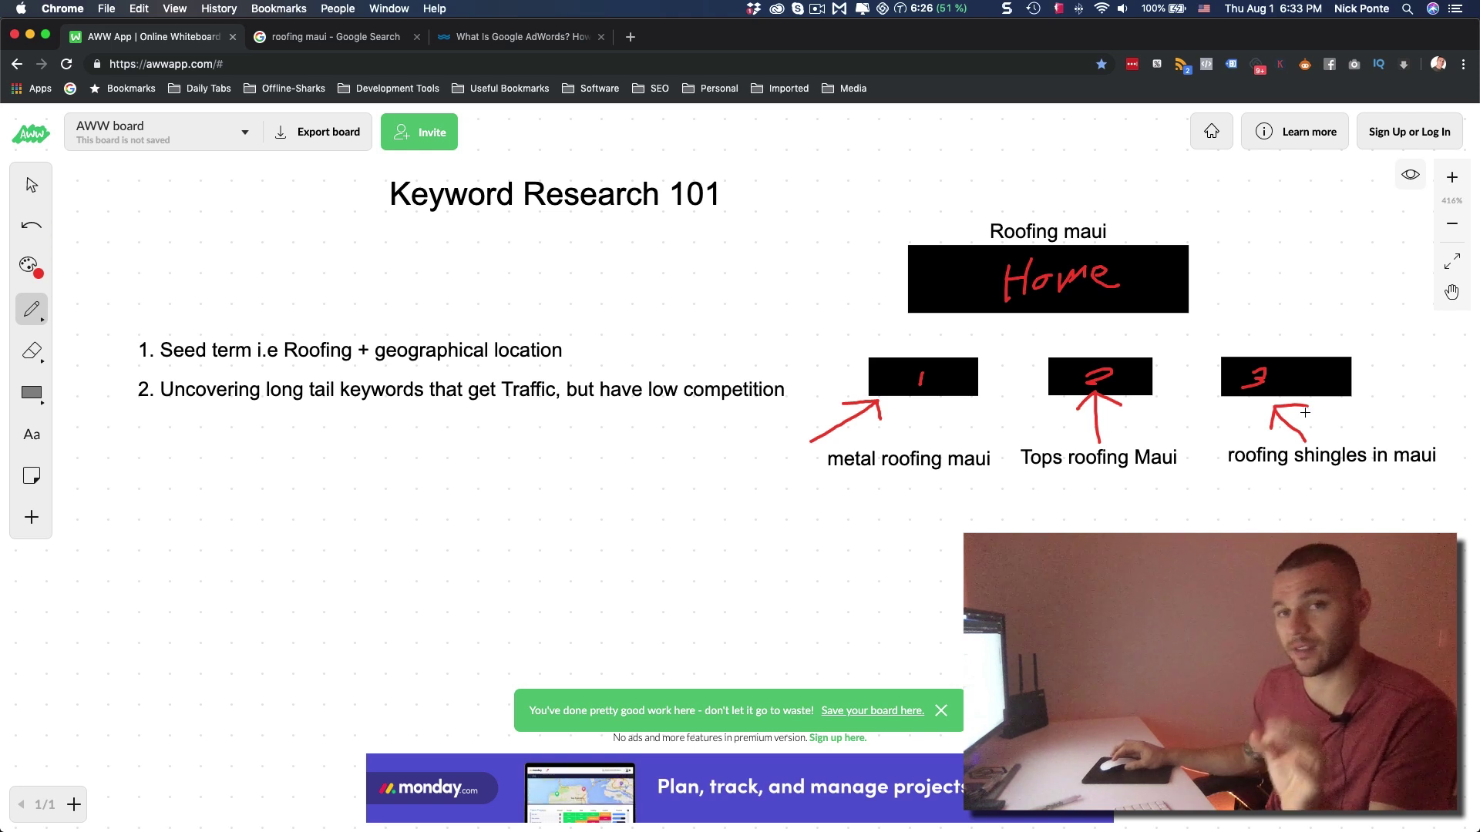
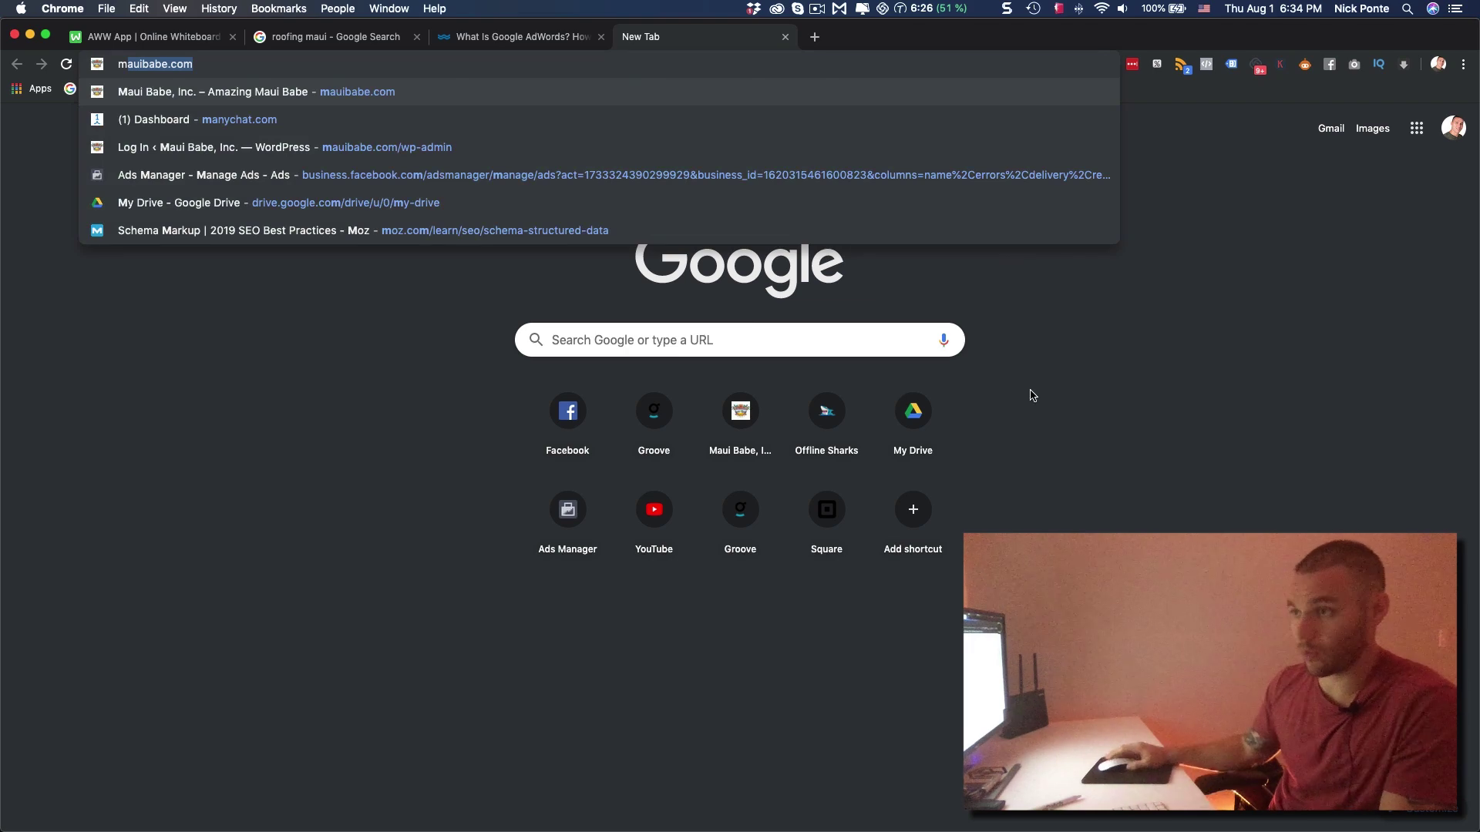
Search Google for "maui seo" in the new tab and examine the map listings, organic results and related keyword volumes.
text(maui seo)
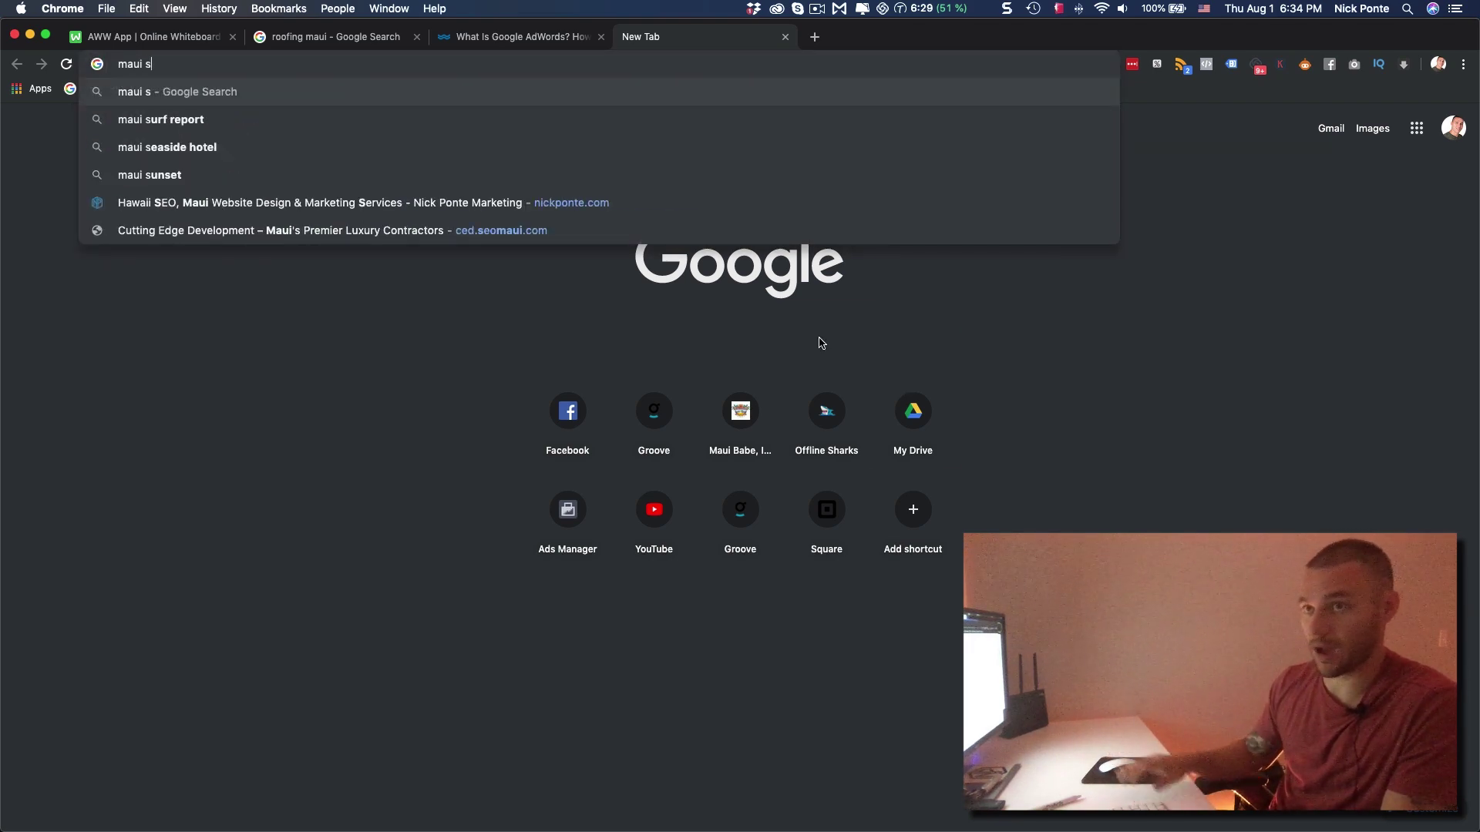
key(Return)
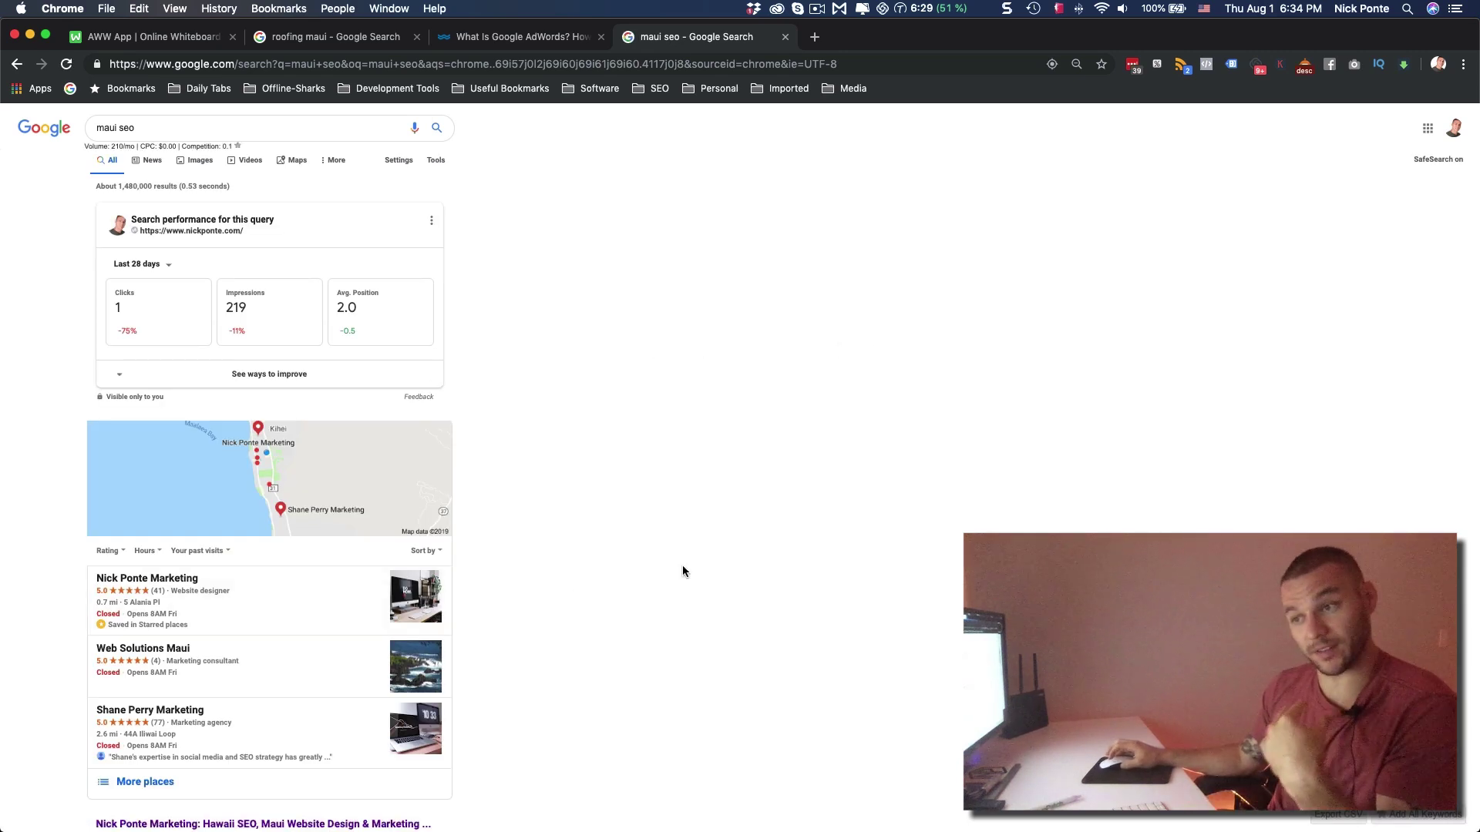
scroll(683, 571, down, 5)
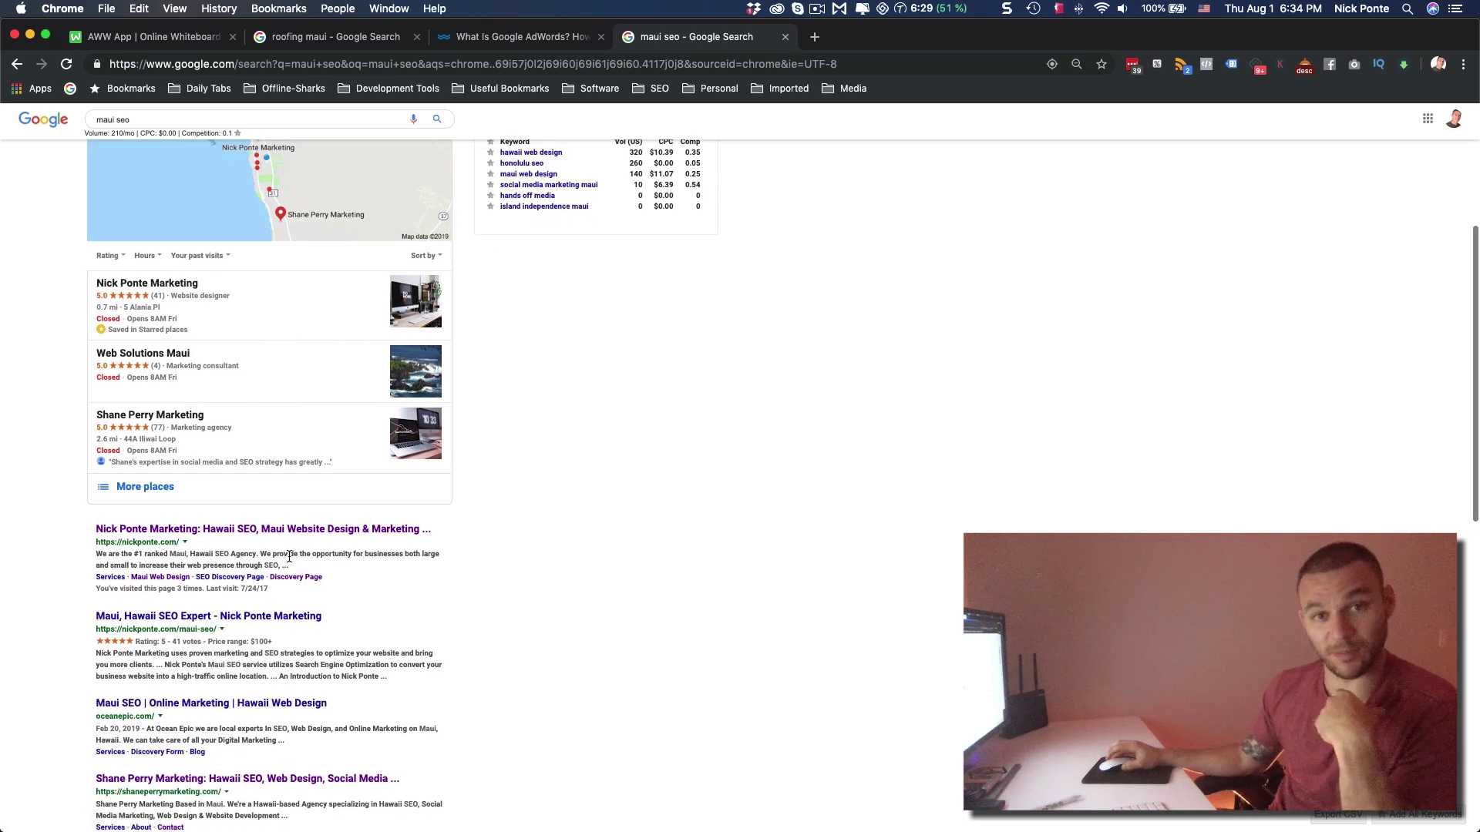
drag(422, 683, 506, 567)
click(489, 552)
scroll(488, 552, up, 2)
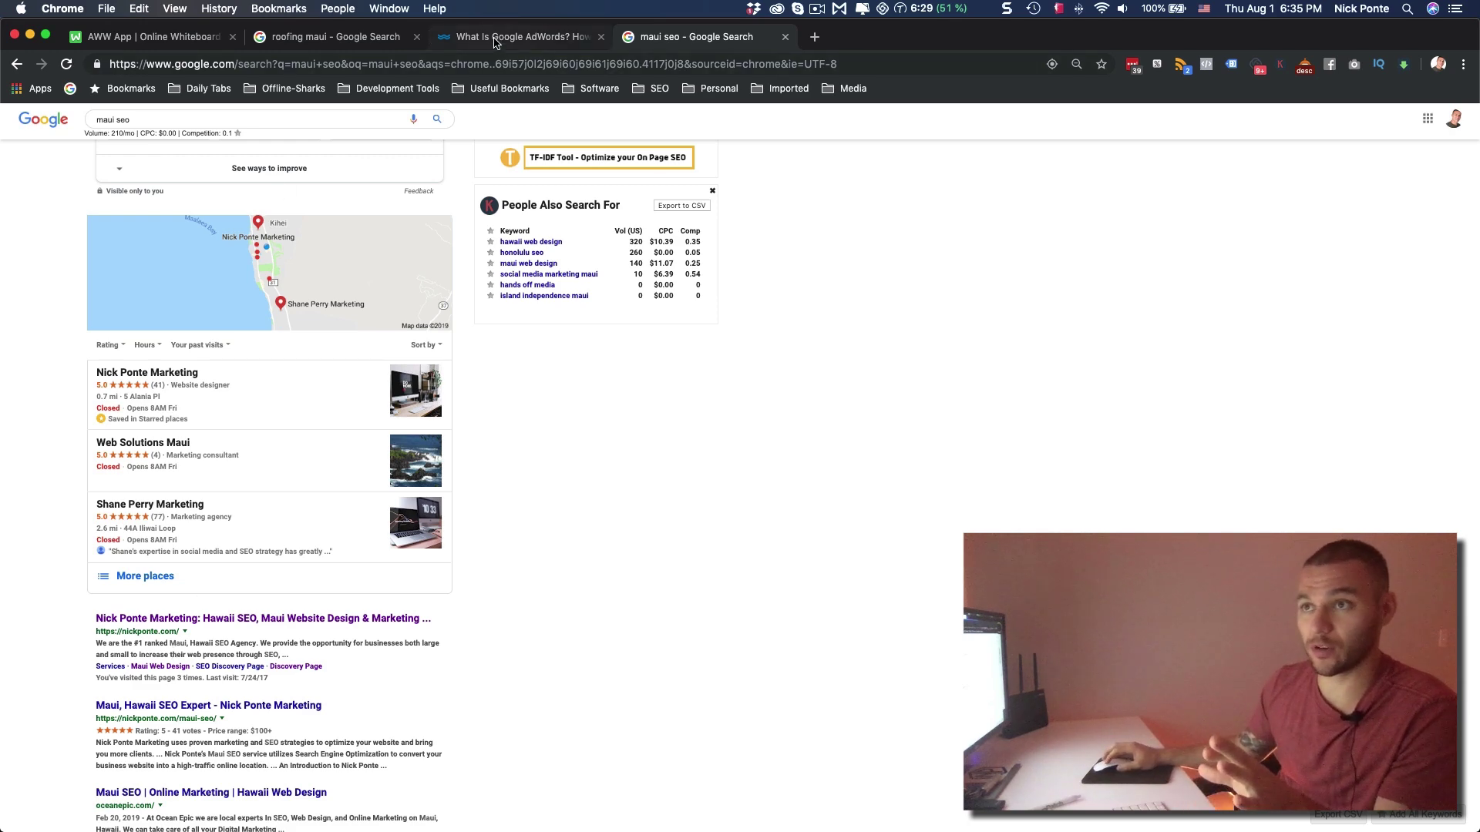
Return to the whiteboard and draw a filled red rectangle in the blank area beneath the roofing diagram.
click(324, 39)
click(137, 39)
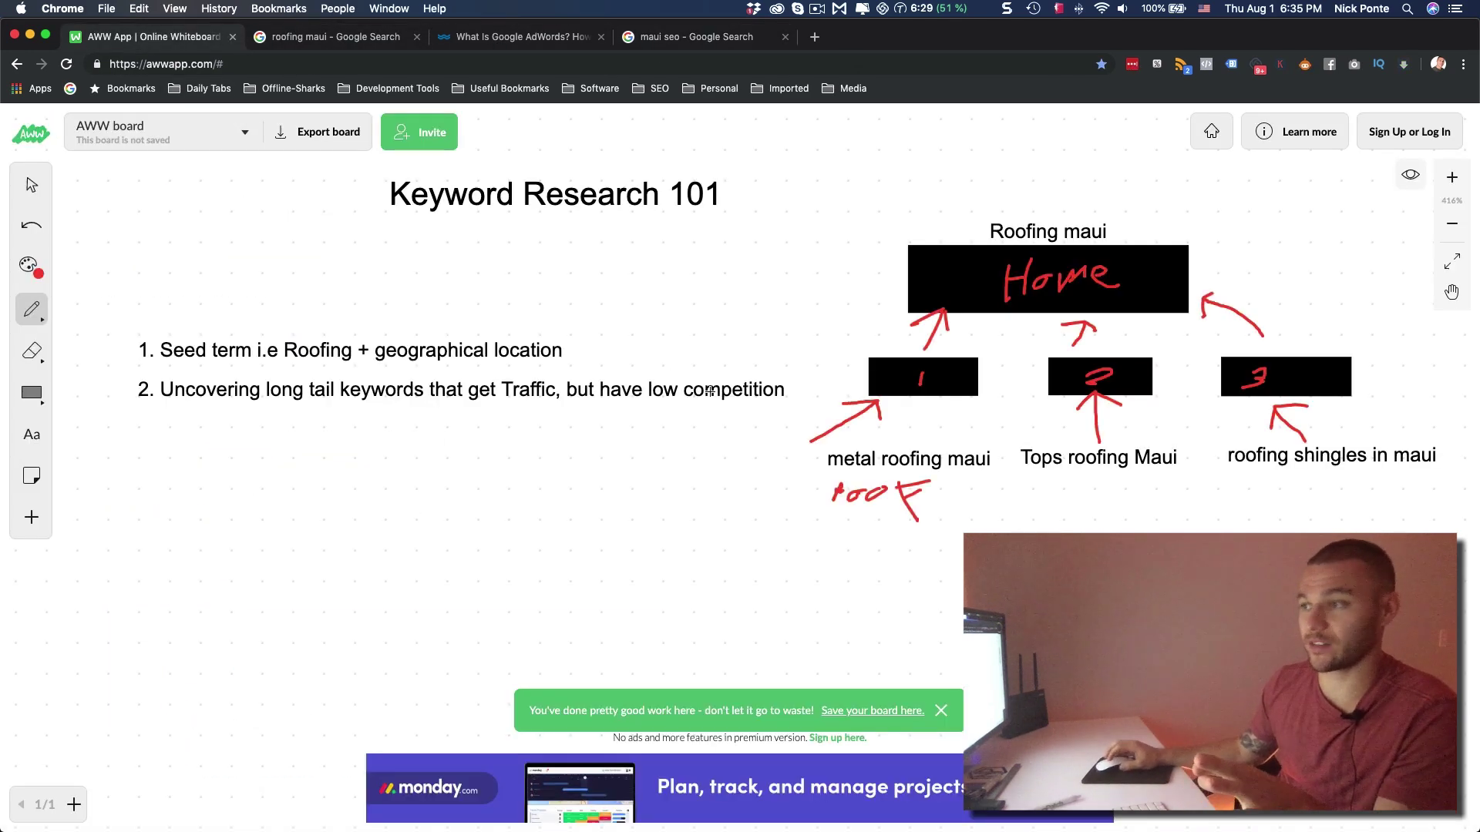
scroll(801, 504, down, 5)
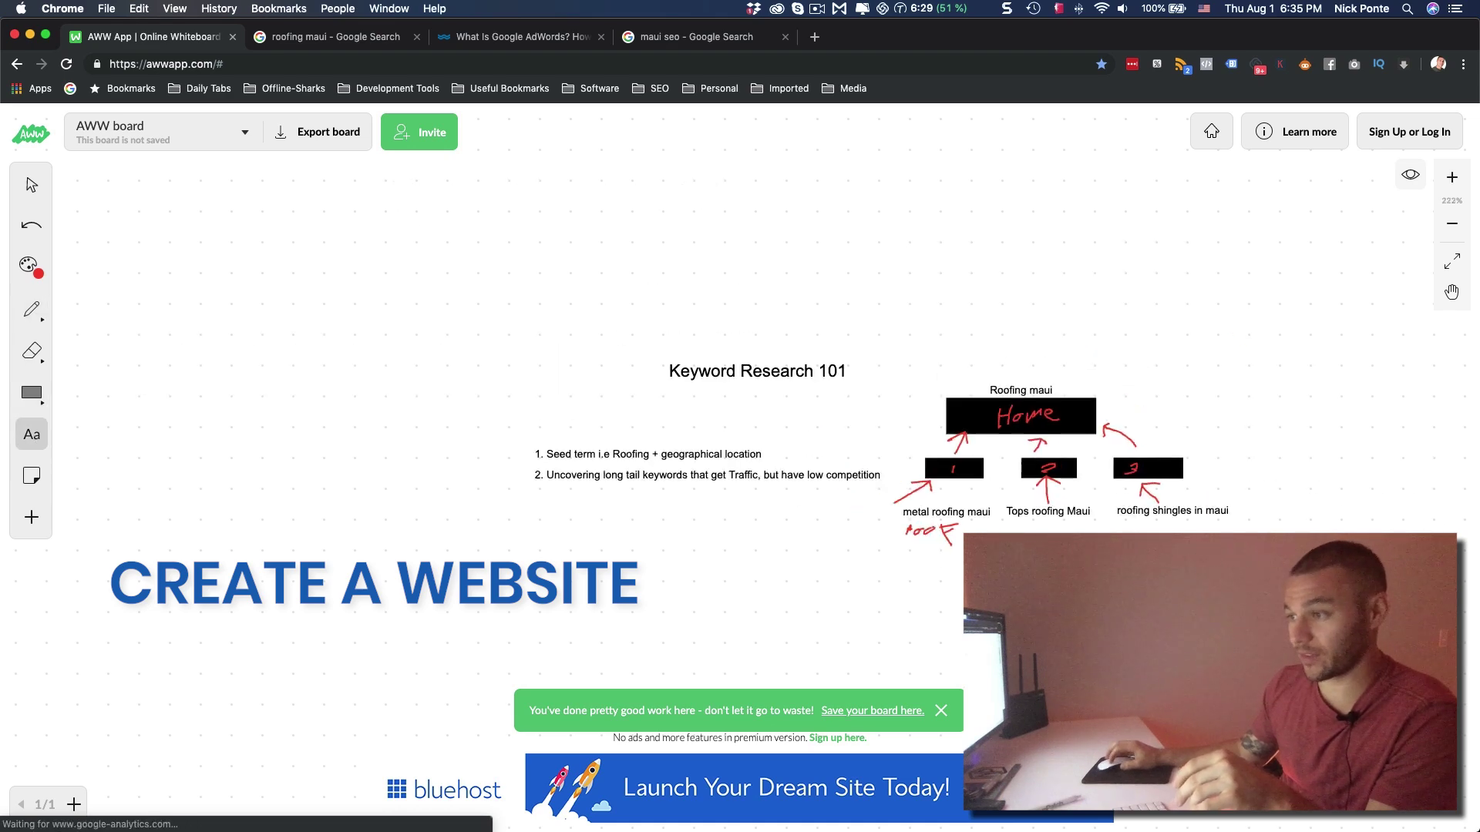
scroll(1346, 268, up, 8)
click(1452, 293)
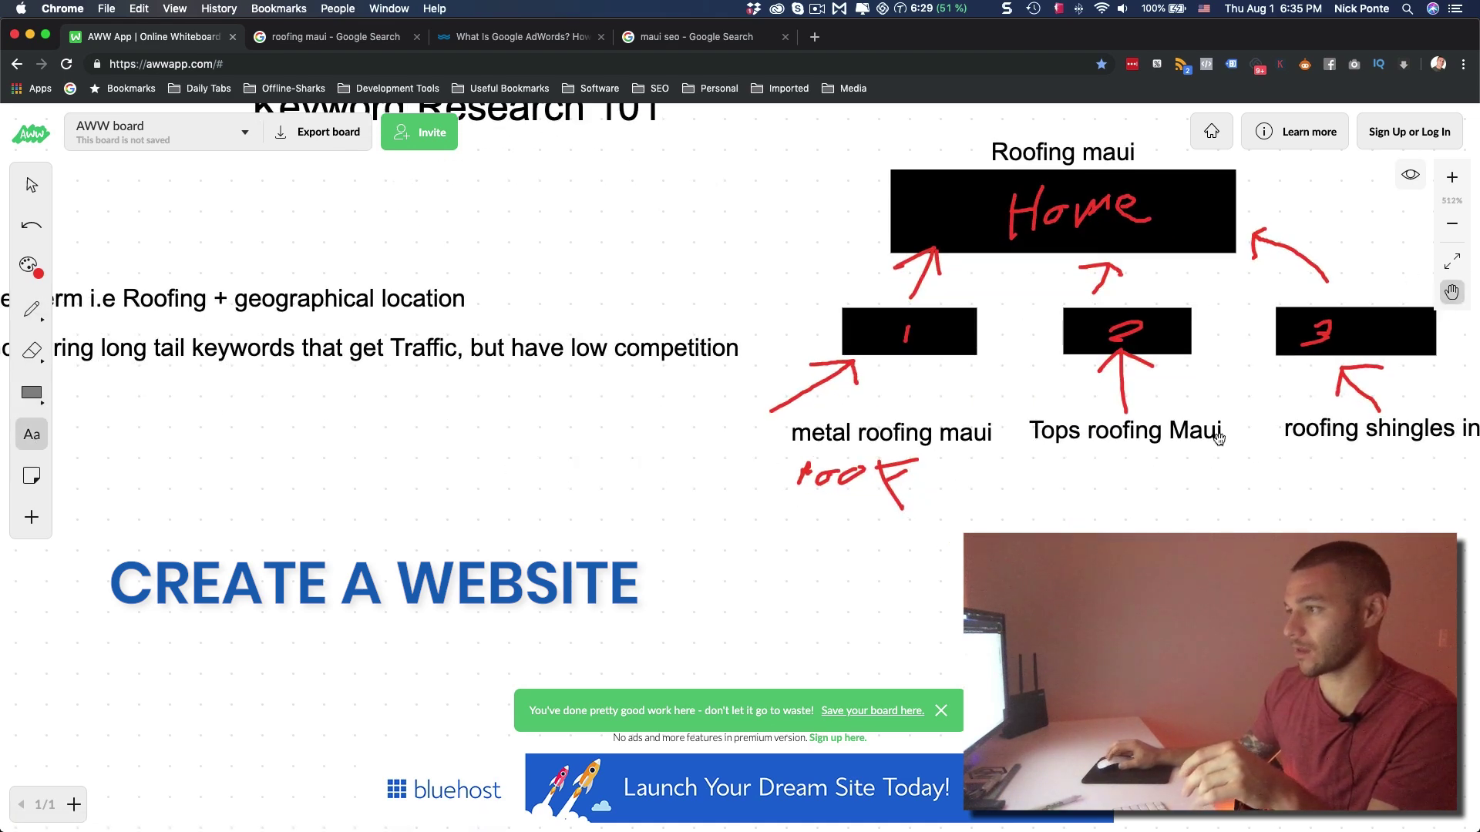
drag(1218, 440, 1221, 416)
scroll(205, 470, down, 5)
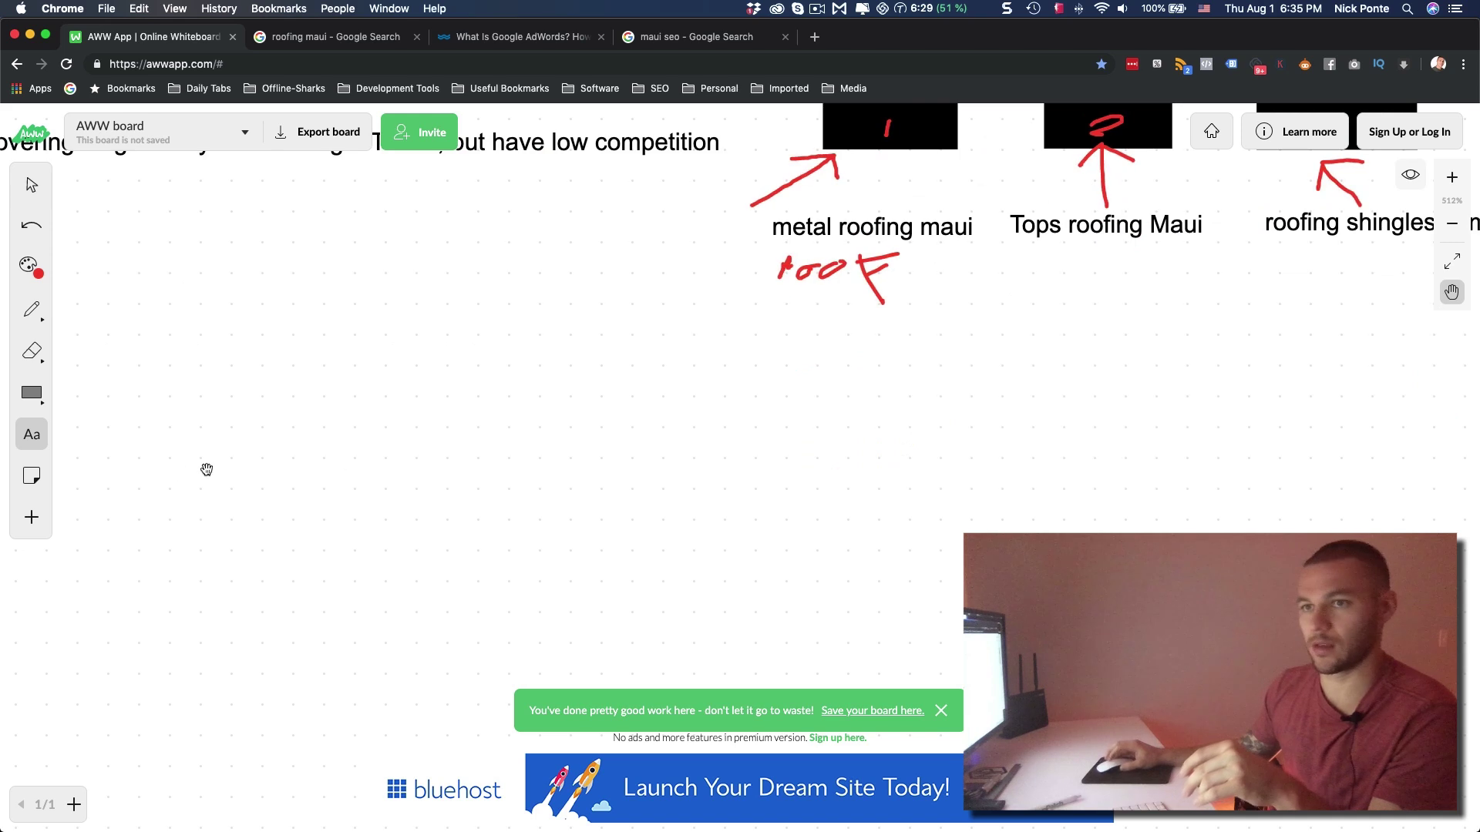
click(31, 393)
drag(665, 375, 909, 457)
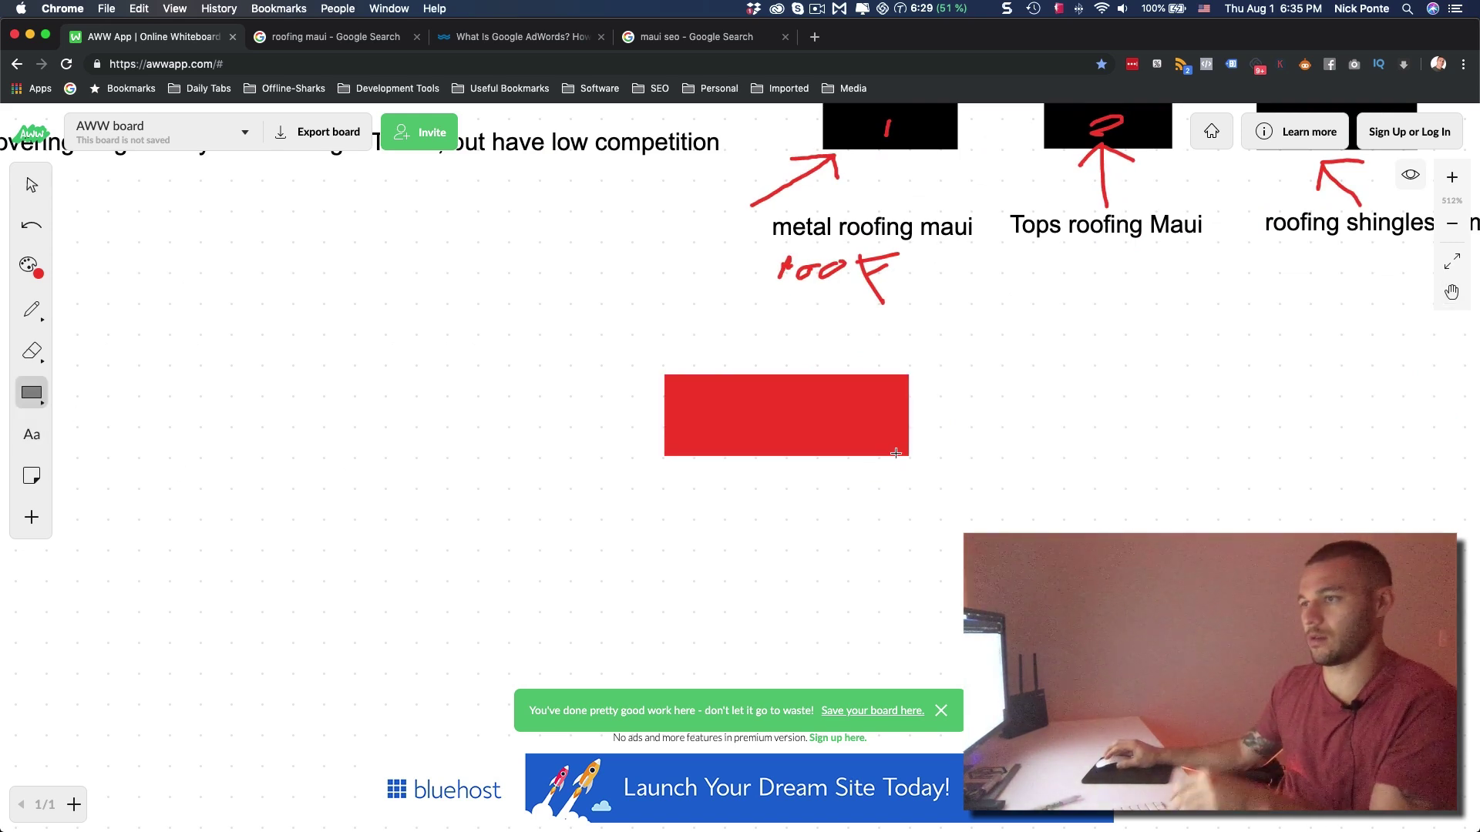
Add the text "SEO" inside the new red rectangle.
click(32, 434)
click(694, 396)
text(SEO)
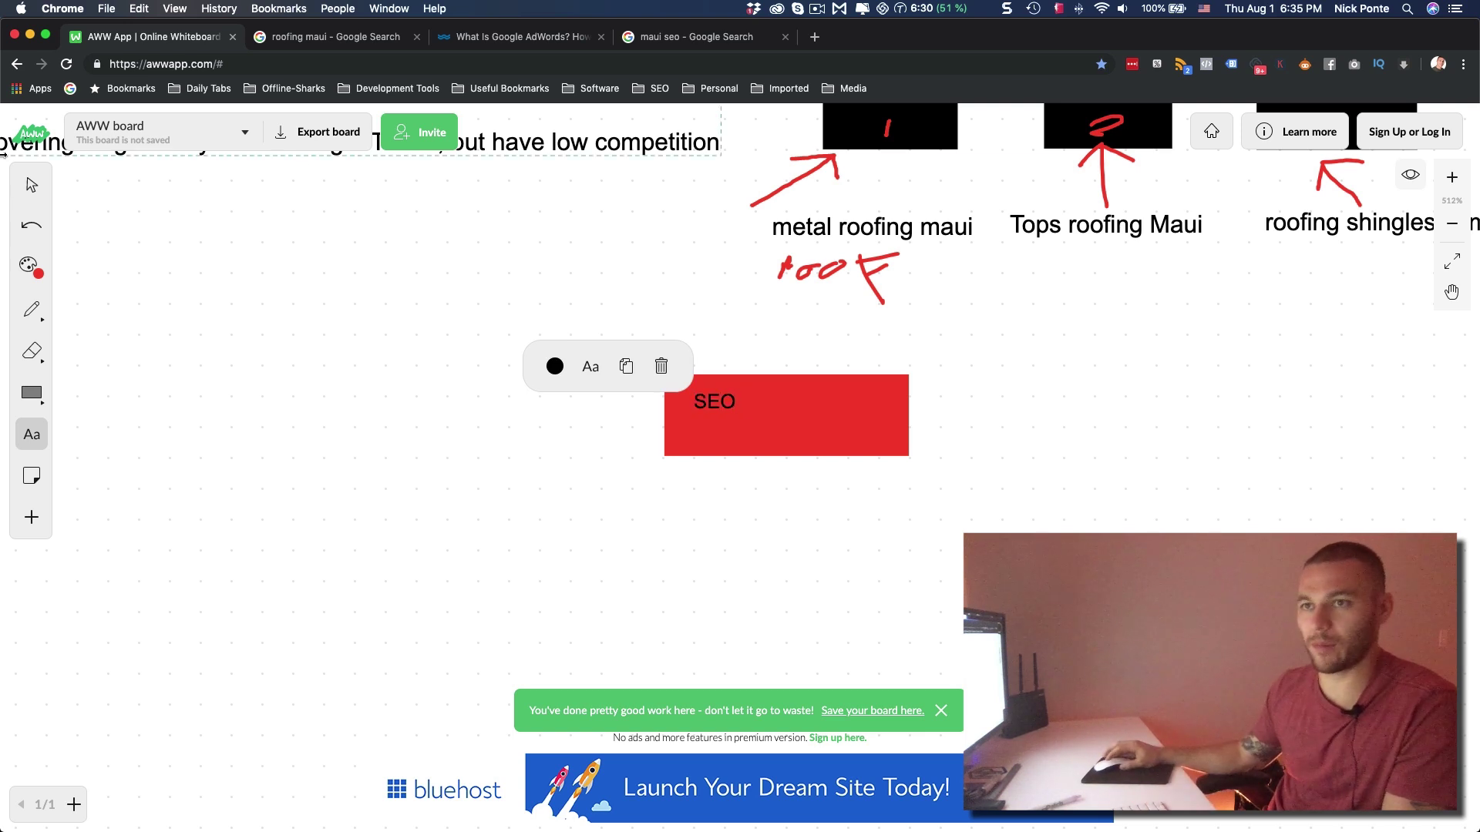
Change the text in the red rectangle to "Maui SEO" and deselect it.
click(32, 185)
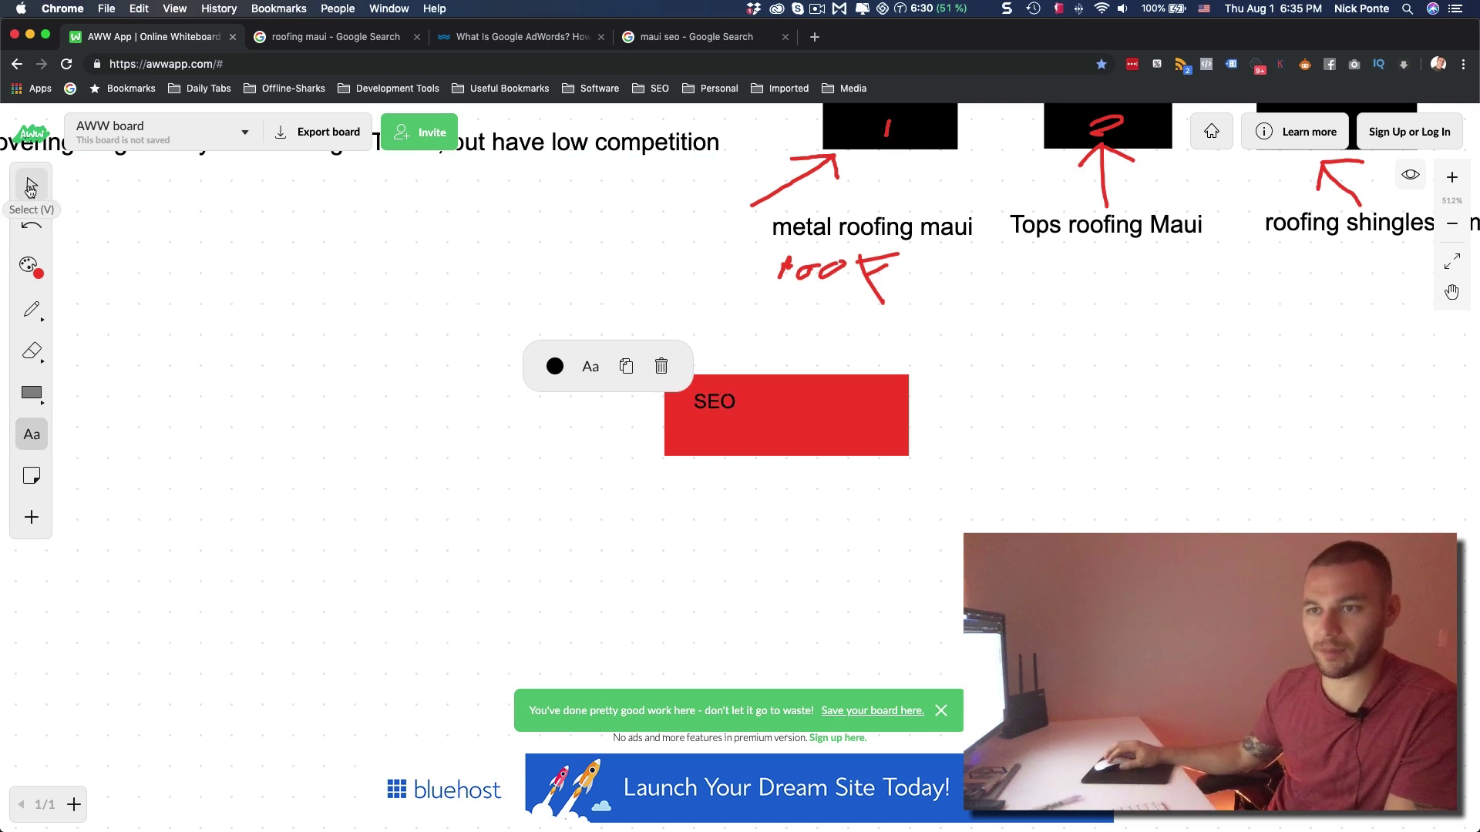
click(724, 403)
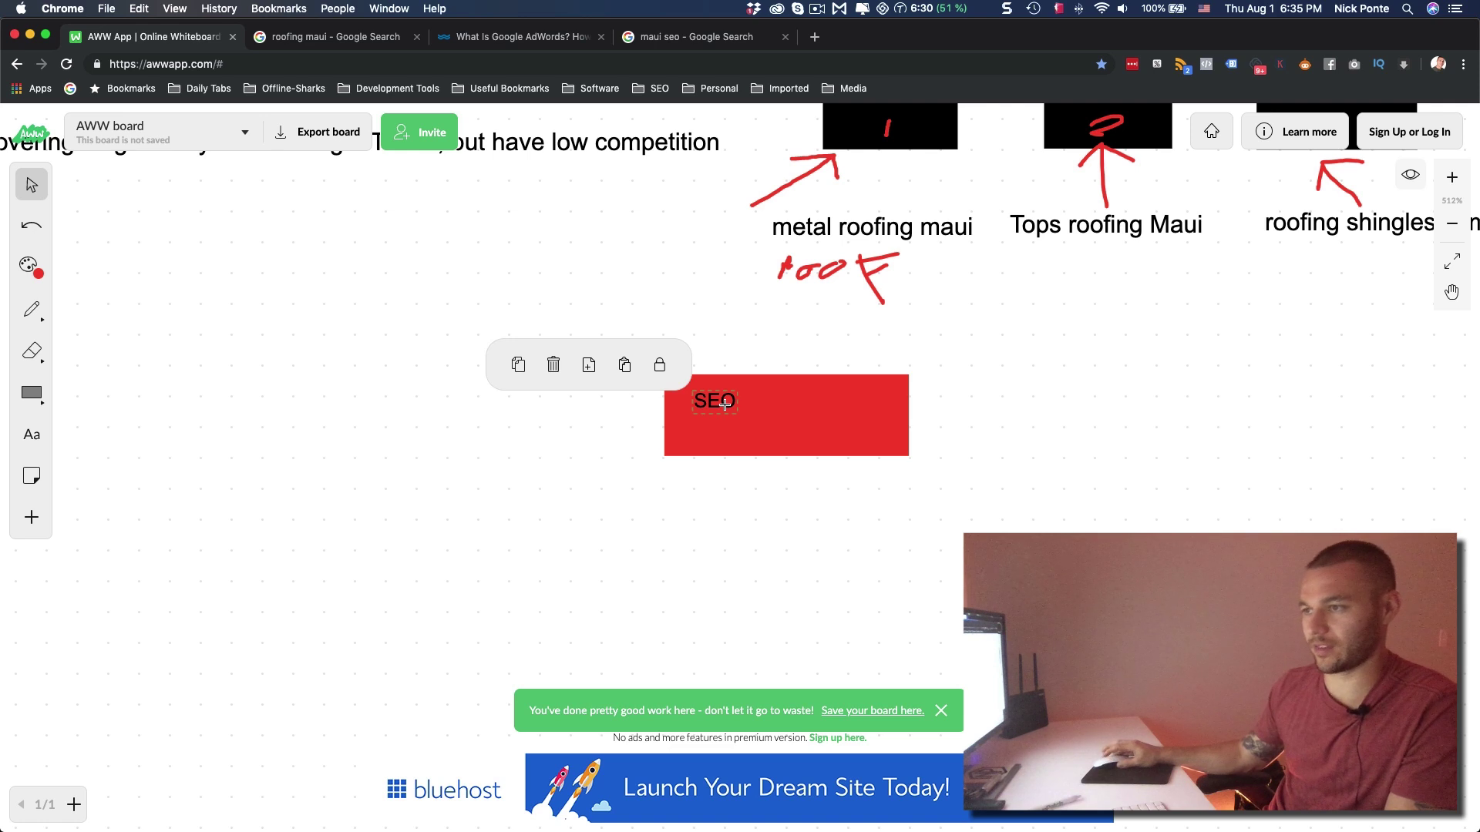
double_click(723, 403)
double_click(716, 398)
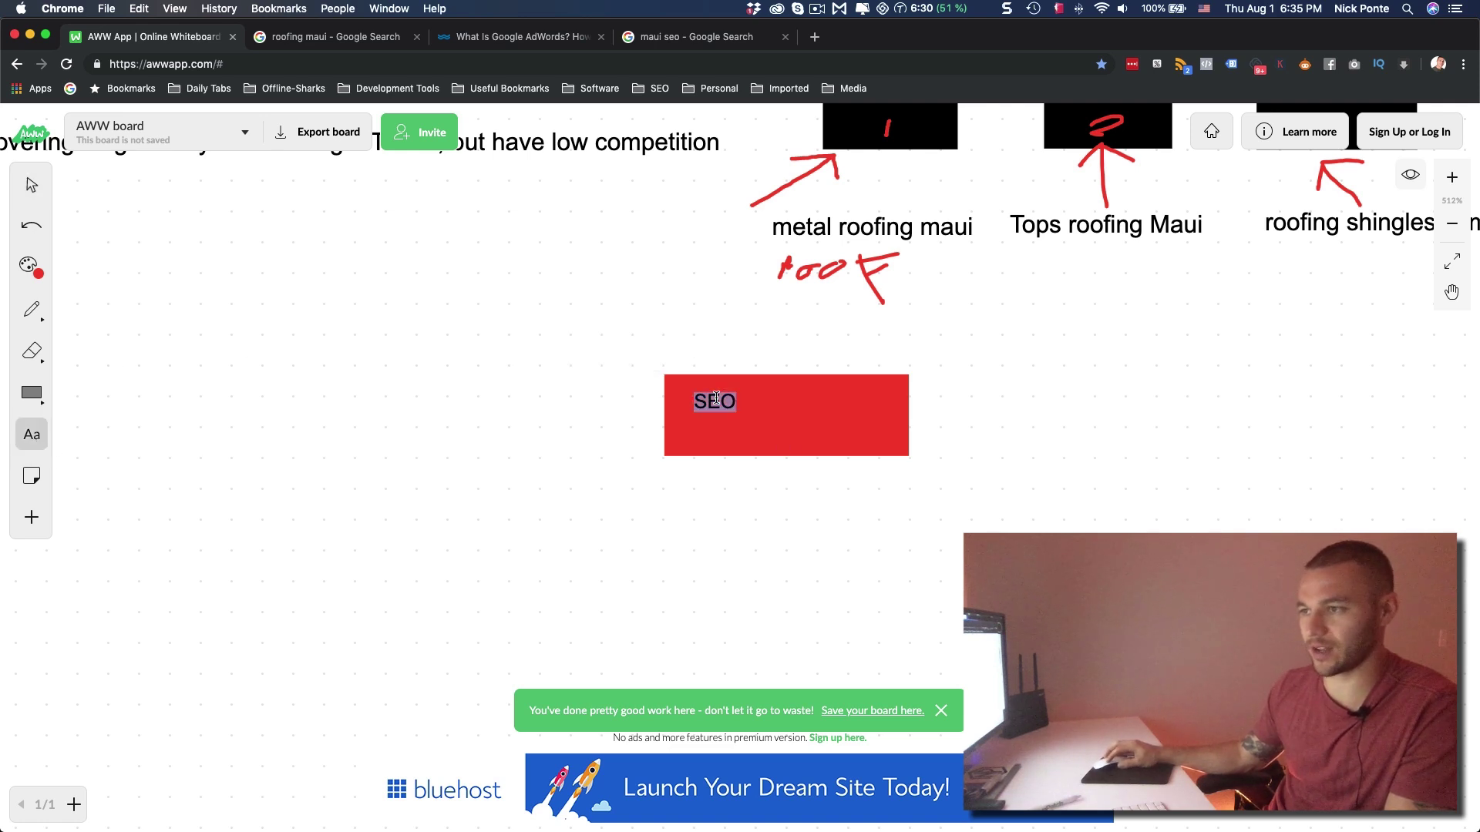
key(Left)
text(Maui)
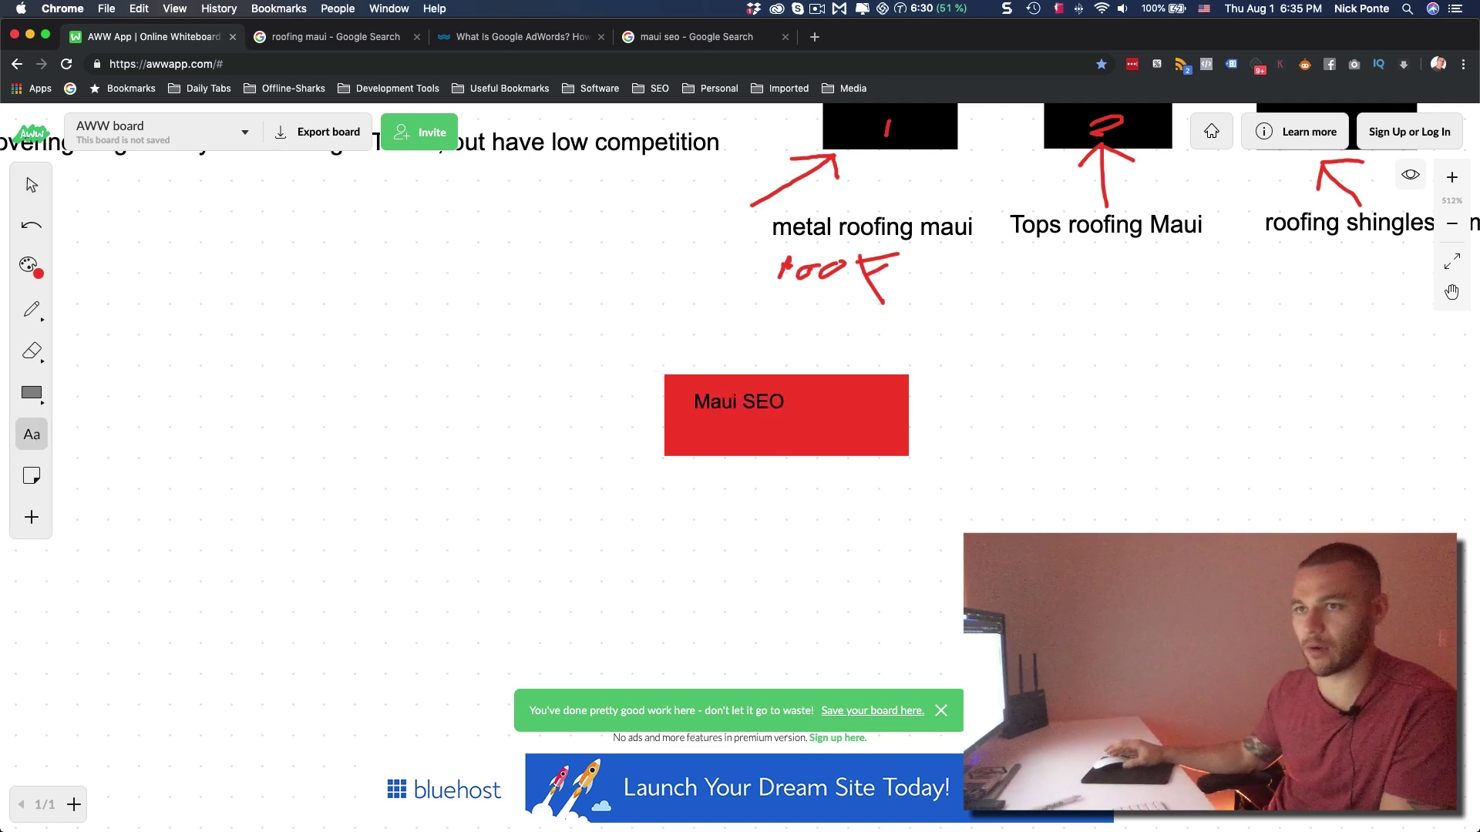
click(32, 185)
drag(1044, 411, 1046, 370)
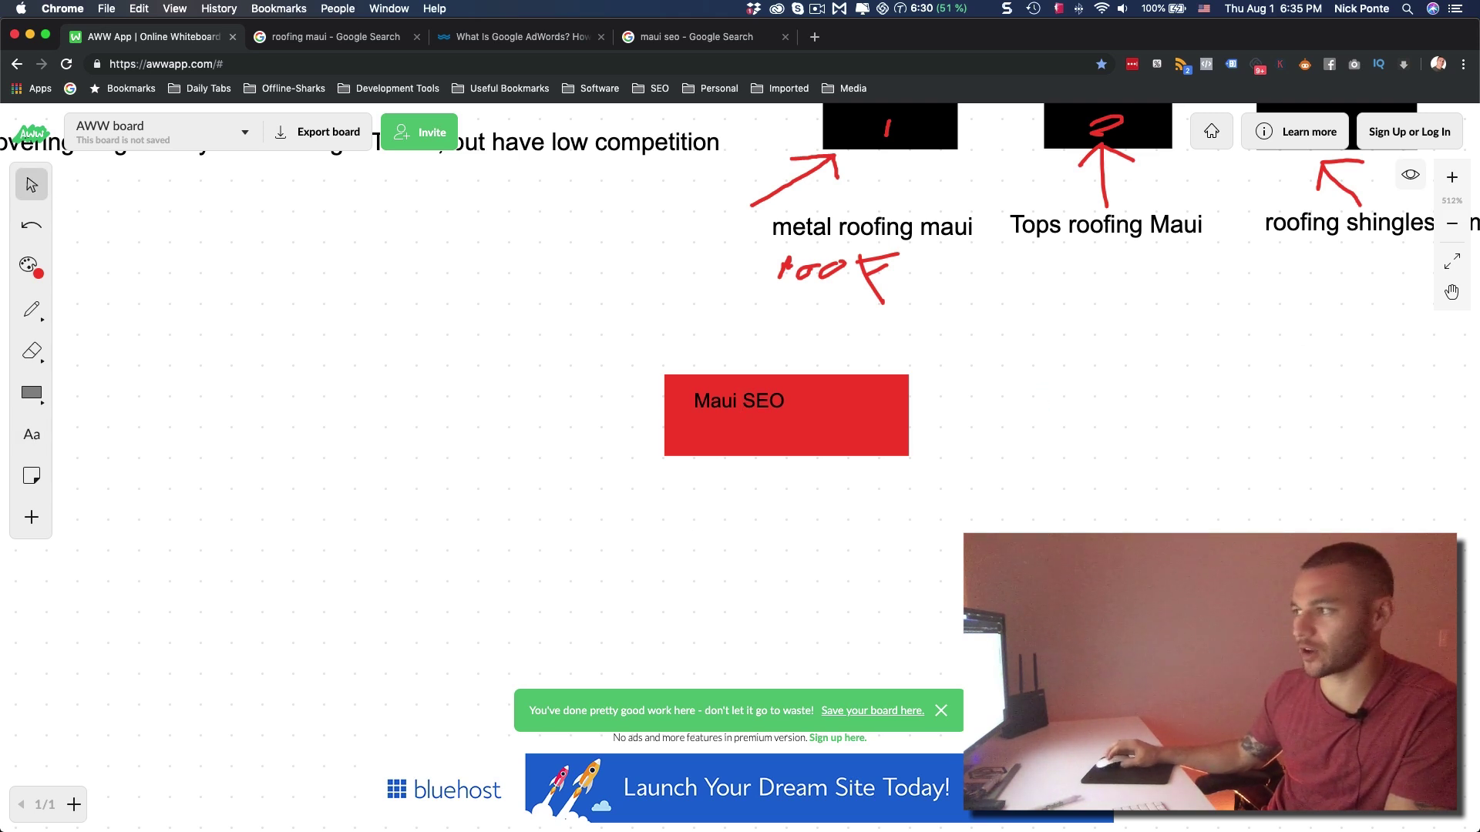
Draw three smaller filled red rectangles in a row beneath the "Maui SEO" rectangle.
click(1454, 293)
drag(1153, 440, 1100, 327)
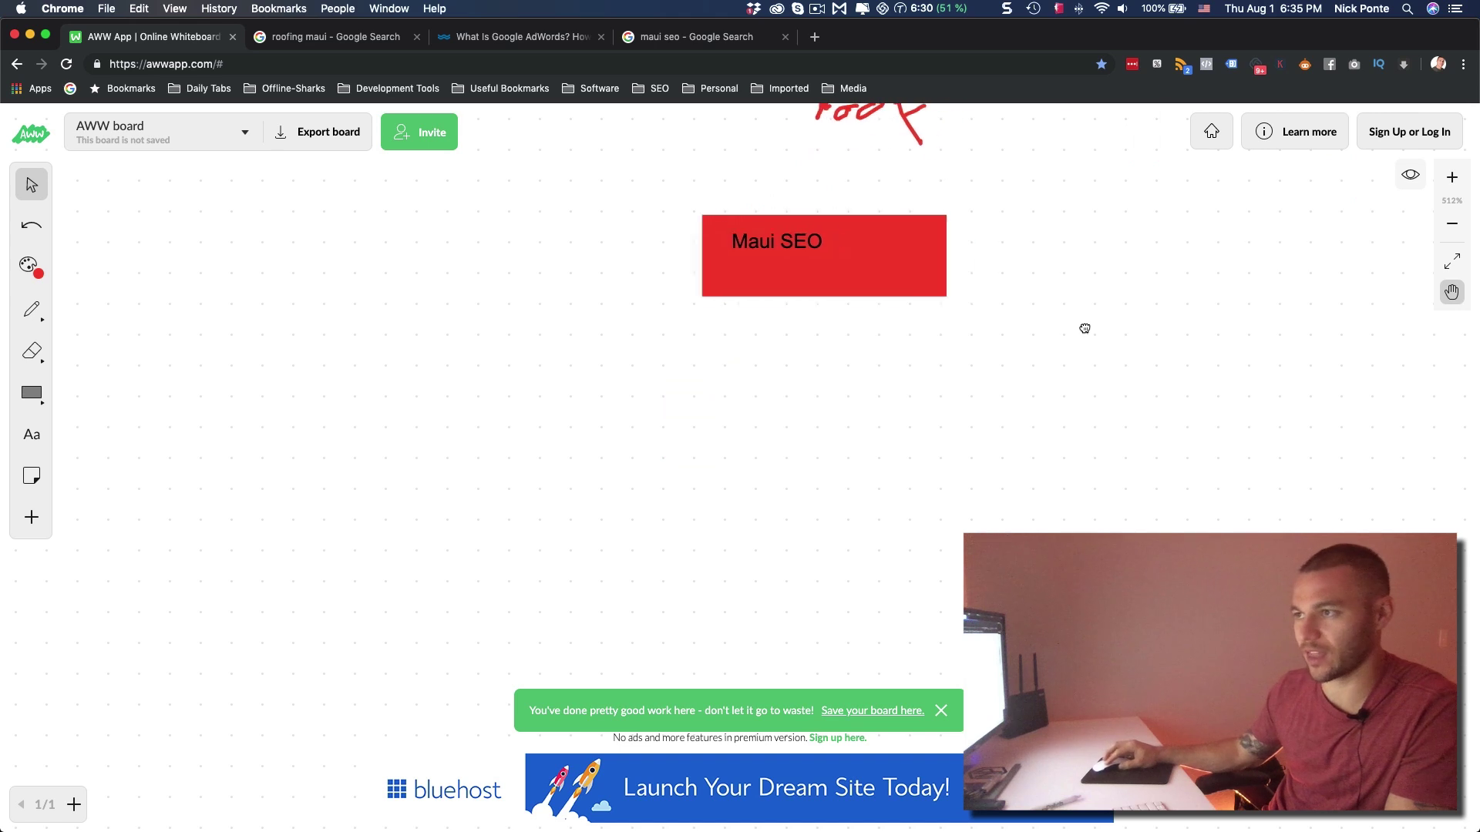
click(32, 394)
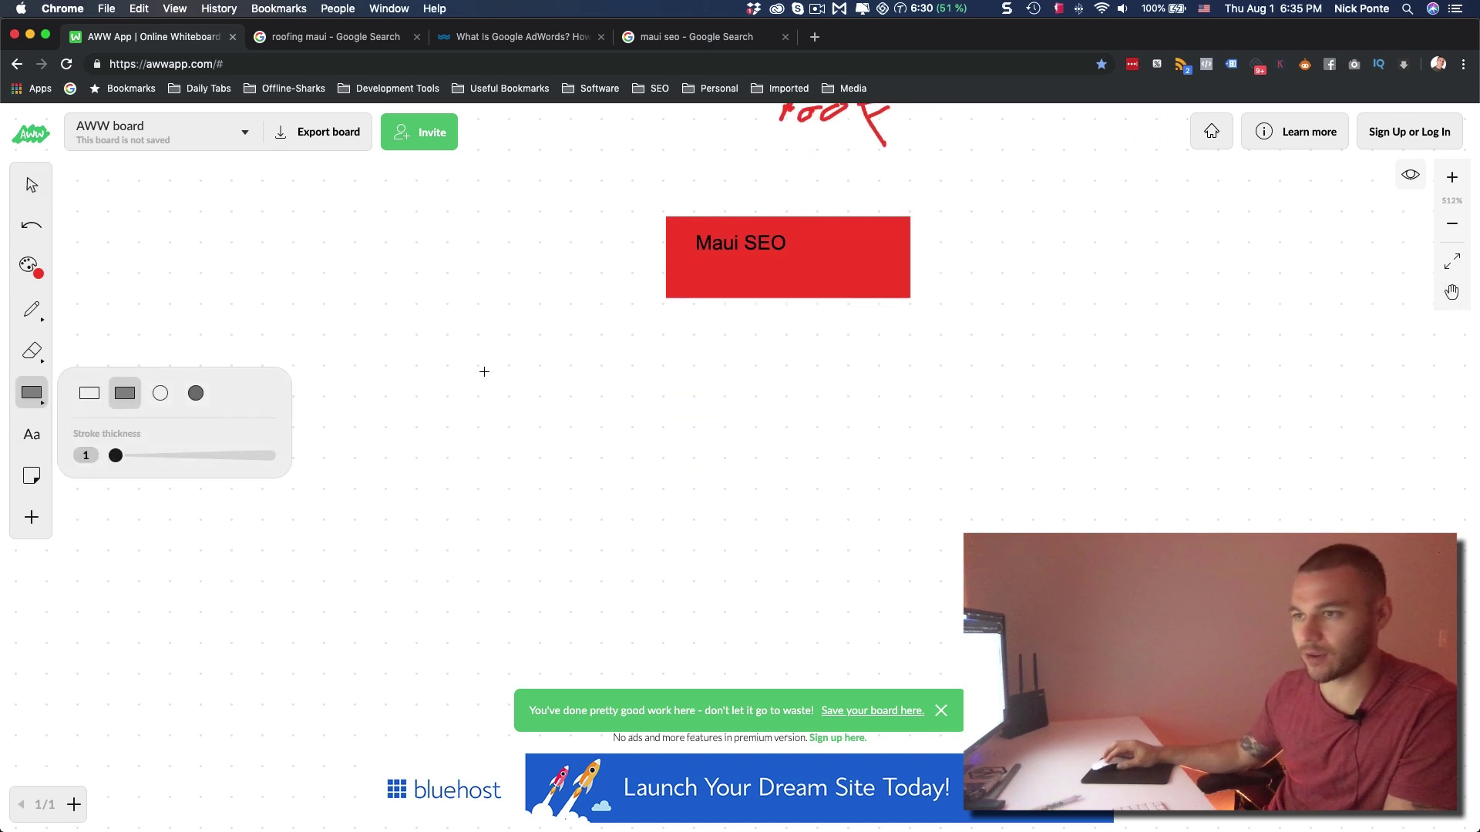
click(124, 394)
drag(490, 342, 671, 395)
drag(821, 362, 910, 389)
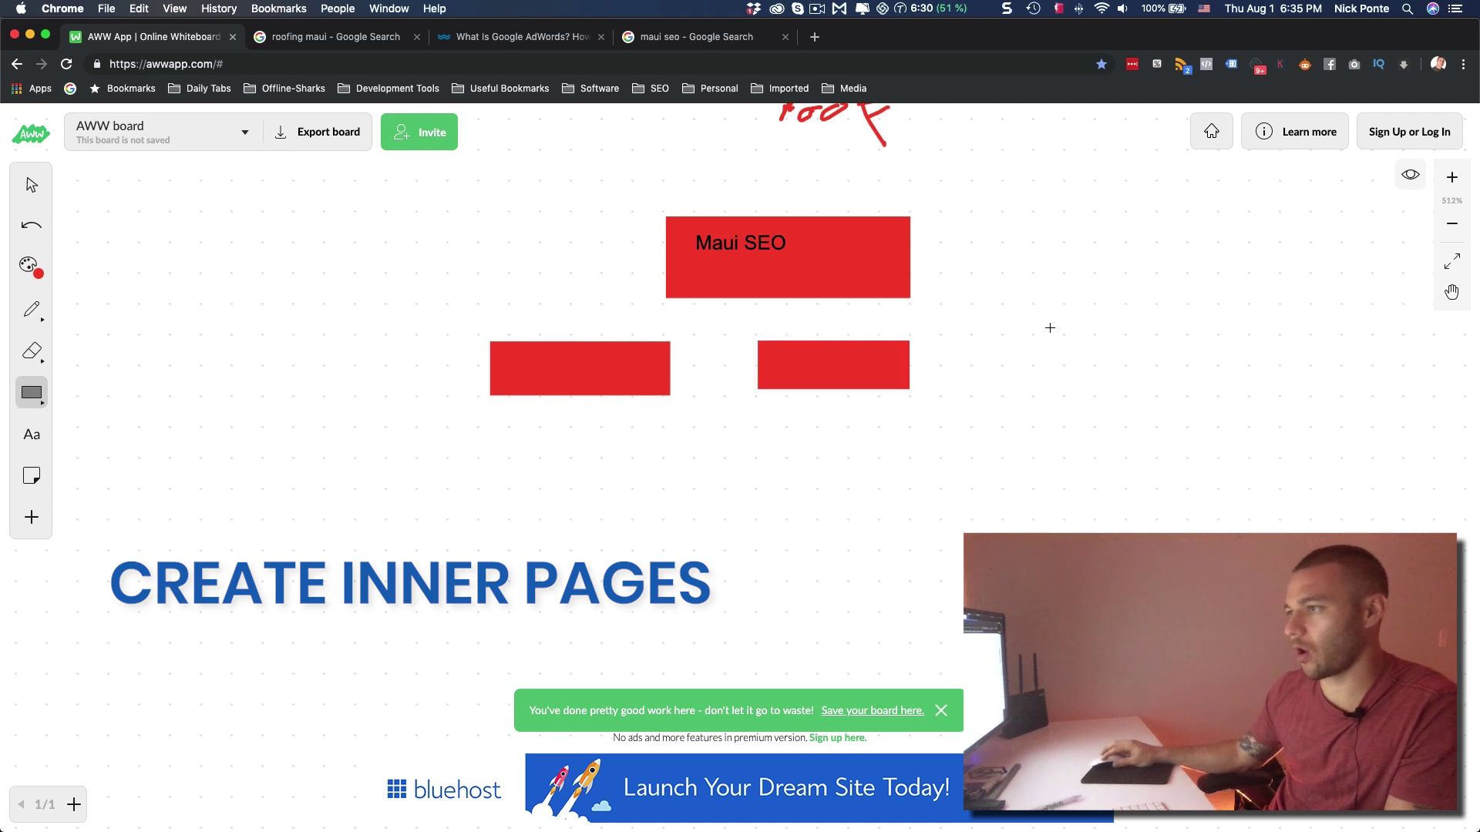
drag(1335, 419, 1228, 386)
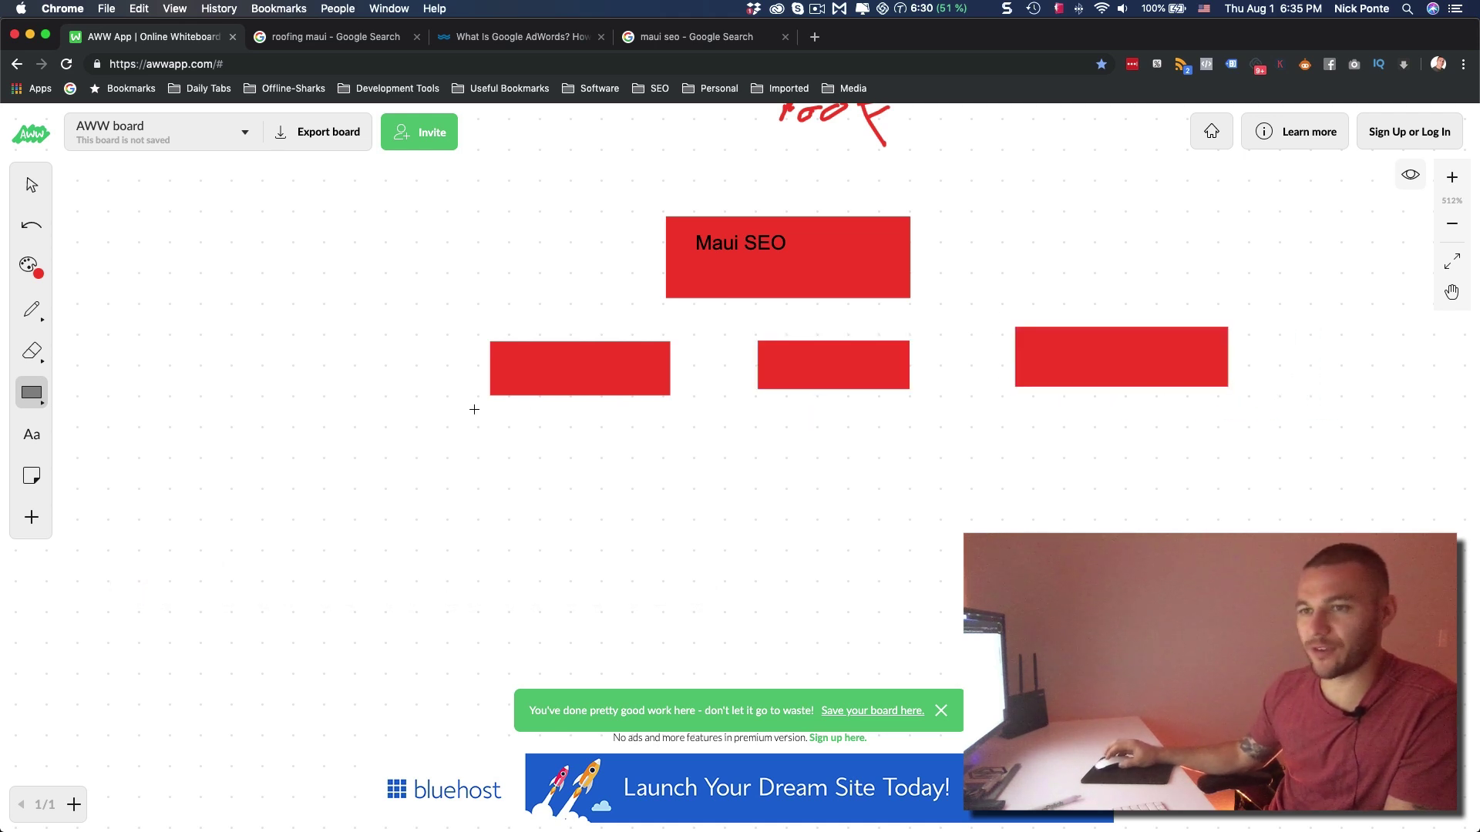
Add the text label "search engine optimization on maui" beneath the first small red rectangle.
click(31, 434)
click(456, 451)
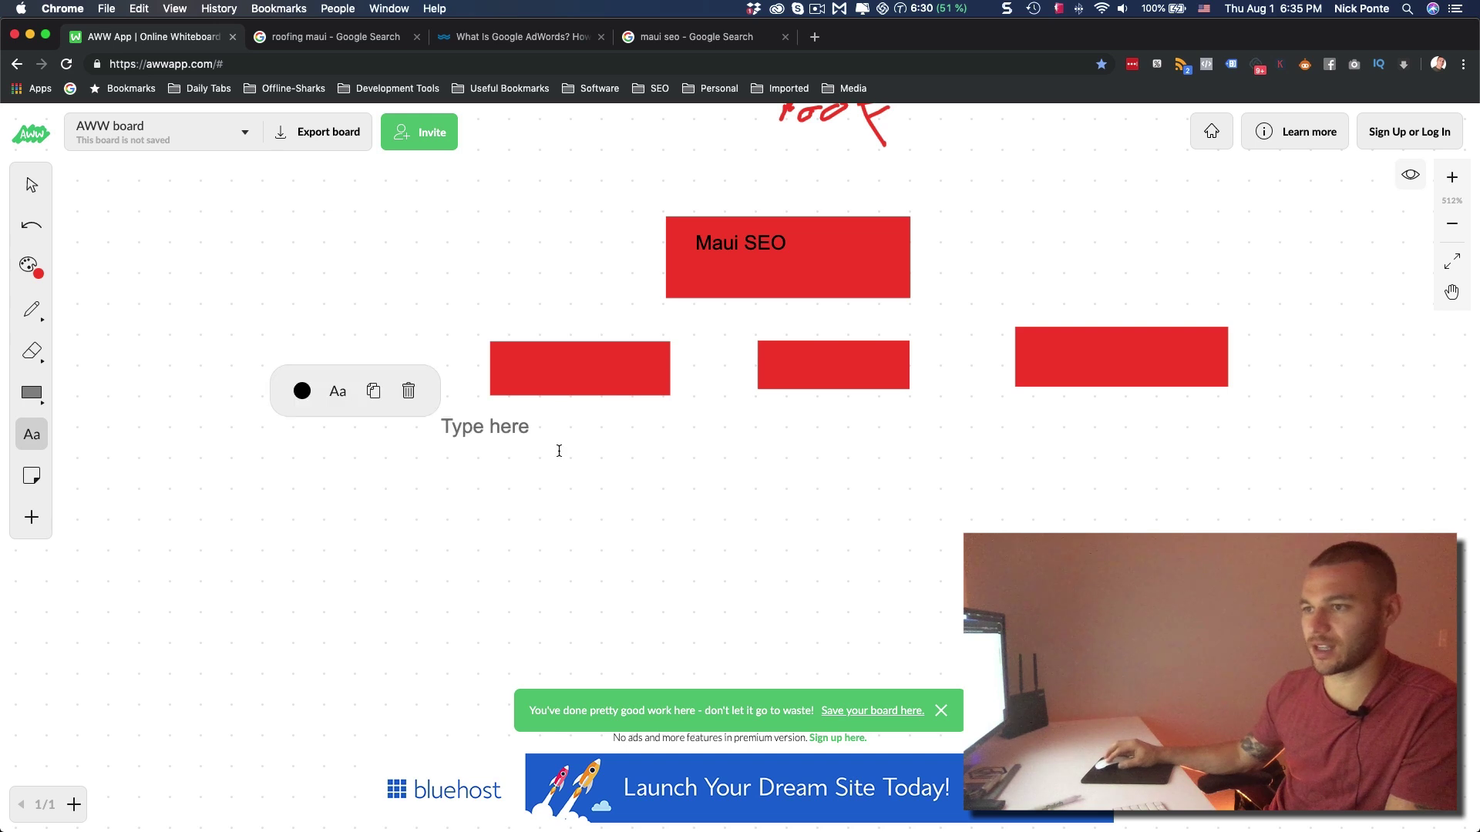
text(SEO)
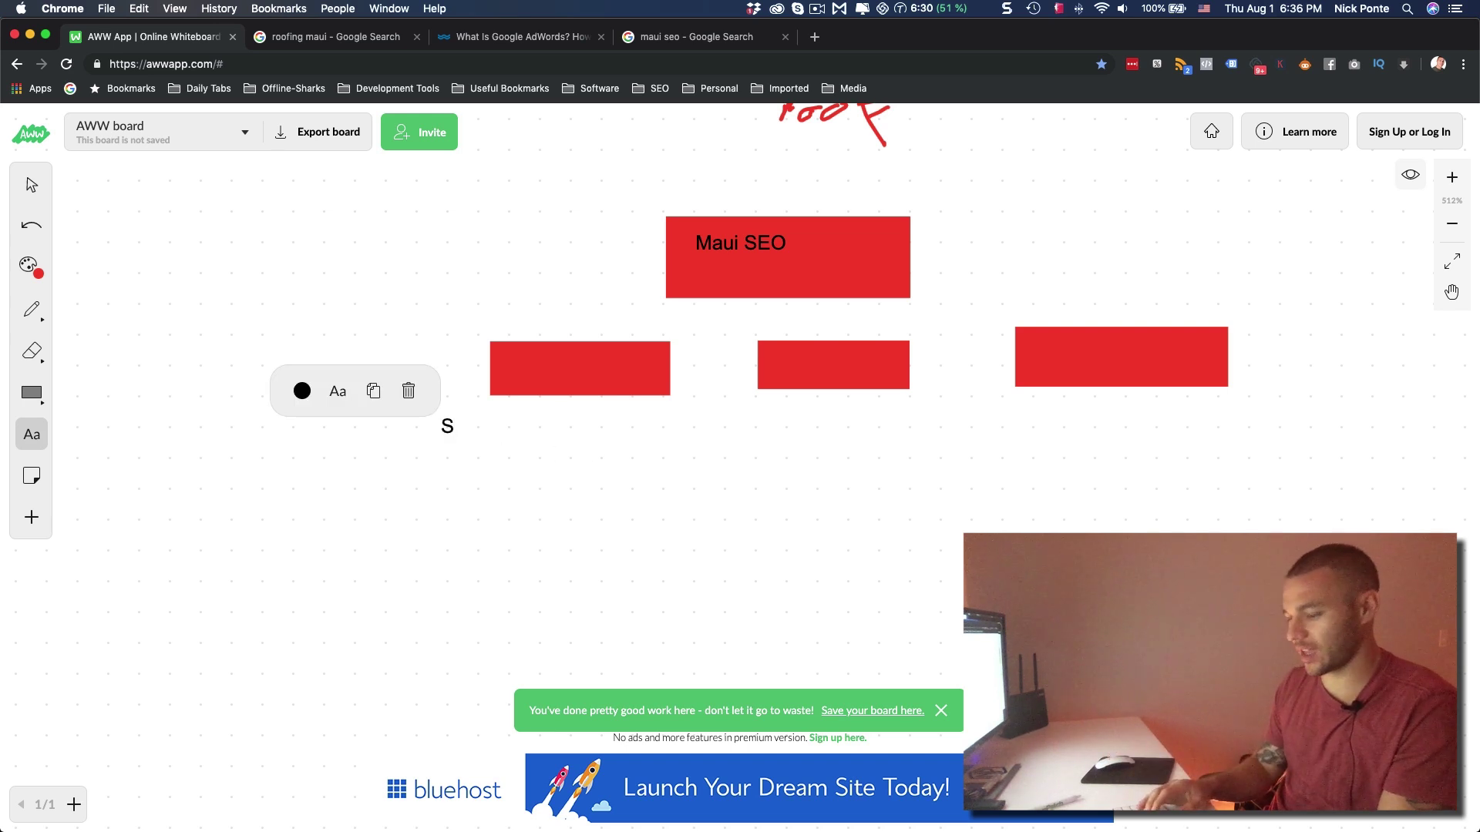
key(BackSpace)
key(BackSpace)
key(BackSpace)
text(search engine optim)
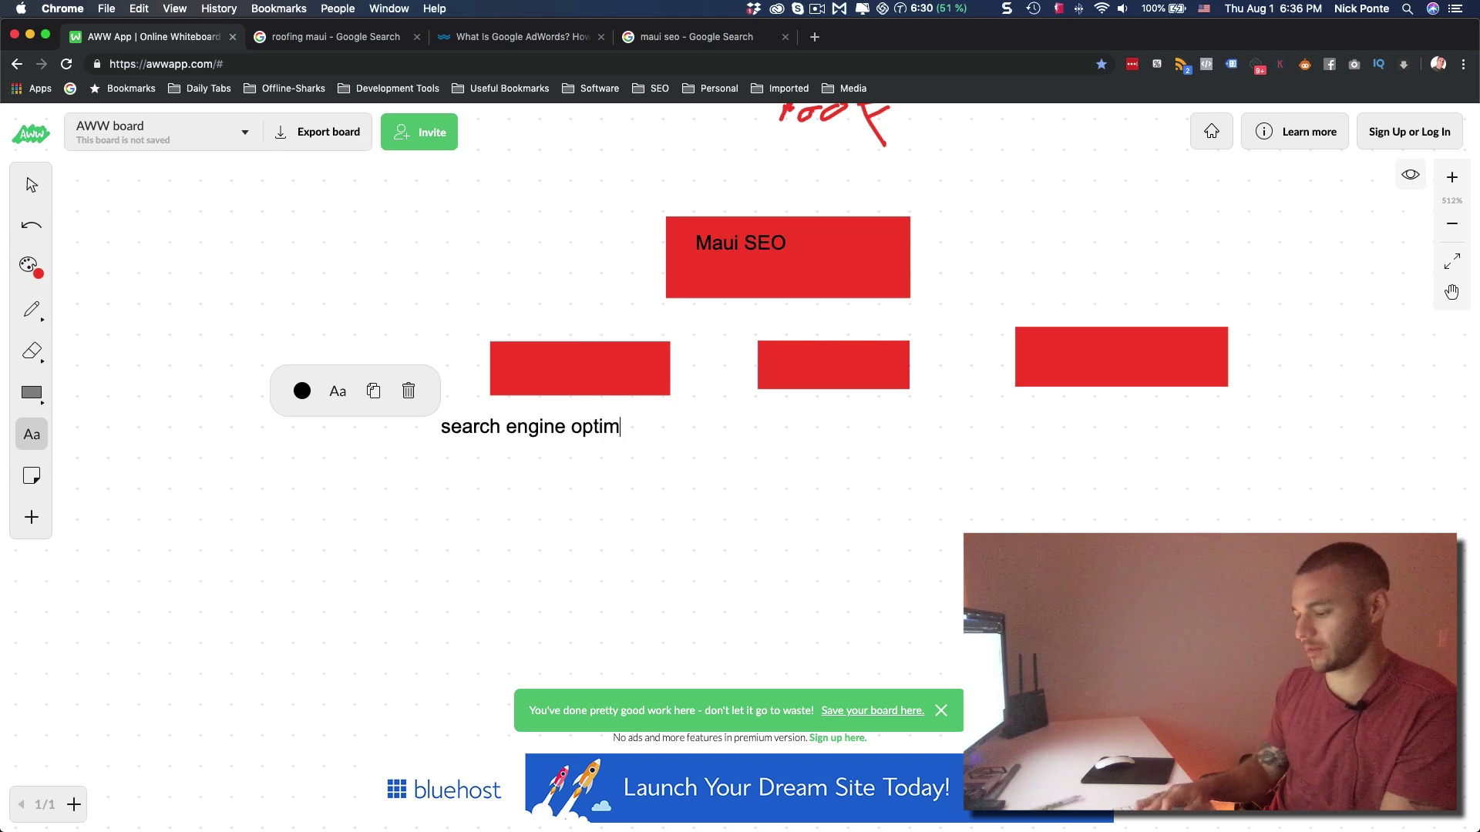
text(ization on maui)
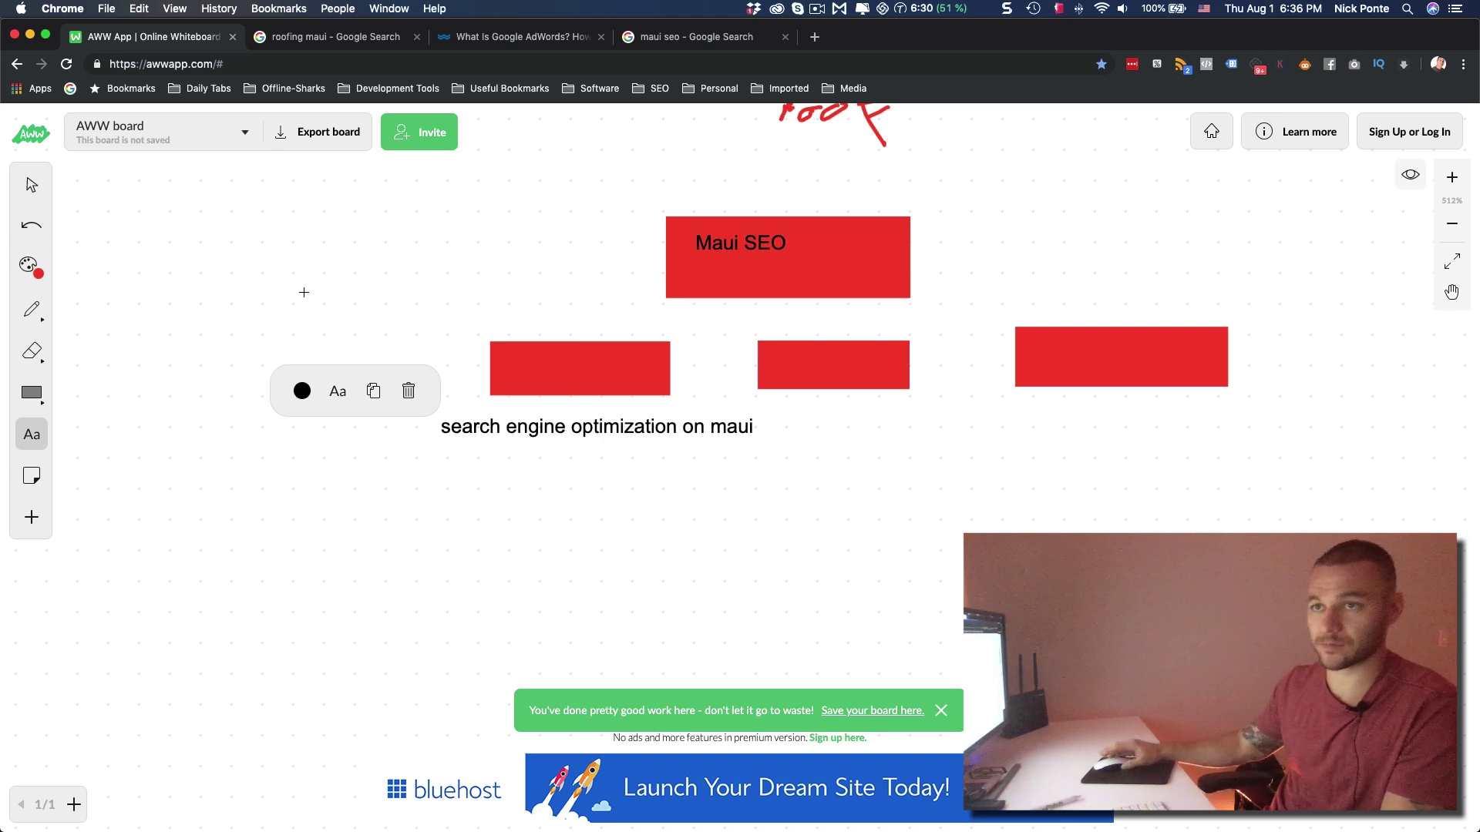
Shift the "search engine optimization on maui" label further left beneath the first small red rectangle.
click(32, 185)
drag(632, 430, 520, 438)
click(32, 434)
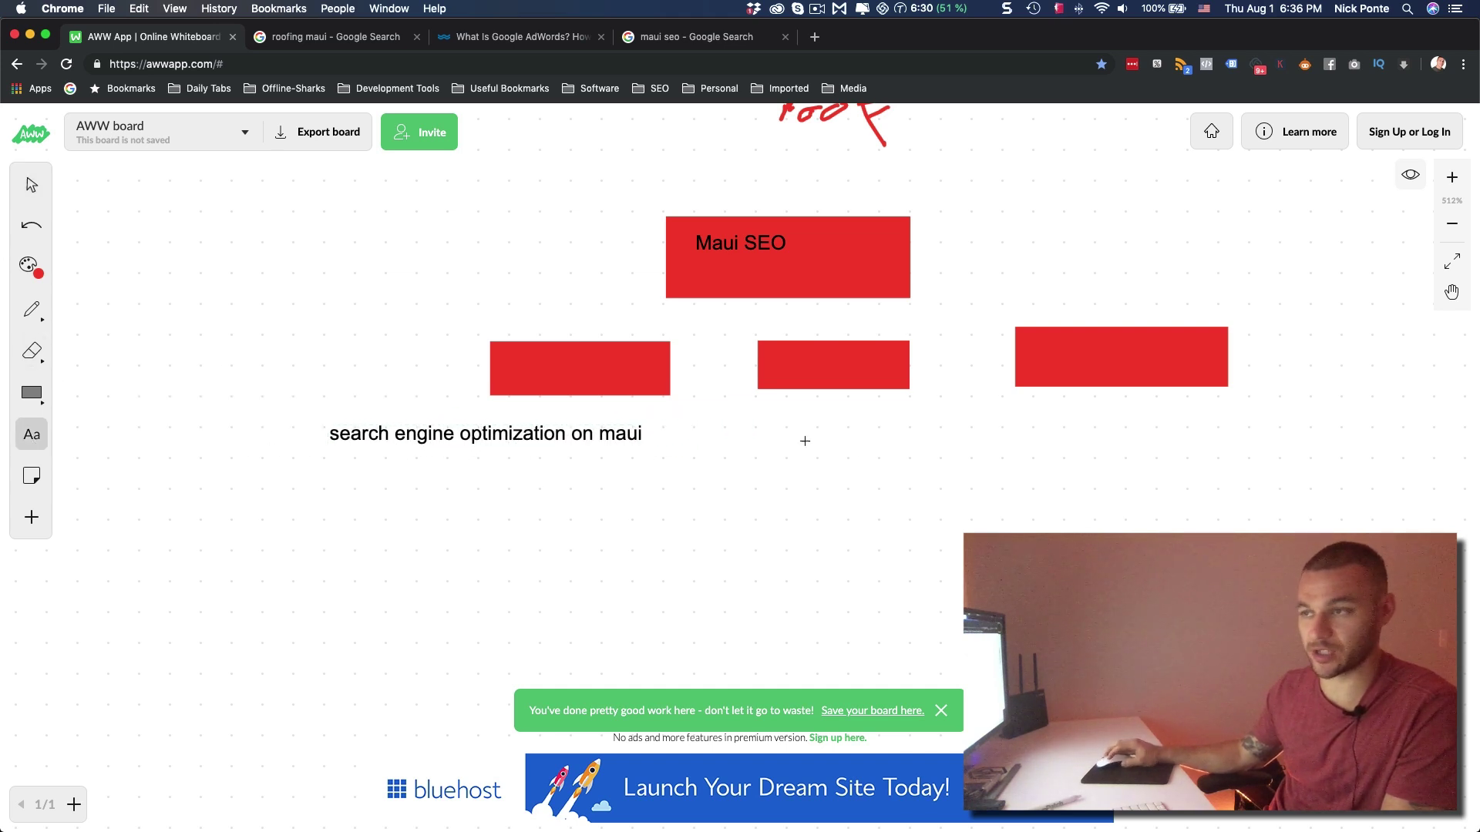
Check the "roofing maui" Google results and related keywords, and return to the whiteboard.
click(754, 422)
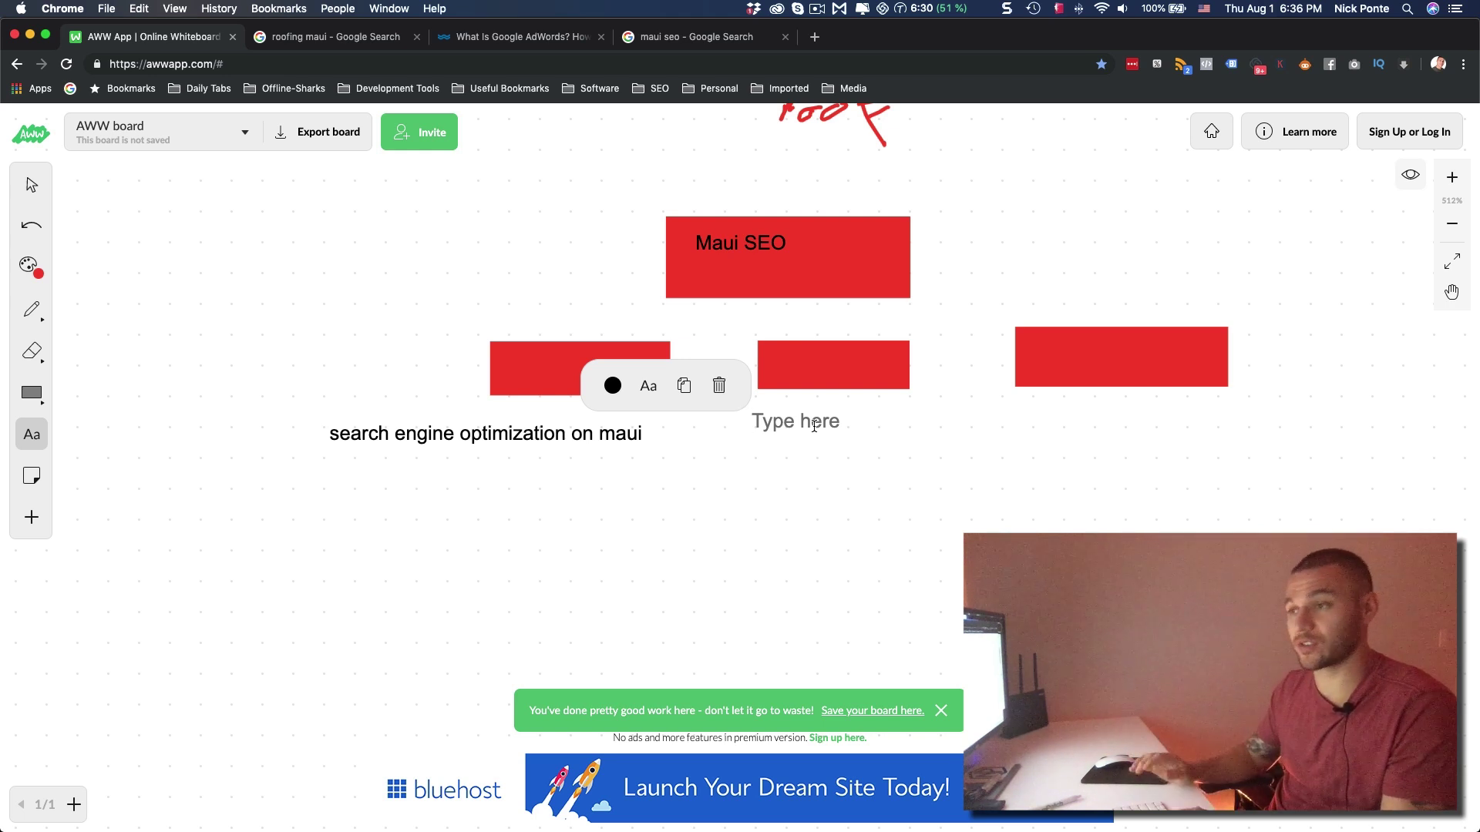
click(316, 39)
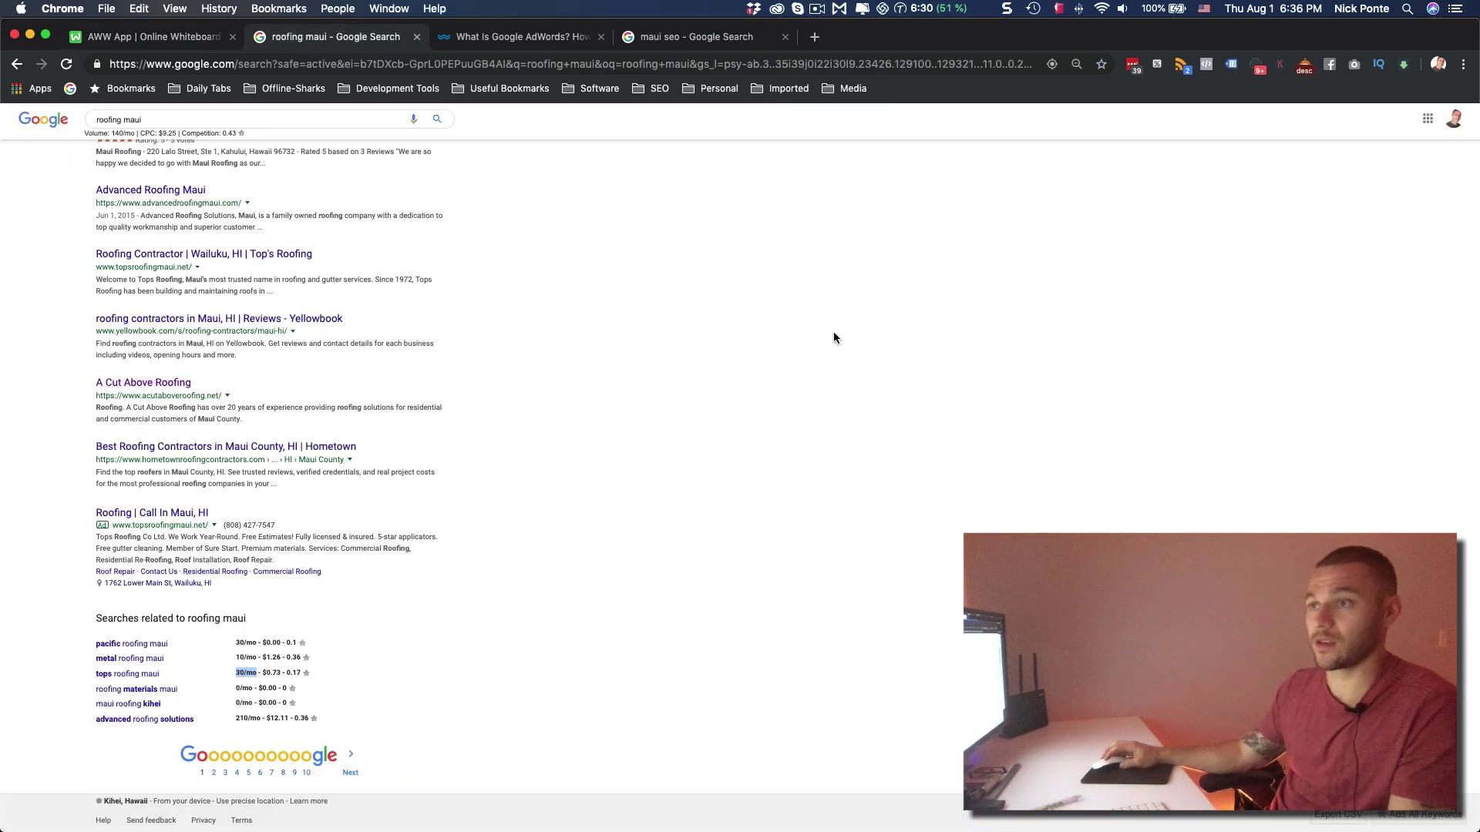
scroll(544, 234, up, 10)
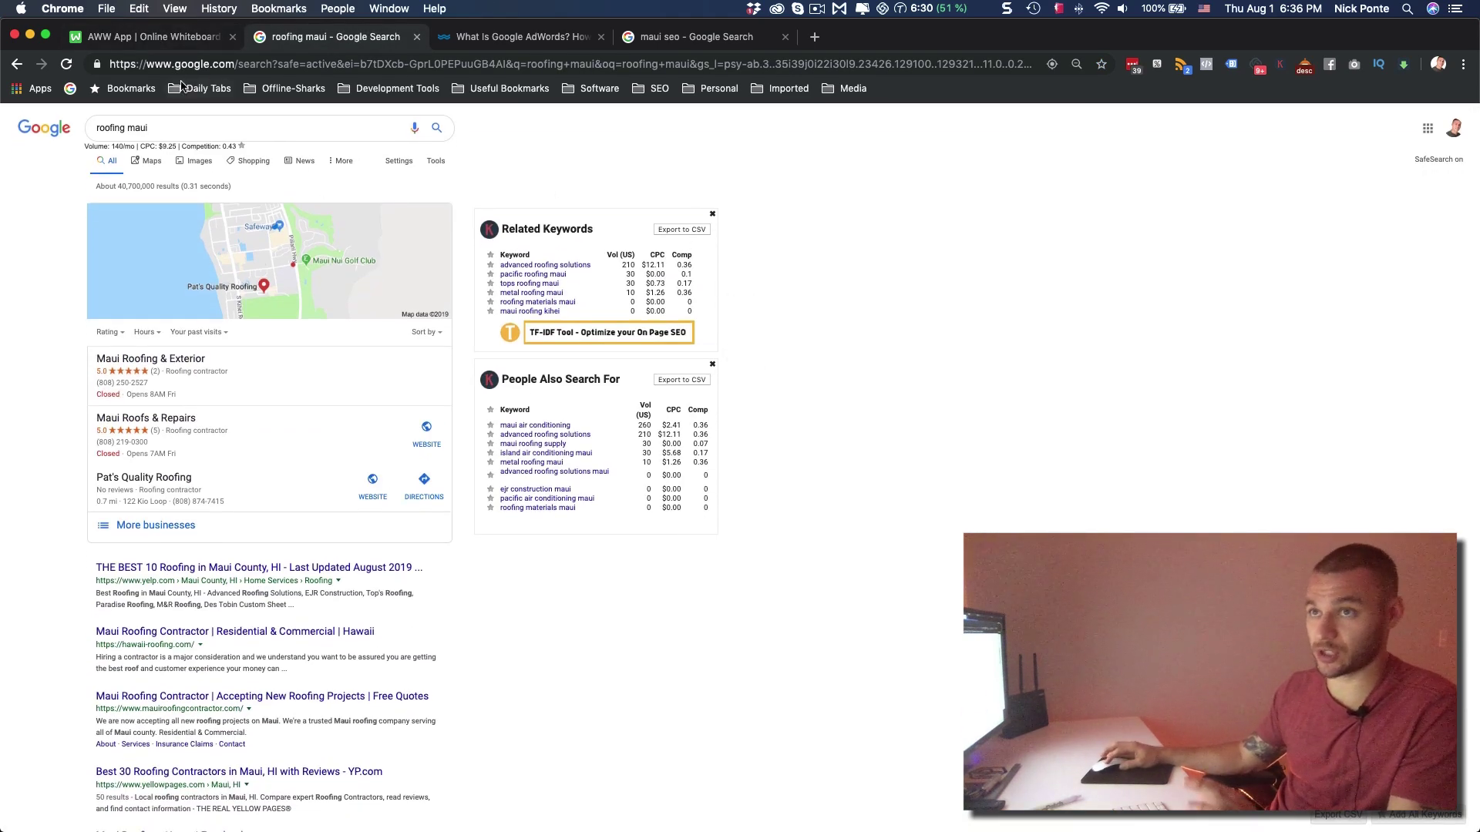
click(184, 40)
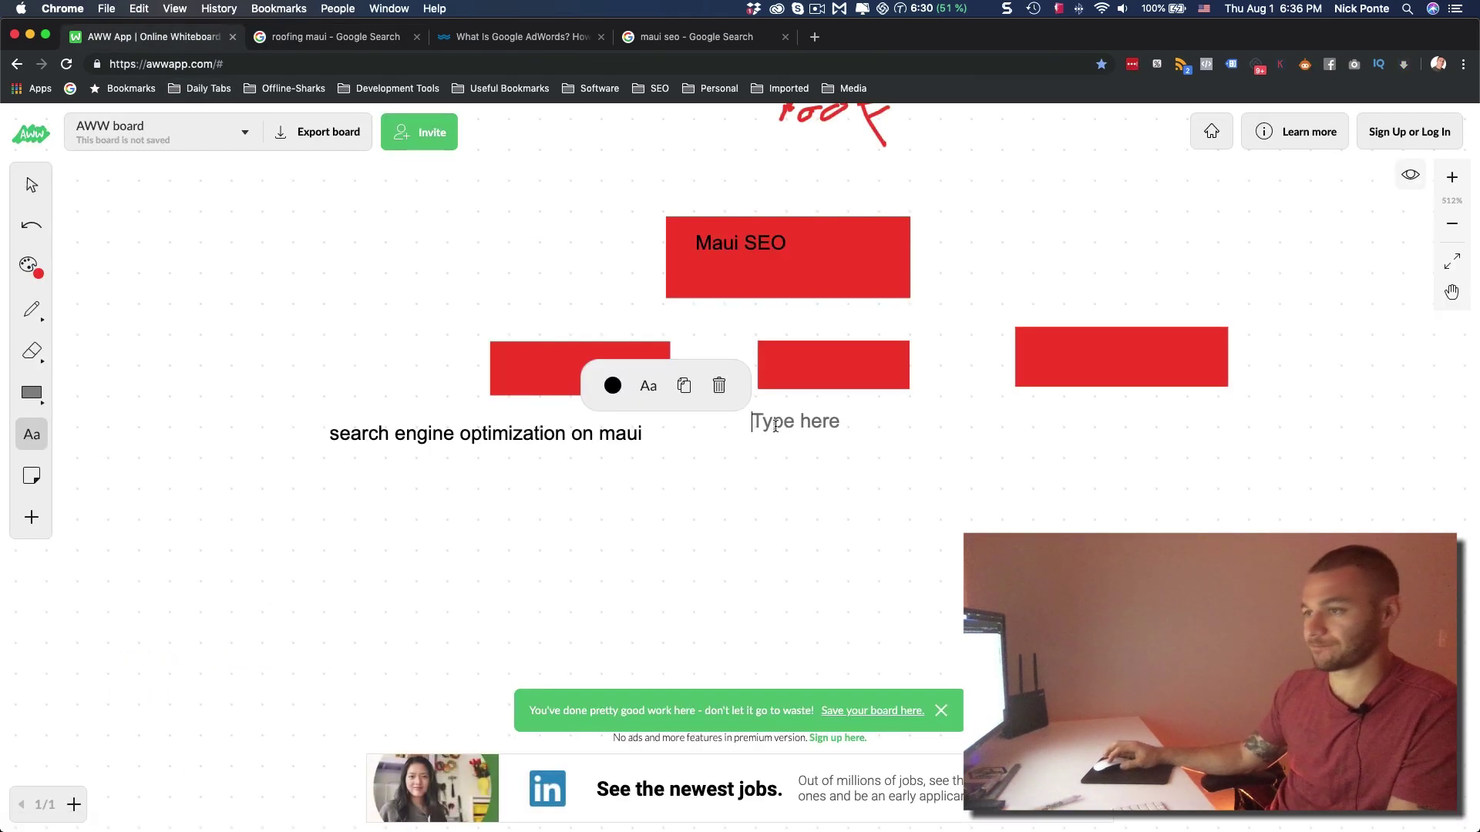
click(819, 438)
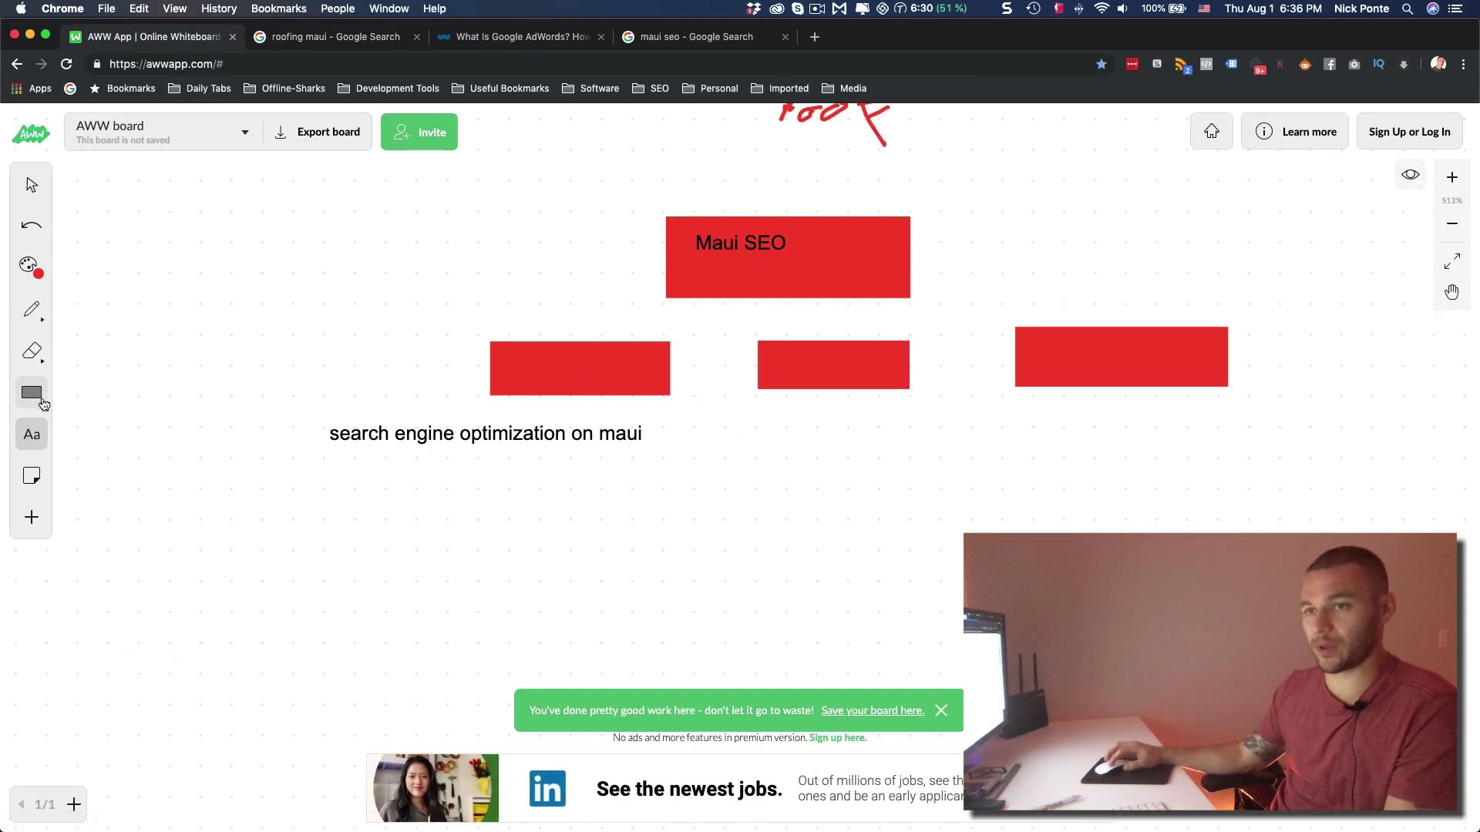
Add the text label "how to do seo" beneath the second small red rectangle.
click(732, 415)
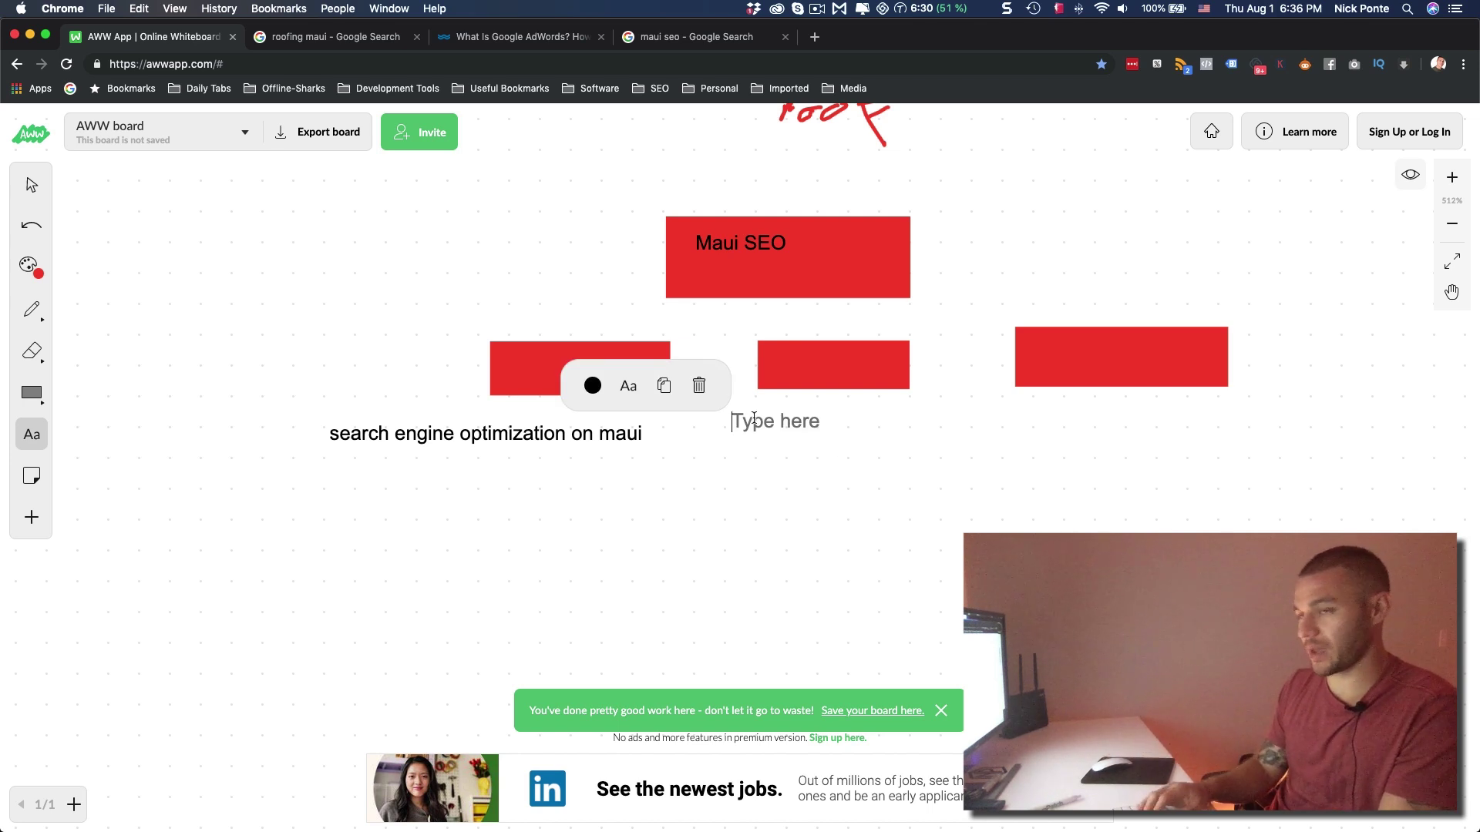
text(how to do sewo)
key(BackSpace)
key(BackSpace)
text(o)
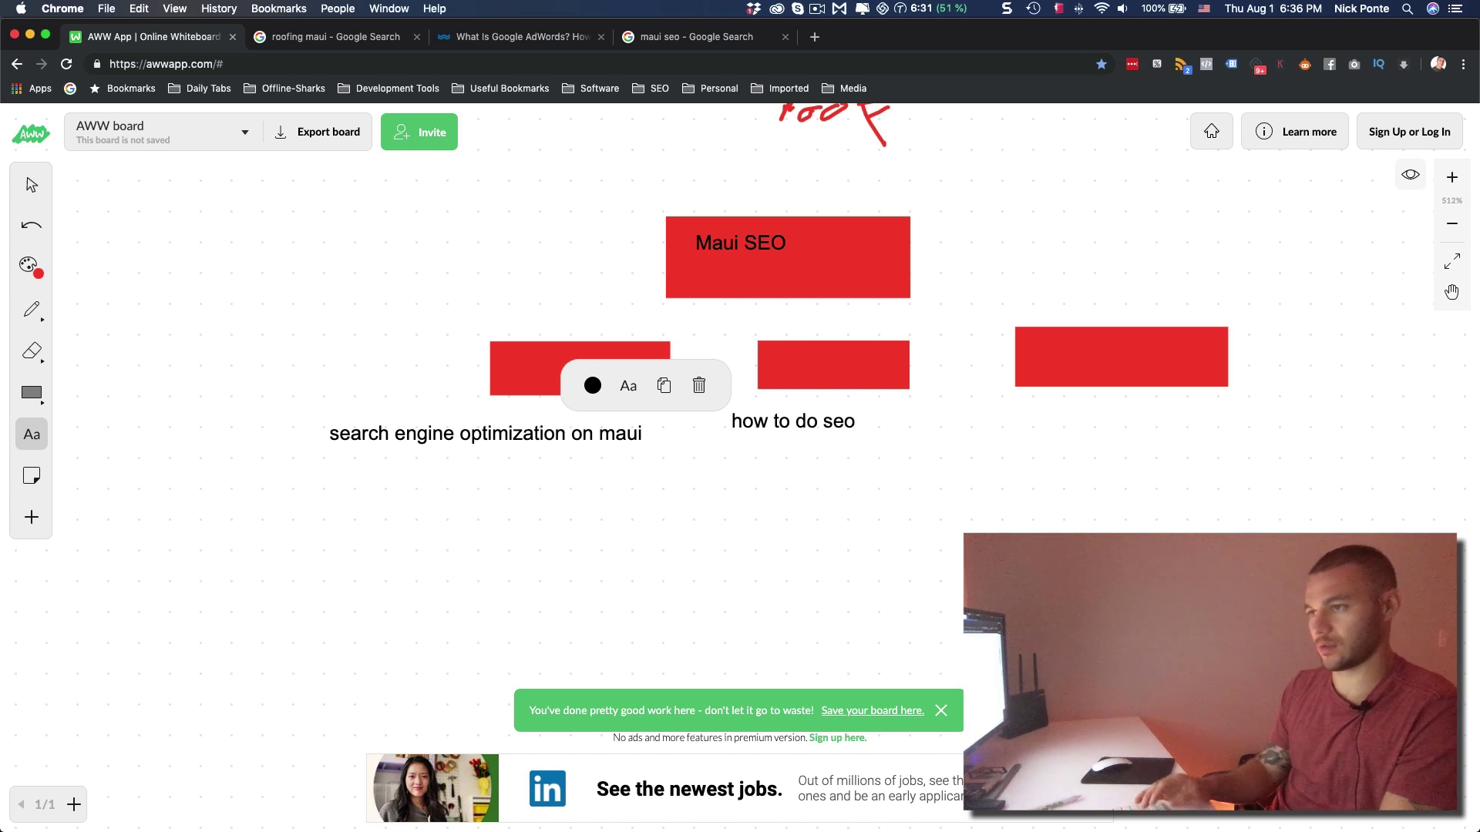
Add the text label "best maui seo company" beneath the third small red rectangle.
click(1007, 416)
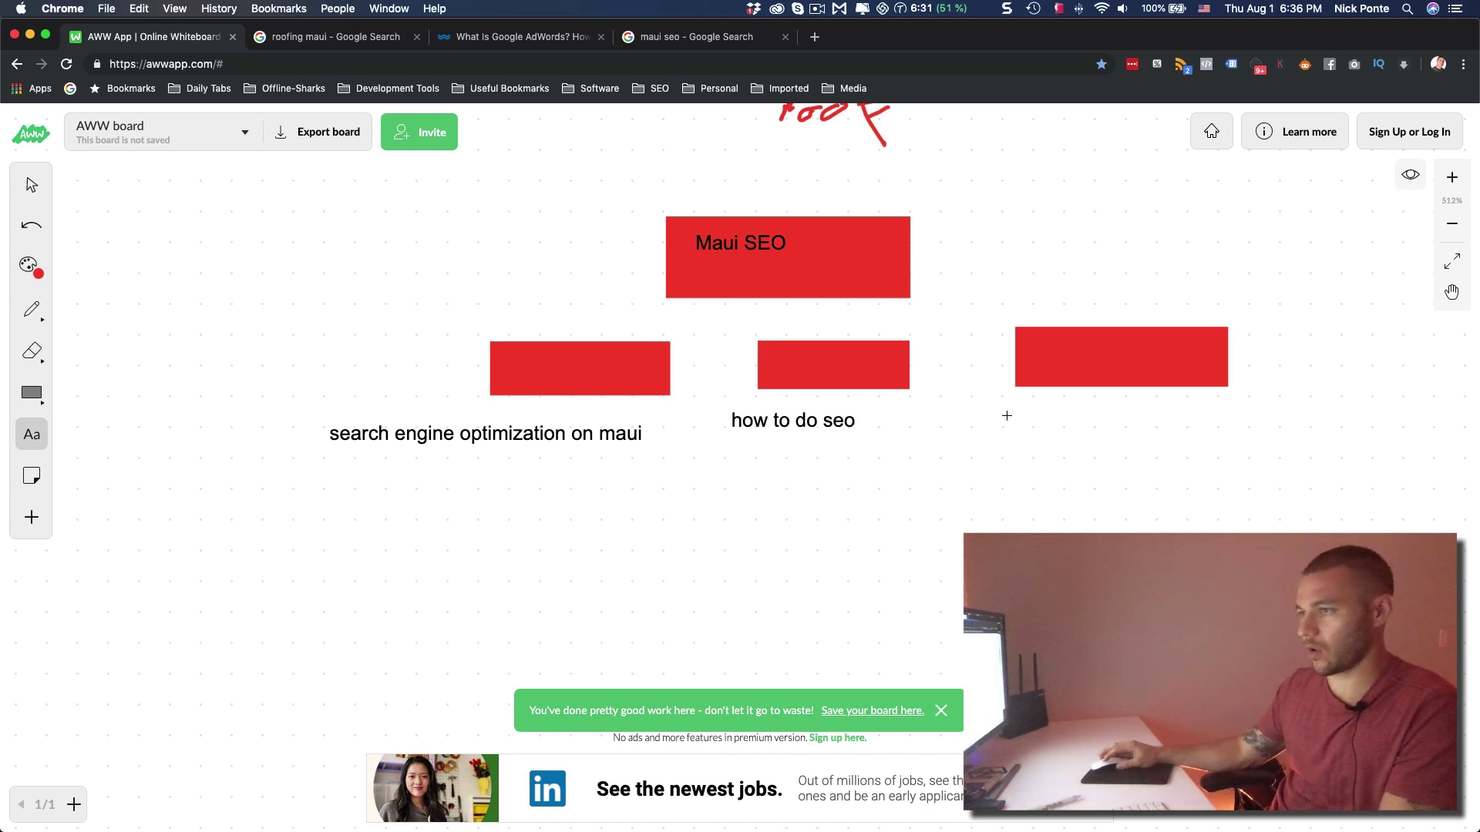
click(1007, 416)
text(best seo company)
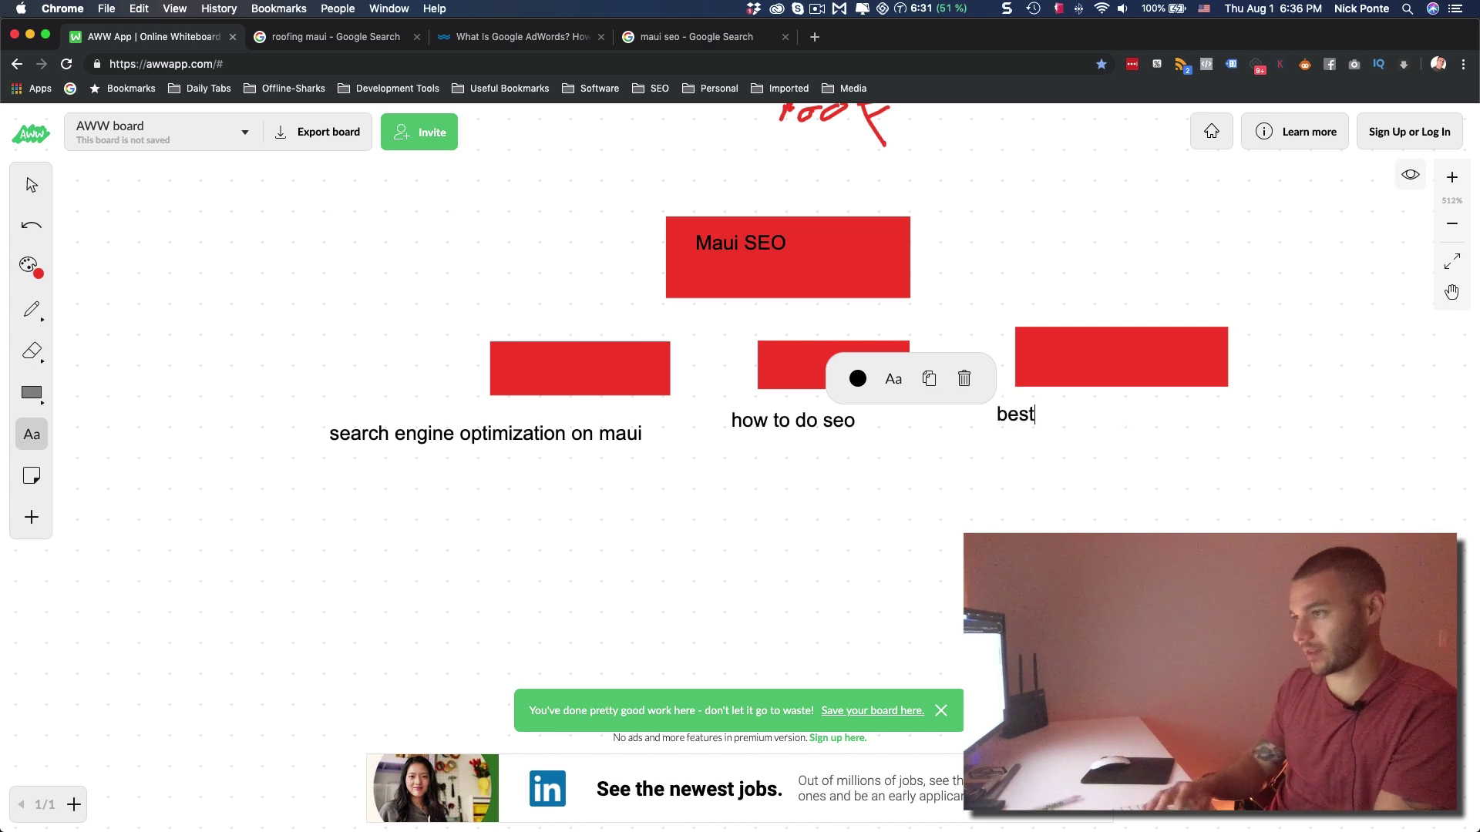
text( on mi)
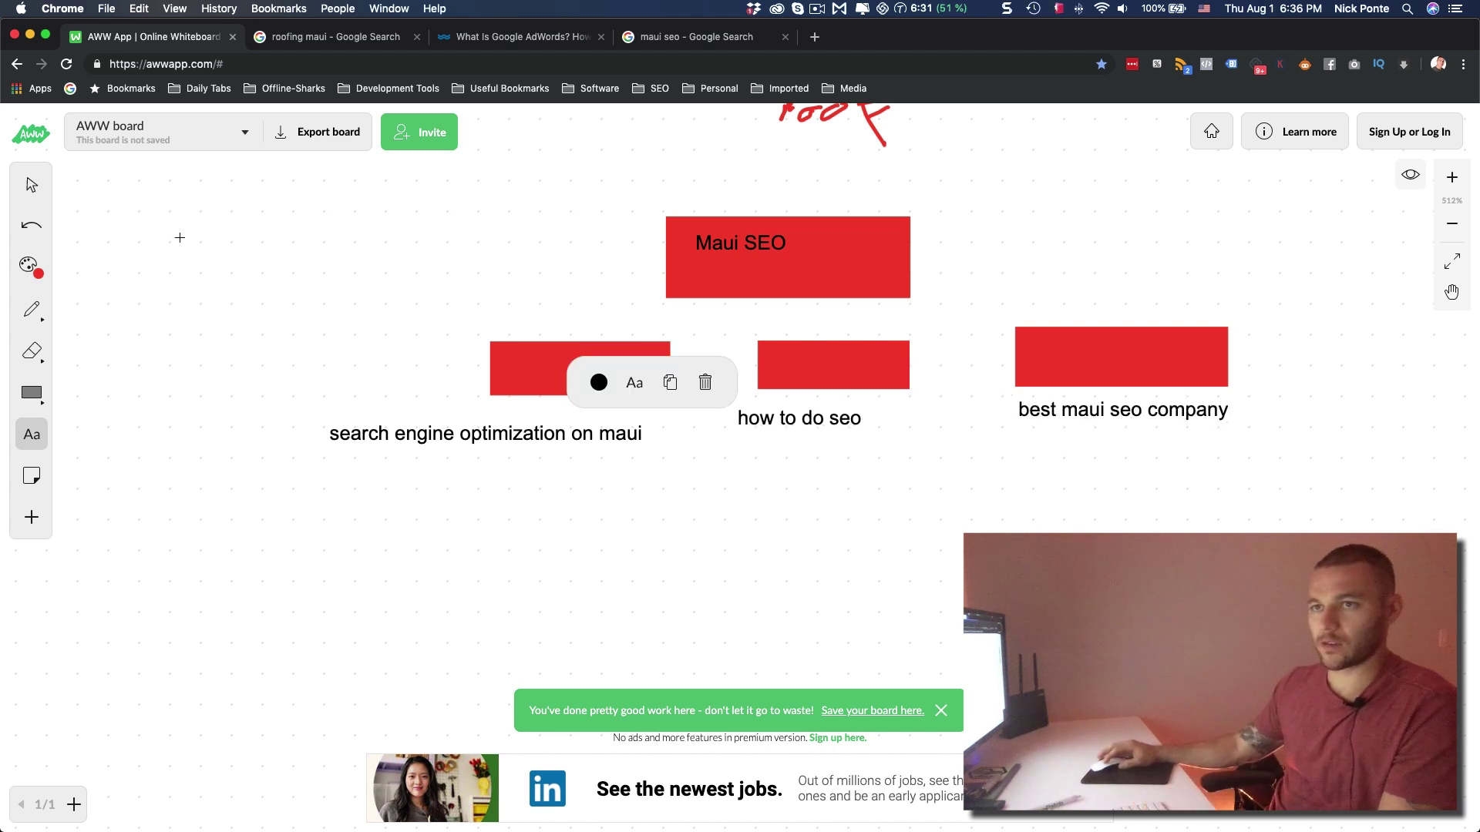
Circle the "Maui SEO" text and the "search engine optimization on maui" label freehand in green.
click(32, 185)
click(31, 266)
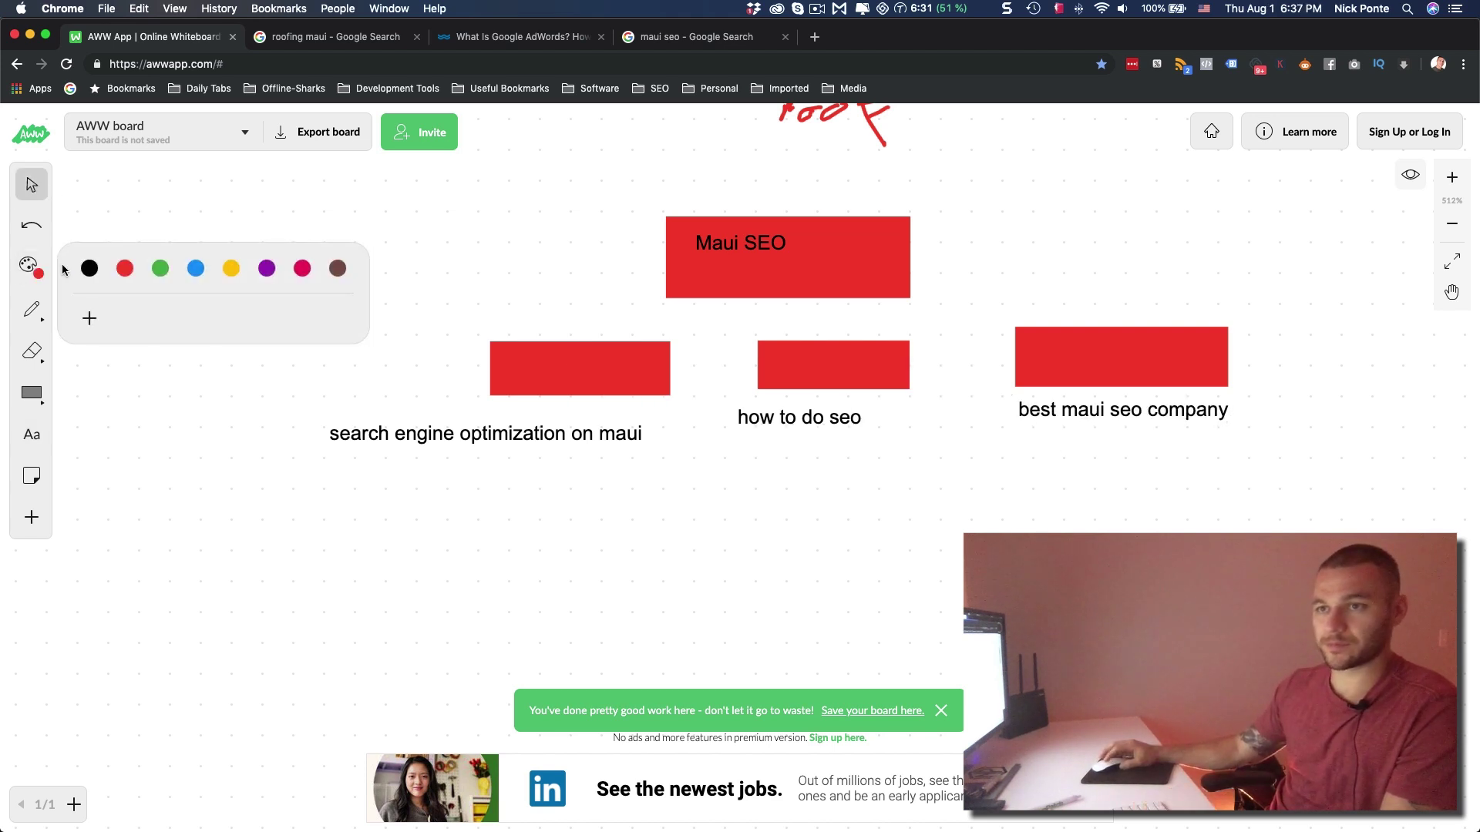
click(160, 271)
click(23, 312)
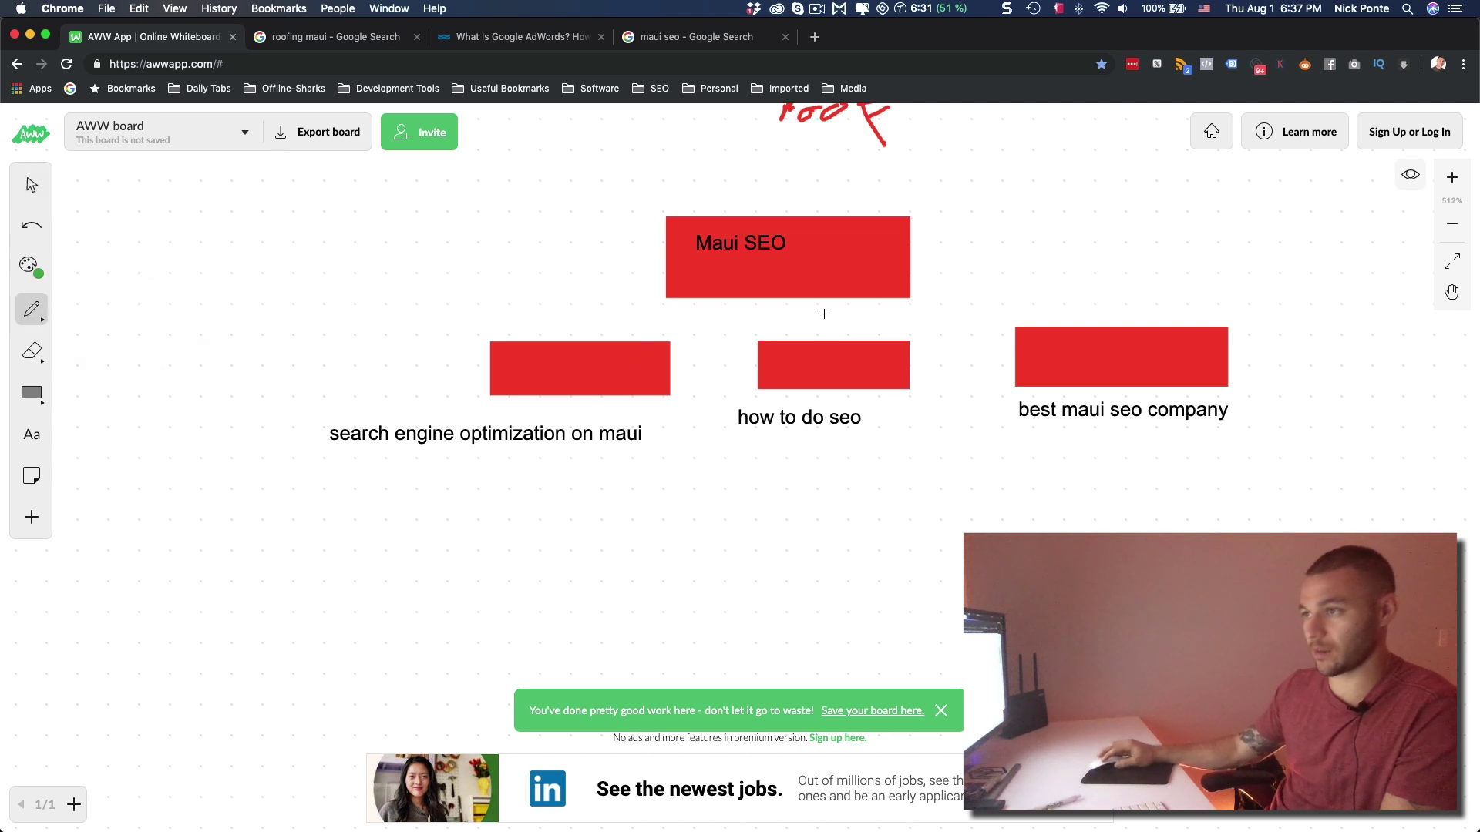
mouse_move(819, 251)
mouse_down()
mouse_move(680, 264)
mouse_move(725, 222)
mouse_move(819, 236)
mouse_move(671, 231)
mouse_up()
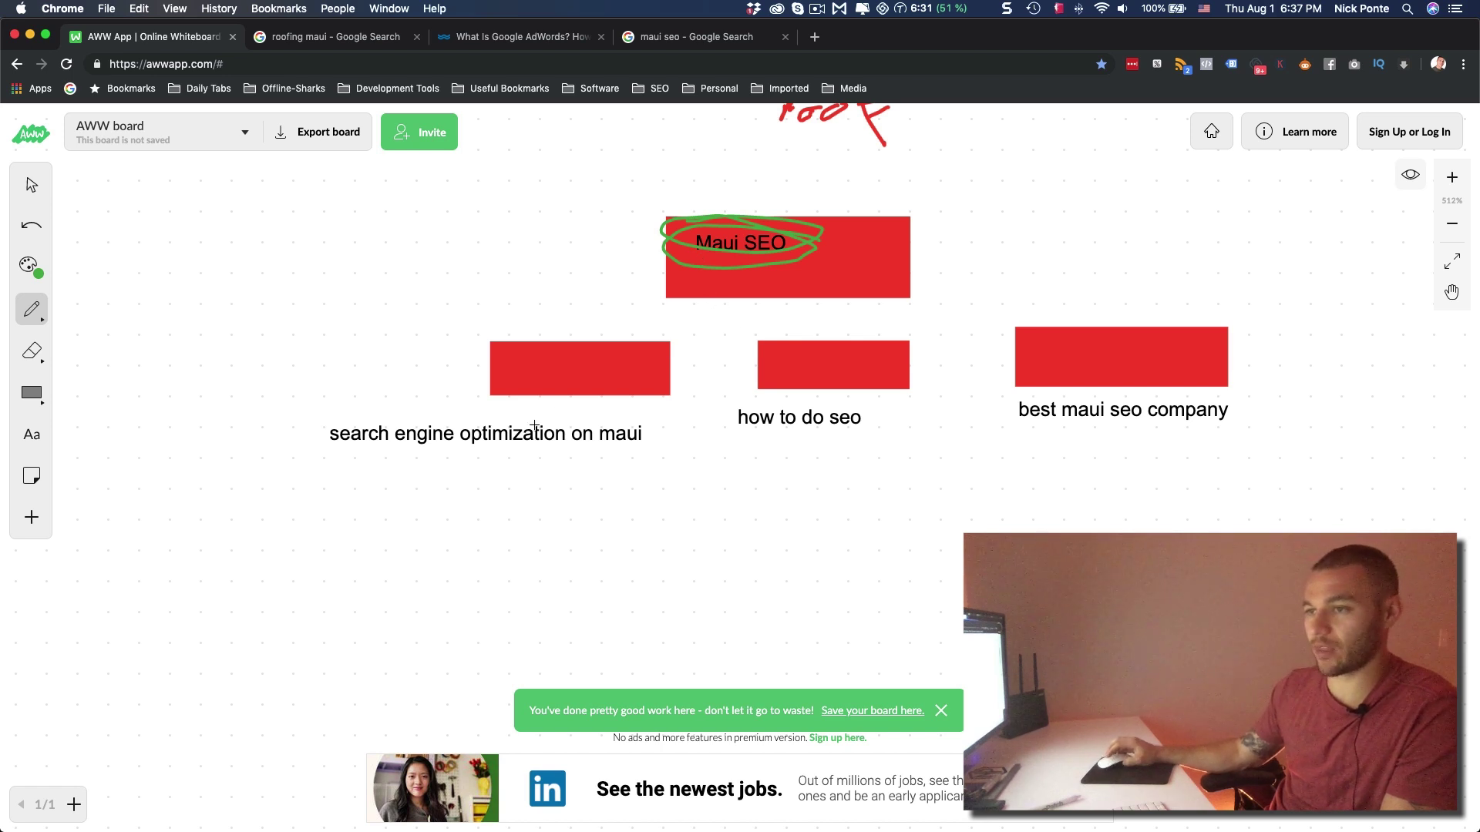
mouse_move(481, 408)
mouse_down()
mouse_move(493, 409)
mouse_move(362, 410)
mouse_move(639, 475)
mouse_move(503, 420)
mouse_up()
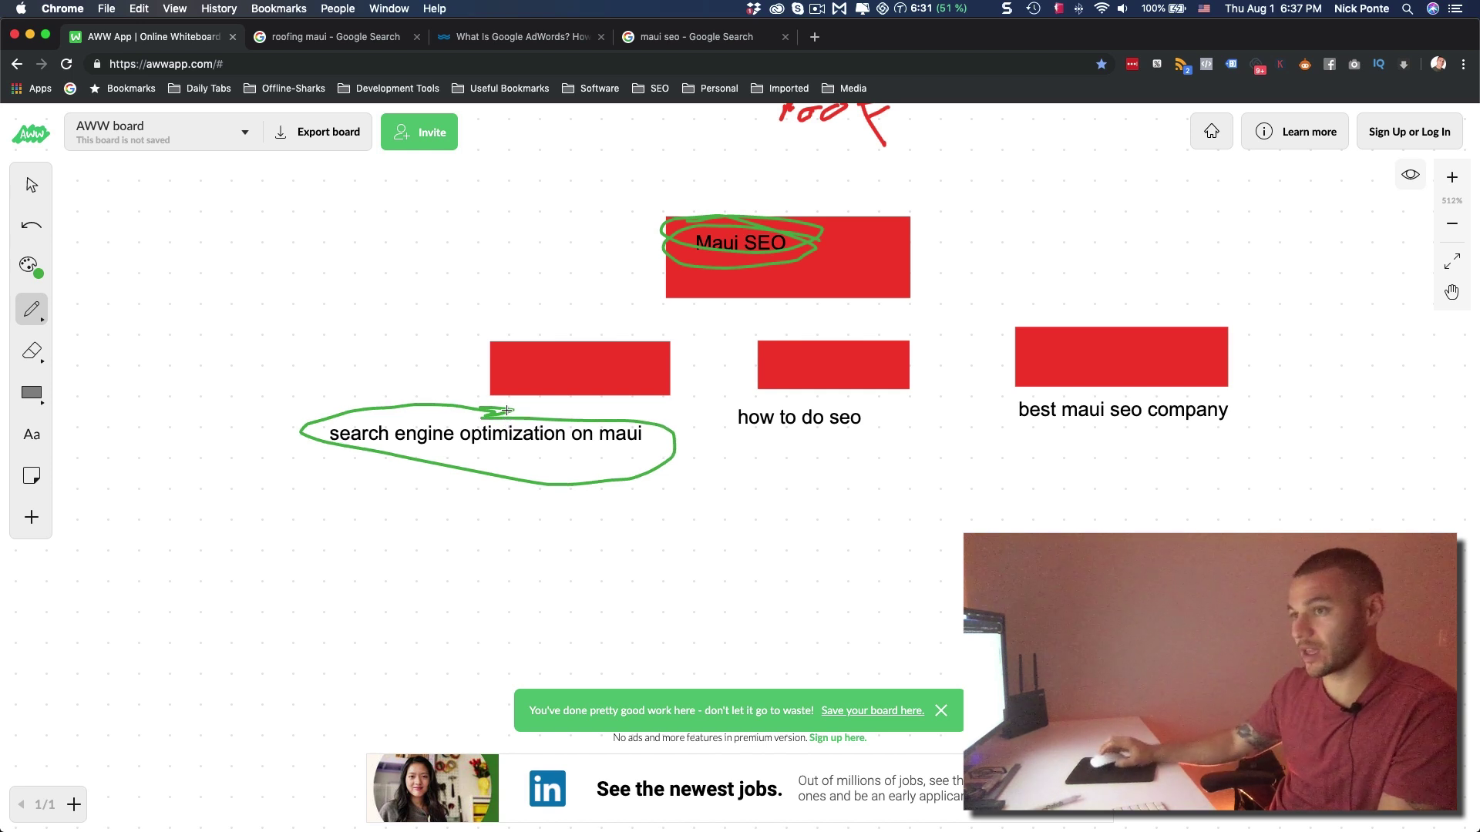
Draw a green freehand arrow from the "search engine optimization on maui" label up to the "Maui SEO" rectangle.
scroll(508, 419, up, 2)
drag(343, 469, 583, 276)
mouse_move(488, 296)
mouse_down()
mouse_move(566, 276)
mouse_move(606, 322)
mouse_up()
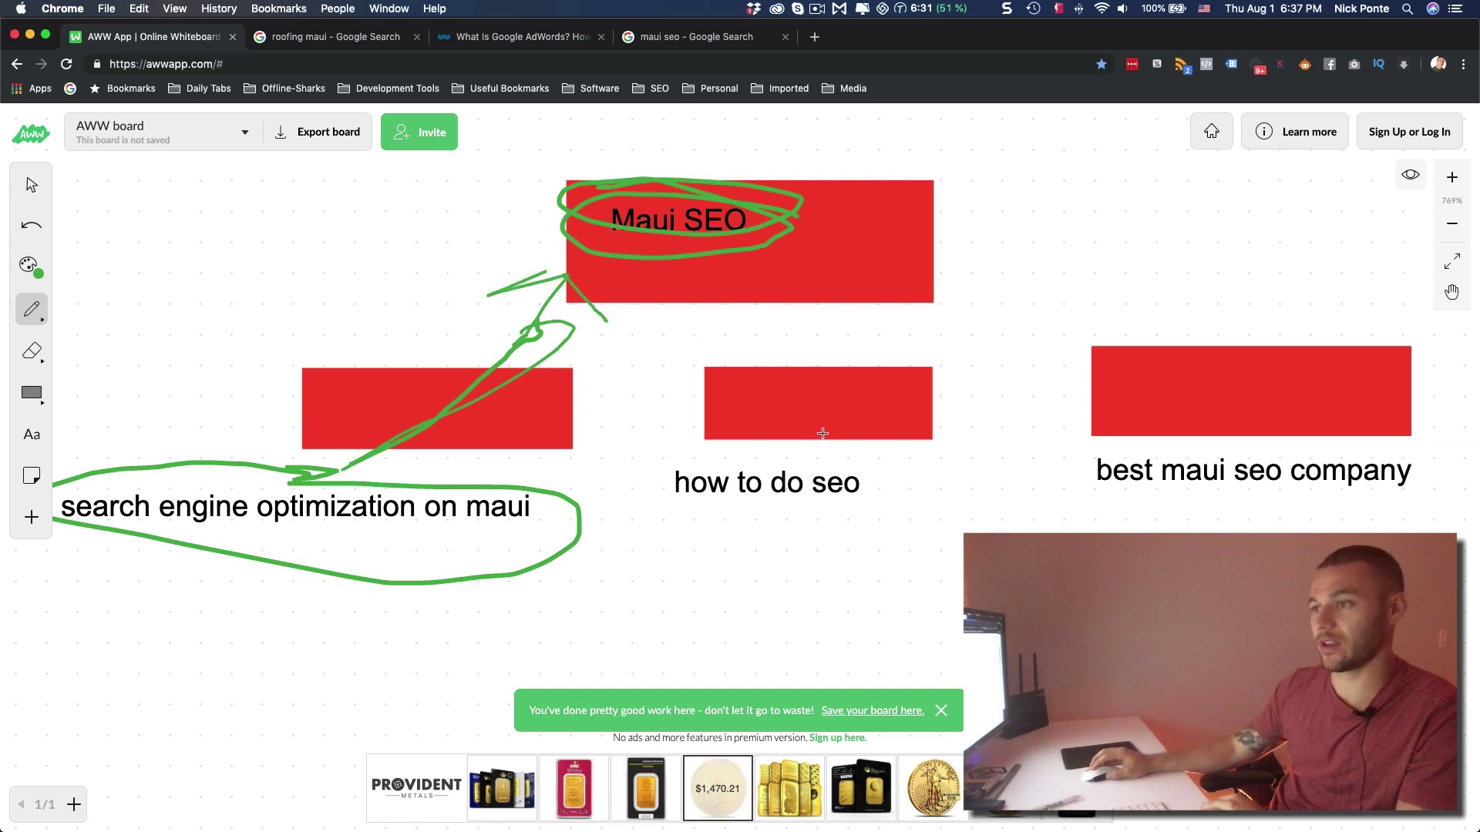
Circle the "how to do seo" label in green and draw an arrow from it up to "Maui SEO".
drag(808, 447, 745, 447)
drag(679, 498, 744, 512)
mouse_move(817, 442)
mouse_down()
mouse_move(806, 516)
mouse_move(724, 528)
mouse_up()
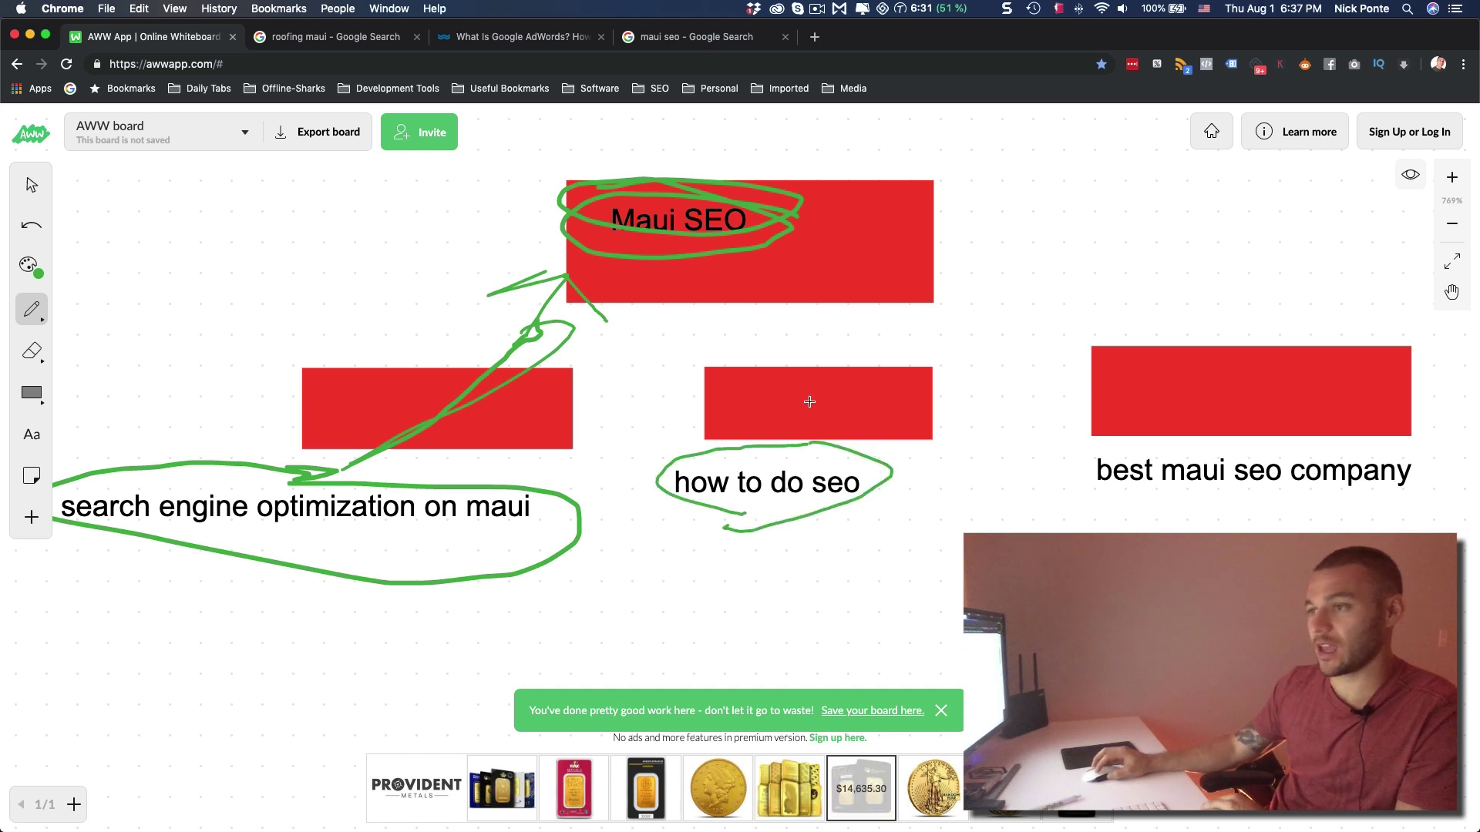
mouse_move(775, 434)
mouse_down()
mouse_move(660, 245)
mouse_move(657, 310)
mouse_up()
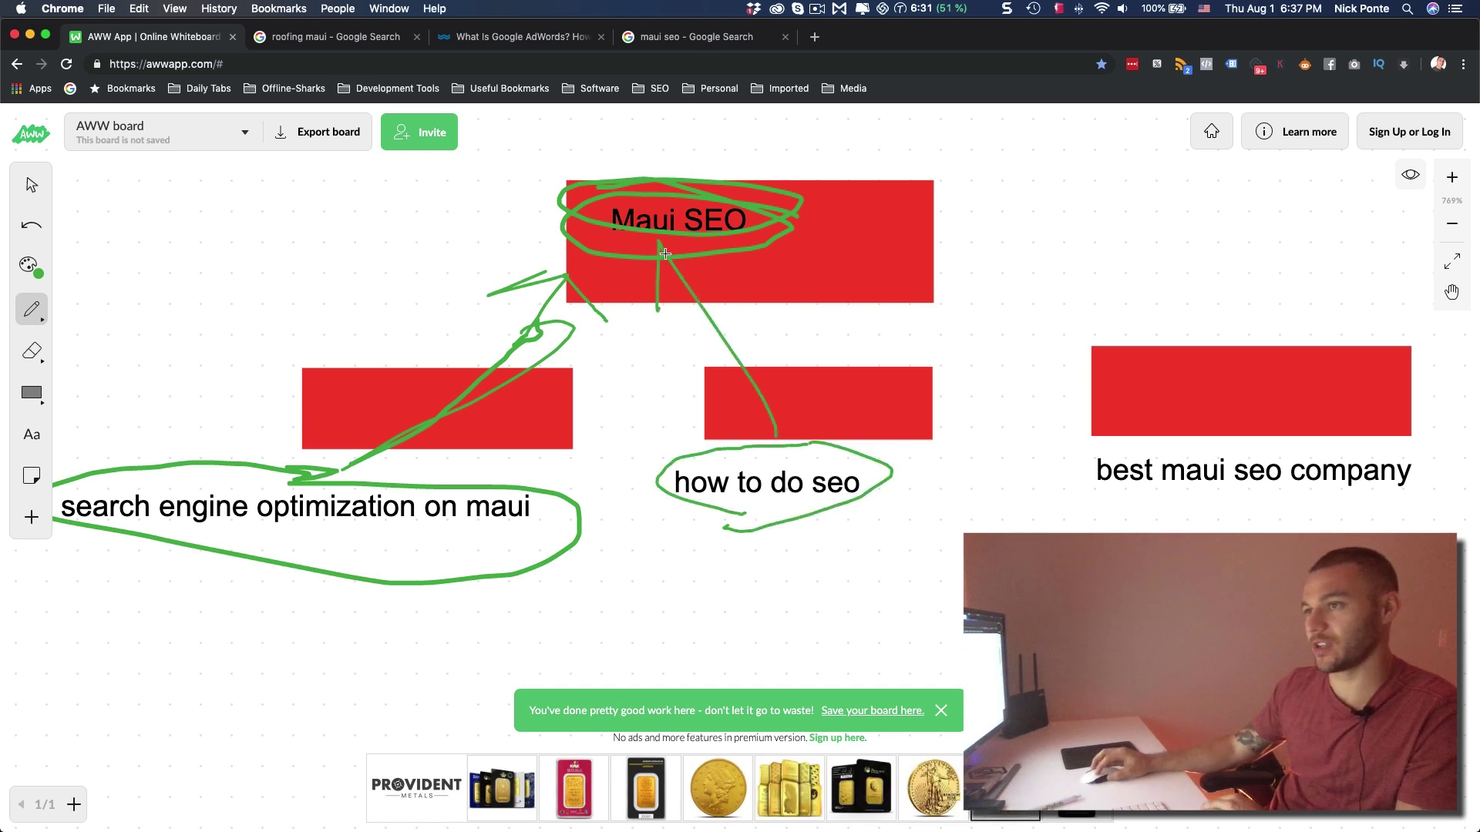
drag(787, 295, 667, 248)
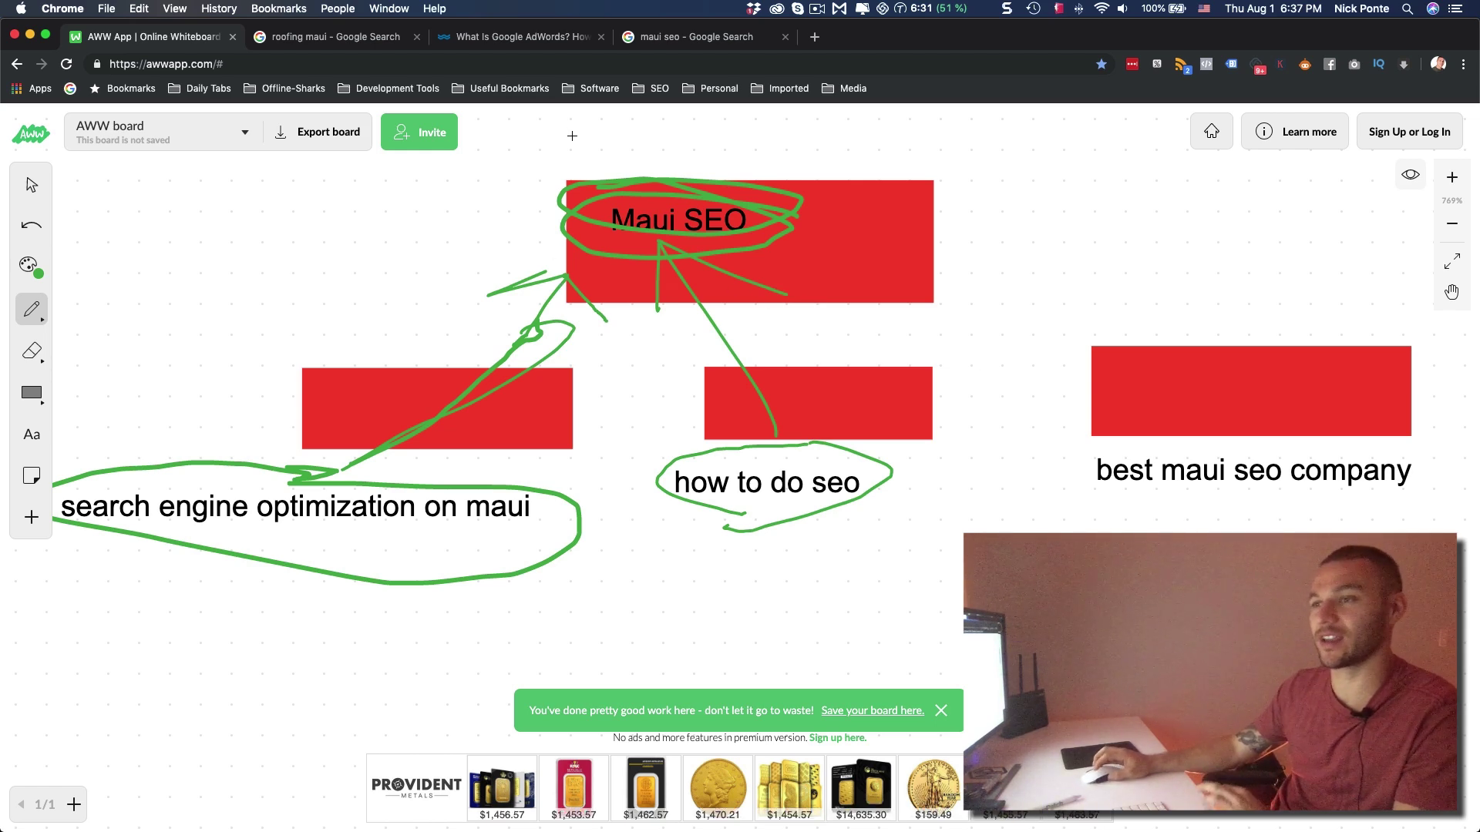
Export the related keywords of the "roofing maui" Google search to CSV and open the downloaded file.
click(356, 36)
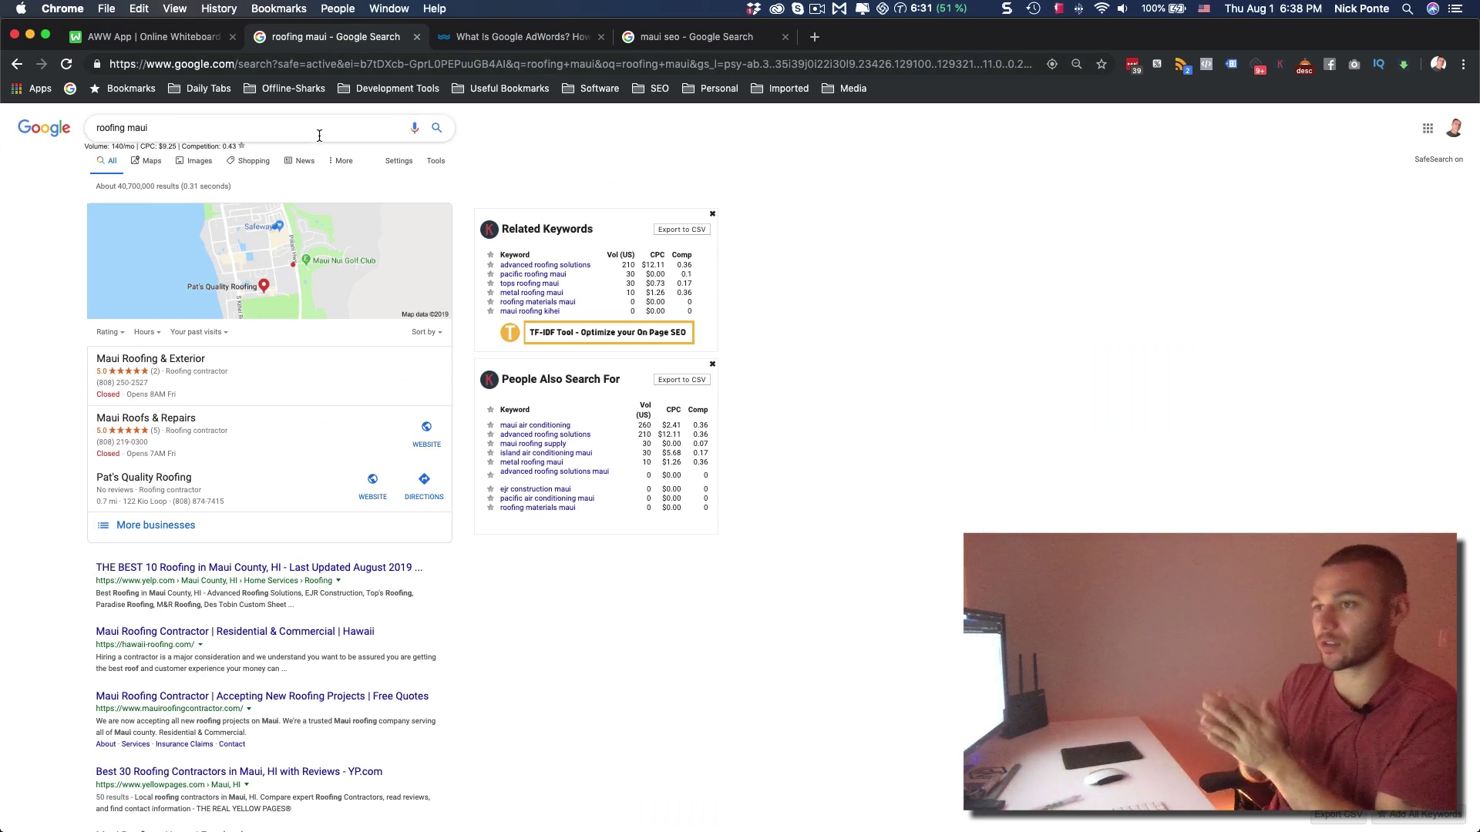
click(274, 128)
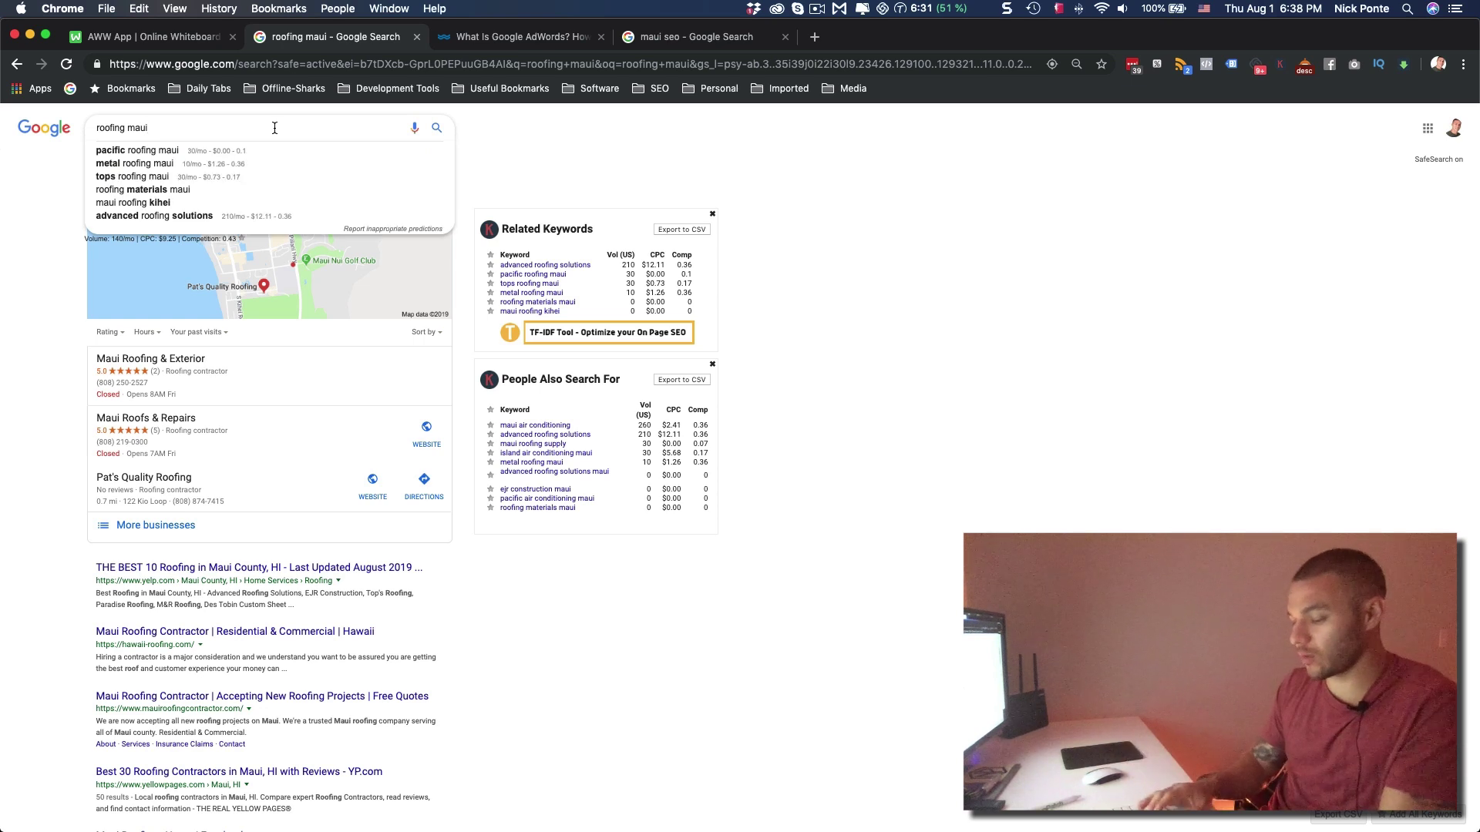
click(607, 209)
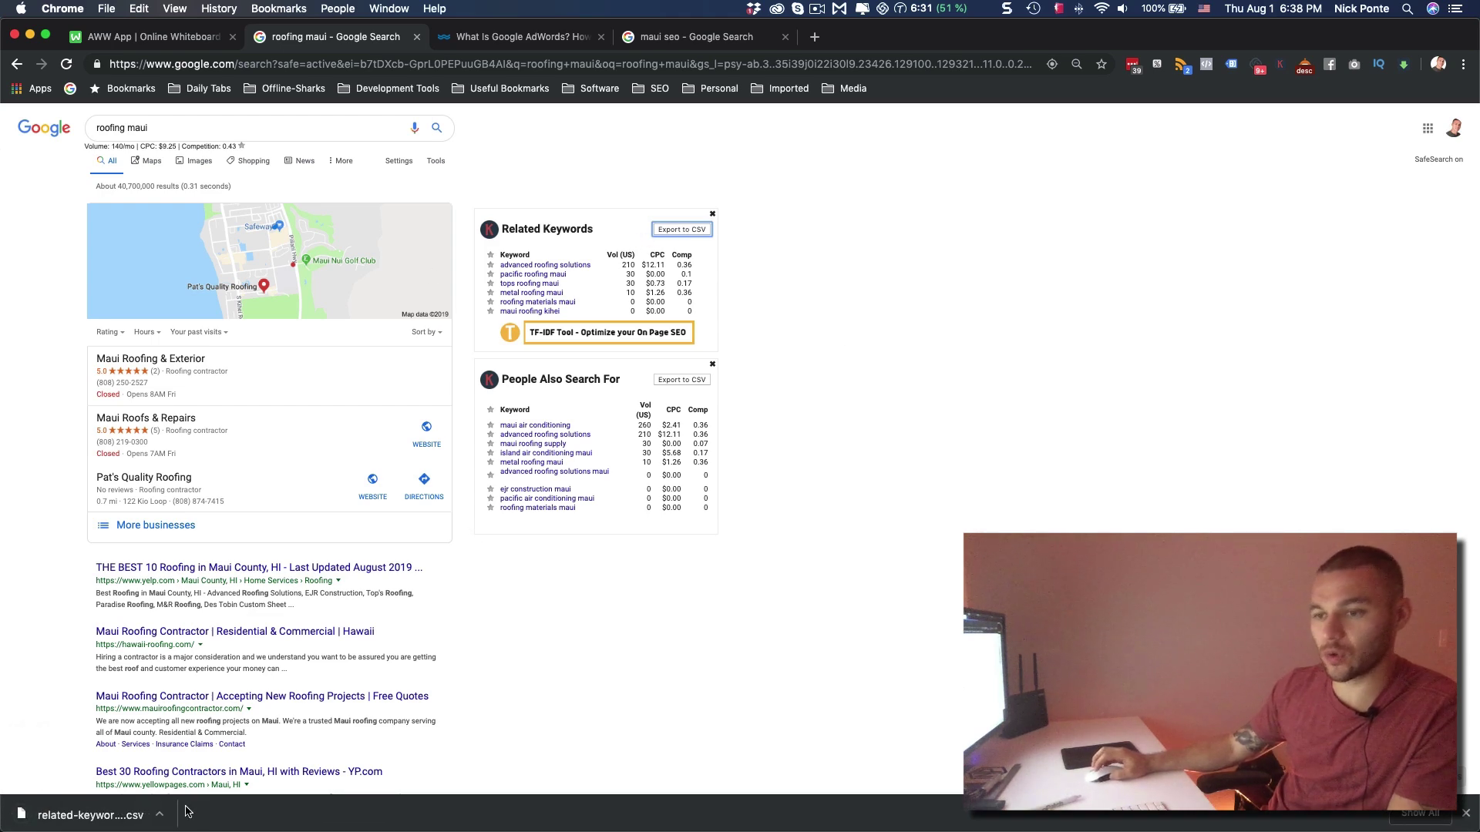
click(158, 815)
click(195, 754)
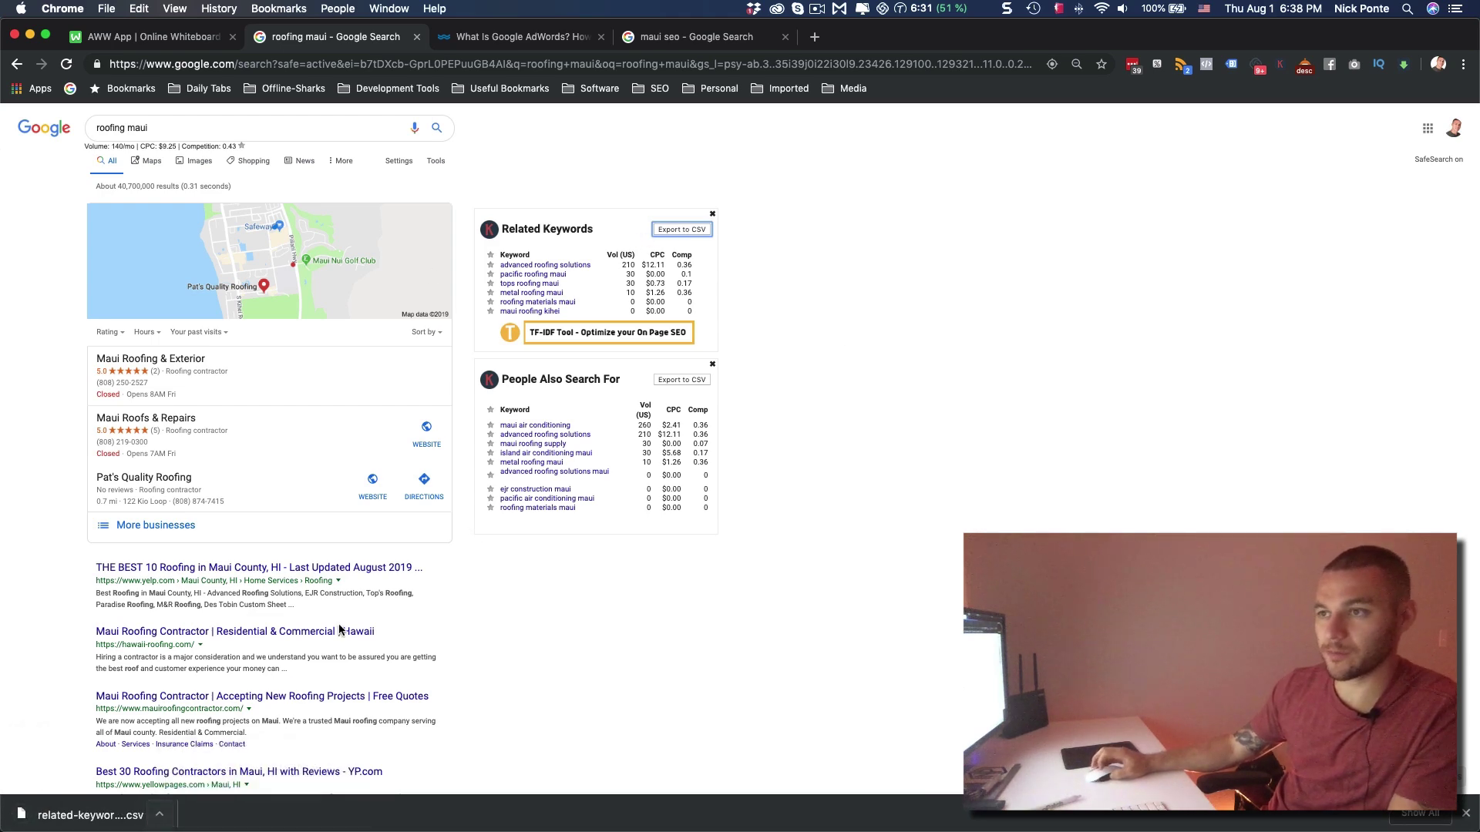
Insert an empty row above the "maui roofing kihei" row in the keyword table.
click(524, 251)
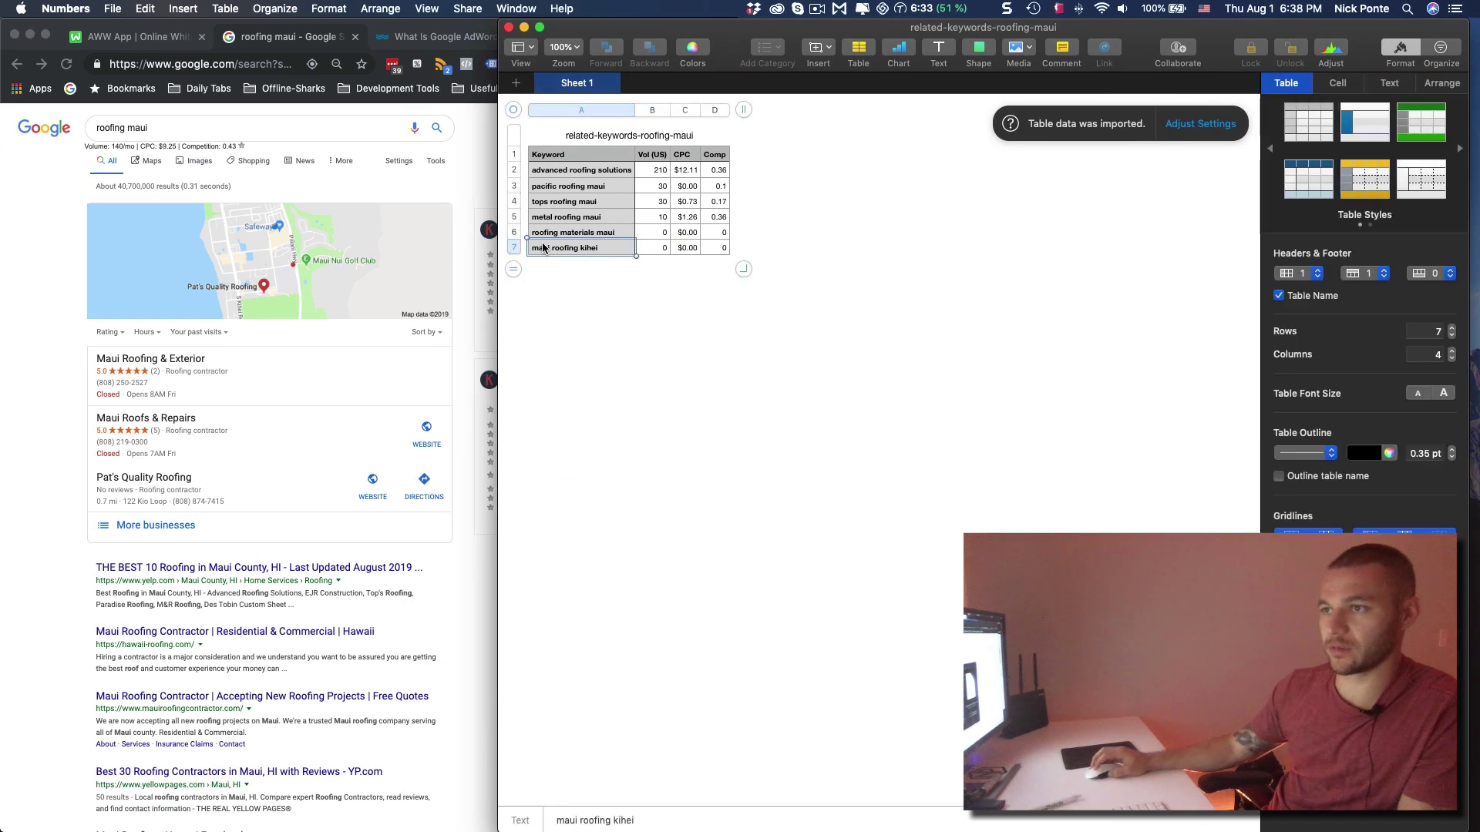
right_click(517, 247)
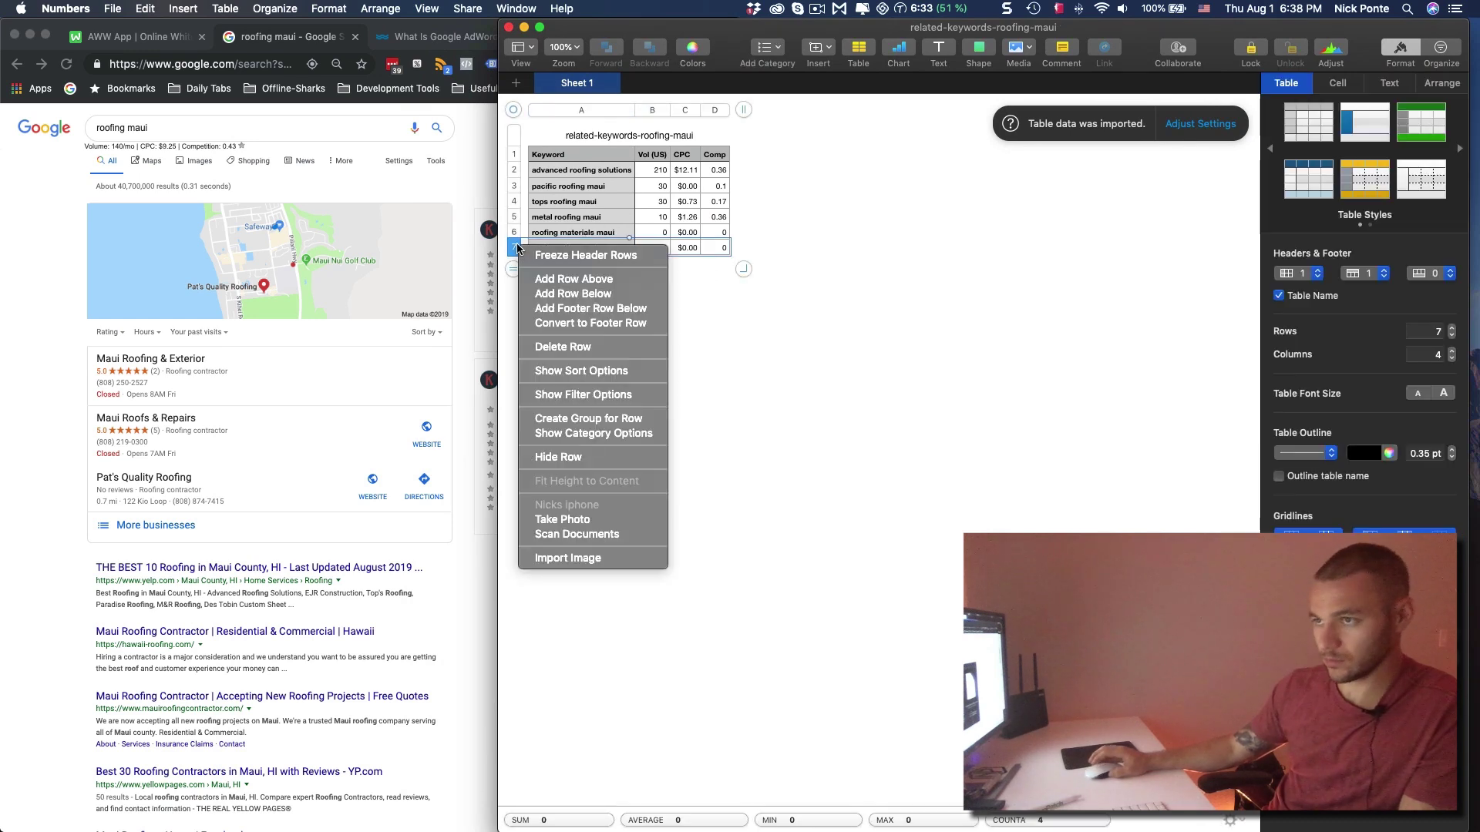
click(592, 280)
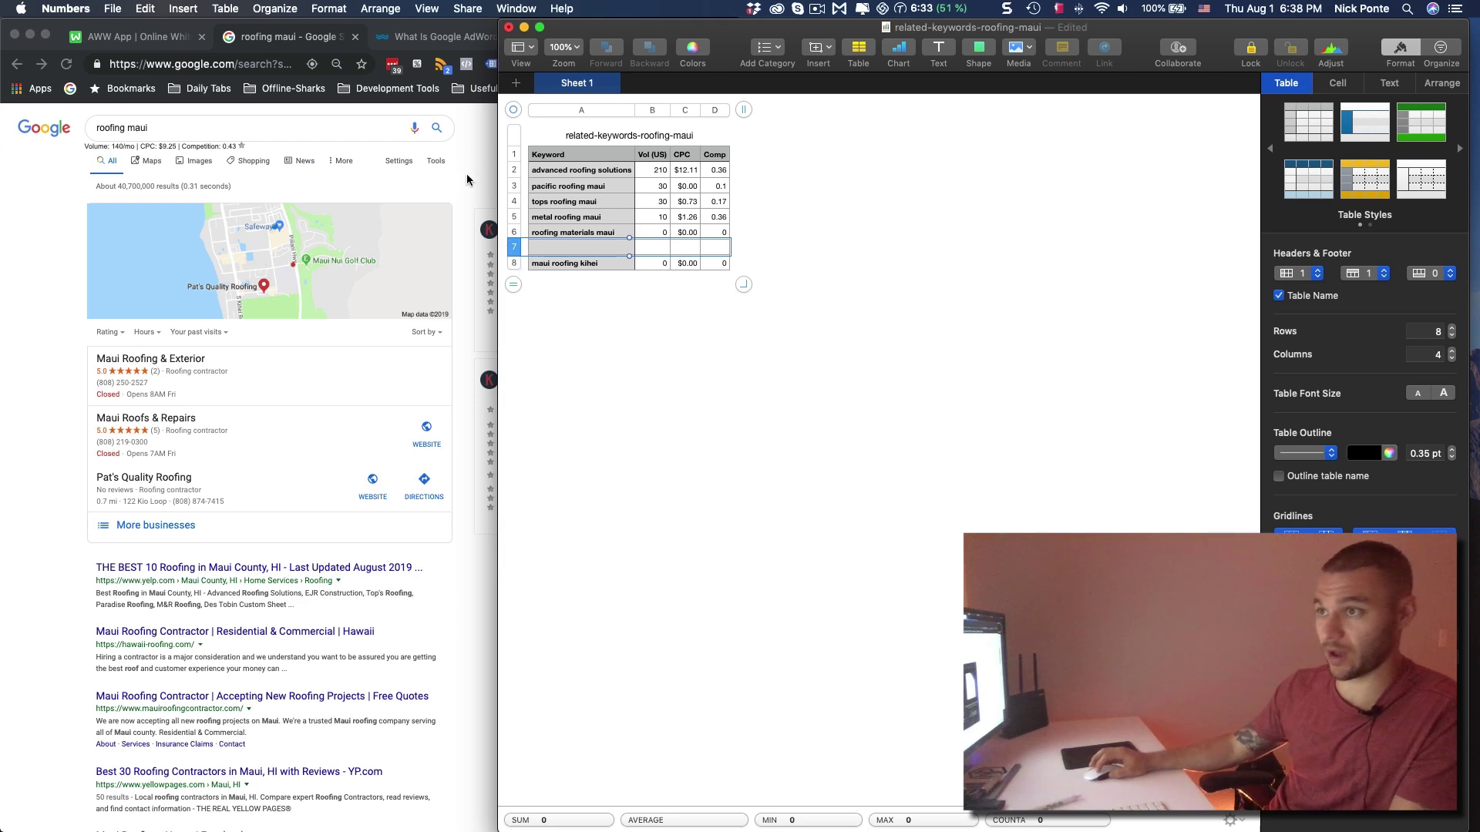
Arrange the browser and the keyword spreadsheet side by side and look over the "roofing maui" keyword lists.
key(super+Tab)
click(825, 263)
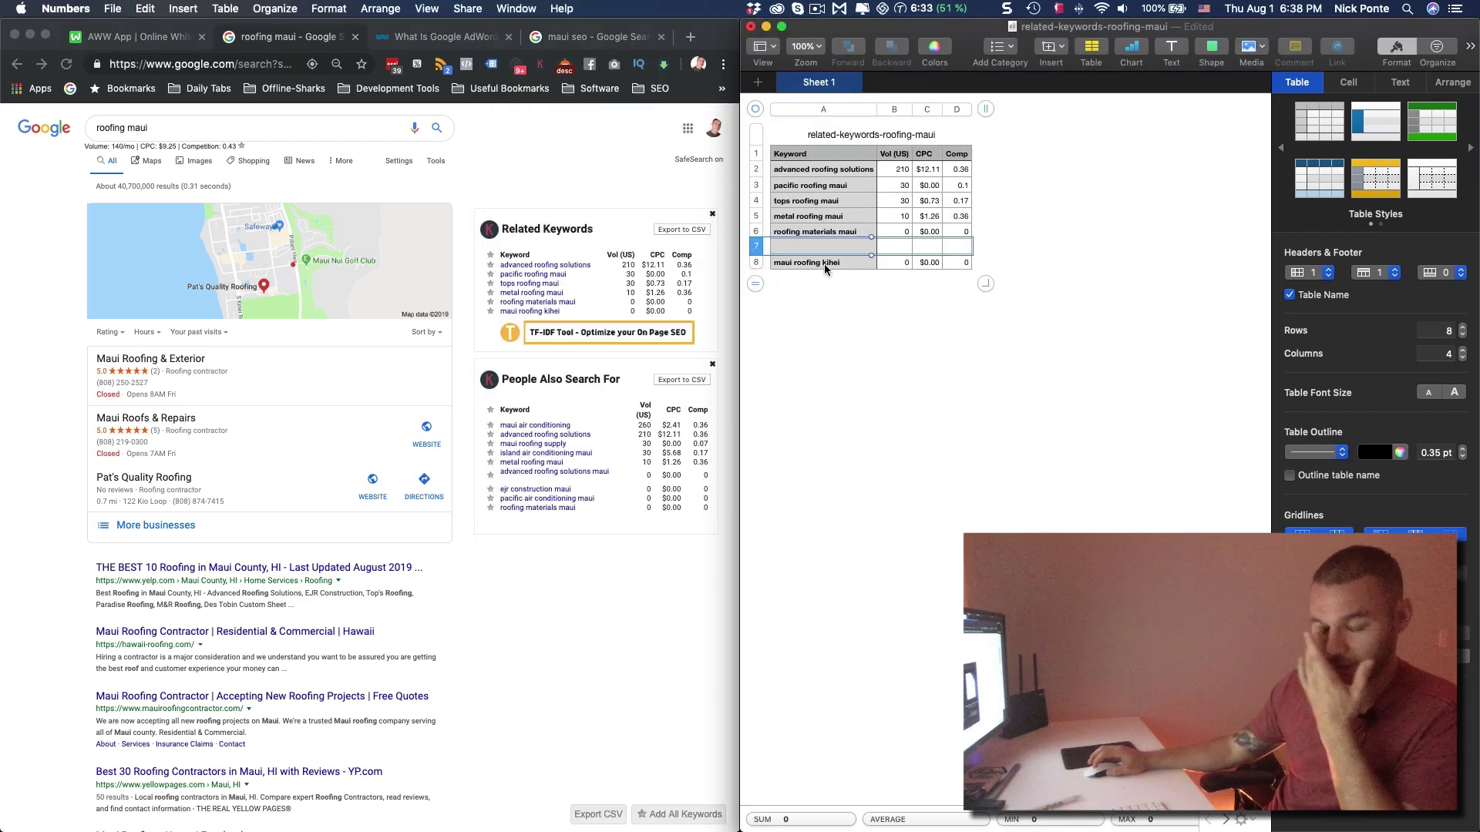
scroll(639, 232, down, 3)
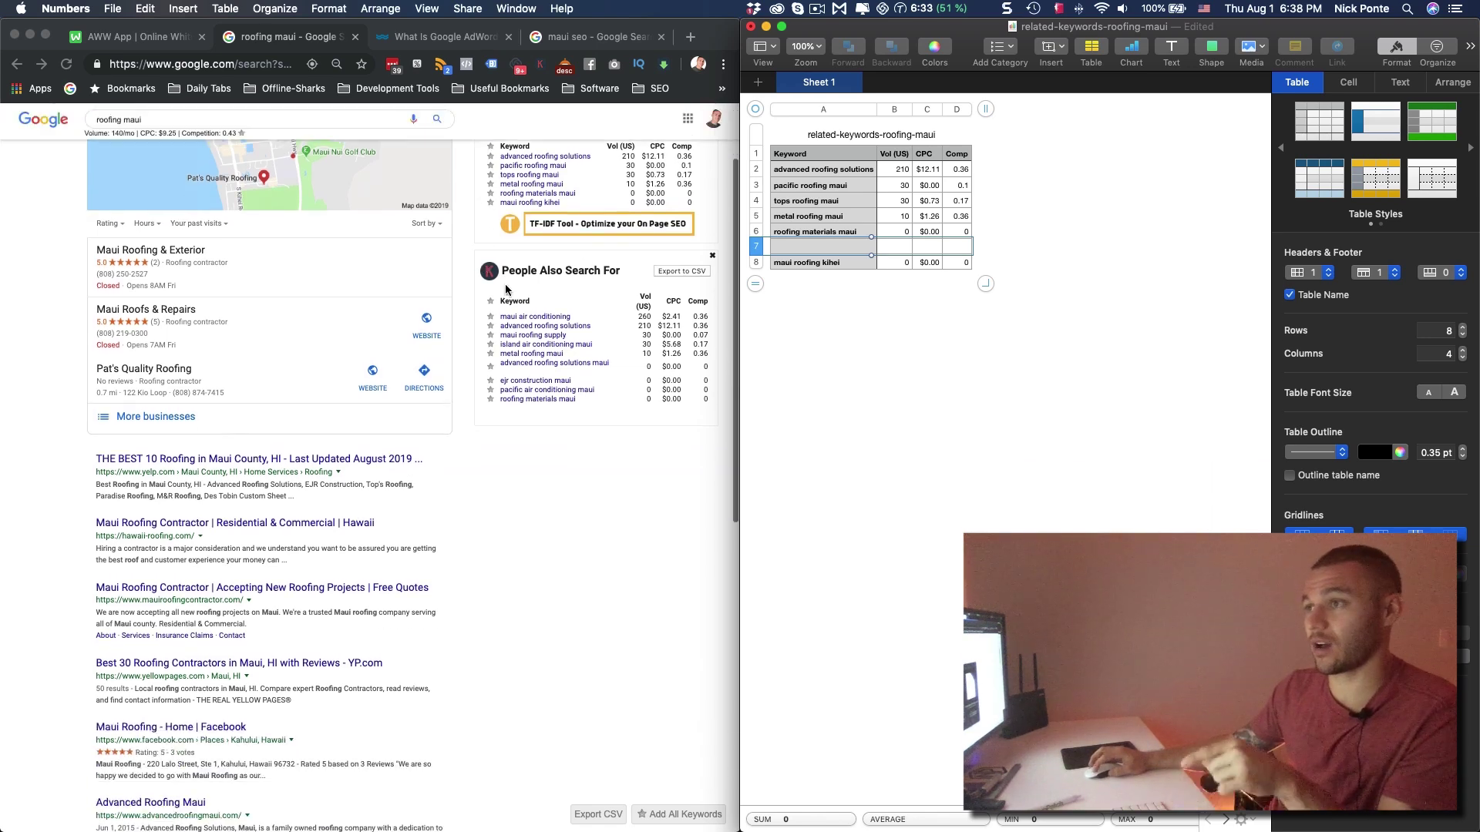
scroll(628, 228, up, 3)
scroll(628, 229, down, 1)
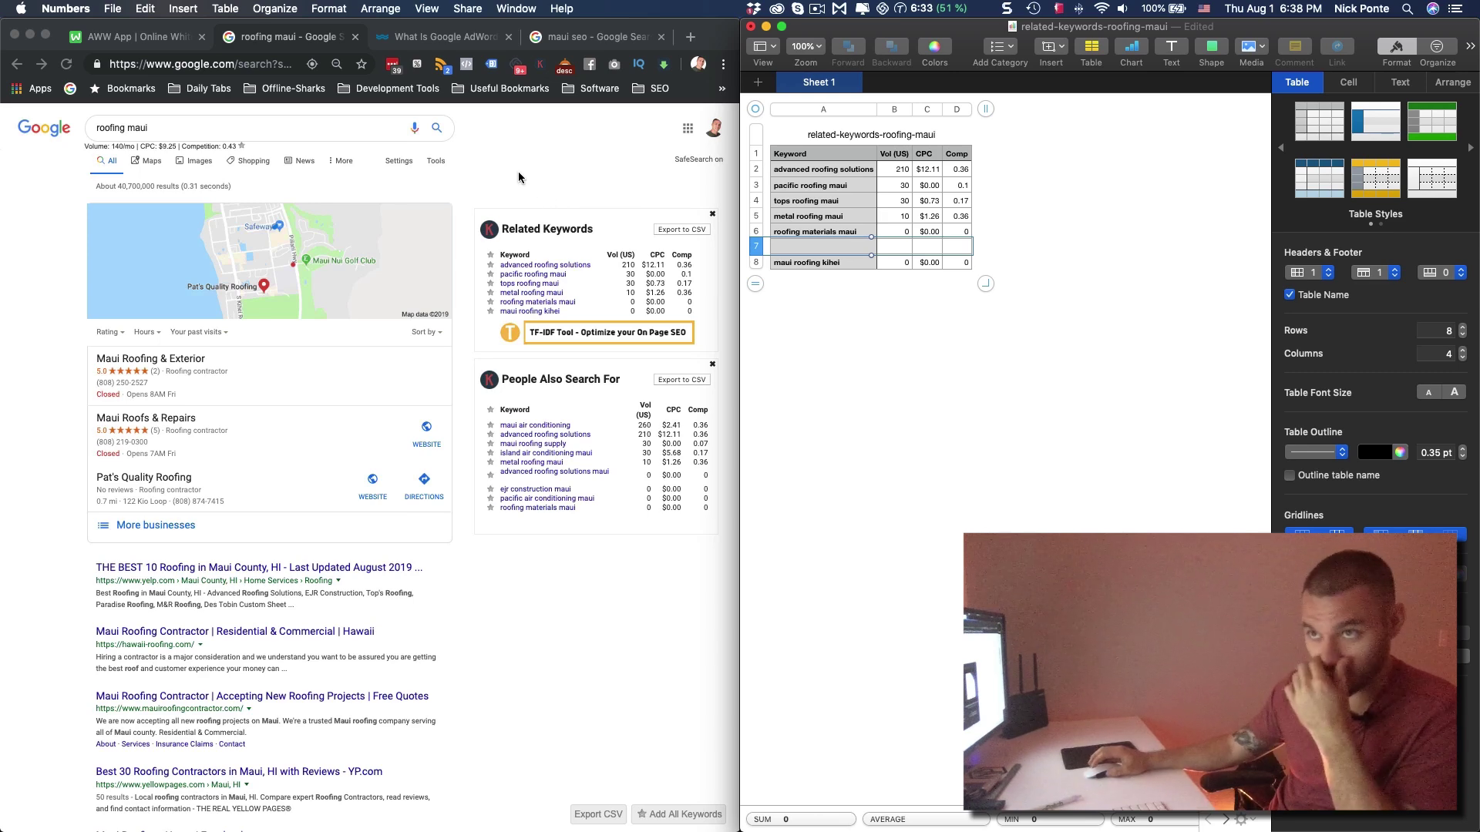
Open Soovie in the browser and look up keyword suggestions for "roofing materials maui" from the keyword table.
click(324, 137)
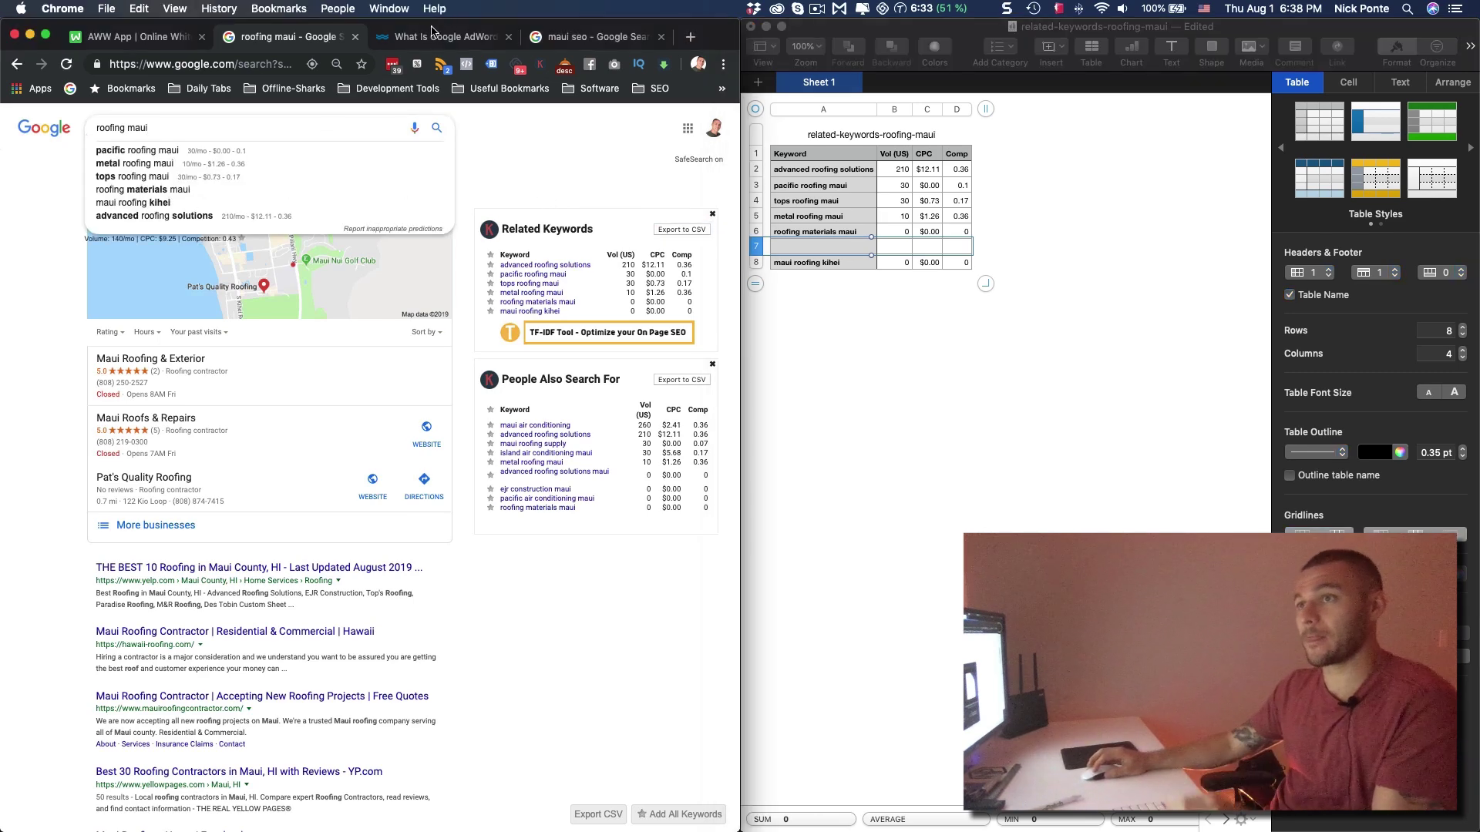
click(430, 36)
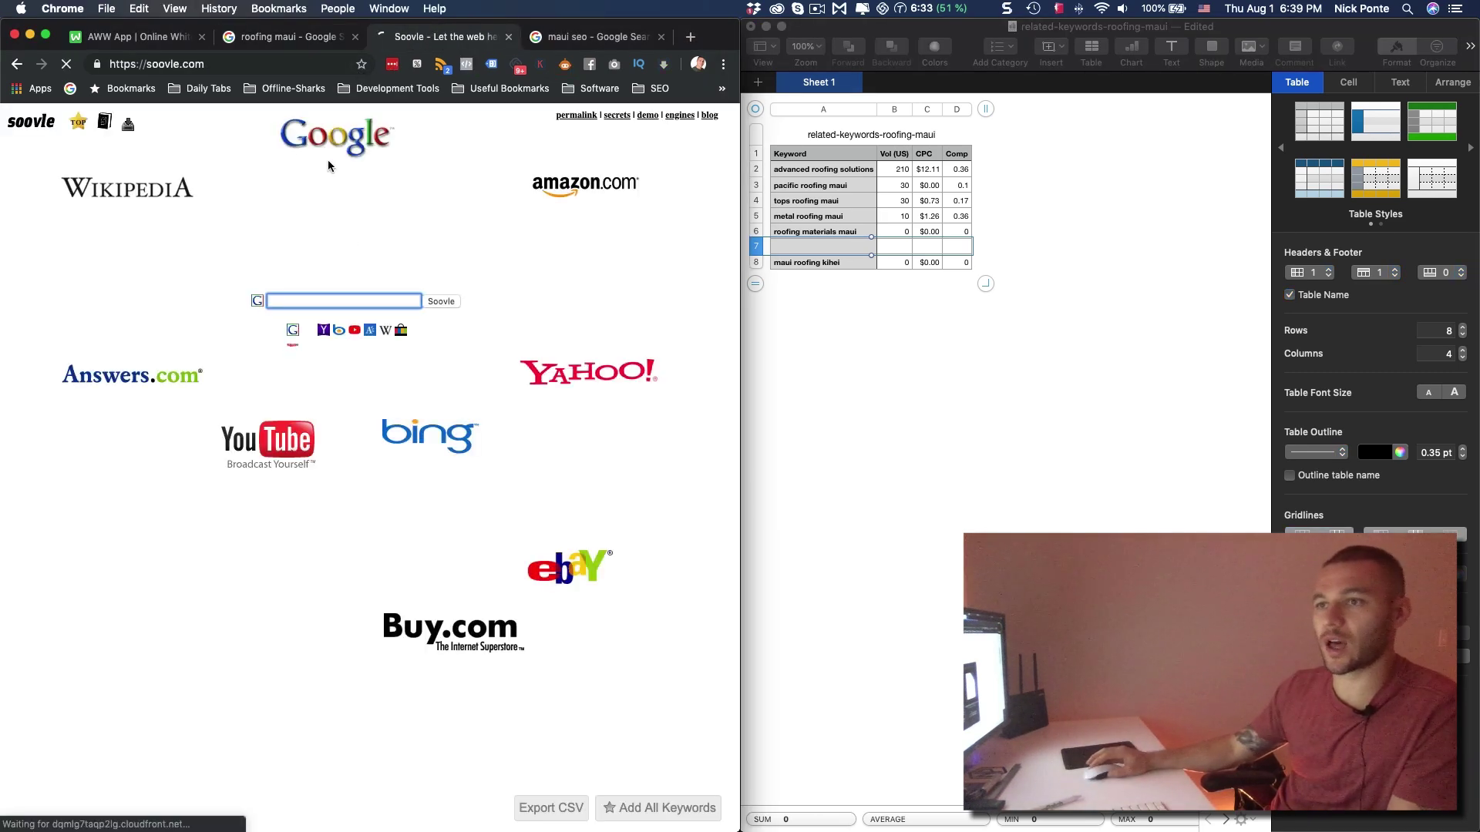
text(r)
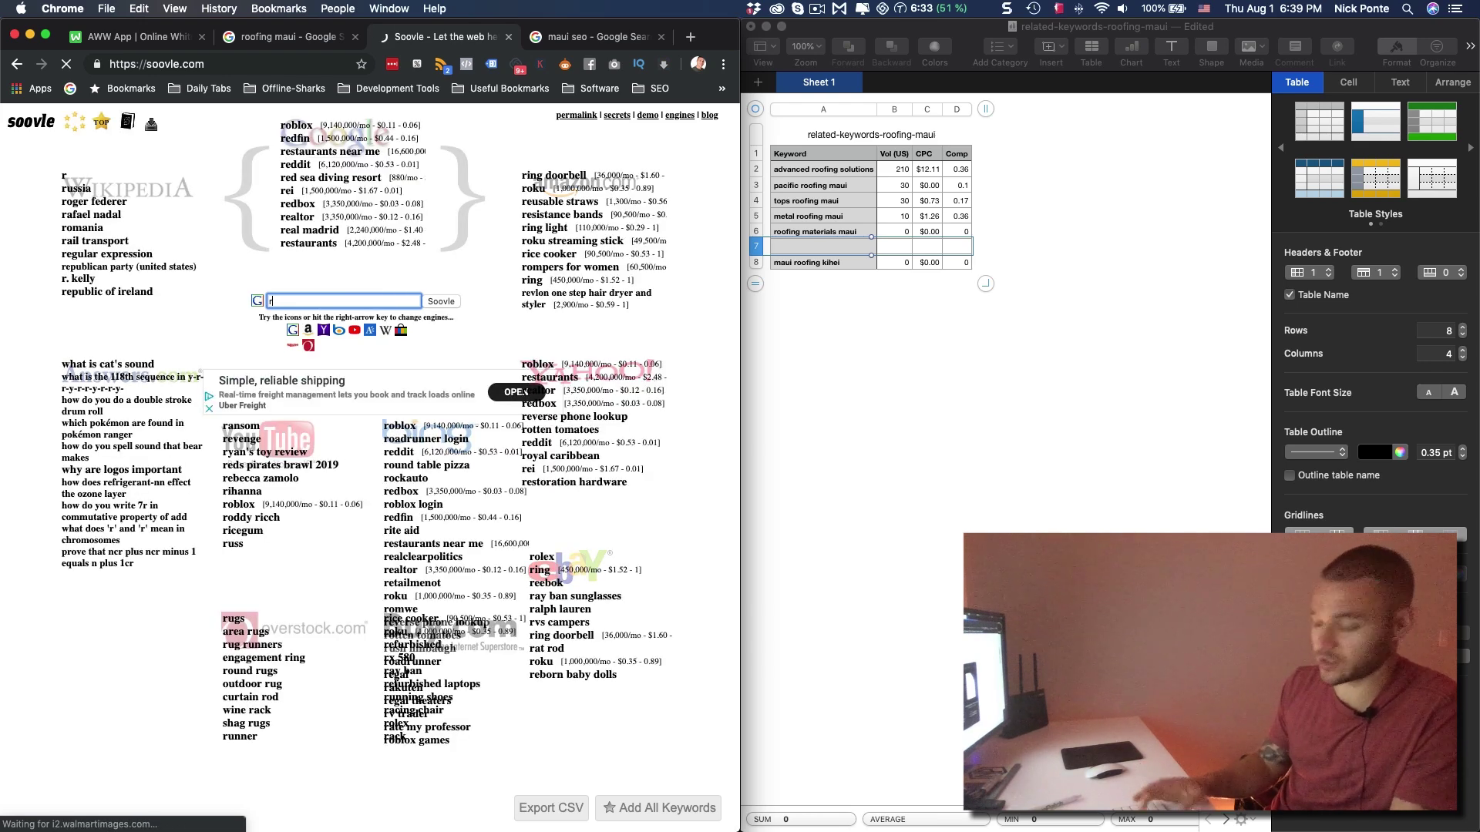
click(818, 331)
click(812, 233)
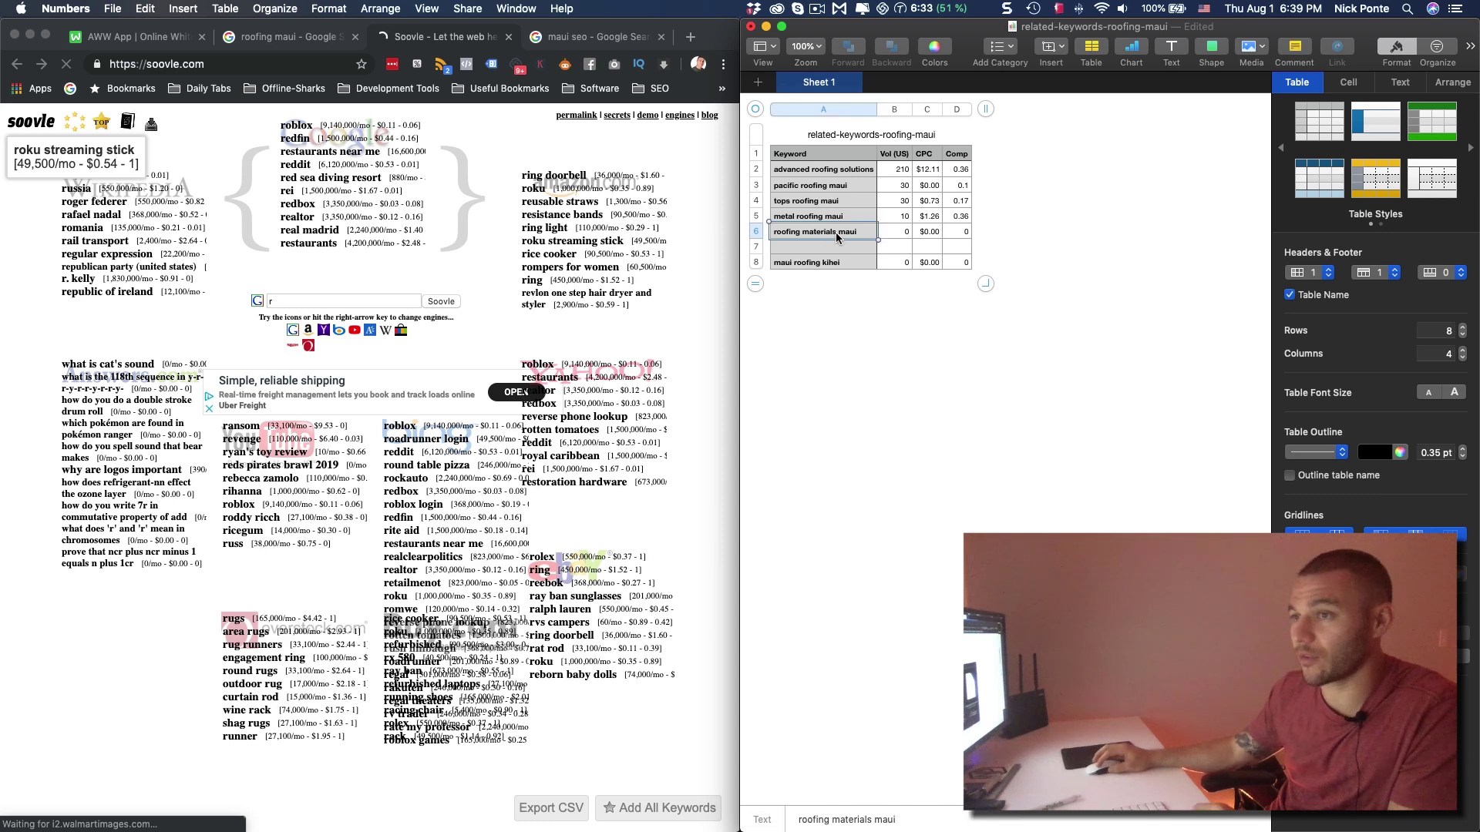
click(327, 301)
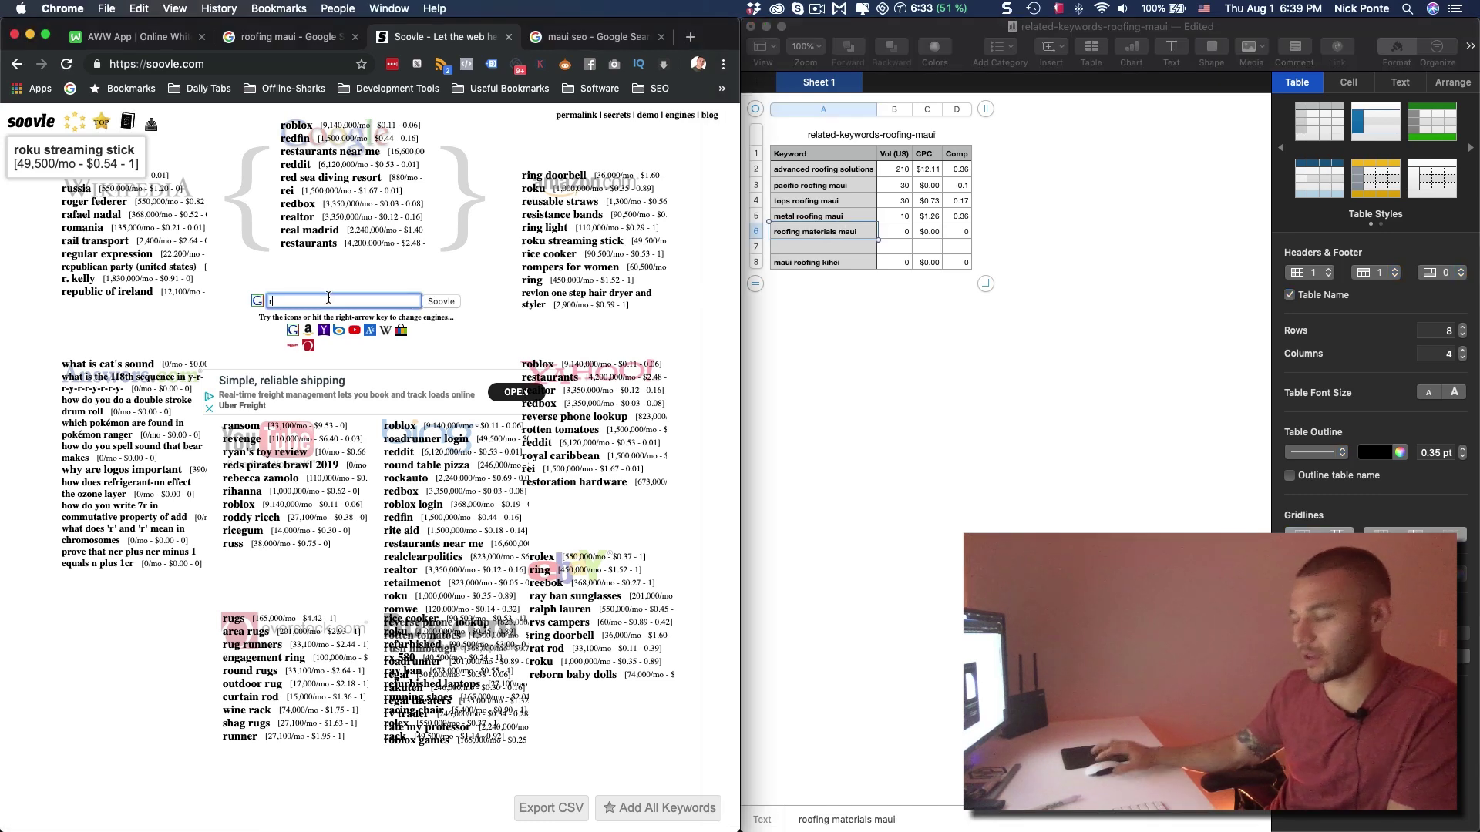
text(roofin)
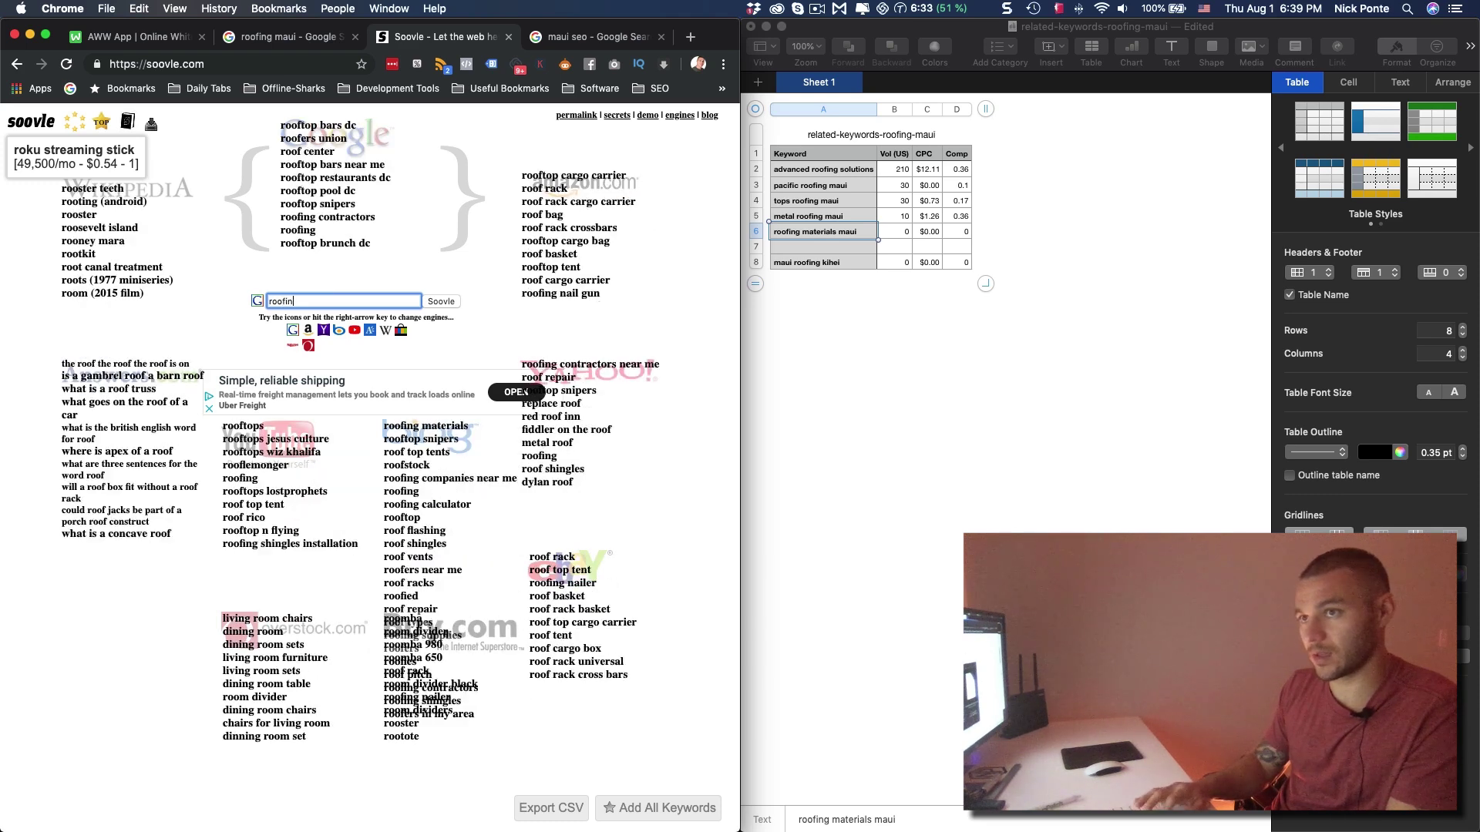
text(g )
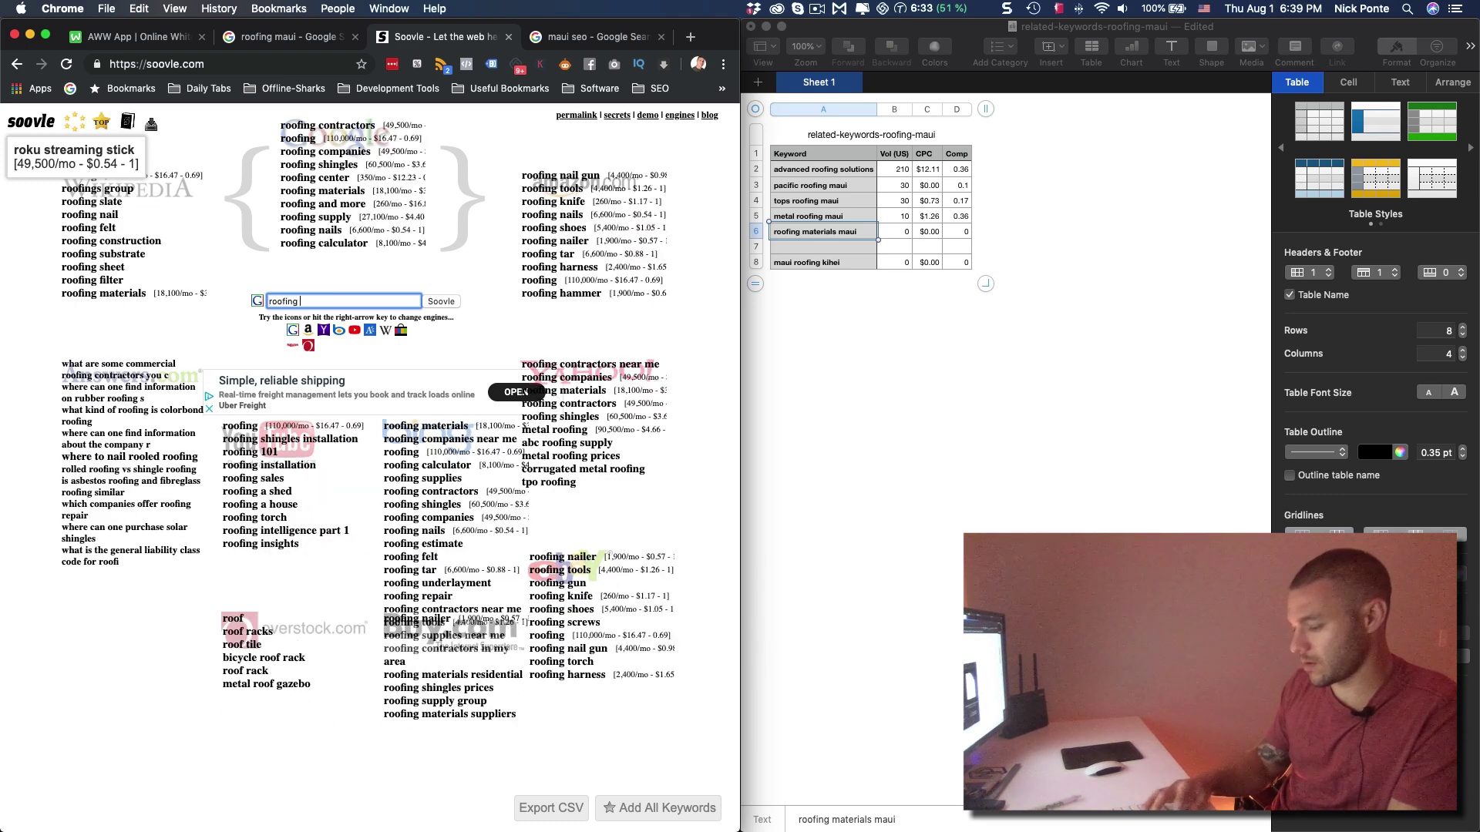
text(materials maui)
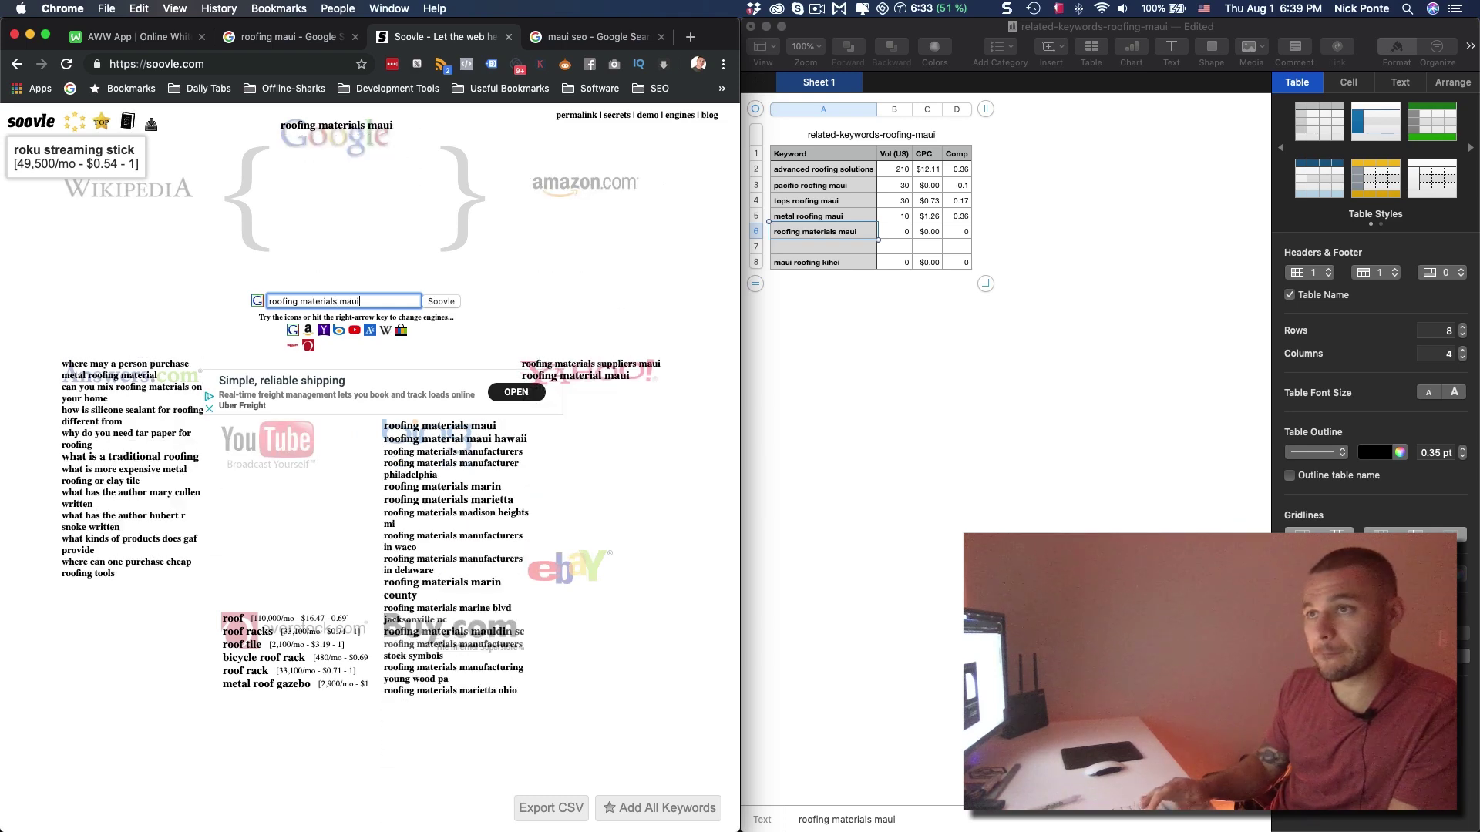
Look up Soovie suggestions for "maui roofing", then shorten the query to "maui roof".
key(super+a)
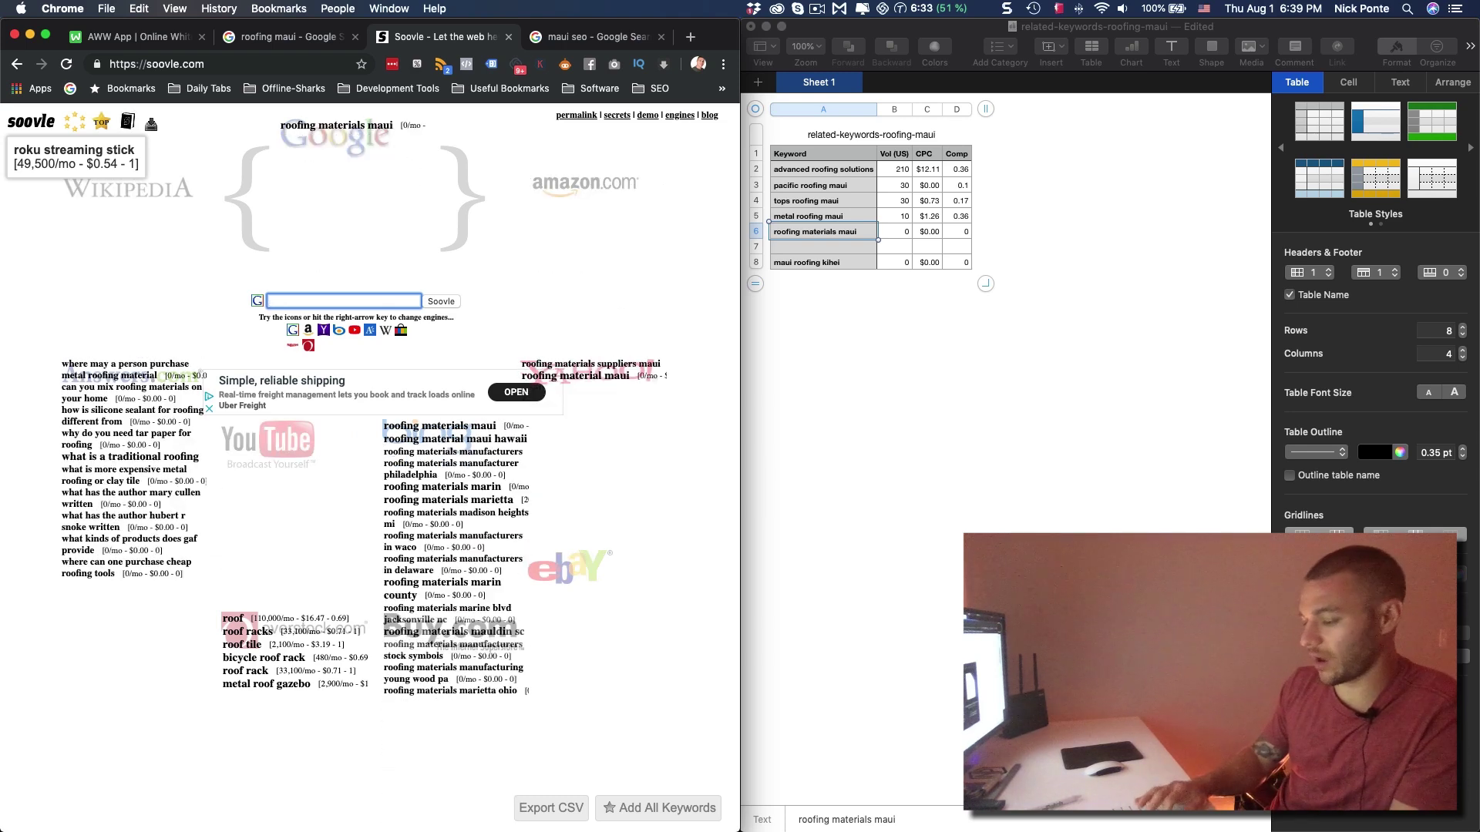
text(maui roofing)
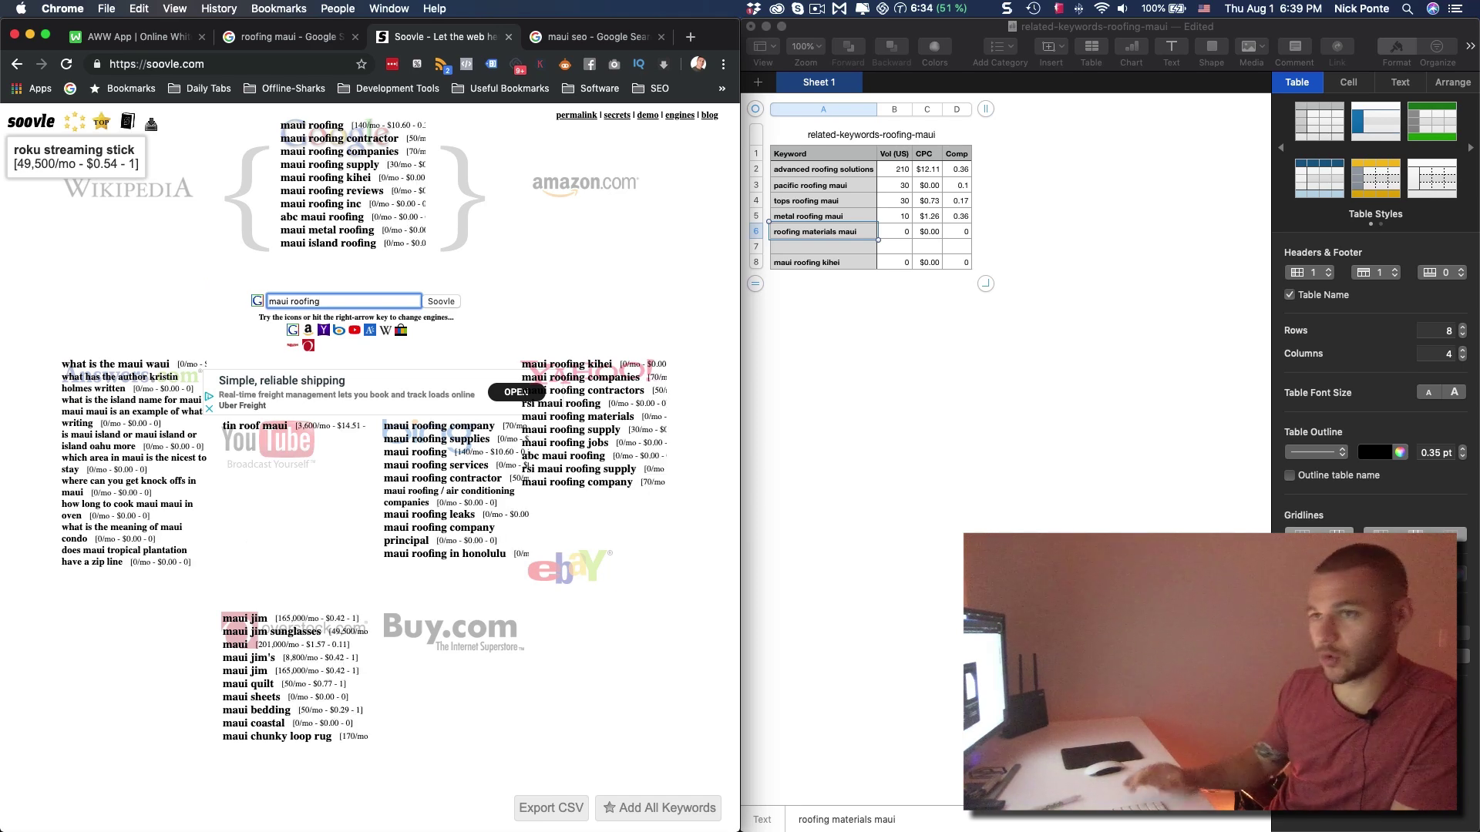
key(BackSpace)
key(BackSpace)
key(BackSpace)
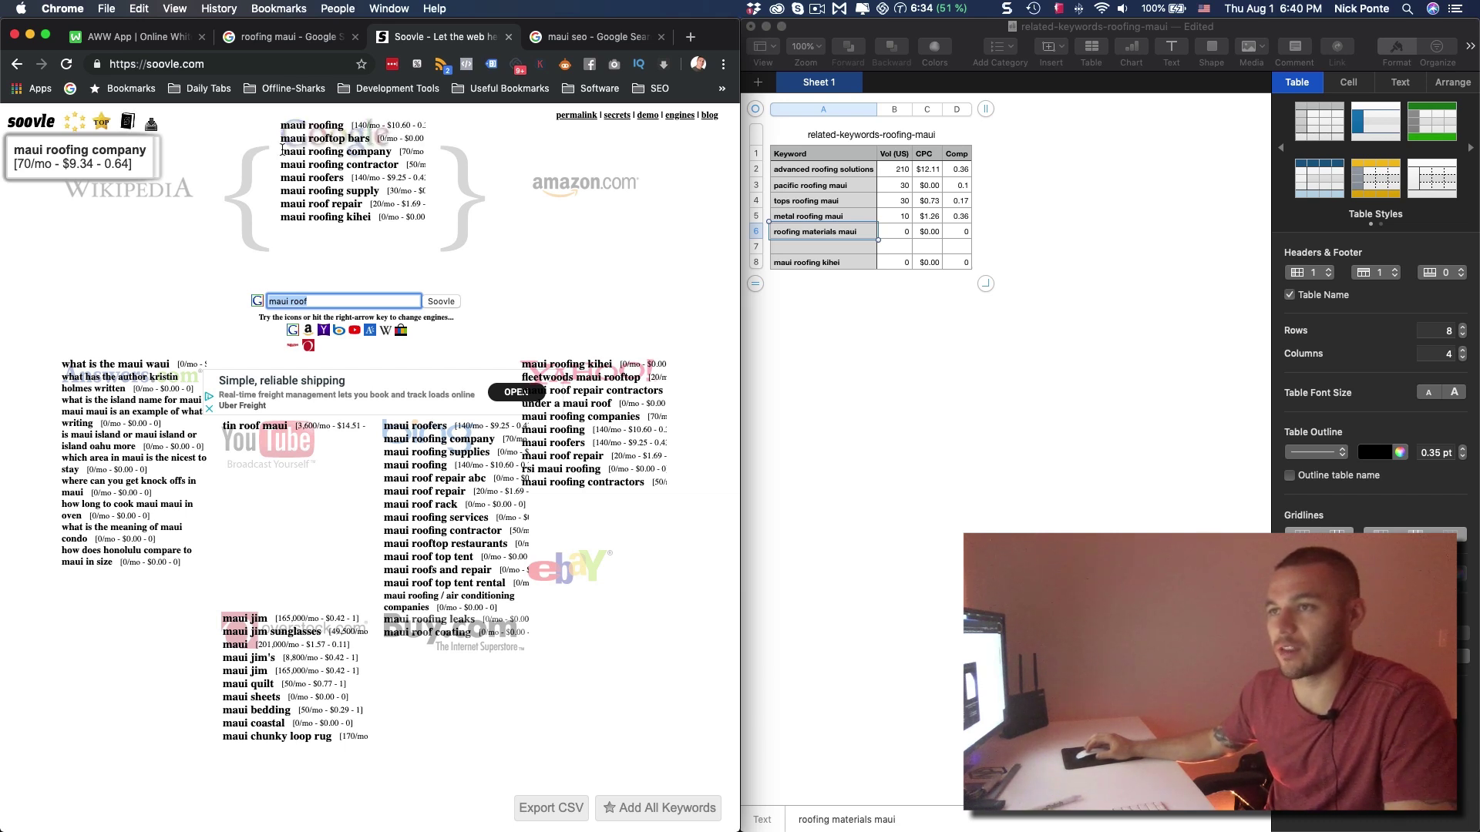
Enter "maui roofing contractor" in the empty row above "maui roofing kihei" and add a row at the table's end.
right_click(370, 165)
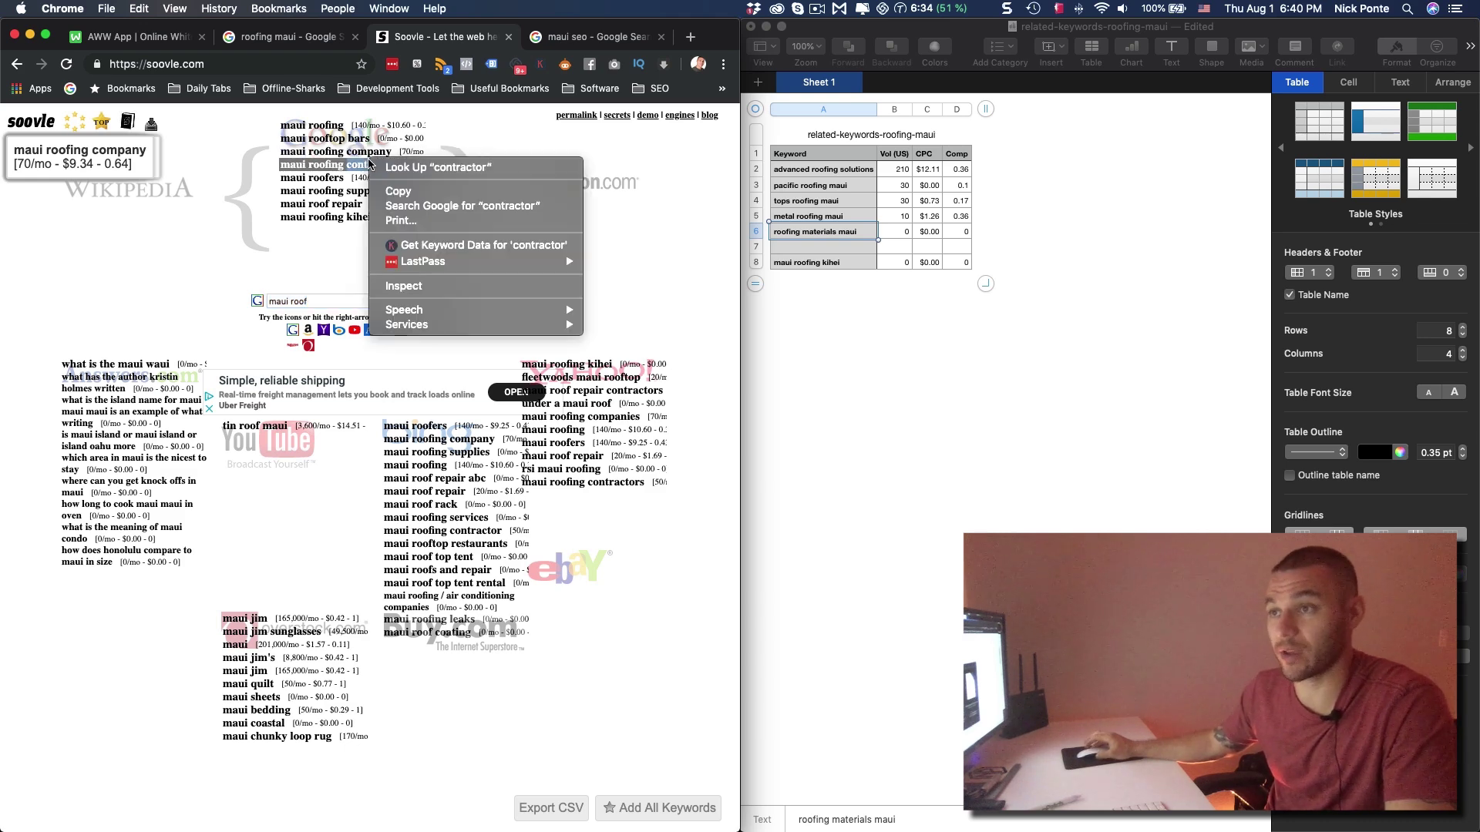
click(431, 193)
click(816, 245)
click(817, 245)
key(super+v)
click(777, 247)
text(maui )
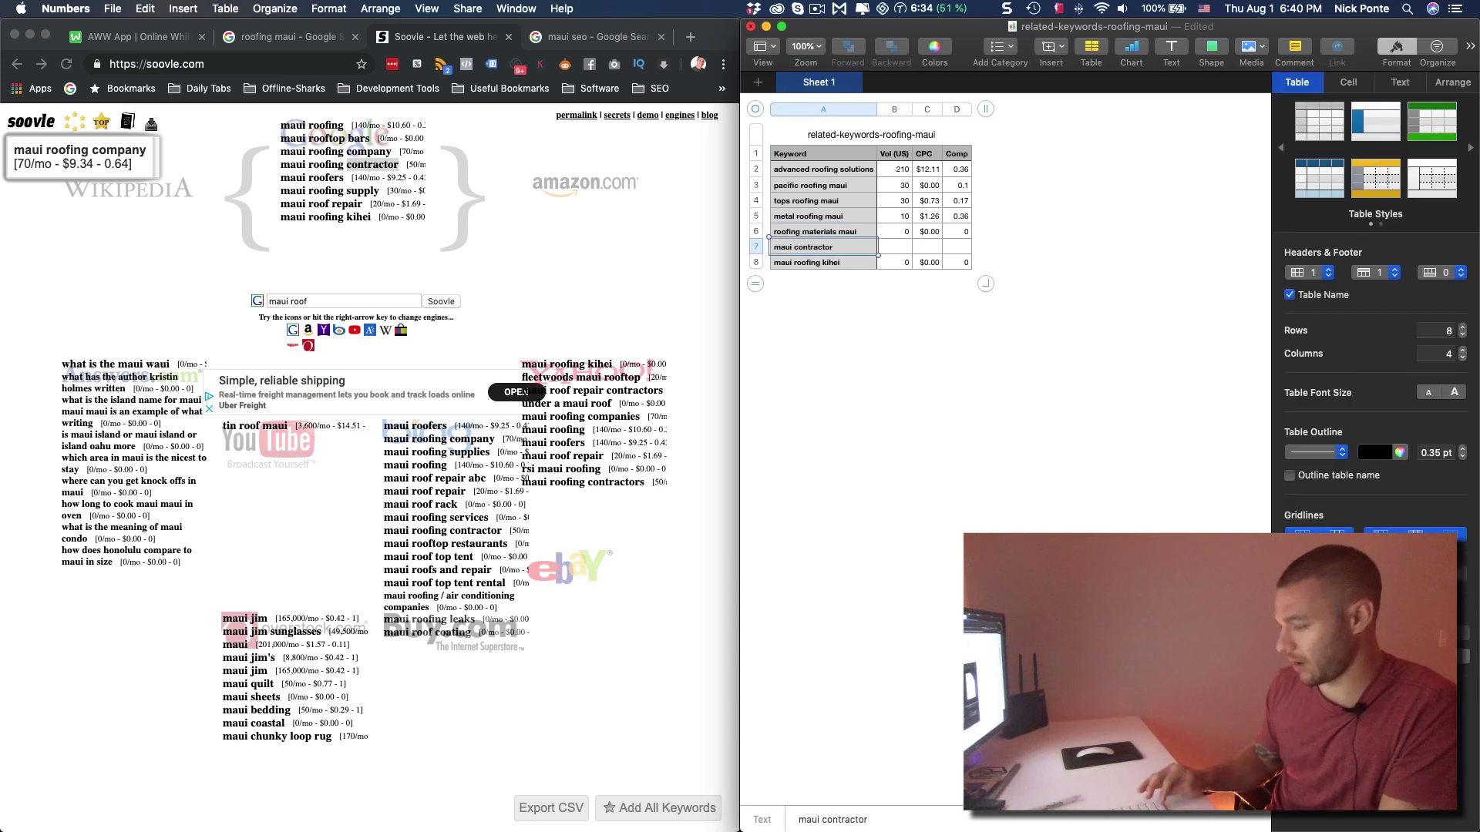
text(roofing)
key(Return)
key(Return)
Record Soovie's "maui roof repair" suggestion as a keyword in the last row of the table.
click(327, 204)
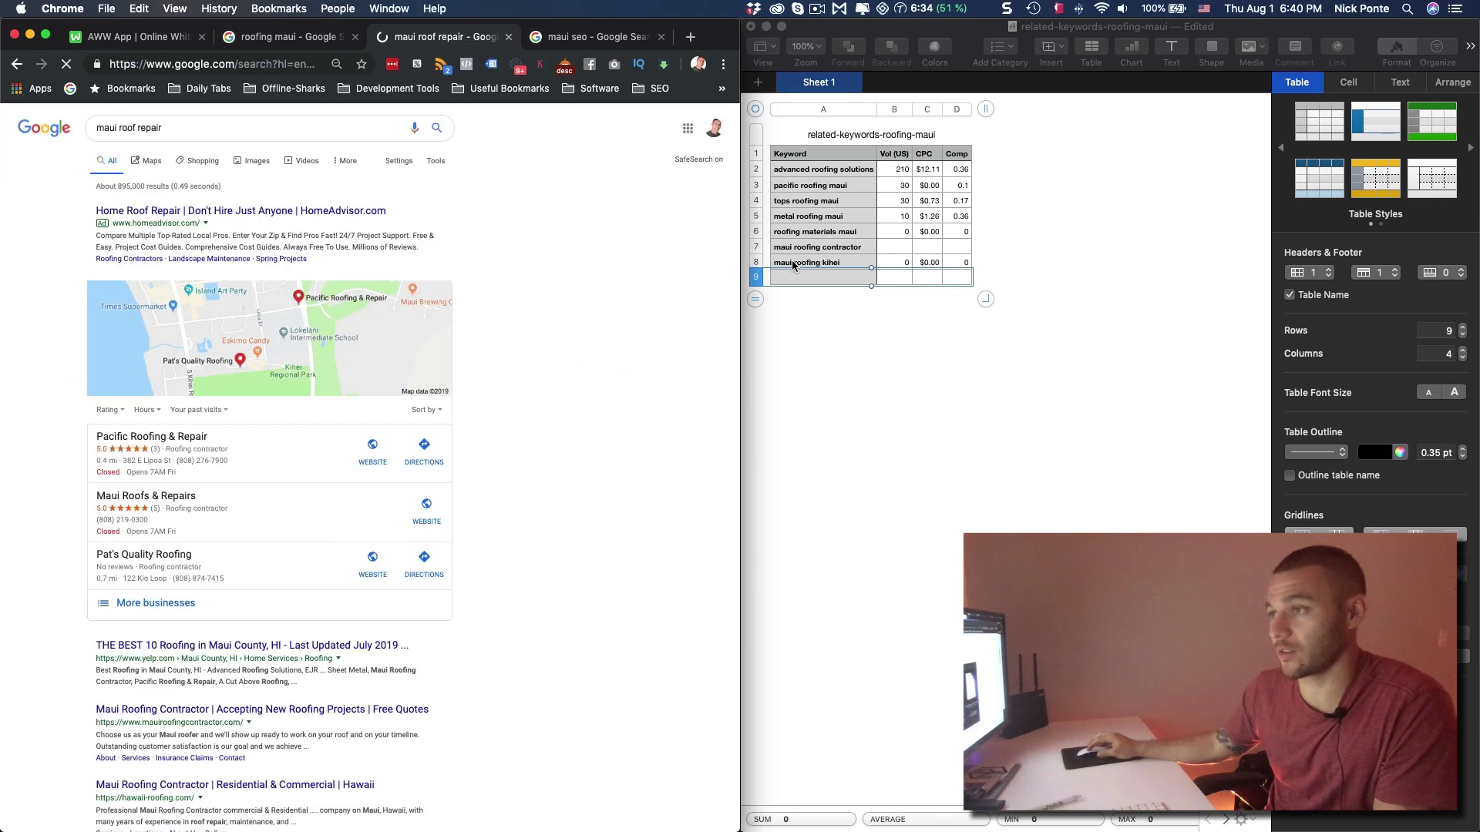
click(16, 64)
click(839, 275)
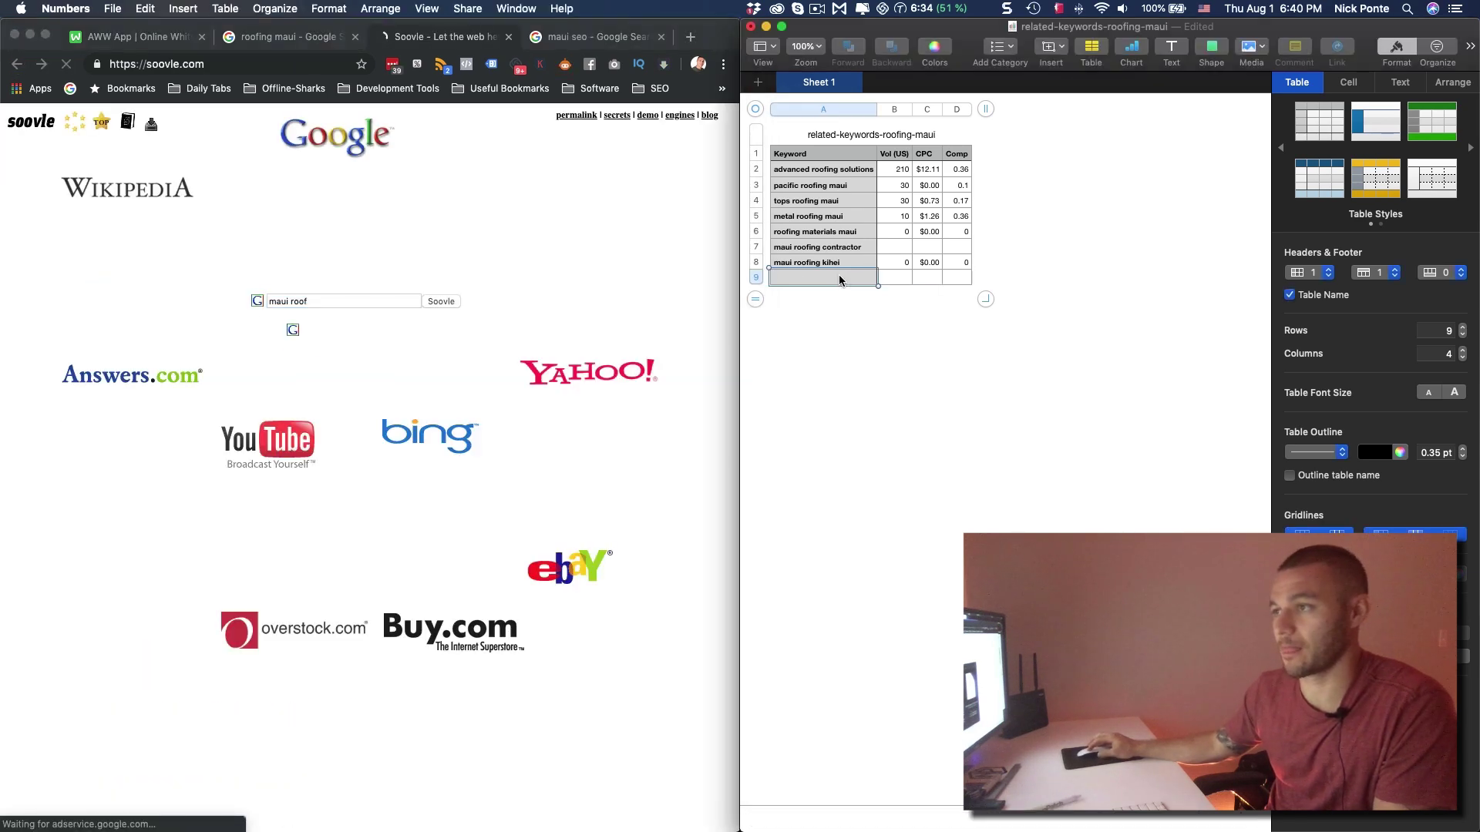
text(maui roof repair)
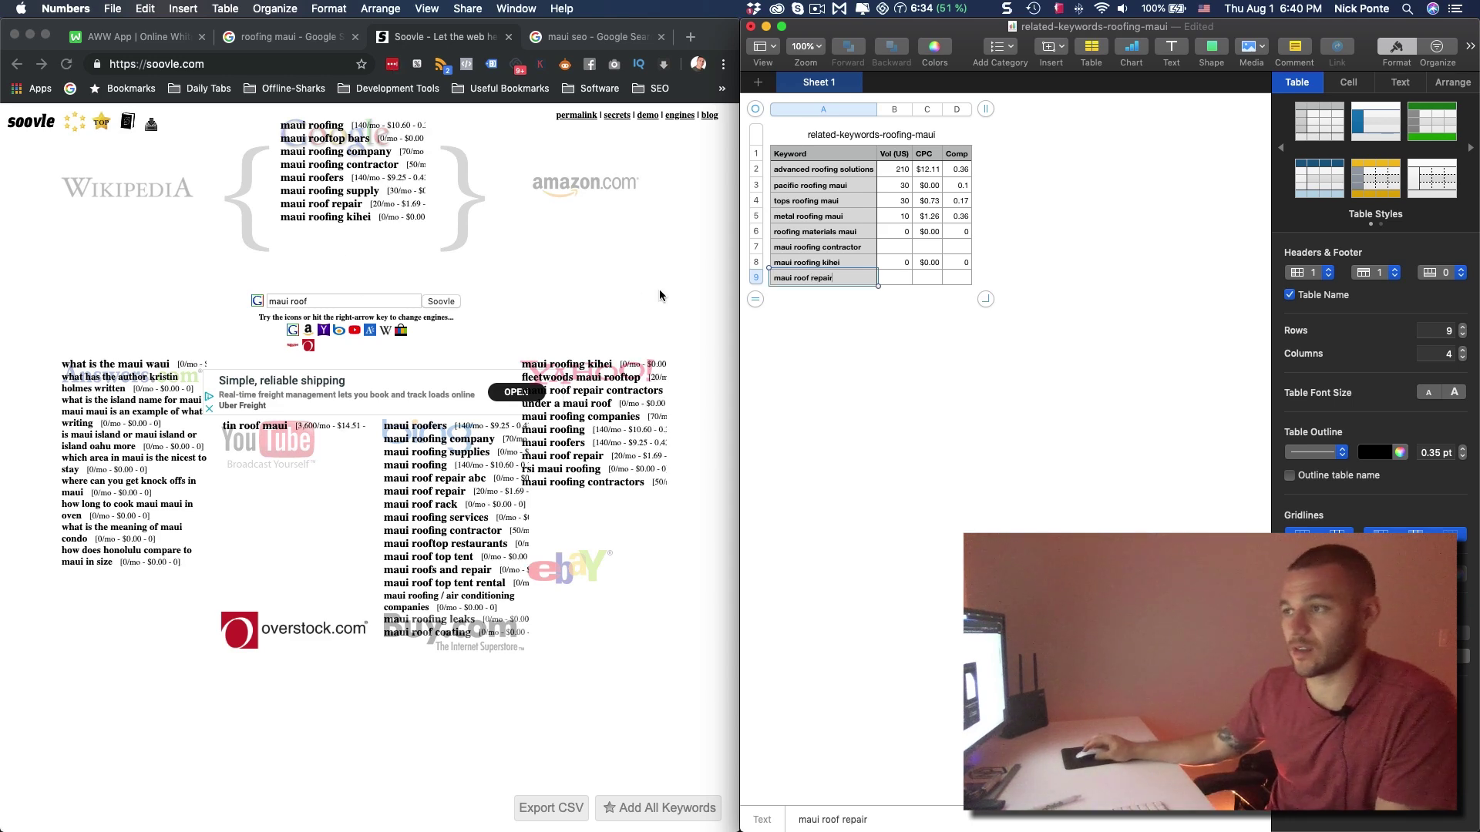
Add a row below "maui roof repair" and enter the keyword "maui roof kihei" in it.
click(366, 229)
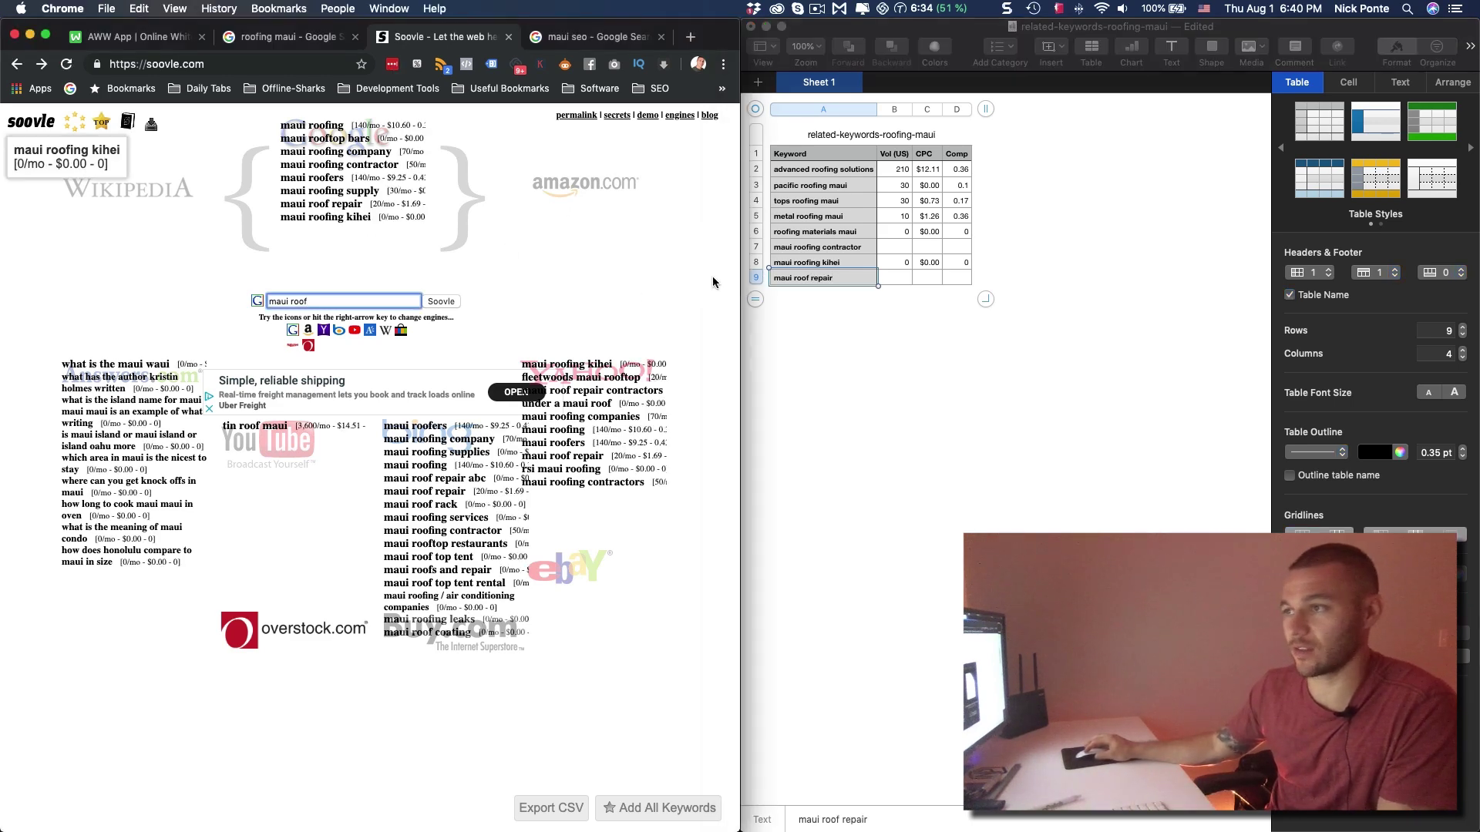
click(780, 284)
click(762, 278)
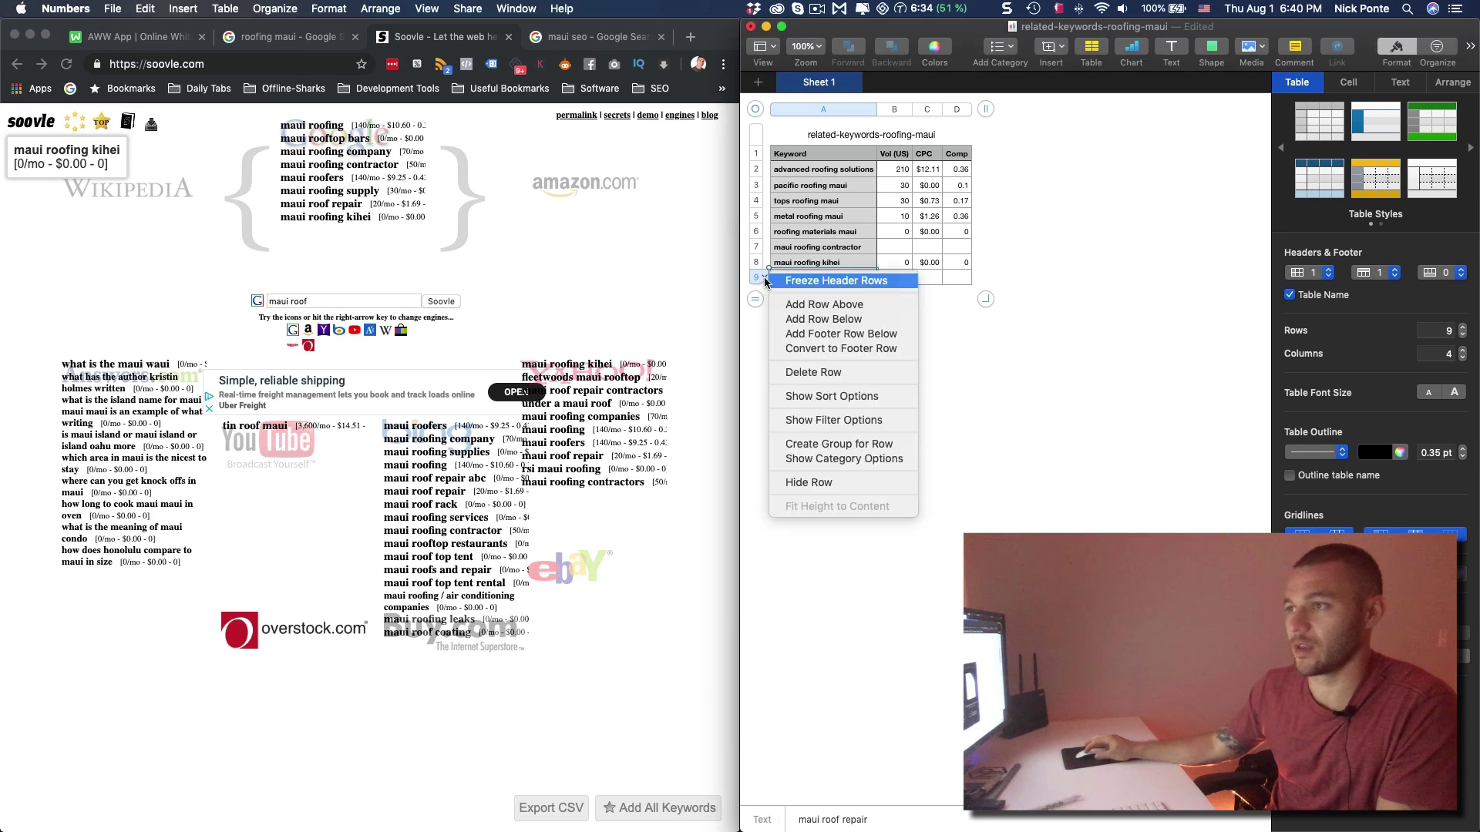
click(810, 319)
click(811, 292)
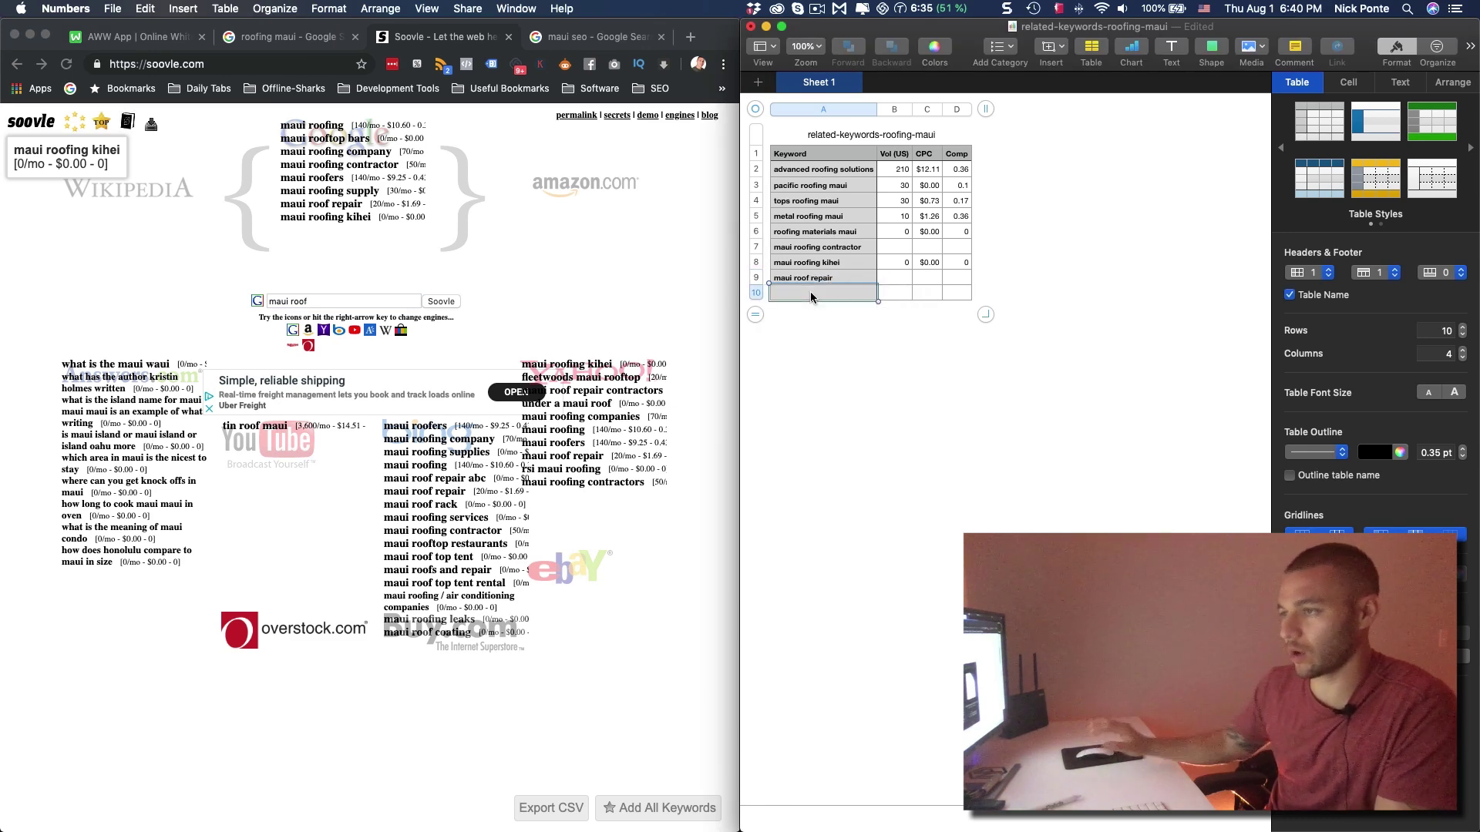
text(maui roof kihei)
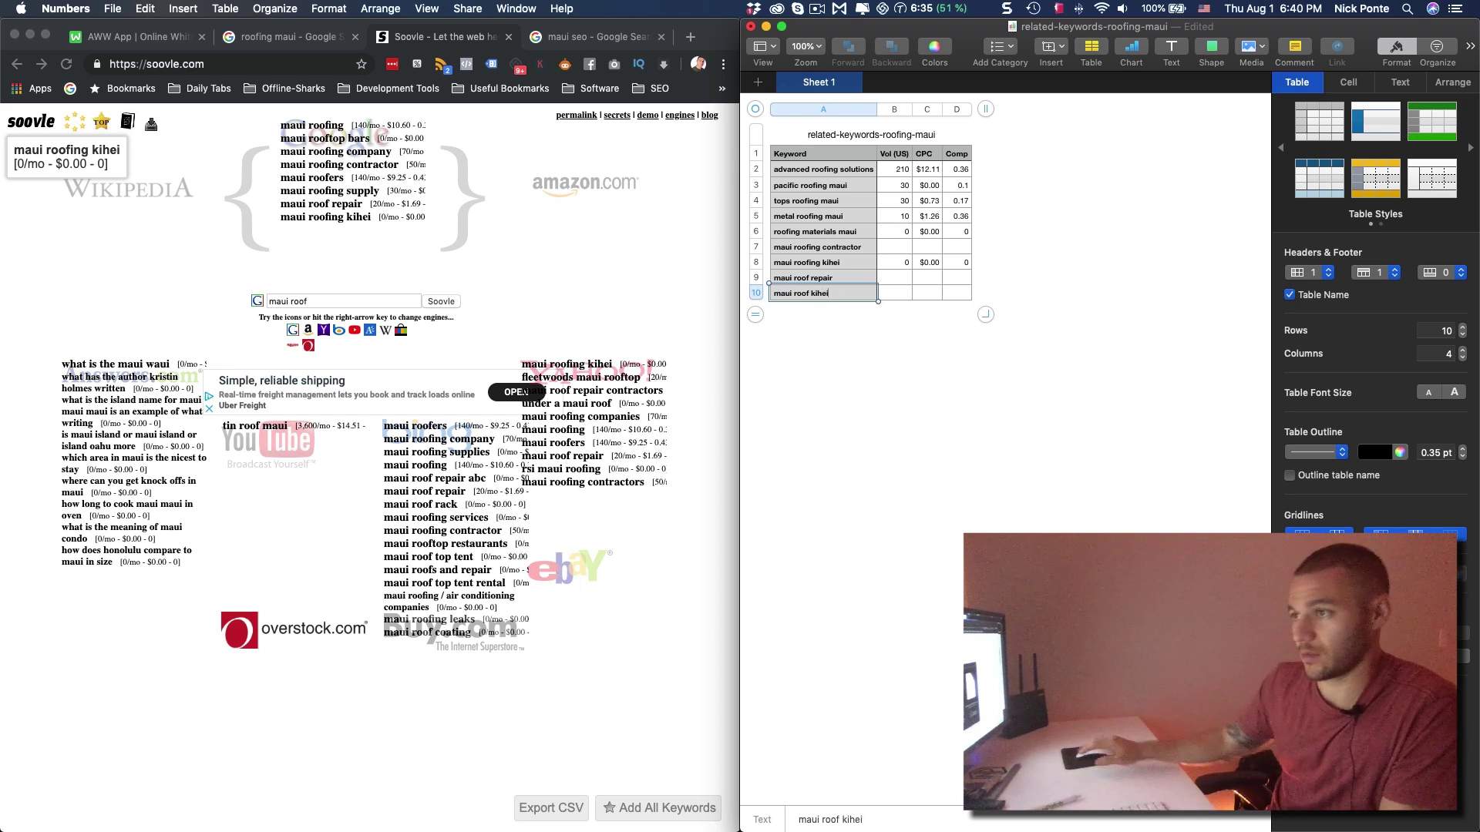
click(998, 465)
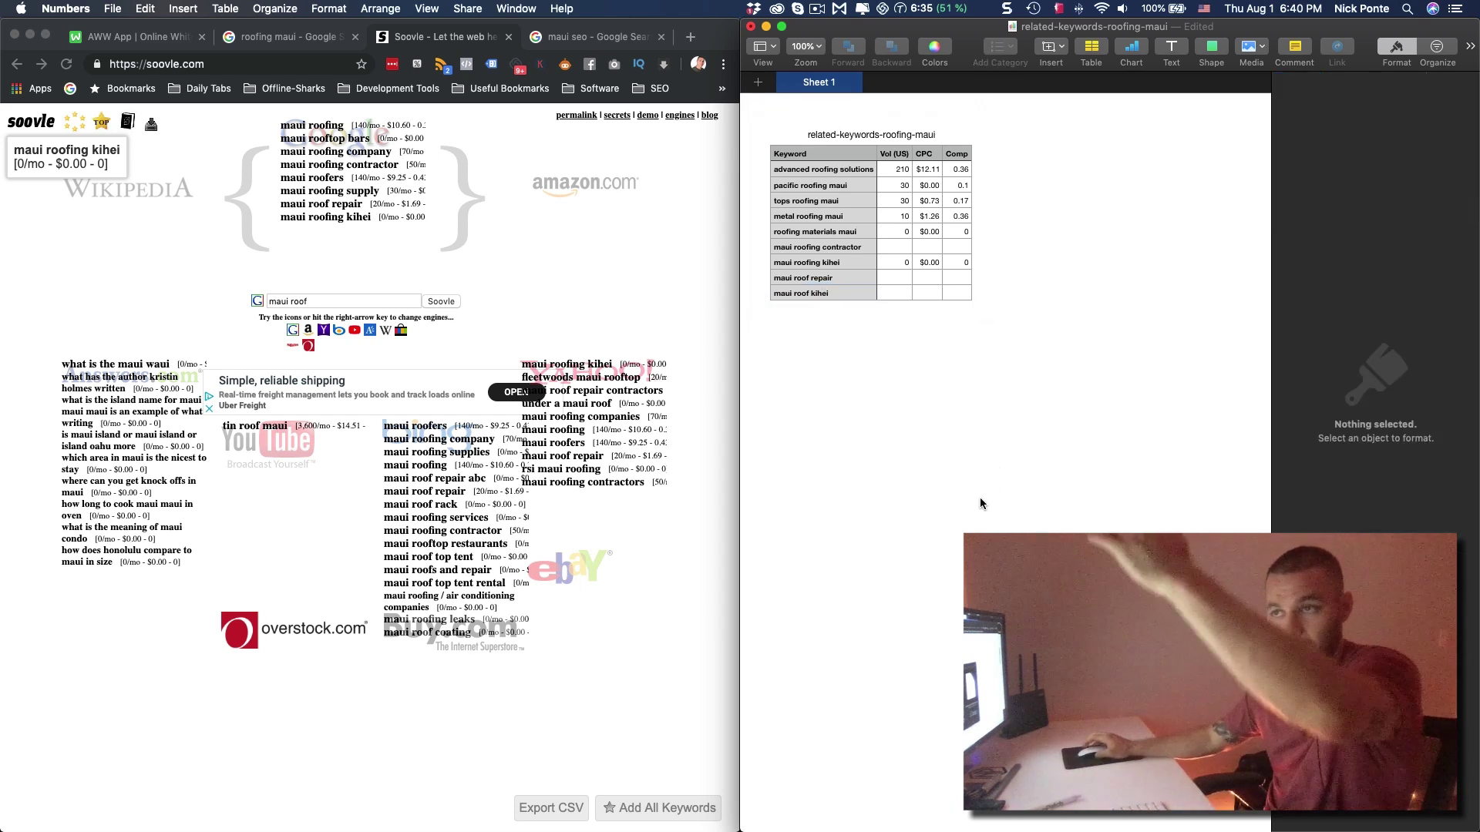
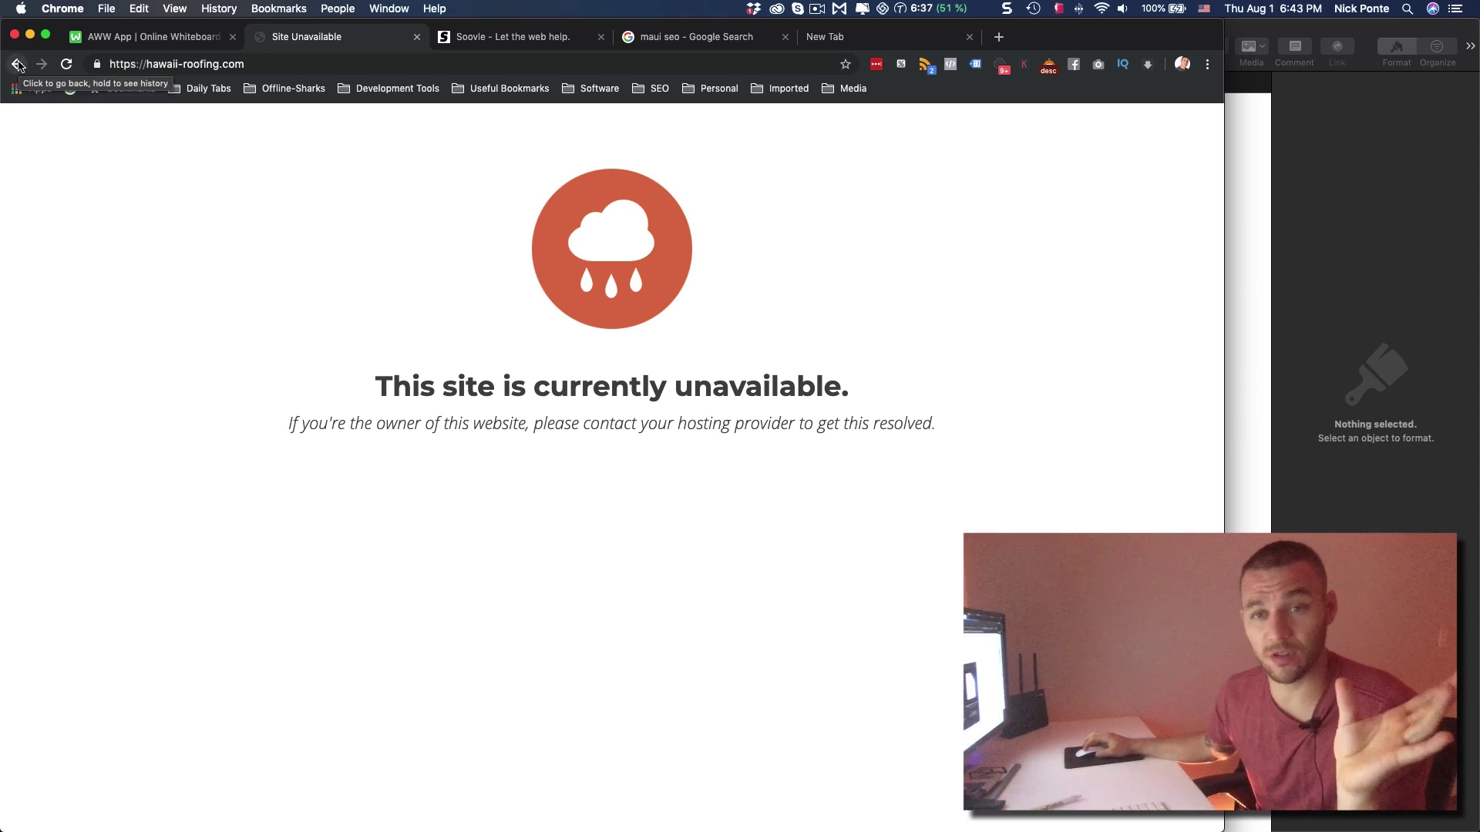
Return to the "roofing maui" Google results, open the mauiroofingcontractor.com listing and skim its homepage.
click(17, 64)
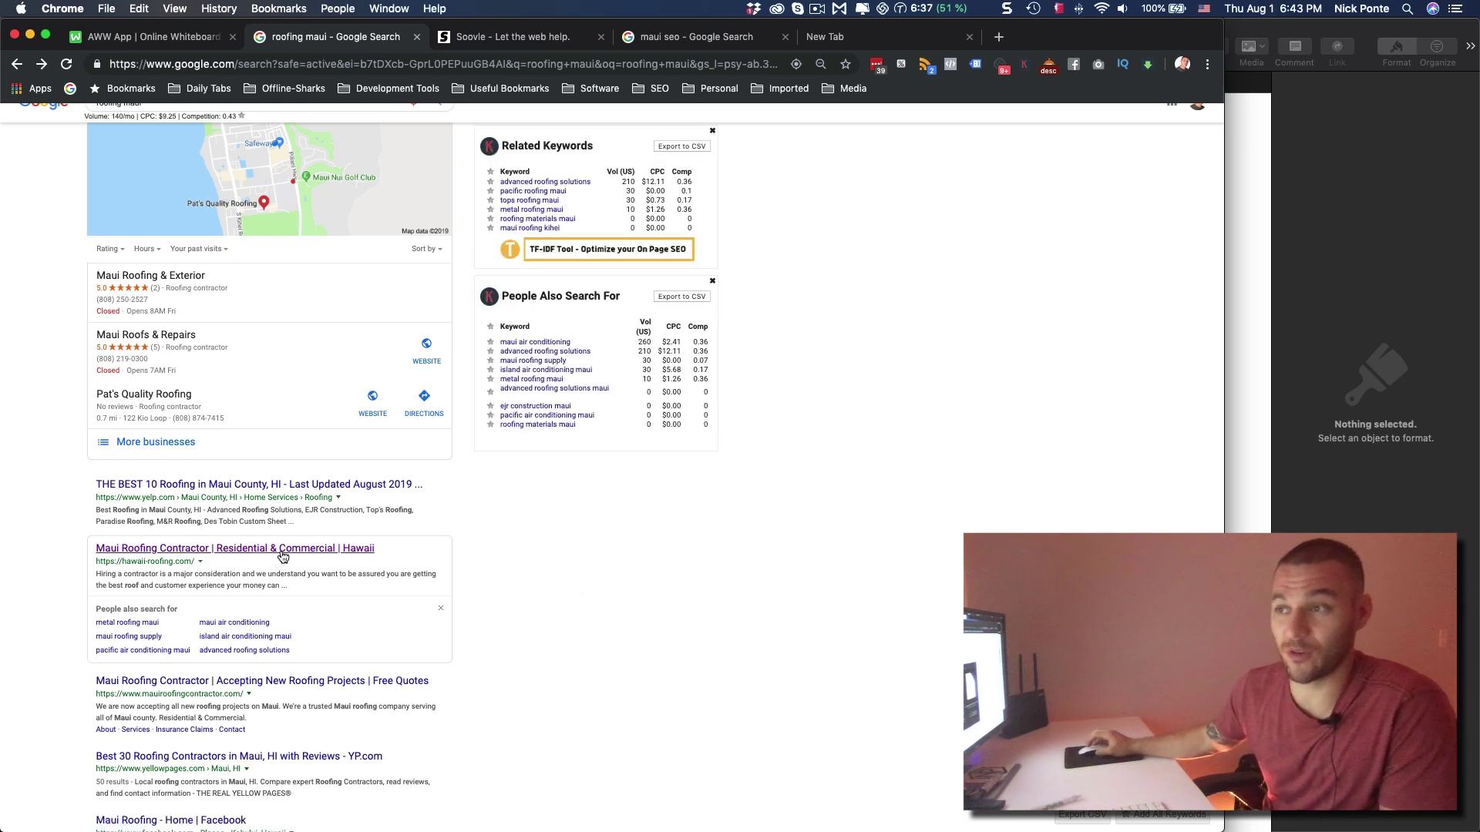
scroll(478, 553, down, 1)
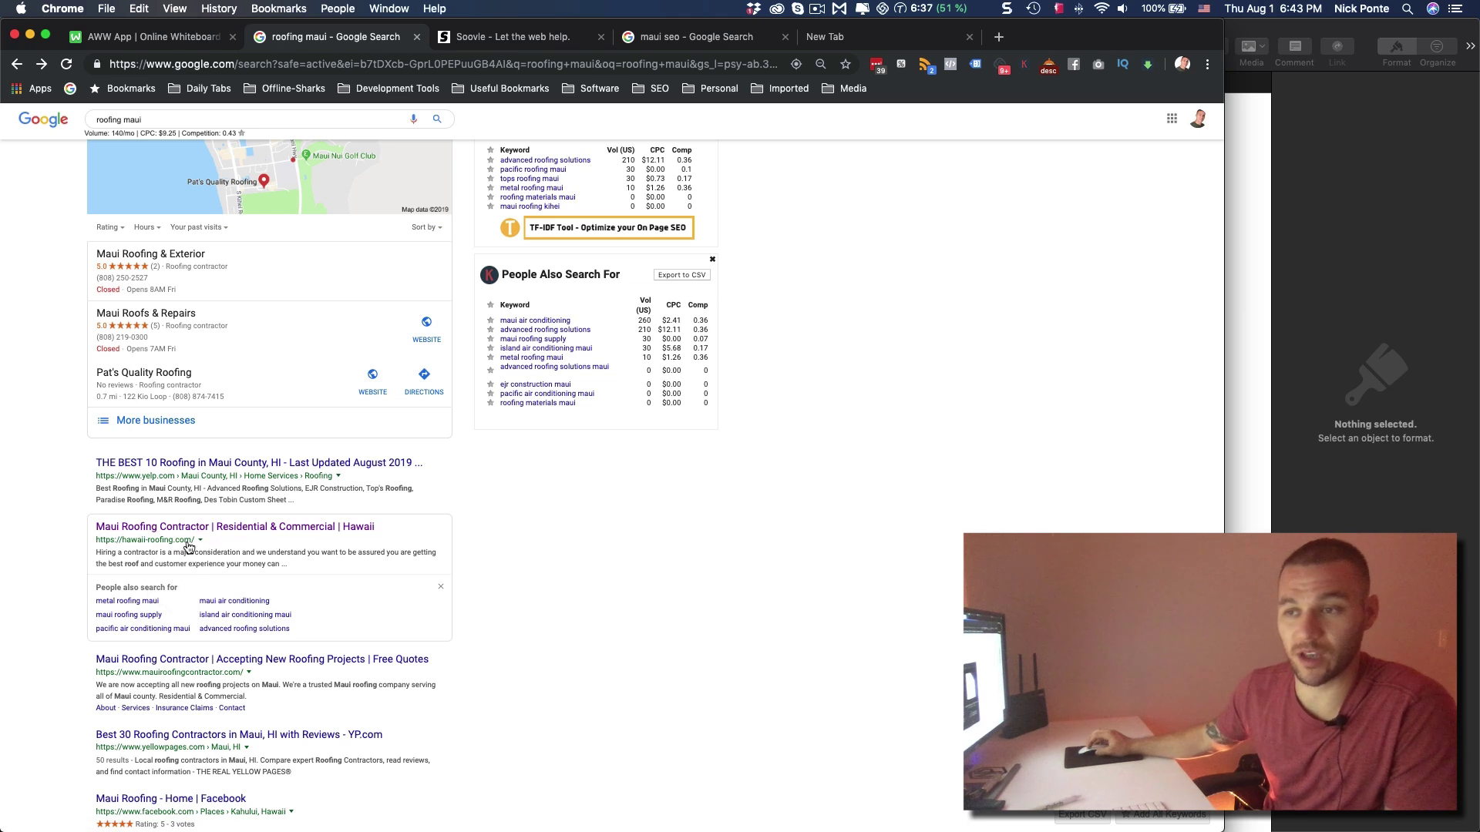
scroll(512, 531, down, 3)
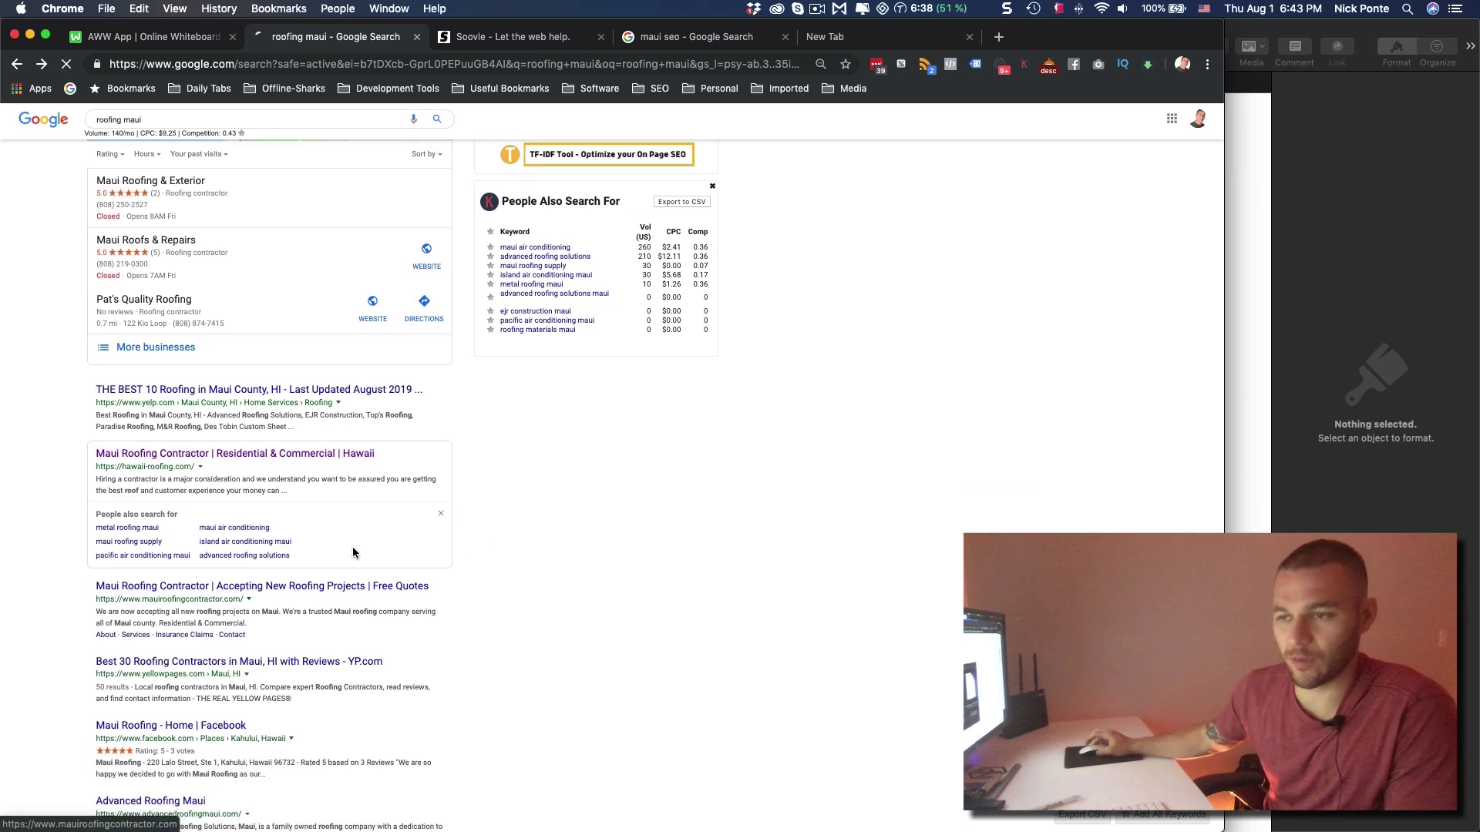
click(248, 590)
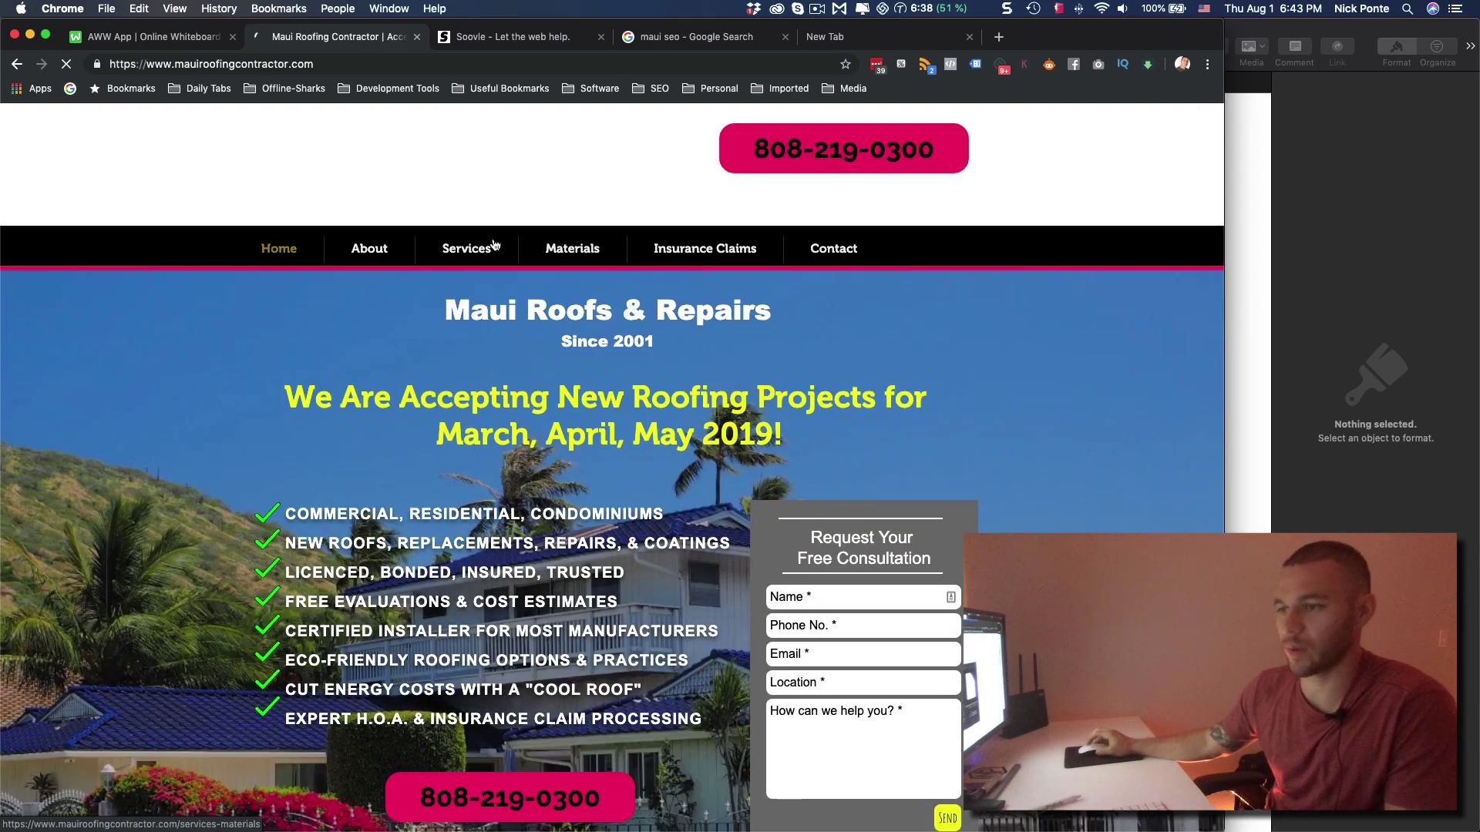
scroll(606, 351, down, 10)
scroll(607, 349, down, 20)
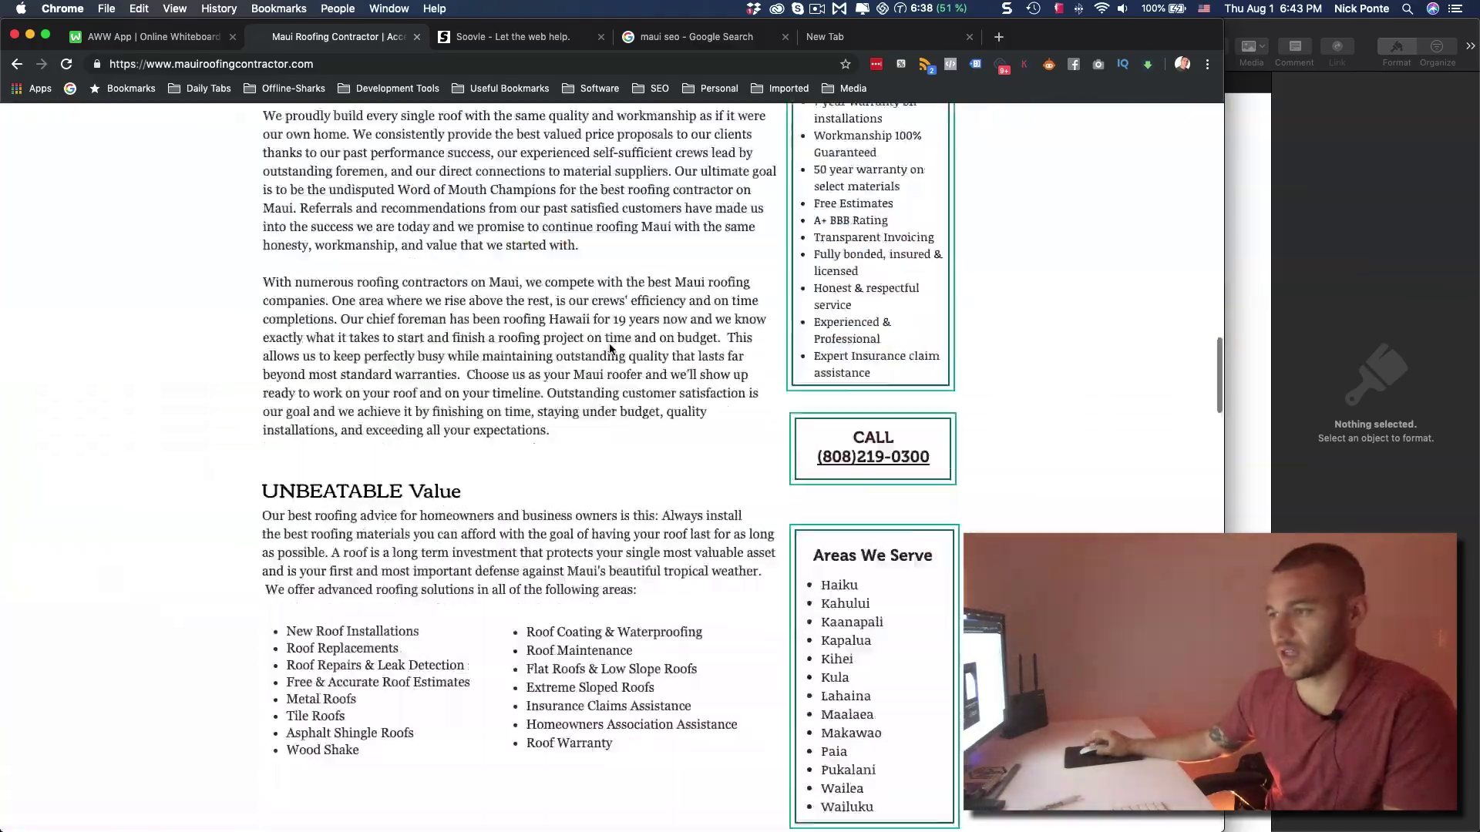
scroll(609, 349, up, 20)
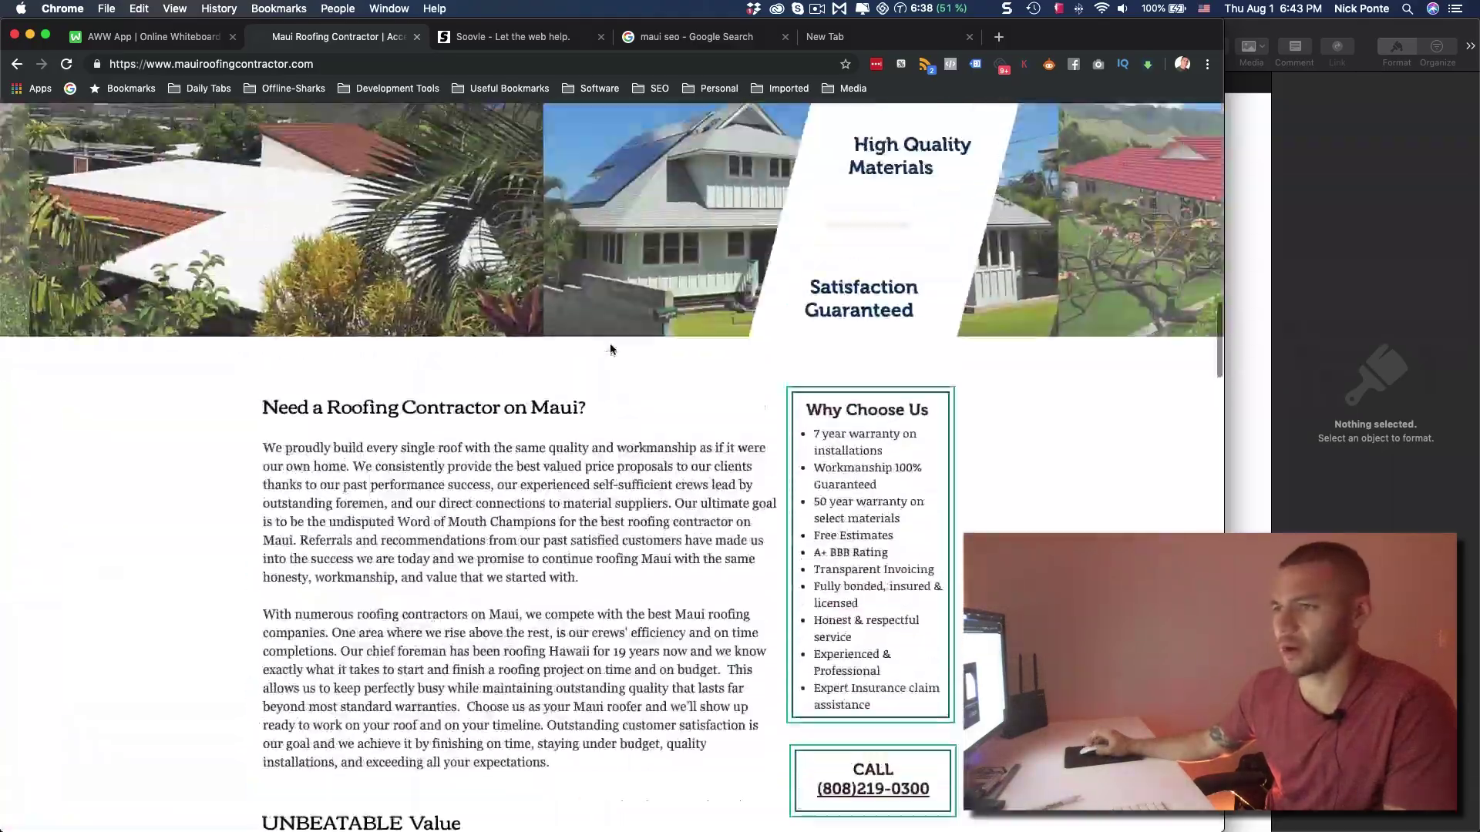
scroll(762, 671, down, 5)
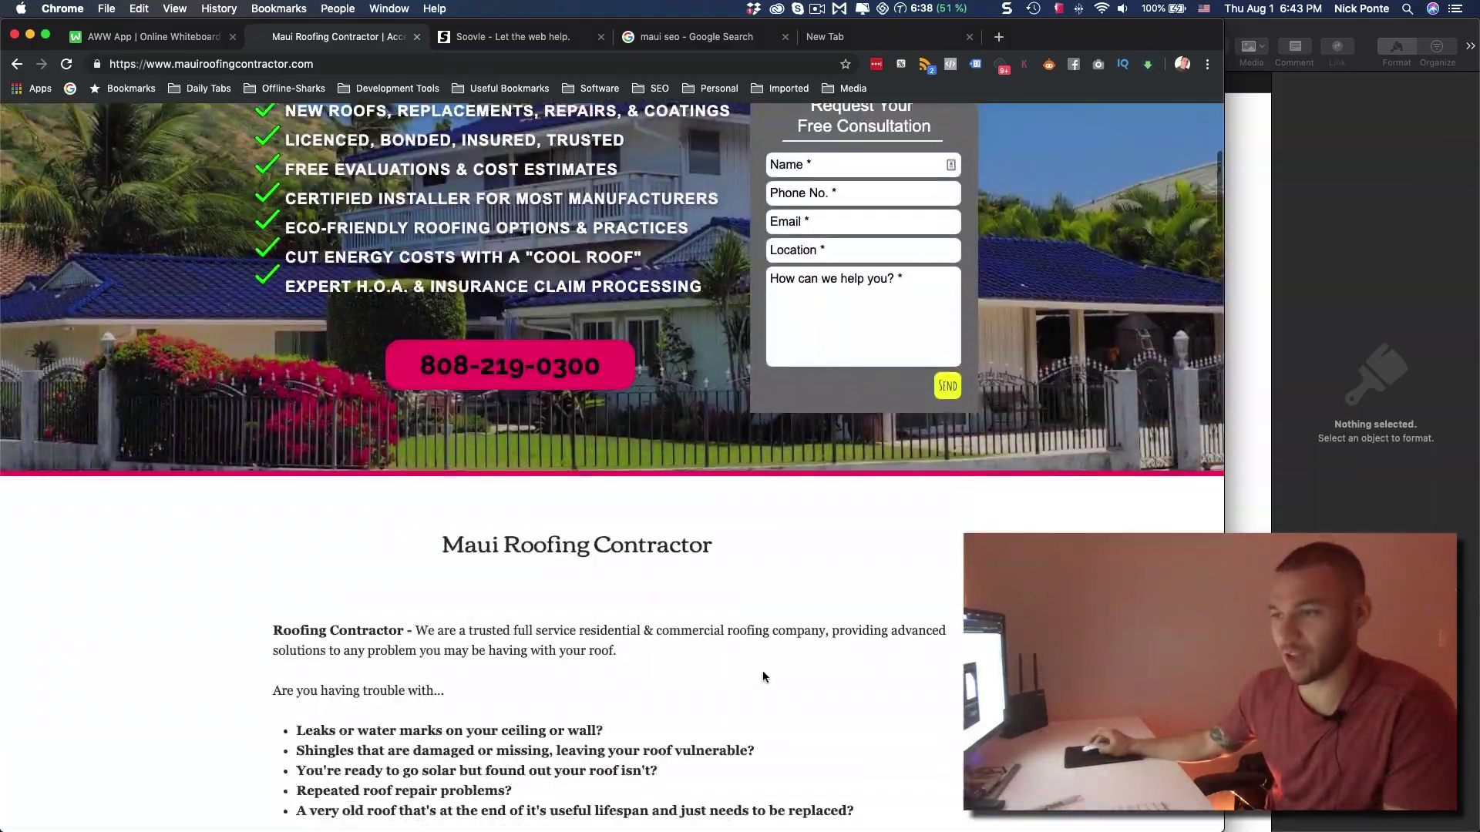
Examine the keyword use in the homepage's "Maui Roofing Contractor" introduction, problem list and roofing services list.
scroll(780, 641, down, 2)
drag(290, 352, 682, 668)
click(644, 630)
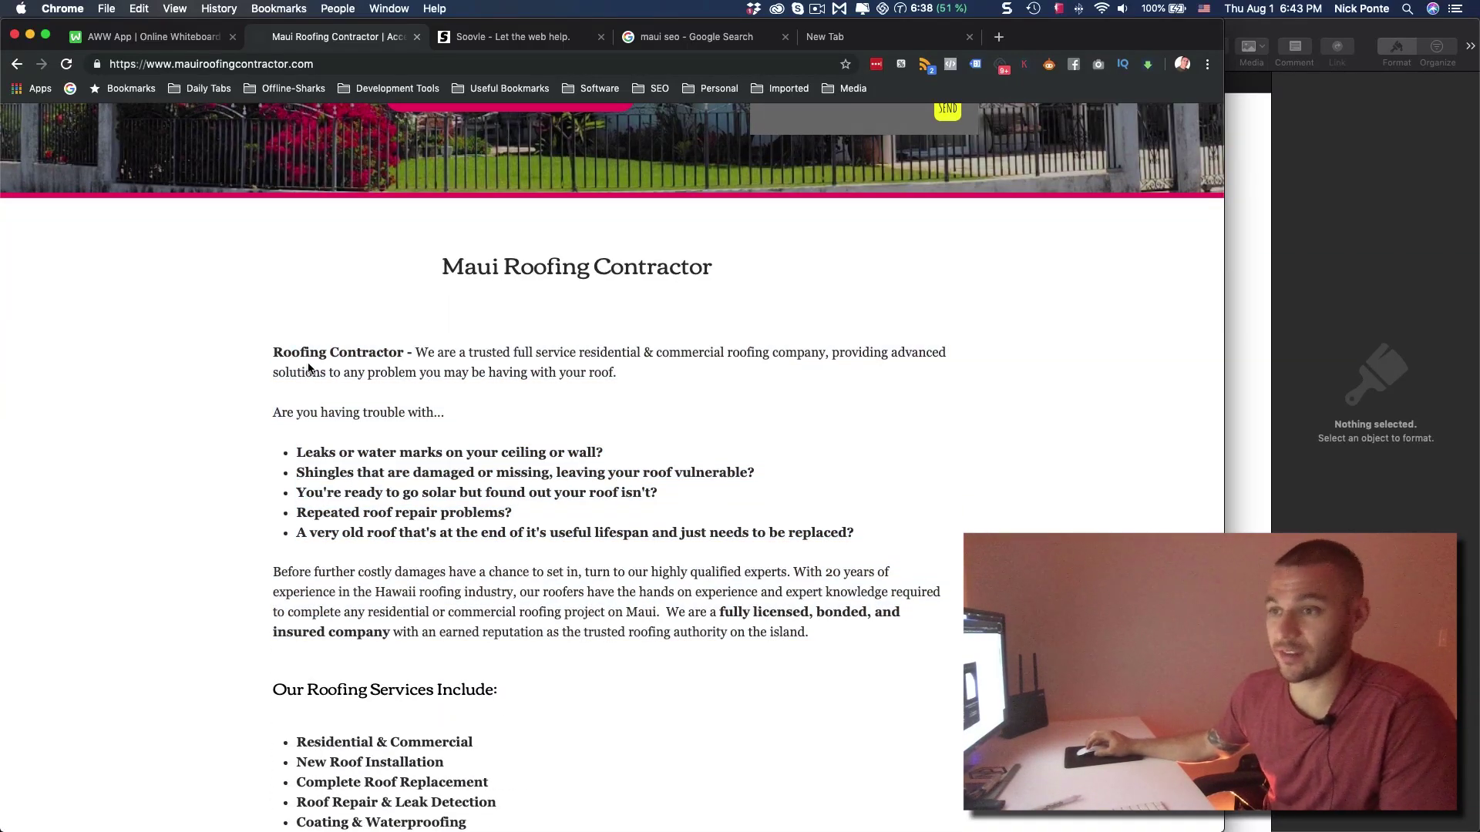
drag(295, 354, 373, 373)
click(340, 370)
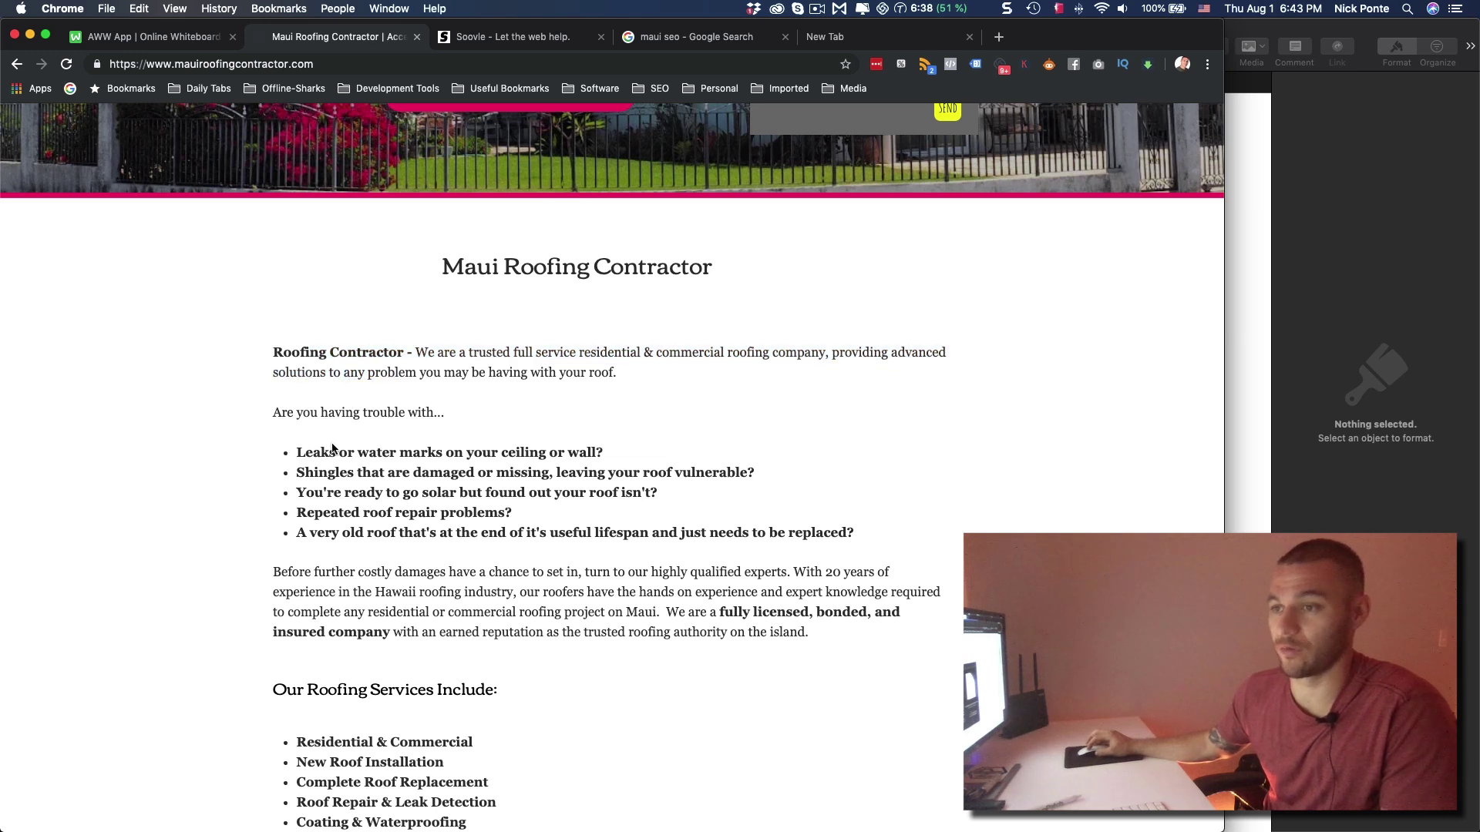
drag(306, 472, 372, 475)
drag(356, 533, 399, 533)
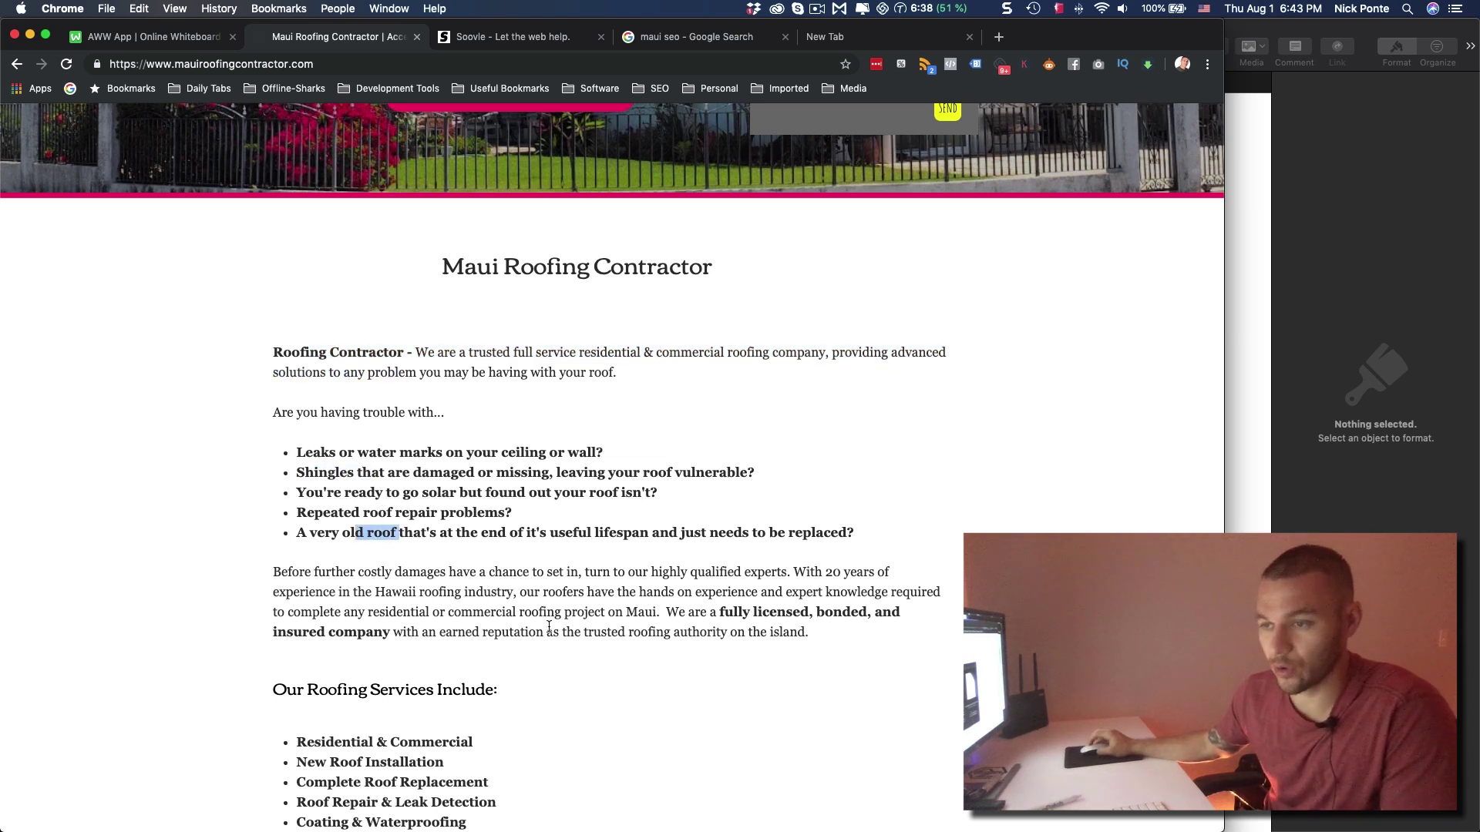
drag(899, 614, 742, 613)
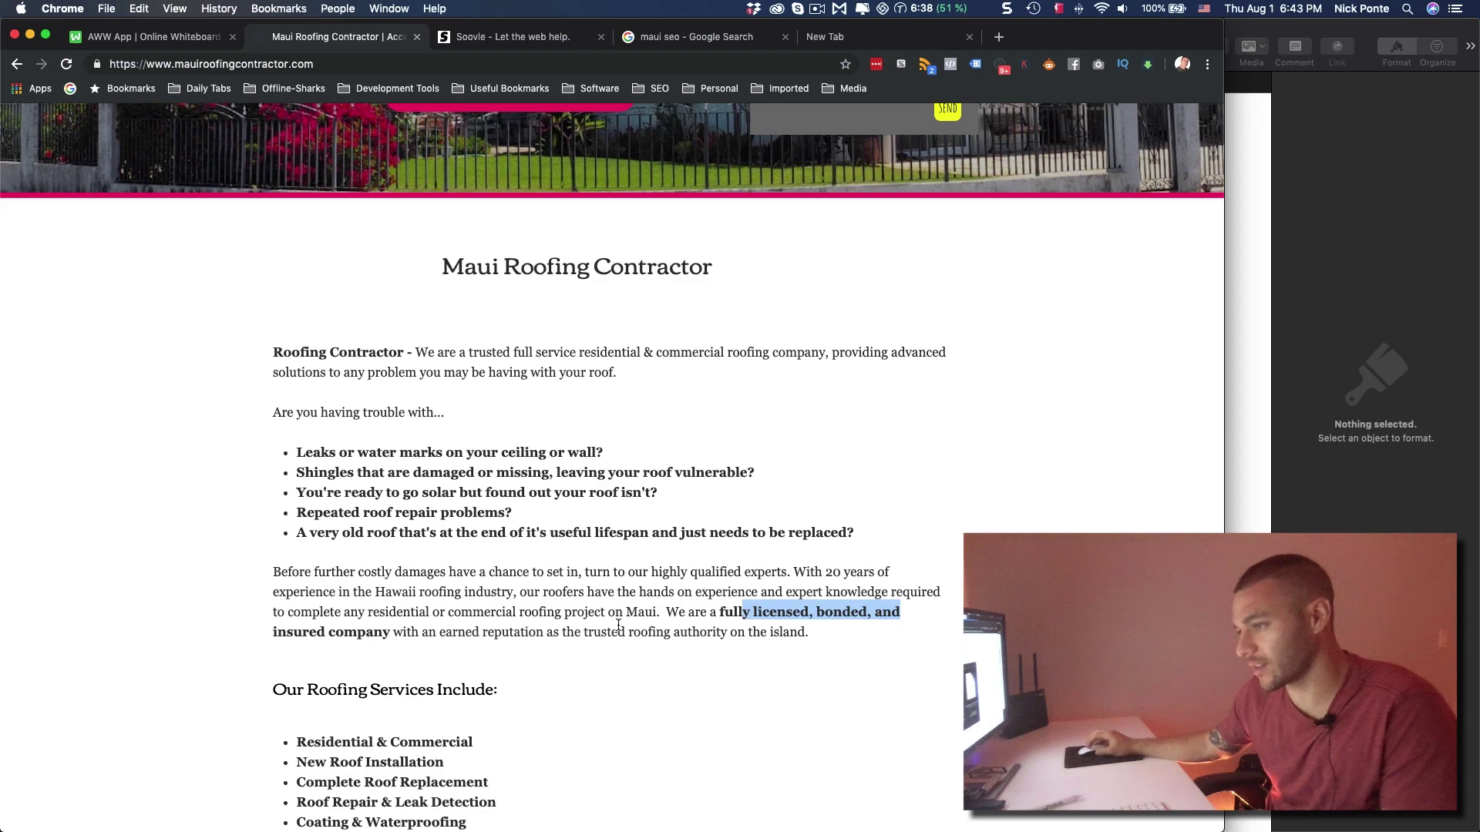
scroll(491, 663, down, 3)
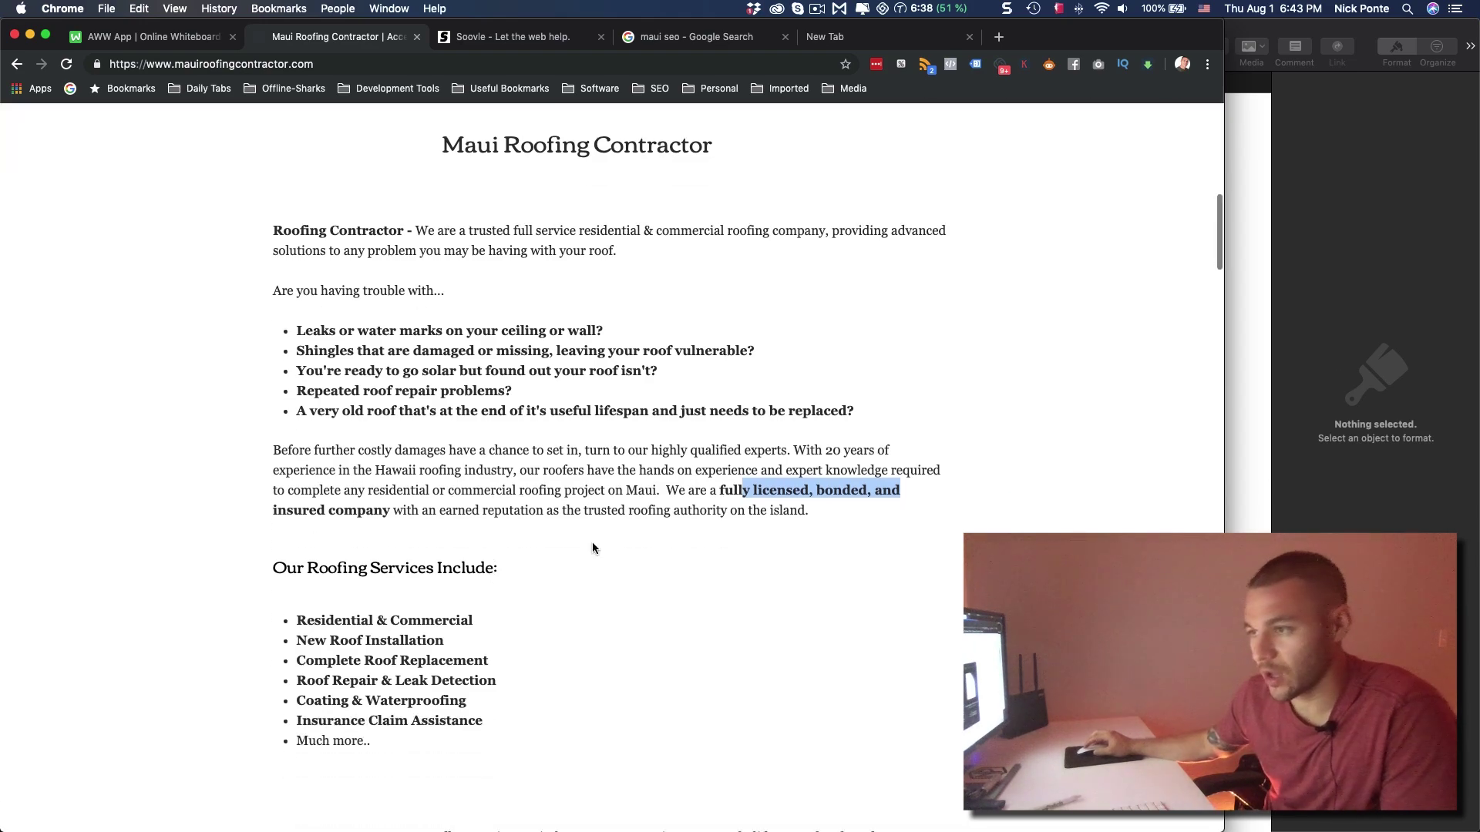
drag(613, 513, 732, 512)
scroll(609, 521, down, 10)
scroll(609, 525, up, 20)
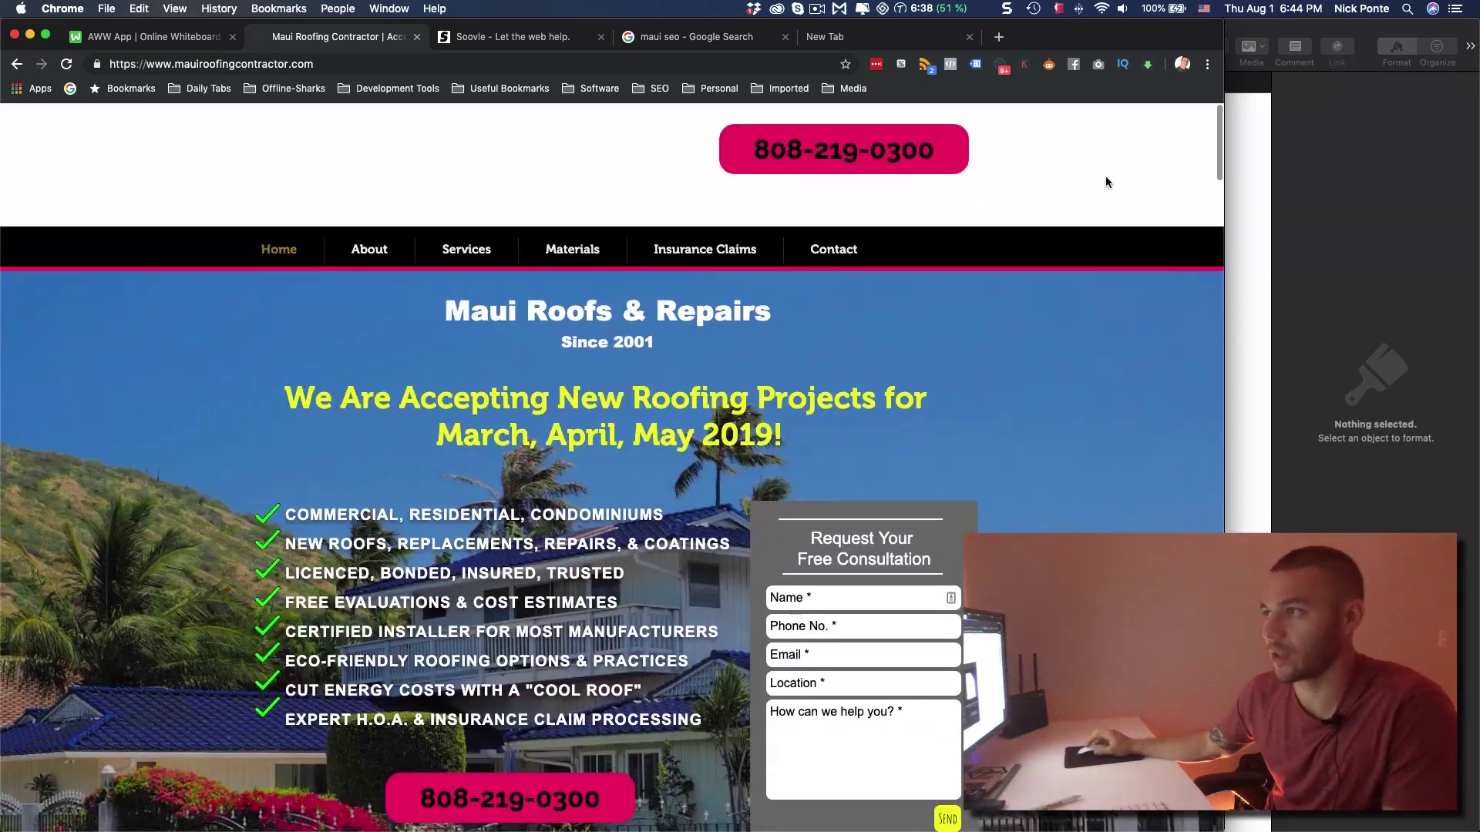
Run SEO Minion's on-page SEO analysis on the Maui roofing homepage and review the reported headings alongside the page text.
click(1050, 66)
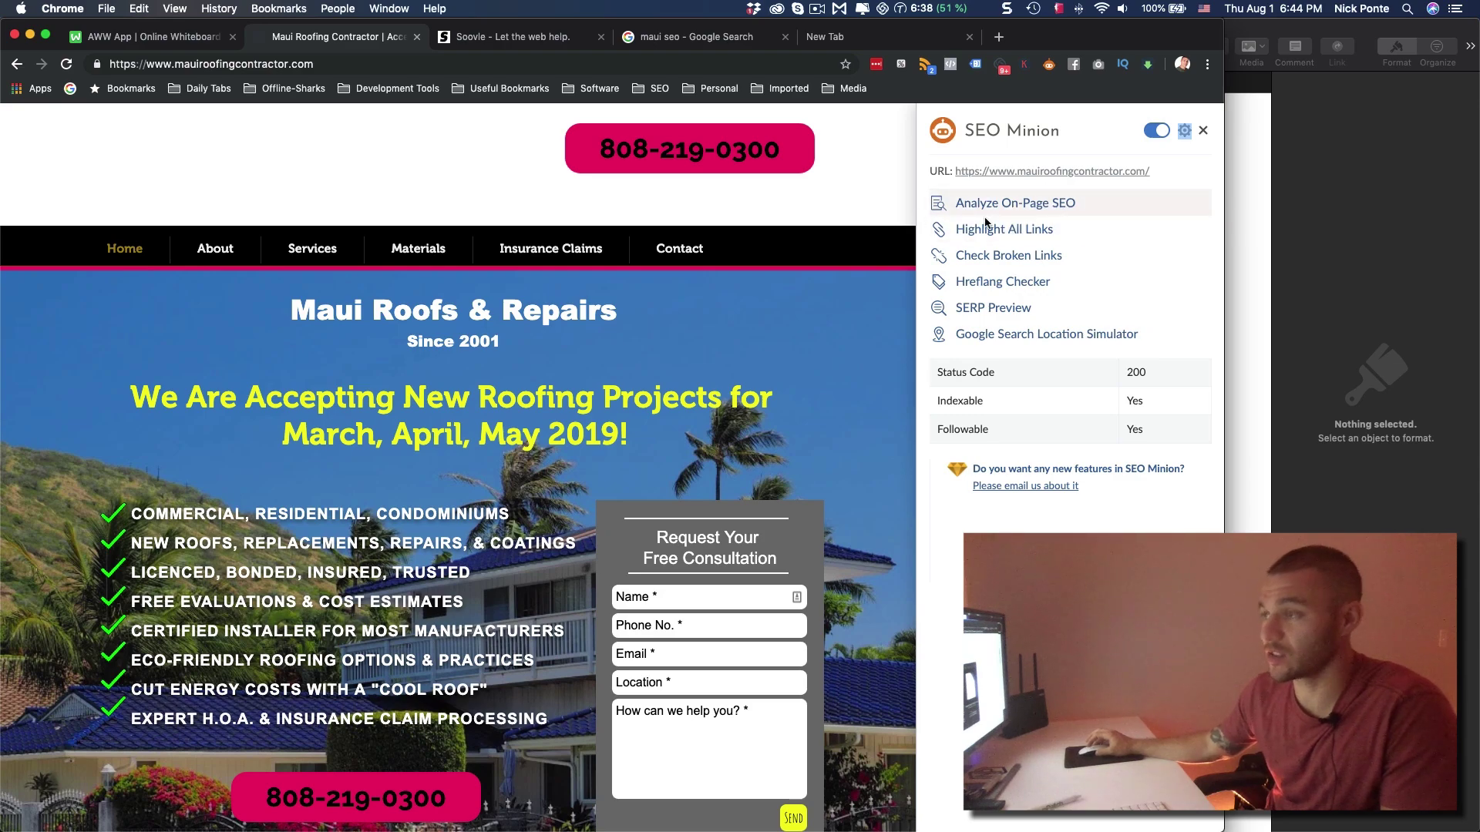
scroll(681, 321, down, 10)
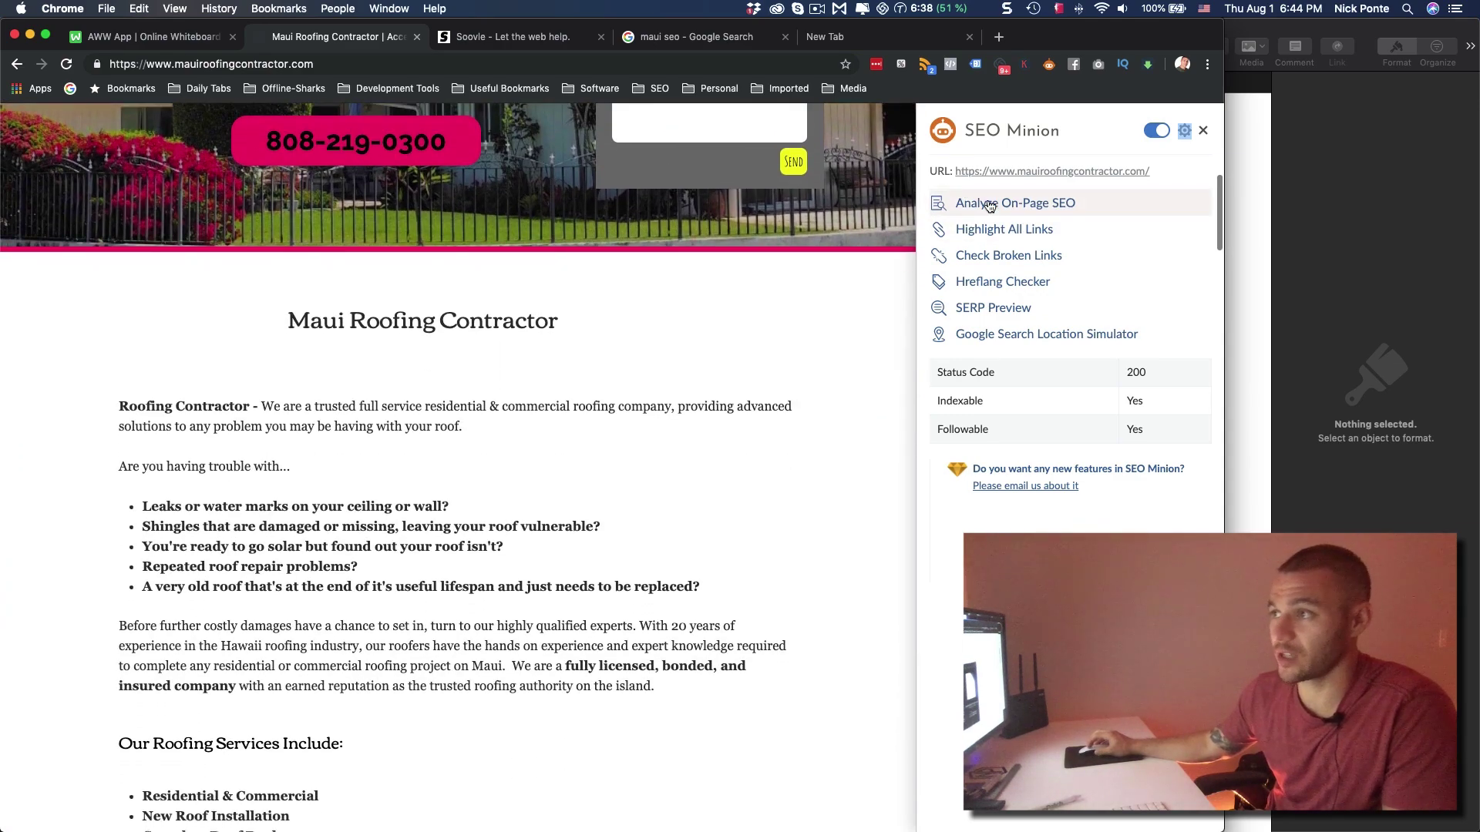
click(989, 204)
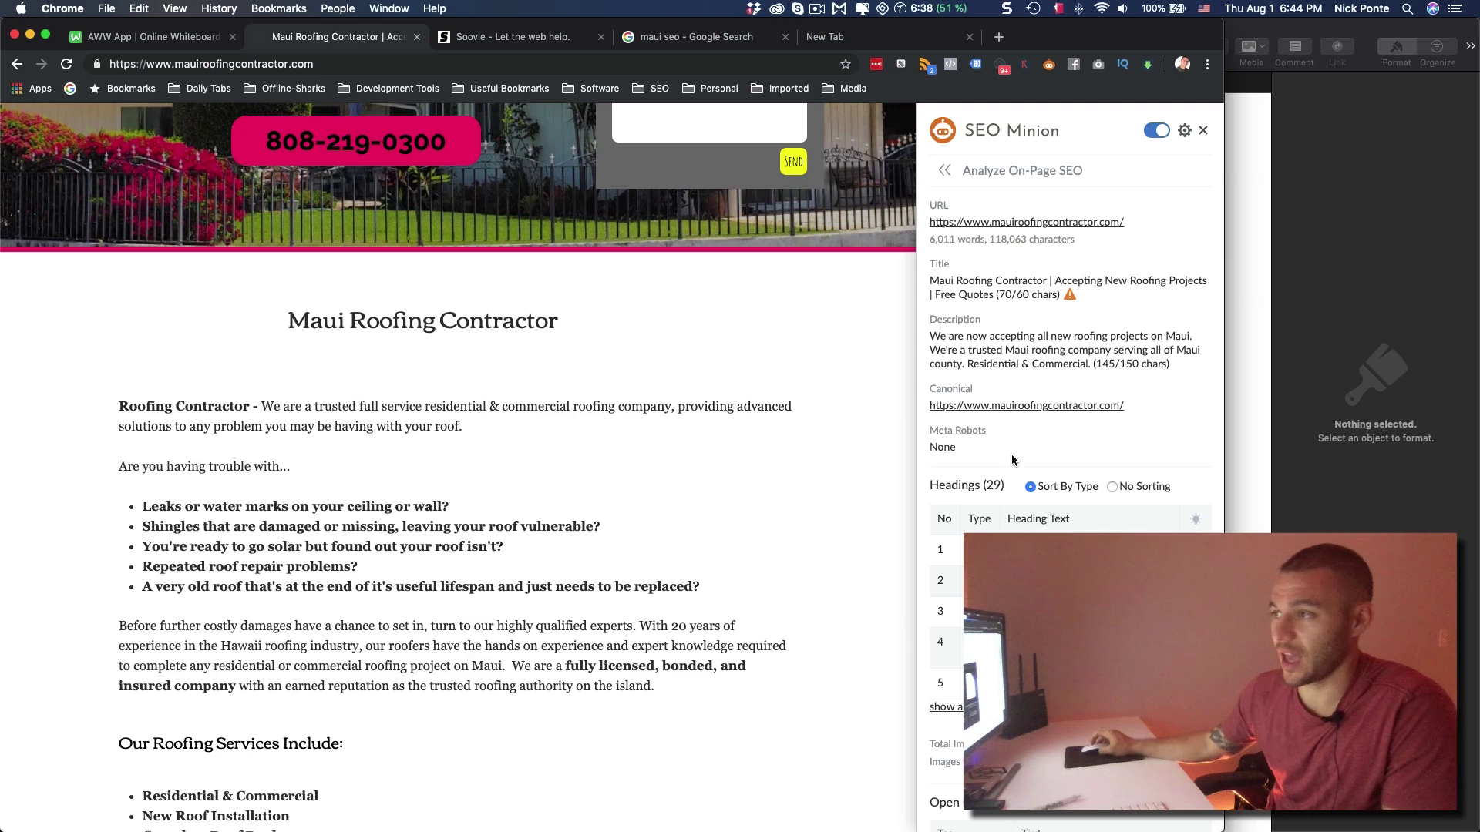
scroll(780, 359, down, 2)
scroll(1070, 447, down, 5)
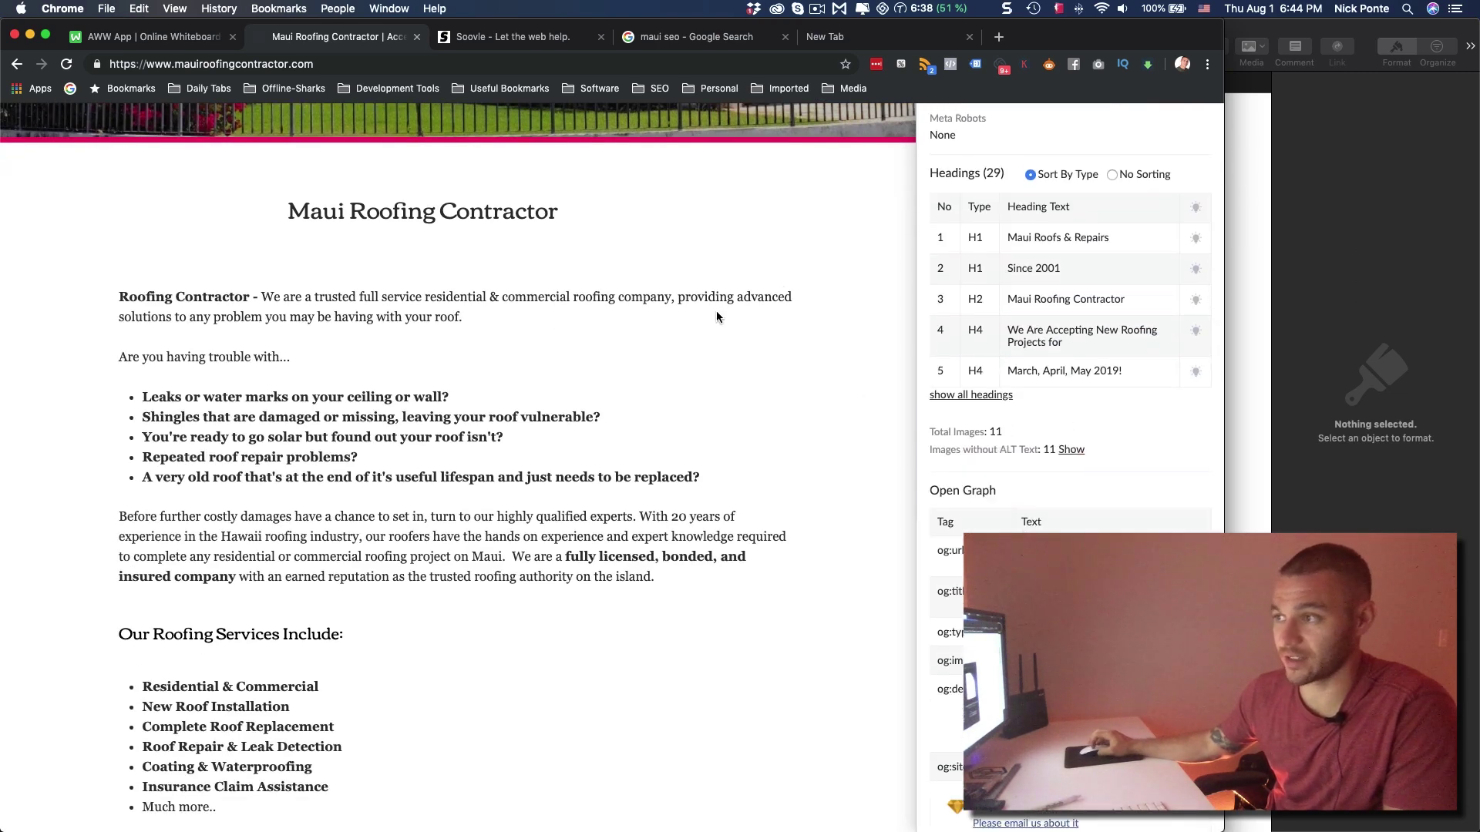
scroll(732, 339, down, 4)
scroll(738, 395, down, 3)
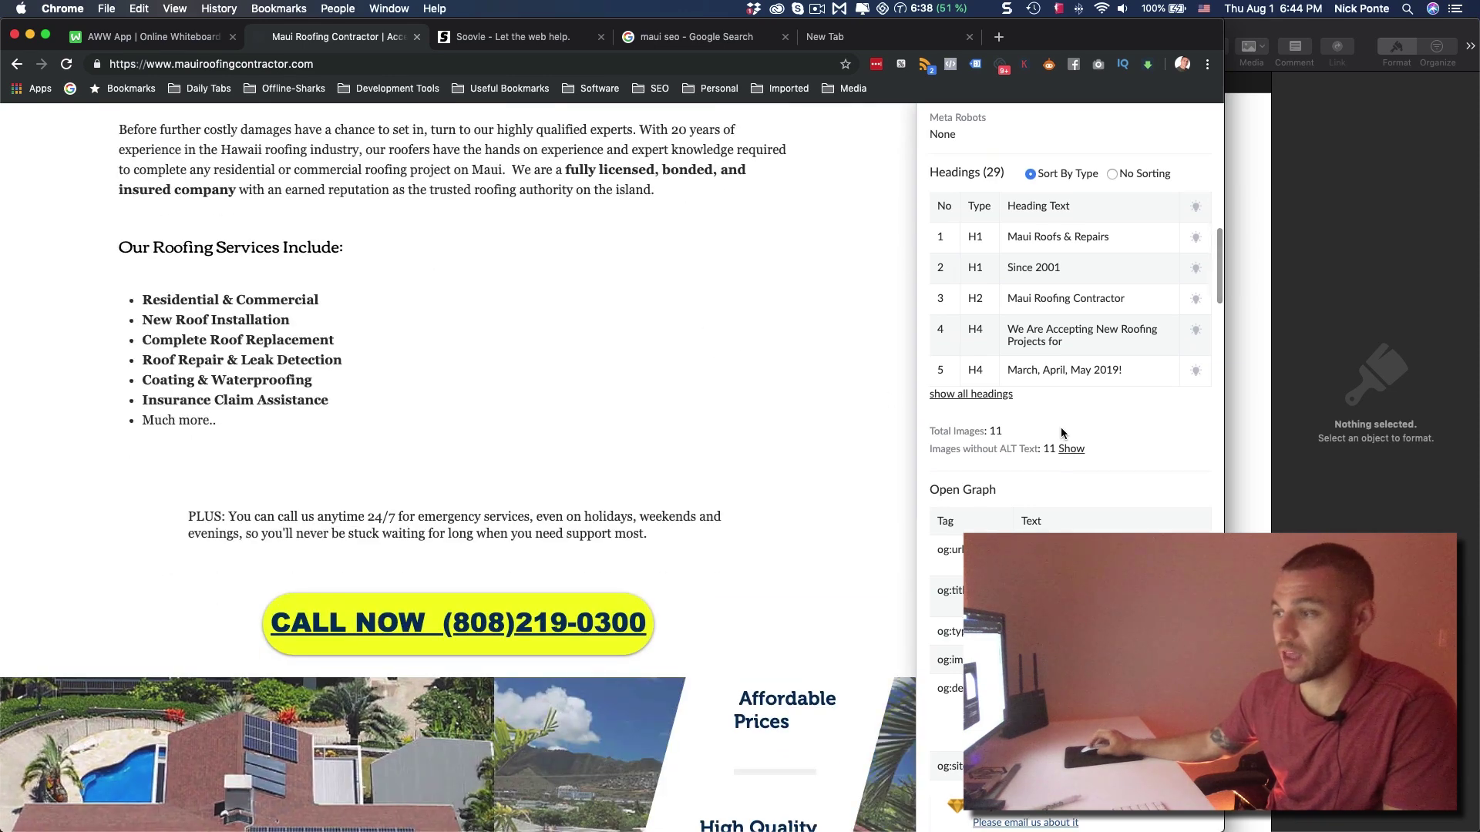
scroll(1002, 408, down, 2)
scroll(603, 306, up, 3)
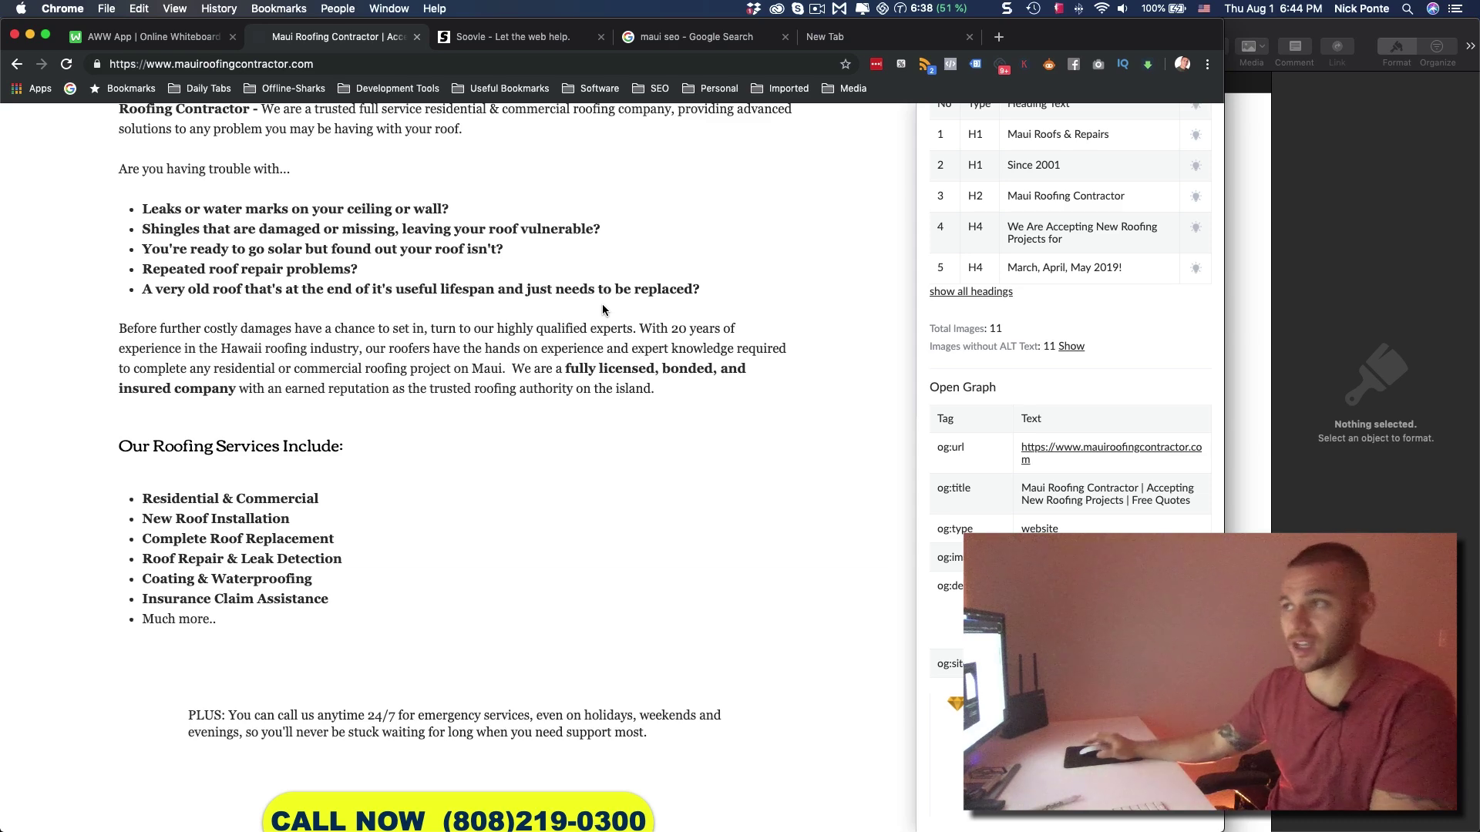
Search Google for "seo minion" in the empty browser tab and open the tool's website.
click(848, 36)
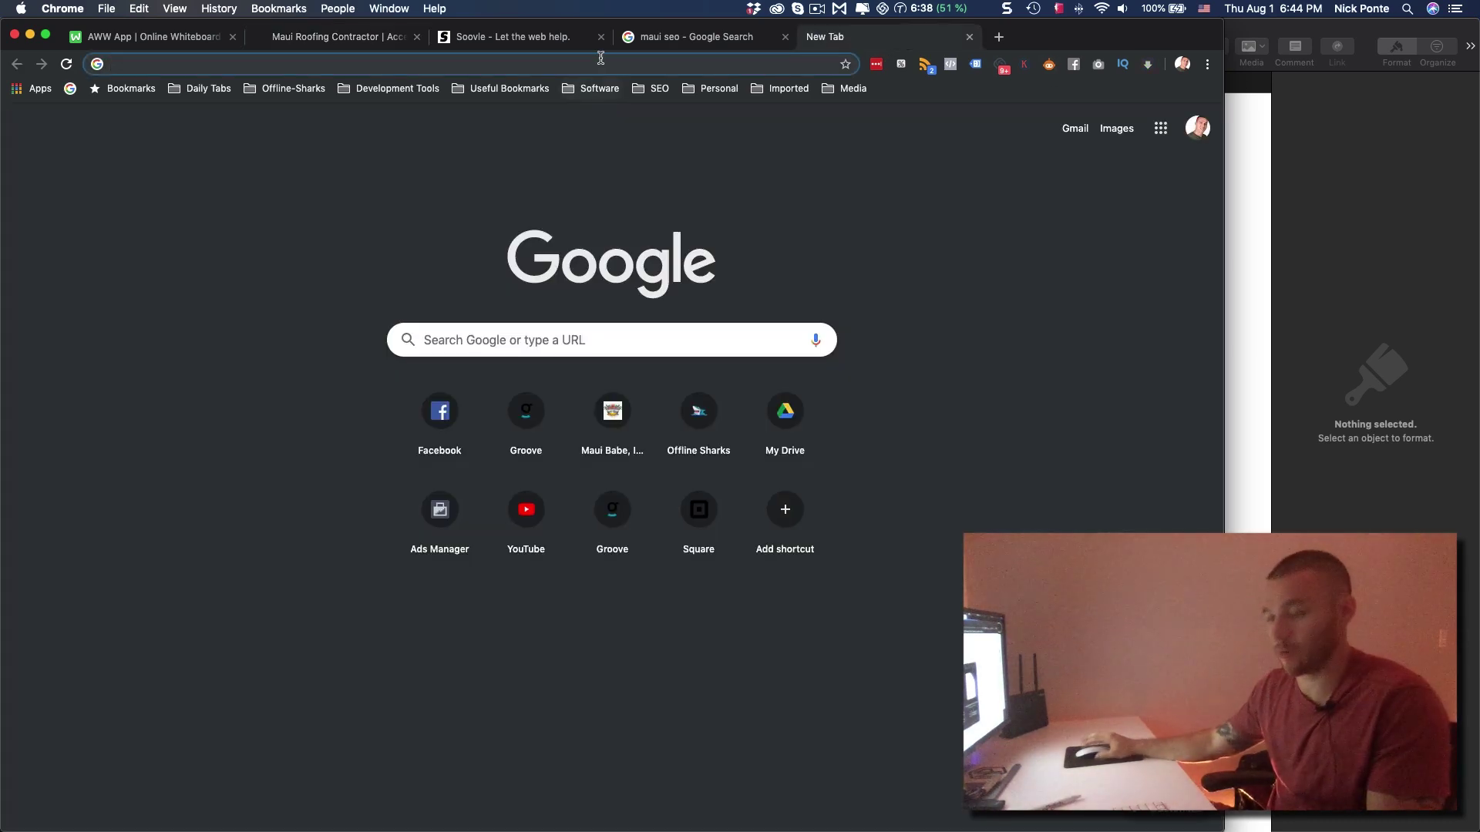
text(seo minion)
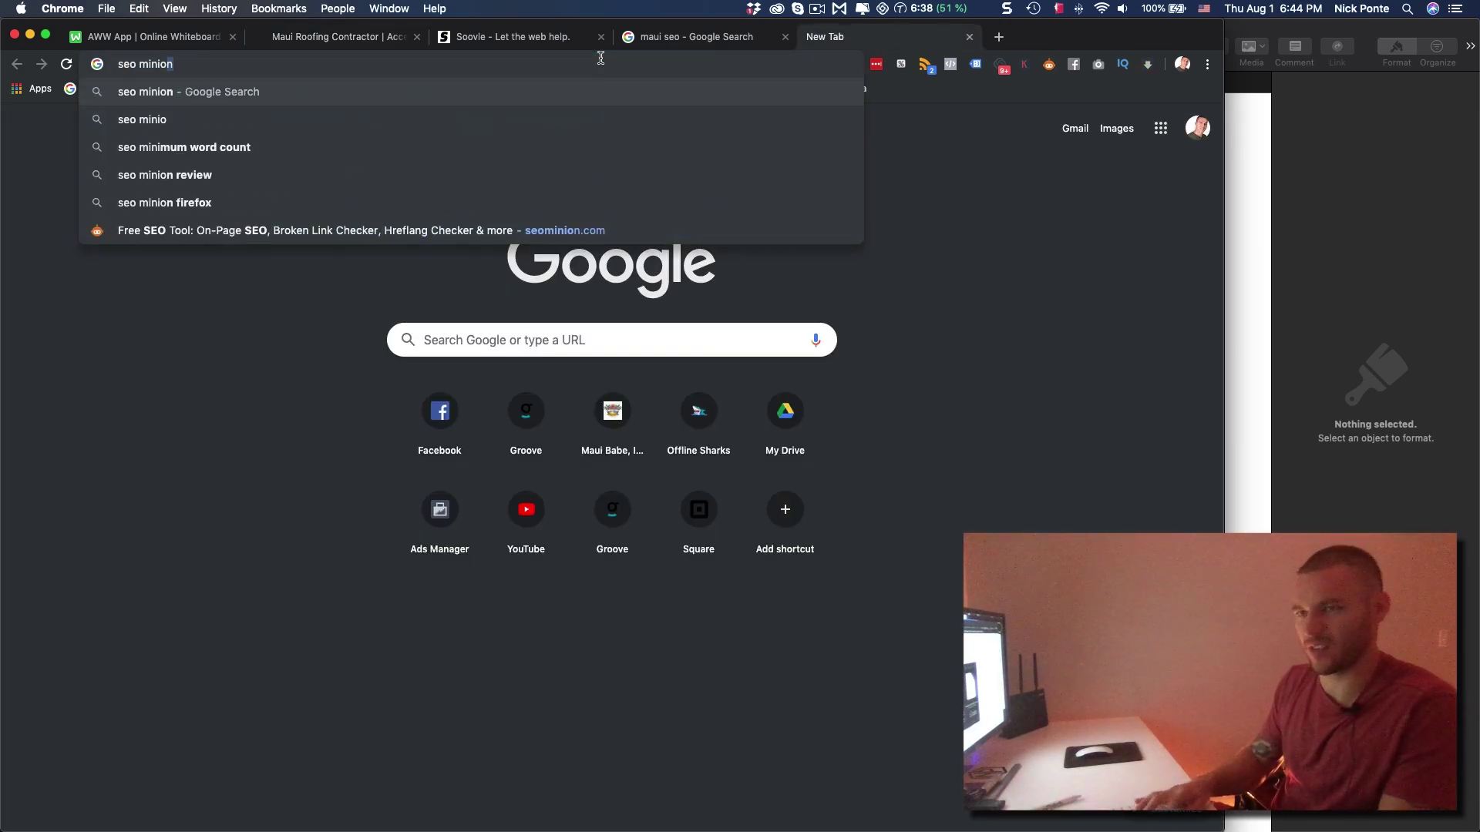
key(Return)
click(77, 275)
Return to the Maui roofing homepage and examine the title, its length warning, the description and the headings in the on-page SEO analysis.
key(super+2)
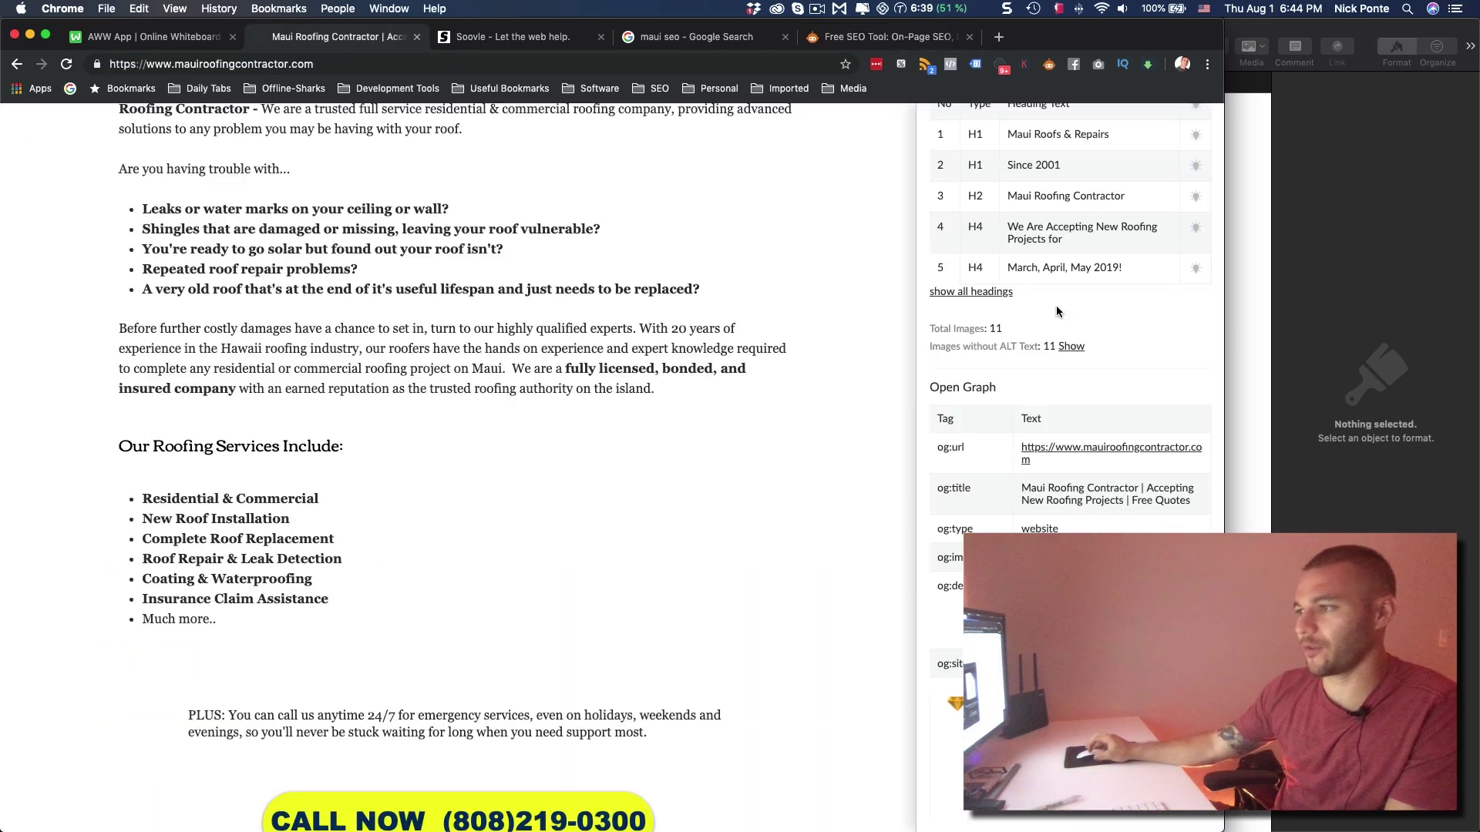
scroll(1058, 312, down, 3)
scroll(1058, 312, up, 10)
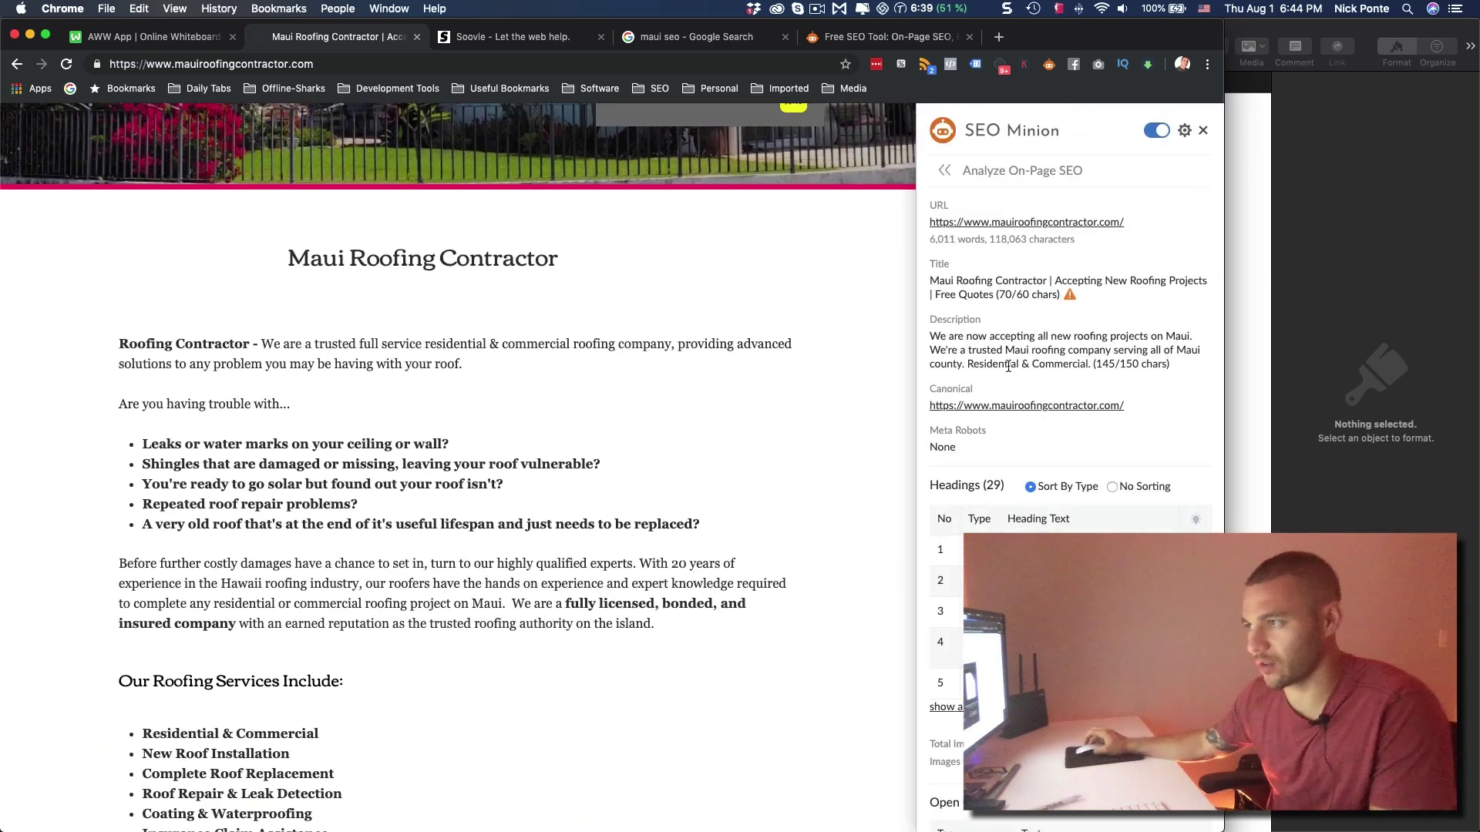
mouse_move(1071, 297)
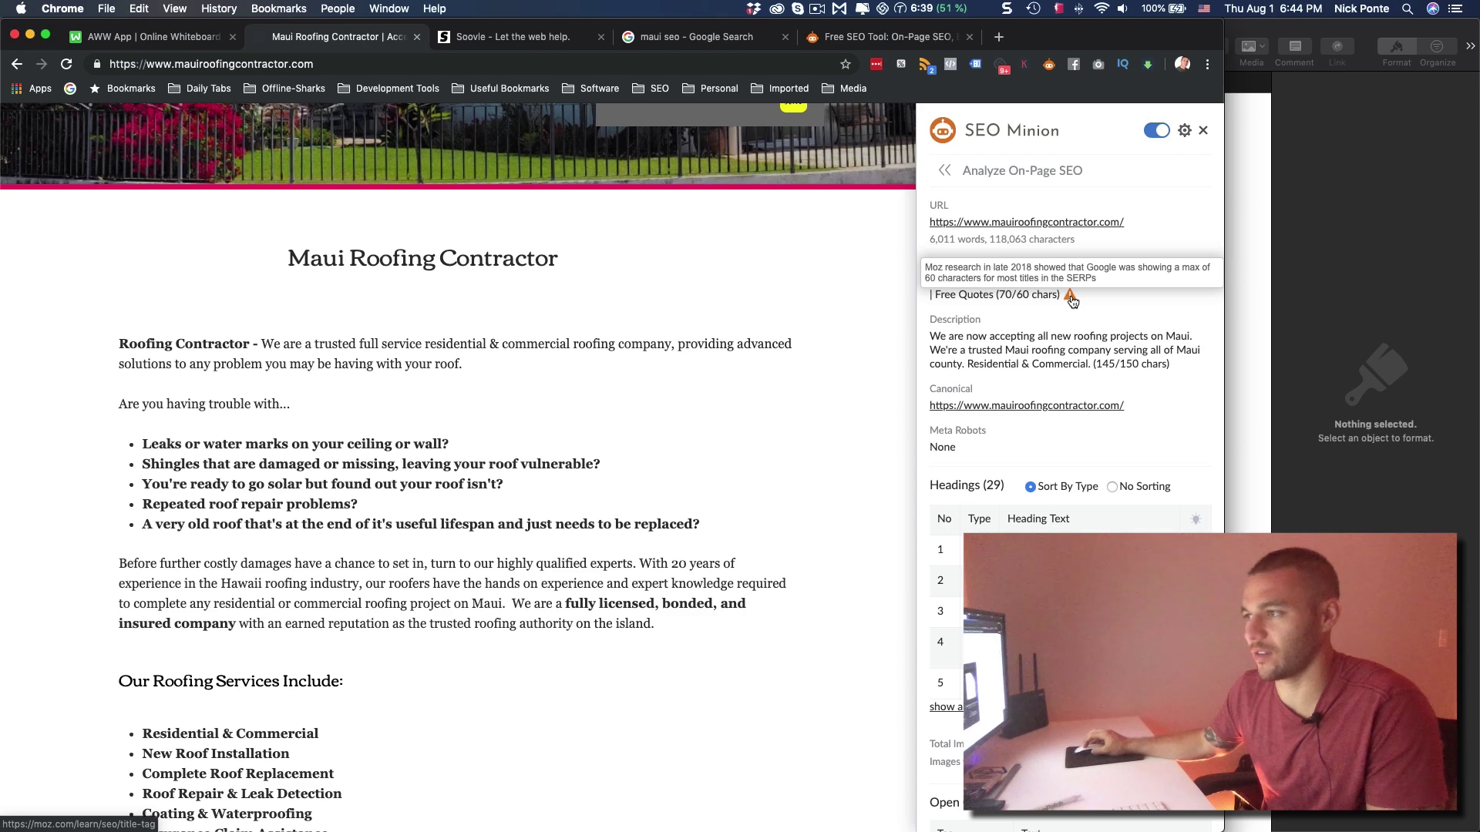
scroll(1033, 453, down, 5)
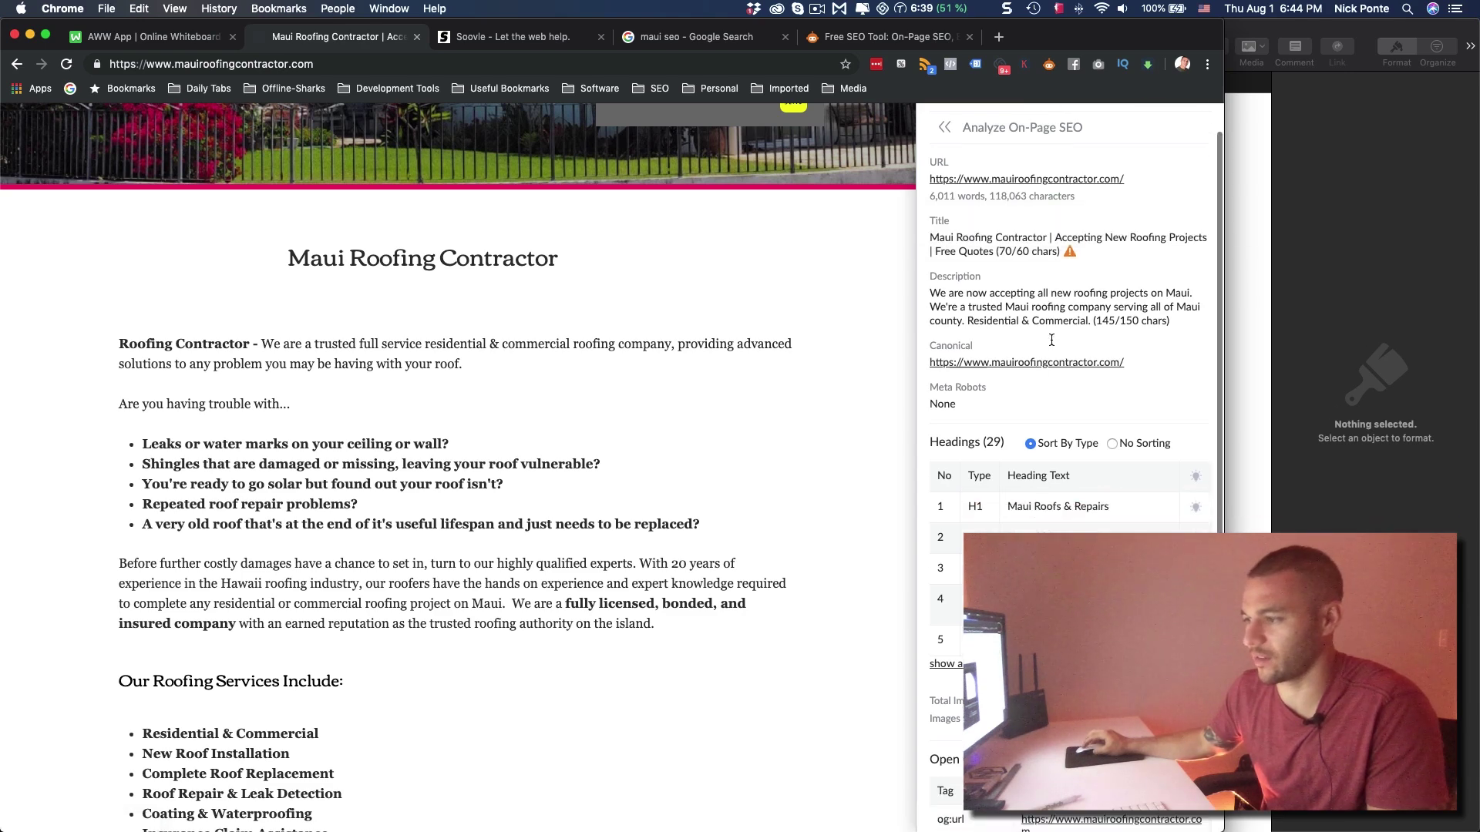
scroll(1033, 453, down, 6)
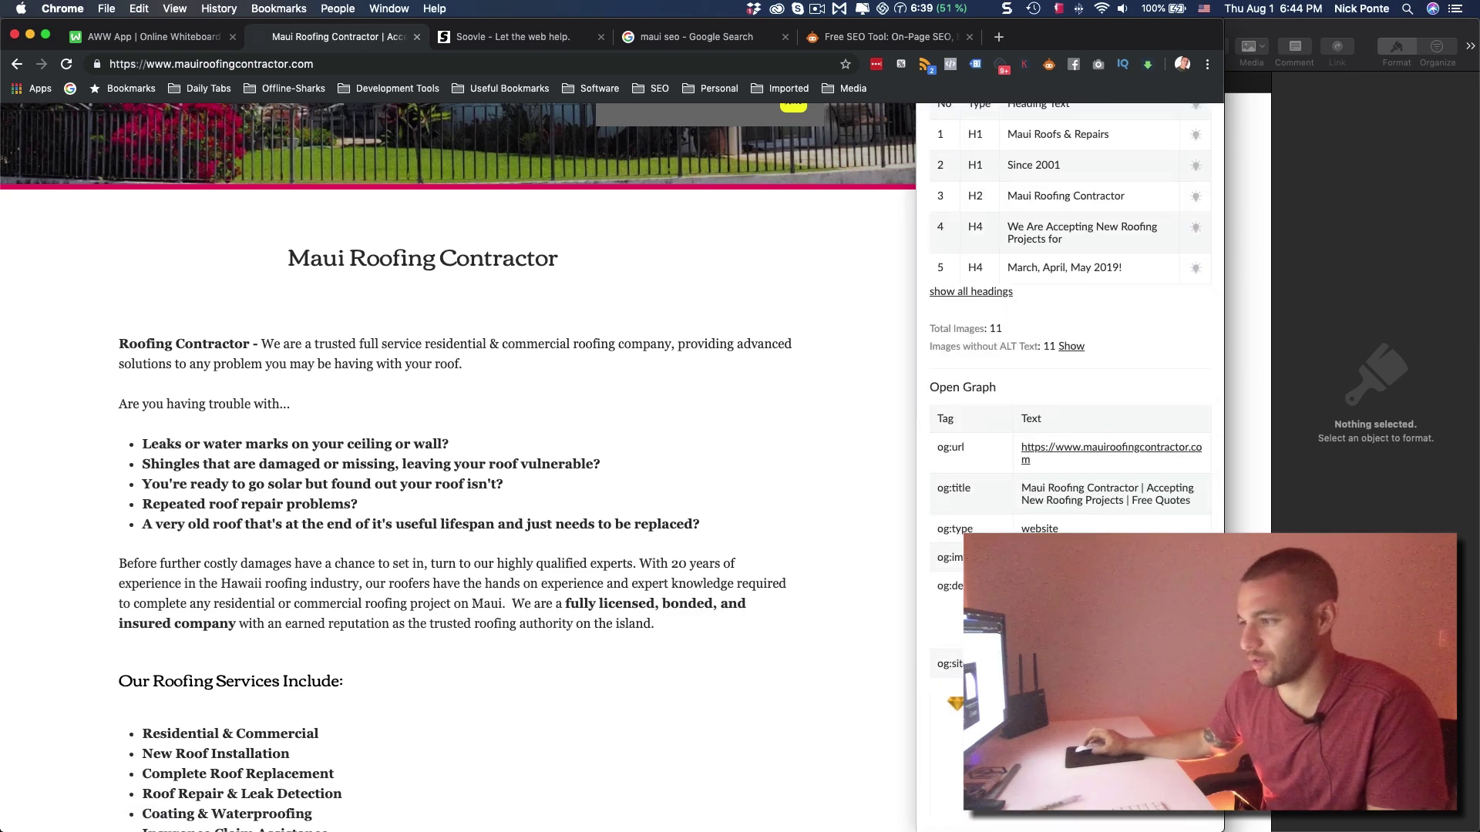
scroll(1052, 528, up, 11)
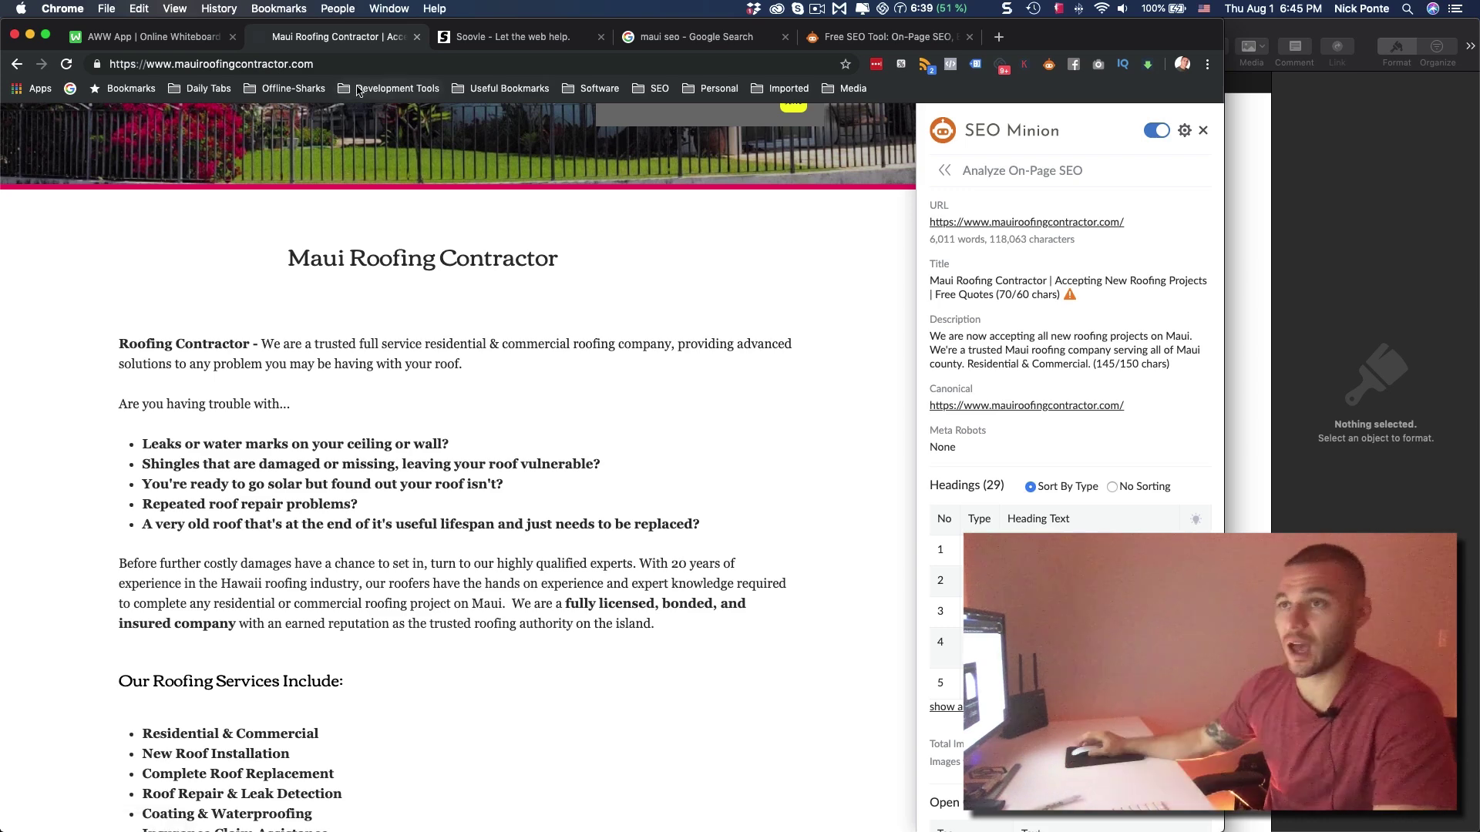
Return to the AWW whiteboard and review the Keyword Research 101 notes together with the roofing and Maui SEO diagrams.
click(154, 37)
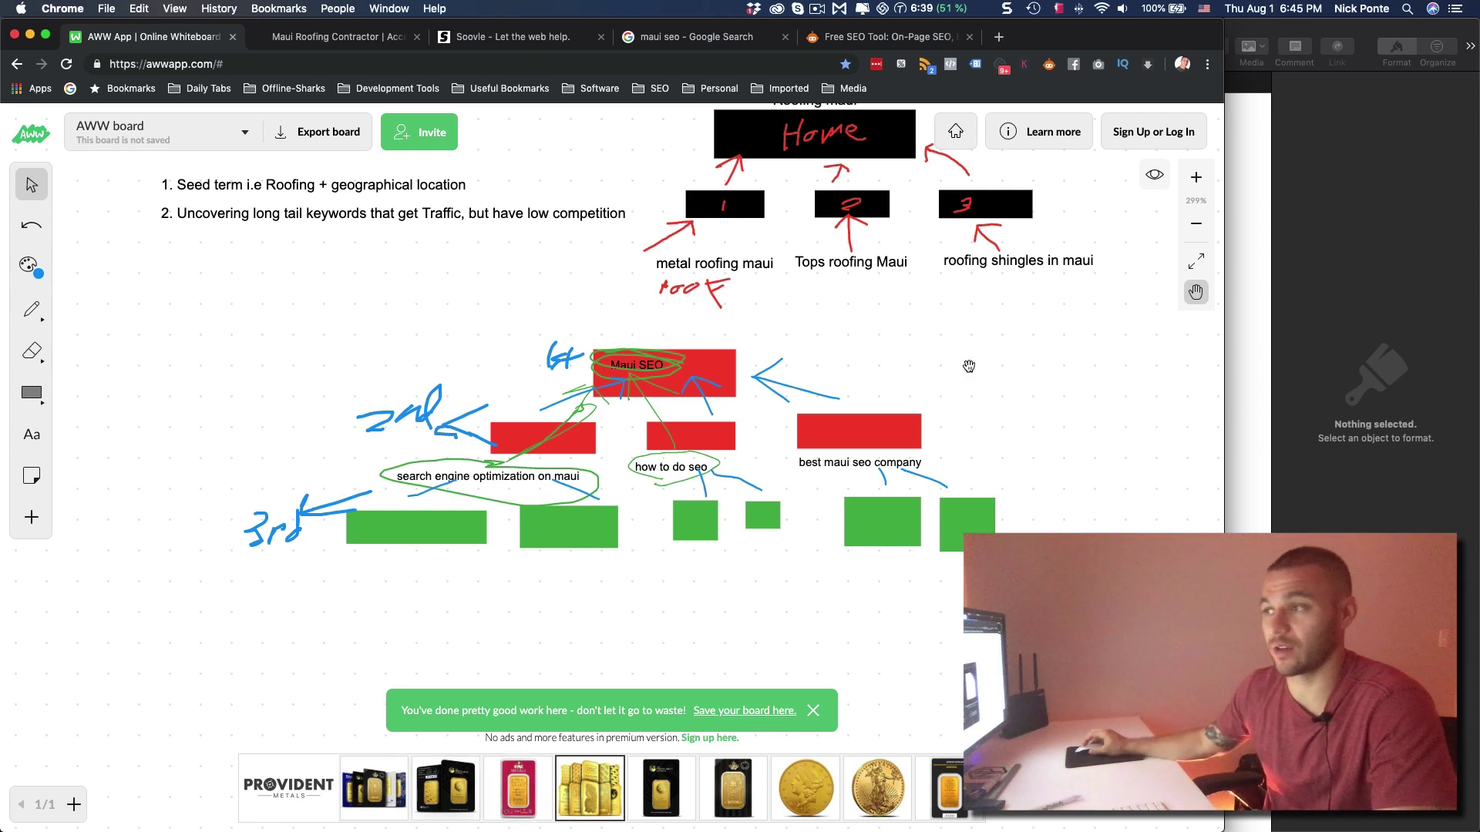
click(1196, 224)
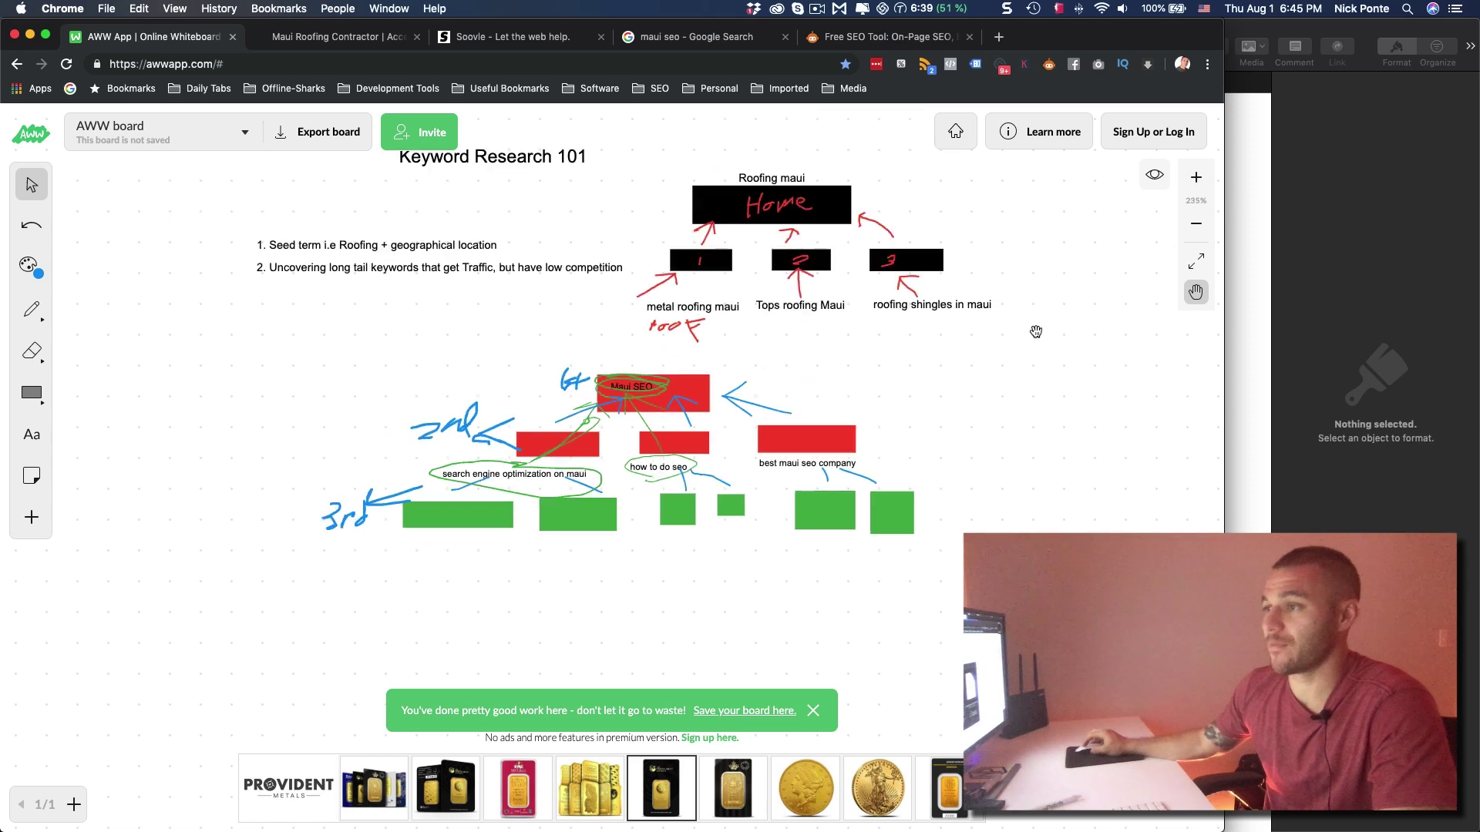
click(1196, 177)
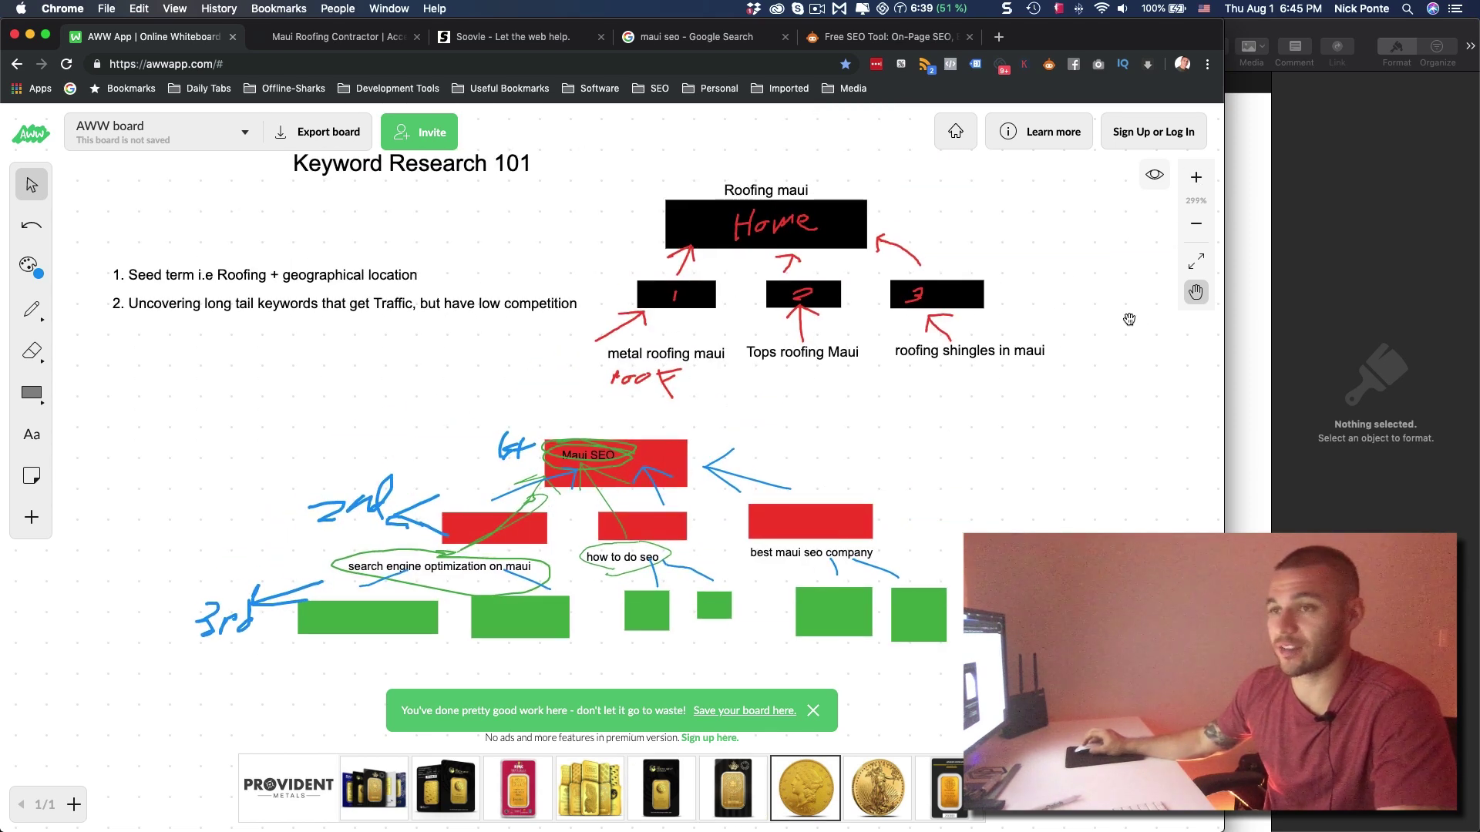
click(1197, 227)
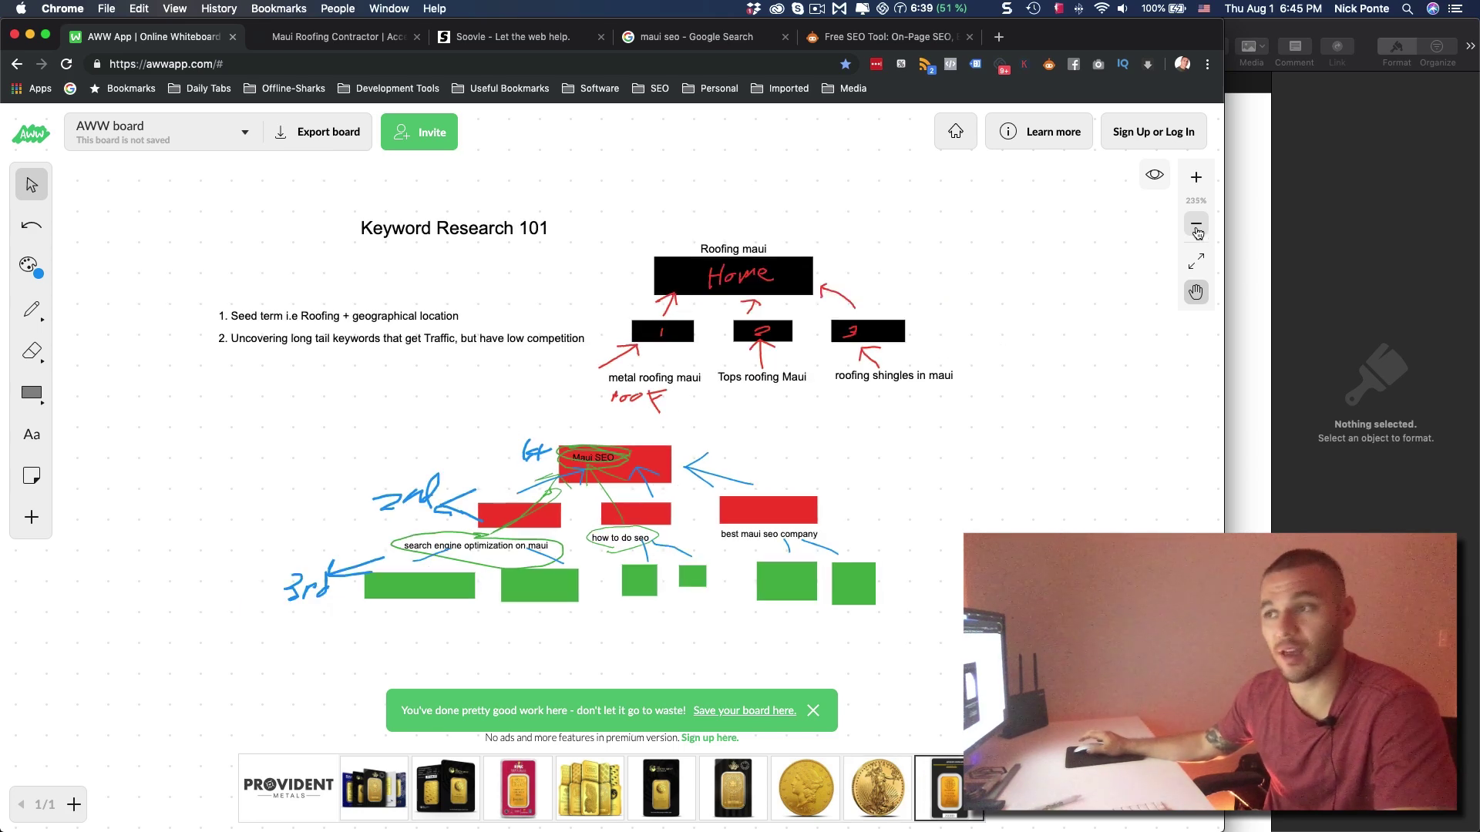